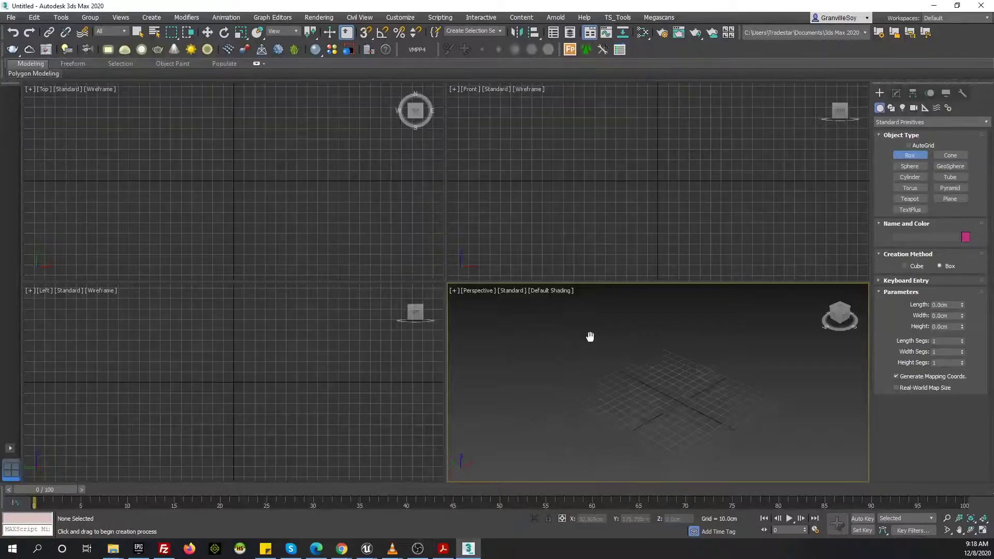
Scroll the Flexform Fly product page in Chrome down to its Technical Specifications
left_click(342, 497)
scroll(309, 220, "down", 2)
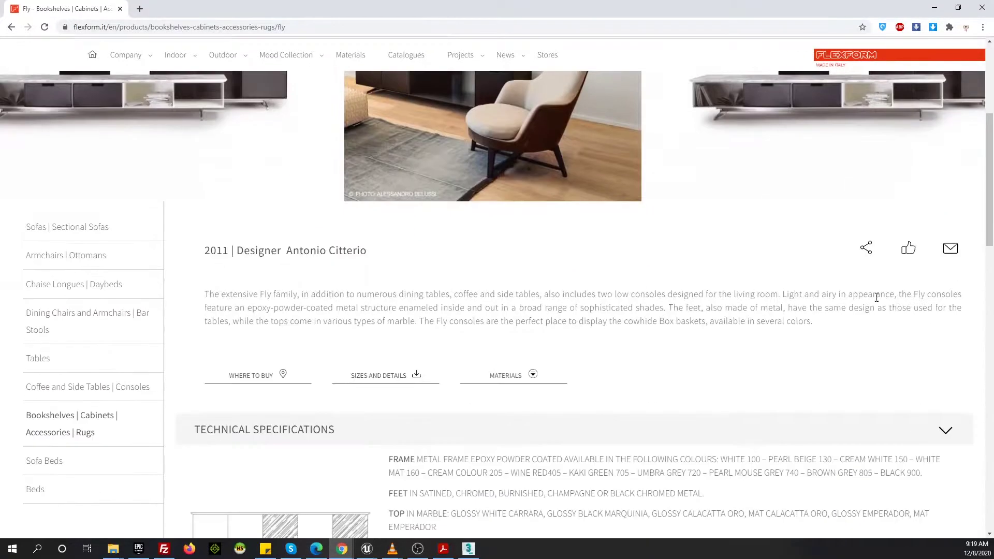
scroll(639, 333, "down", 3)
scroll(639, 334, "down", 2)
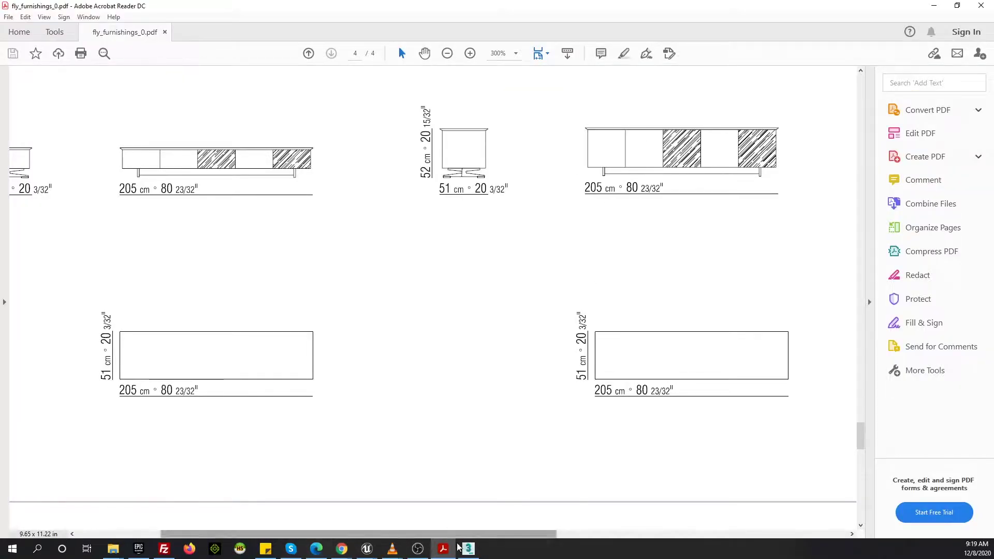
Give the box Width 205, Length 51 and Height 52
left_click(468, 549)
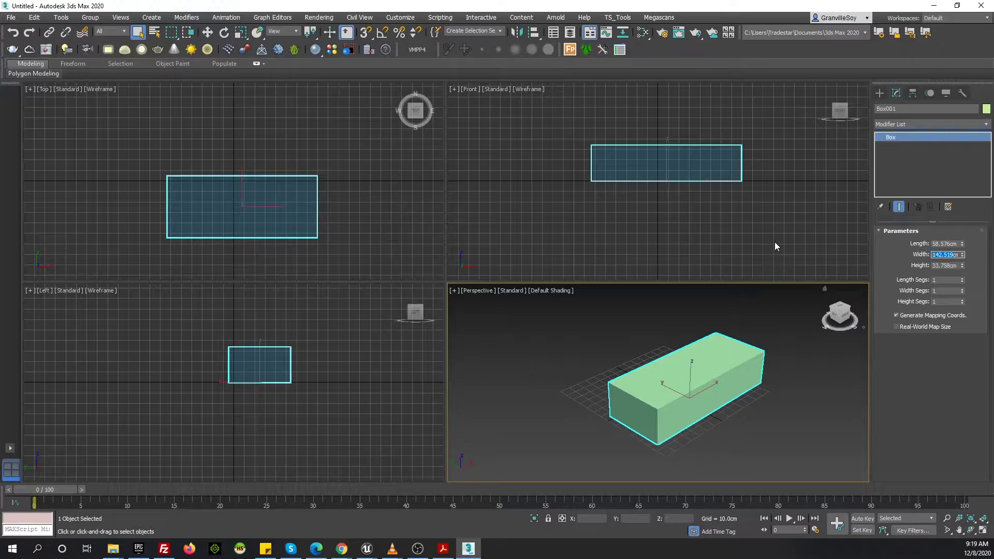
type("205")
key("shift+Tab")
key("Tab")
key("Tab")
type("52")
key("Return")
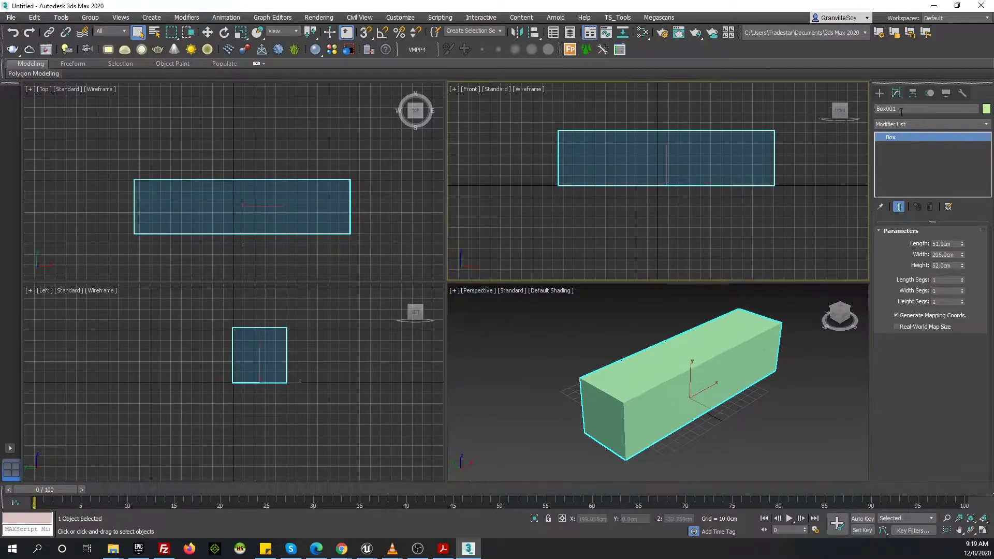
Zero the box's X and Y position with the Move tool
left_click(779, 366)
key("w")
right_click(609, 518)
right_click(653, 518)
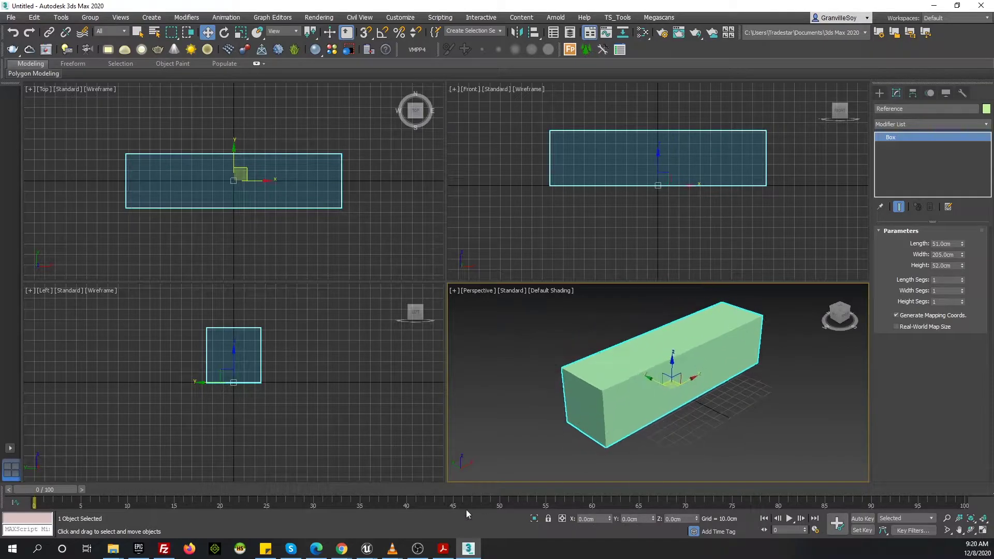
Compare against the dimension drawings and maximize the Left viewport
left_click(444, 549)
scroll(461, 168, "up", 5, "ctrl")
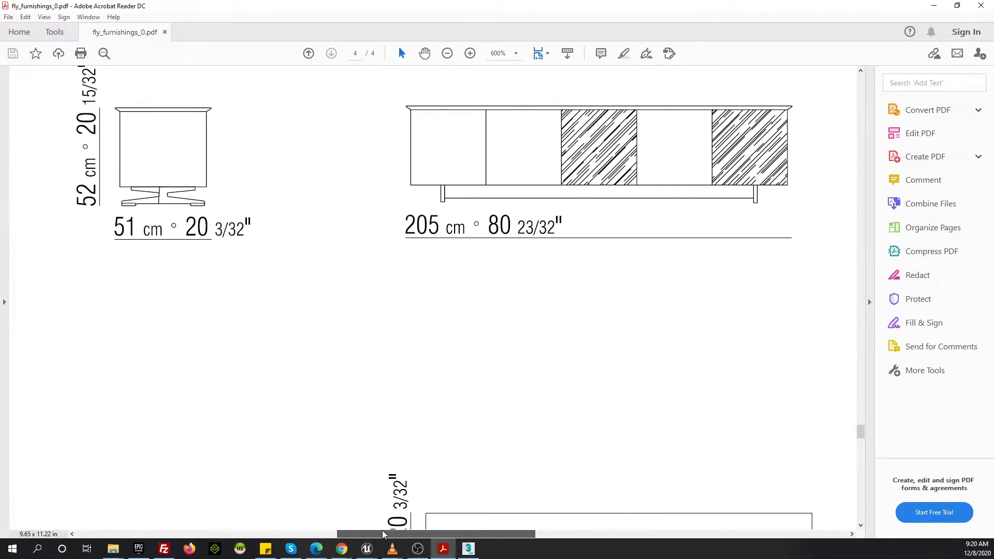
scroll(165, 230, "up", 1)
left_click(469, 549)
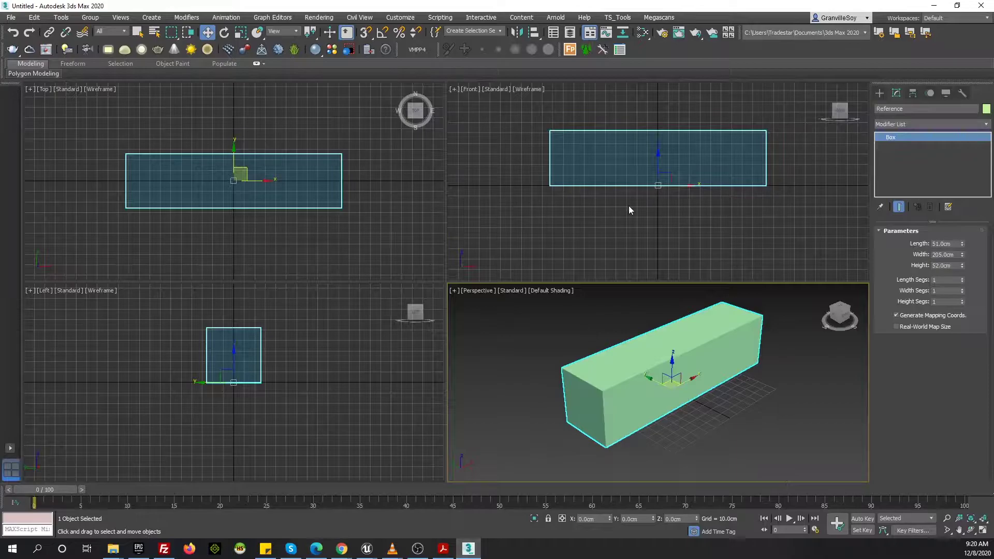
scroll(287, 349, "up", 3)
scroll(248, 393, "up", 2)
key("alt+w")
left_click(441, 550)
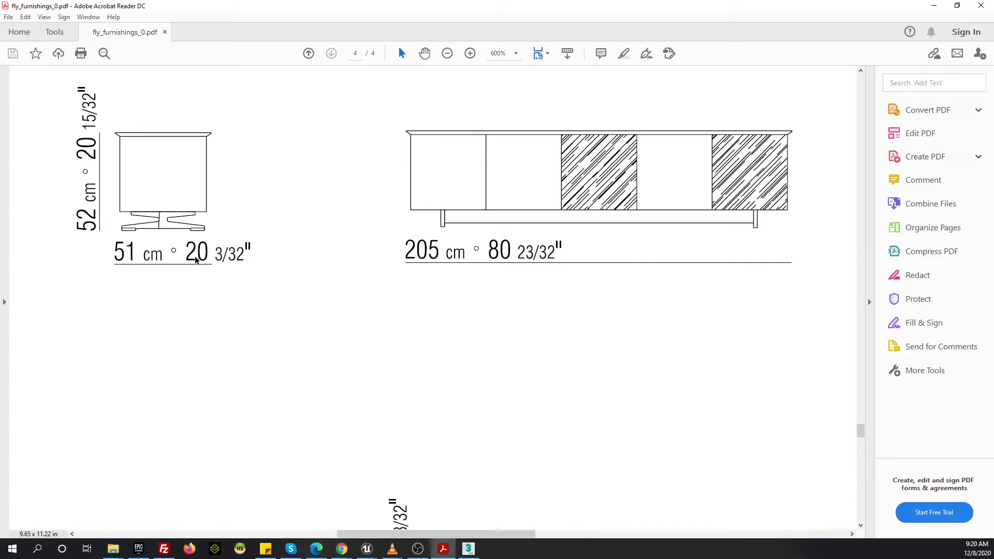
Trace the console's side profile as closed spline Line001 in the Left view
left_click(468, 548)
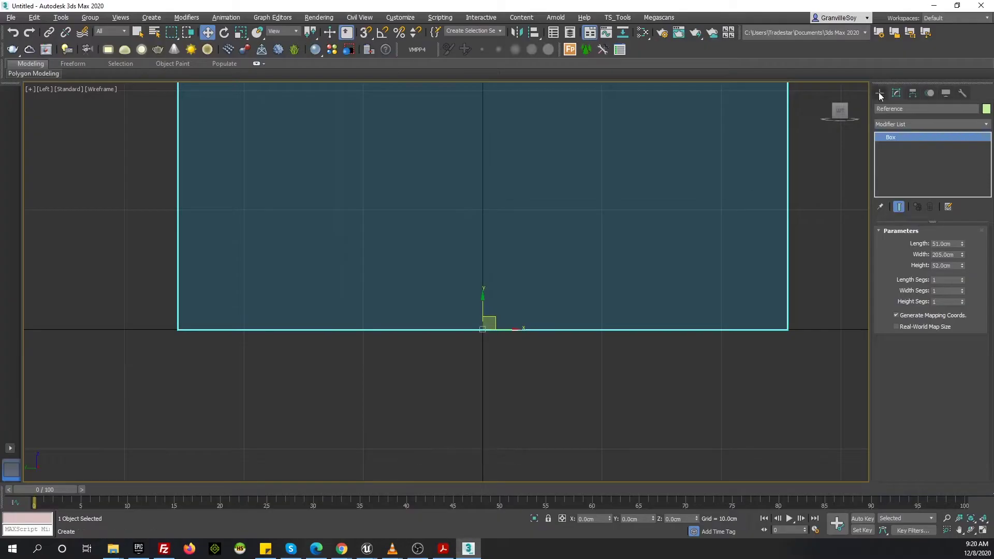
left_click(483, 330)
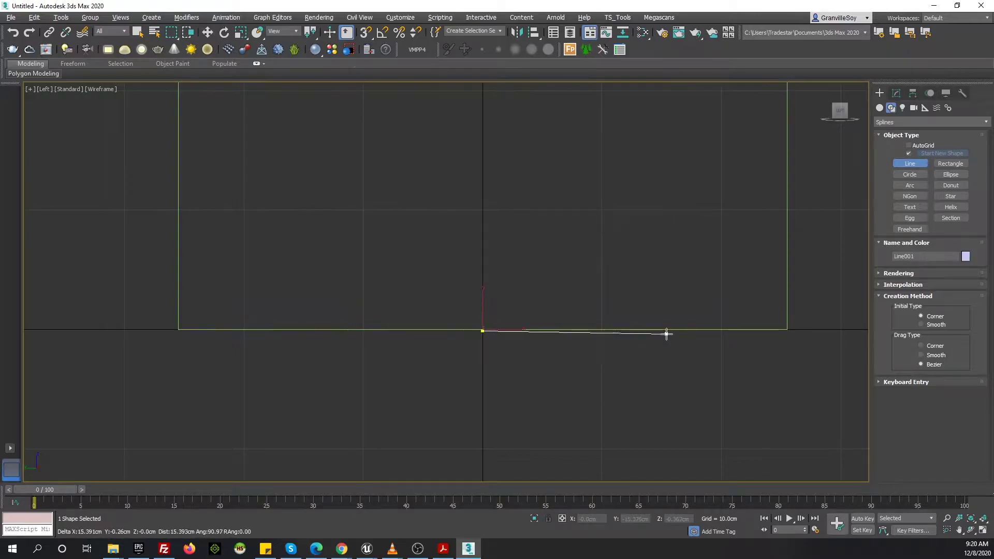
left_click(722, 332)
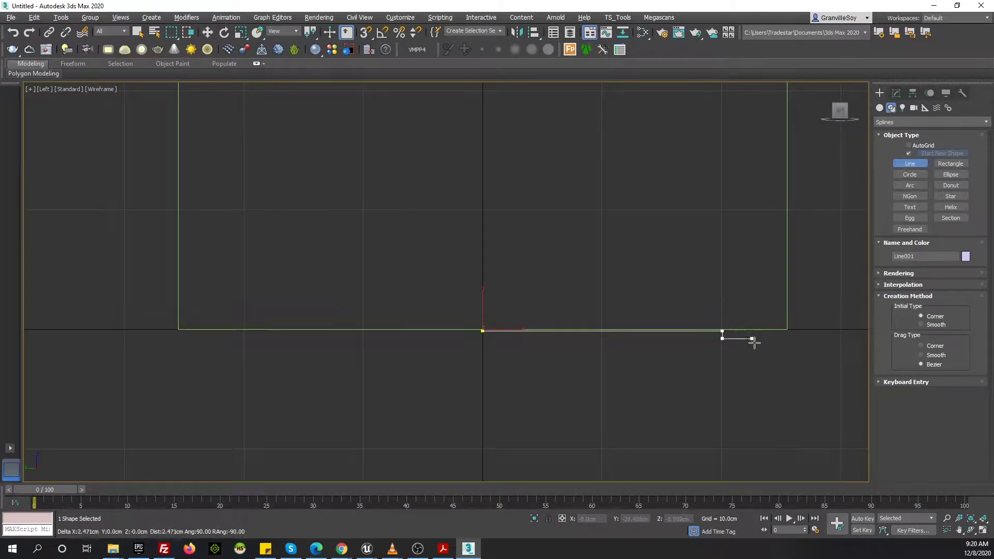
left_click(781, 304)
left_click(599, 304)
left_click(599, 210)
left_click(781, 210)
left_click(781, 186)
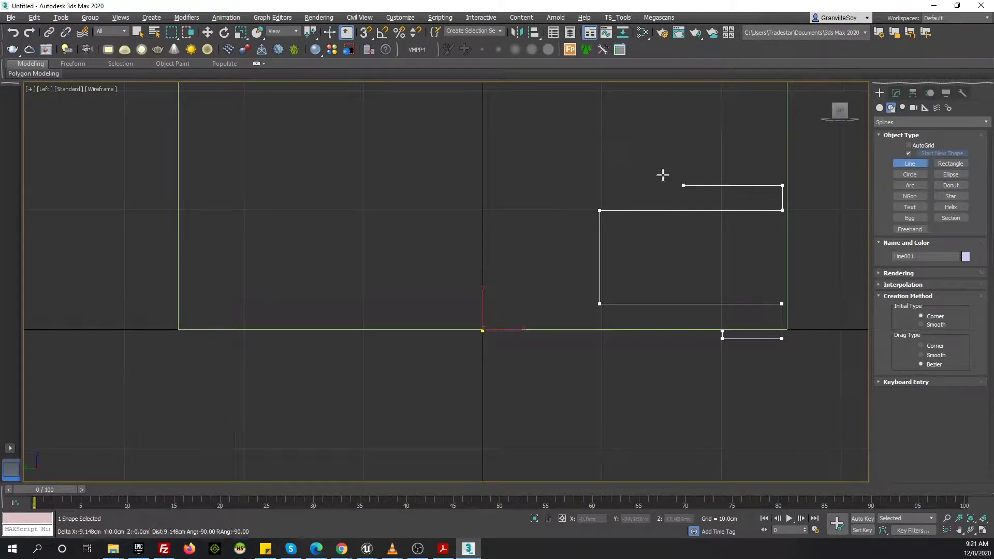
left_click(481, 186)
left_click(482, 330)
left_click(473, 304)
key("w")
Draw a small narrow box Box001 inside the profile, then select Line001
scroll(547, 287, "down", 5)
left_click(880, 107)
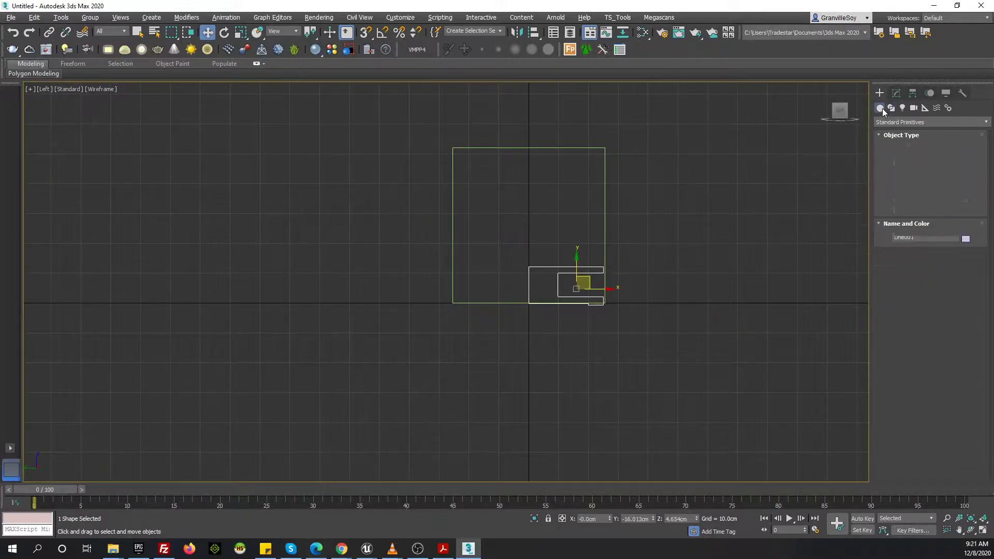
left_click(909, 155)
scroll(551, 265, "up", 5)
left_click_drag(496, 378, 532, 275)
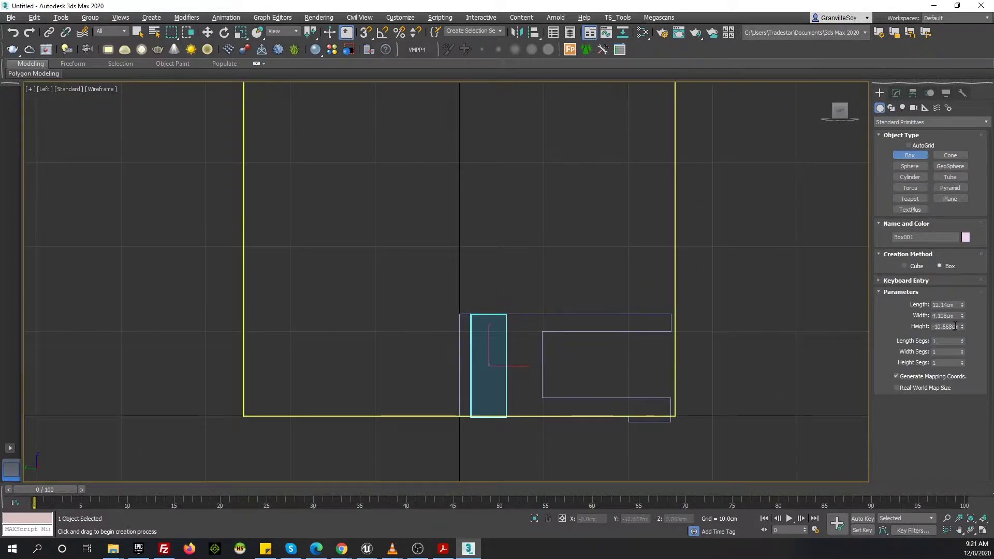
left_click_drag(964, 309, 950, 304)
scroll(525, 366, "up", 2)
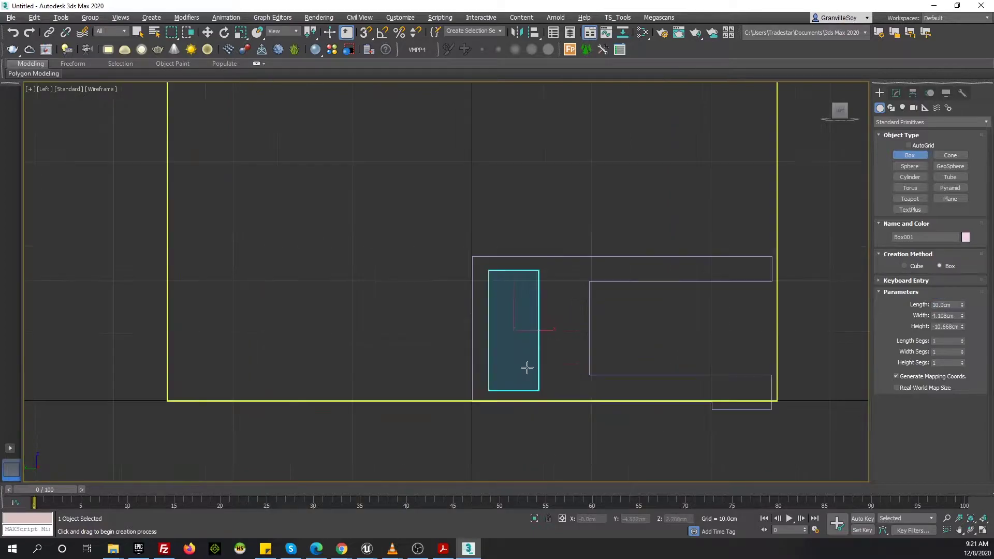
right_click(525, 366)
scroll(506, 311, "up", 2)
scroll(521, 278, "up", 2)
left_click(678, 243)
Bevel Line001's bottom corner by sliding its vertex right and raise the bottom segment
left_click(896, 93)
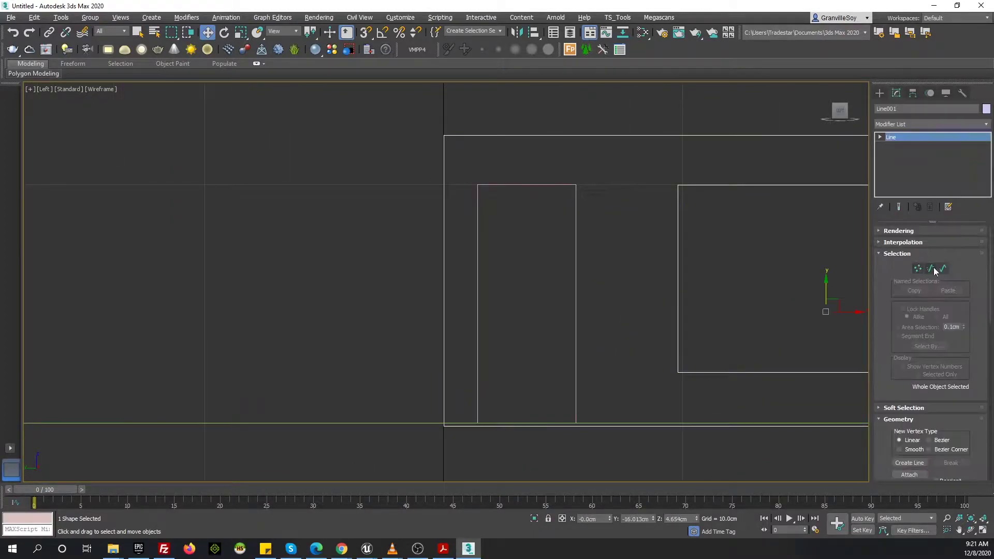
left_click(921, 261)
scroll(466, 321, "down", 2)
left_click(443, 548)
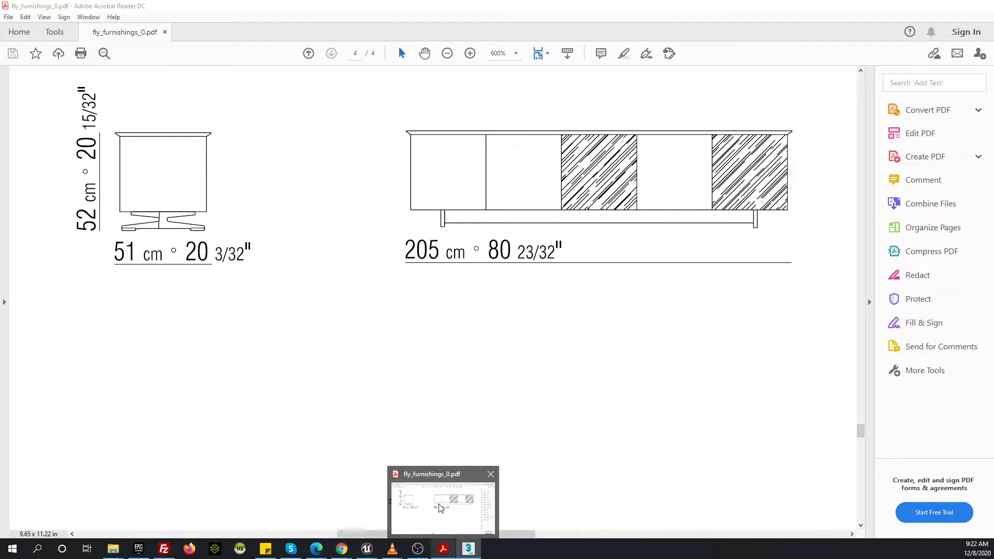
left_click(468, 548)
left_click_drag(588, 347, 608, 348)
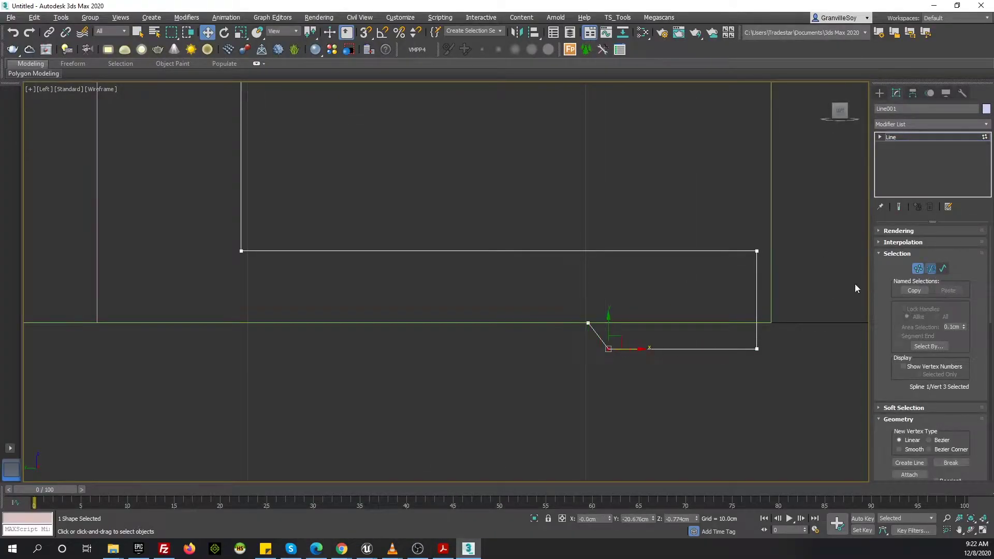
key("2")
left_click_drag(682, 349, 683, 307)
middle_click_drag(685, 307, 834, 383)
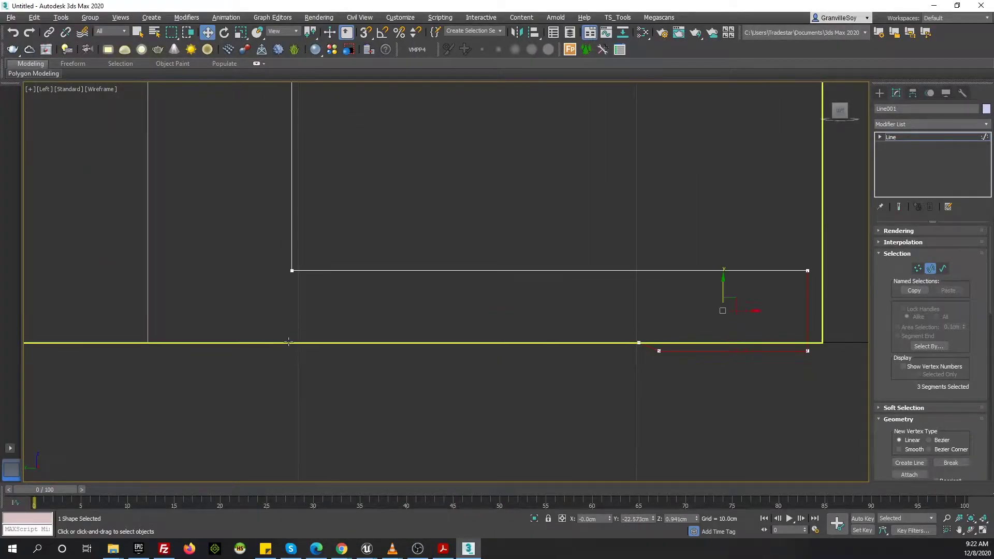
Zero the Y position of the profile's left edge segment
left_click(677, 326)
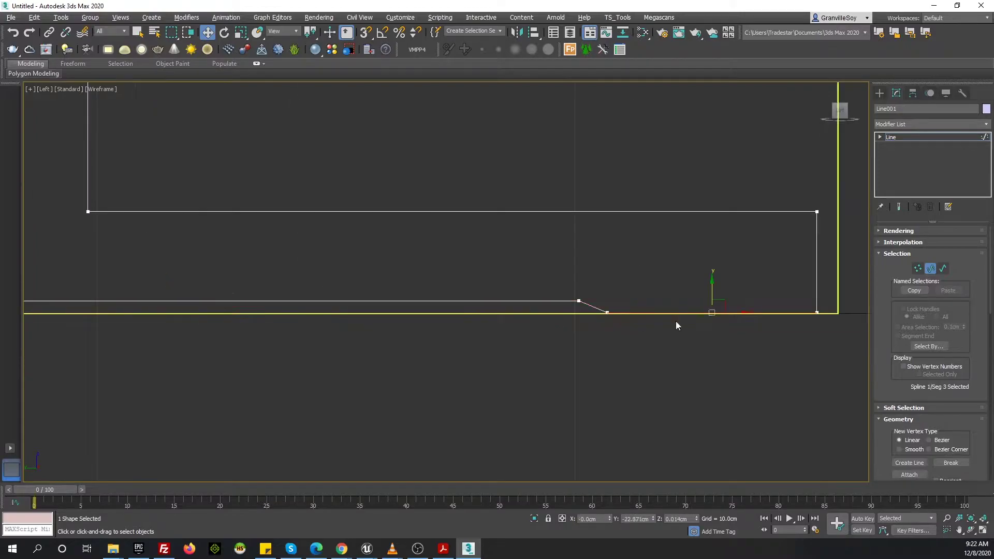
scroll(441, 311, "down", 2)
left_click(215, 233)
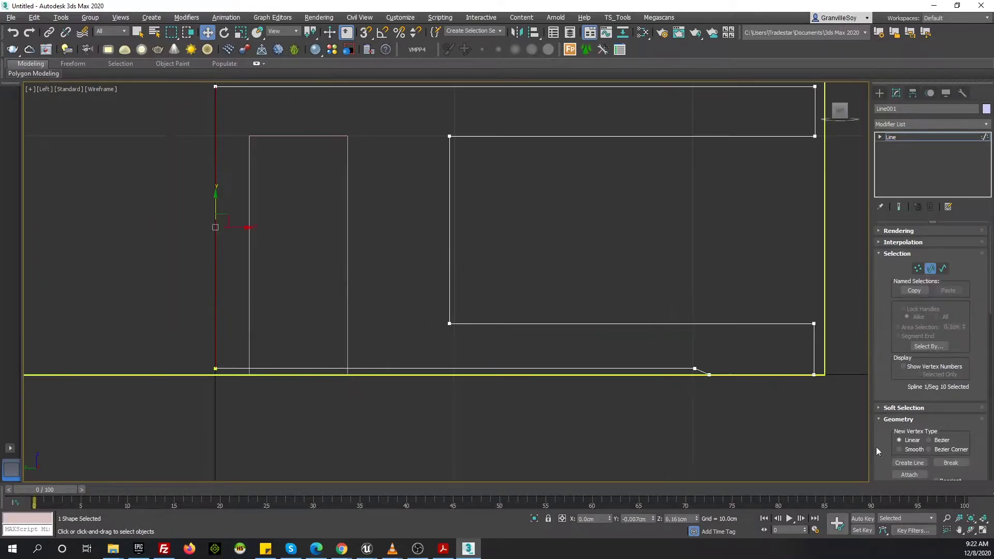
right_click(653, 519)
scroll(482, 311, "down", 3)
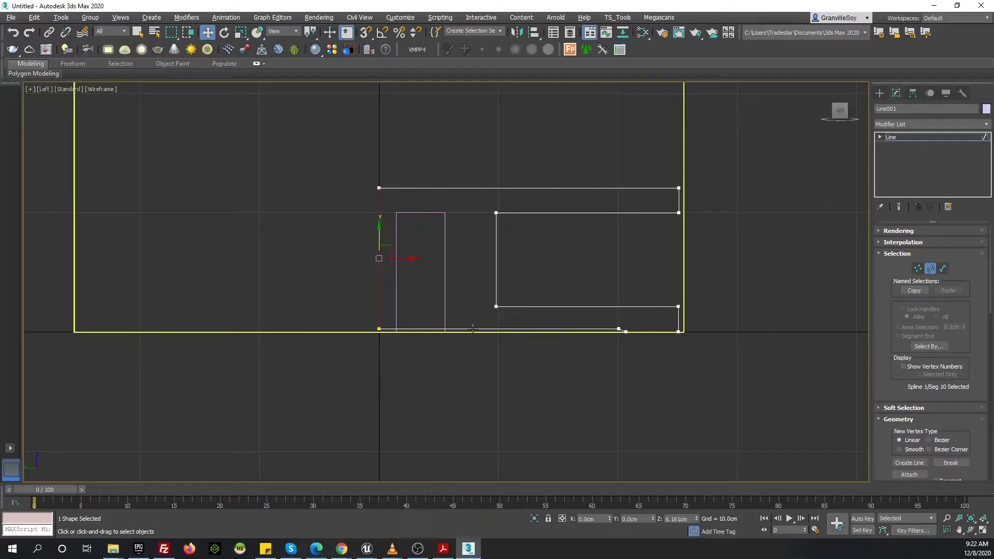
left_click(473, 328)
scroll(473, 328, "up", 3)
Check the reference drawing and select the profile's right inner edge segment
left_click(464, 503)
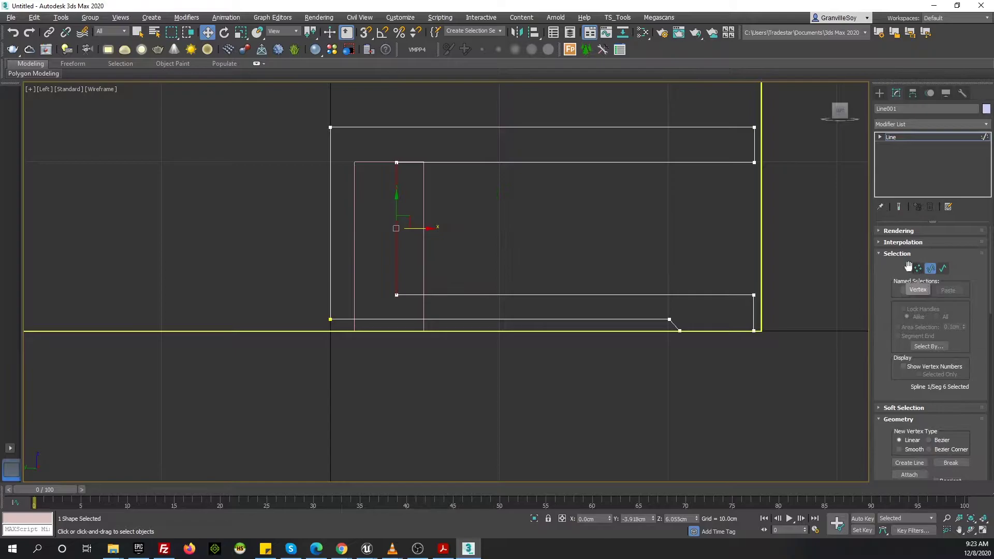
left_click(575, 295)
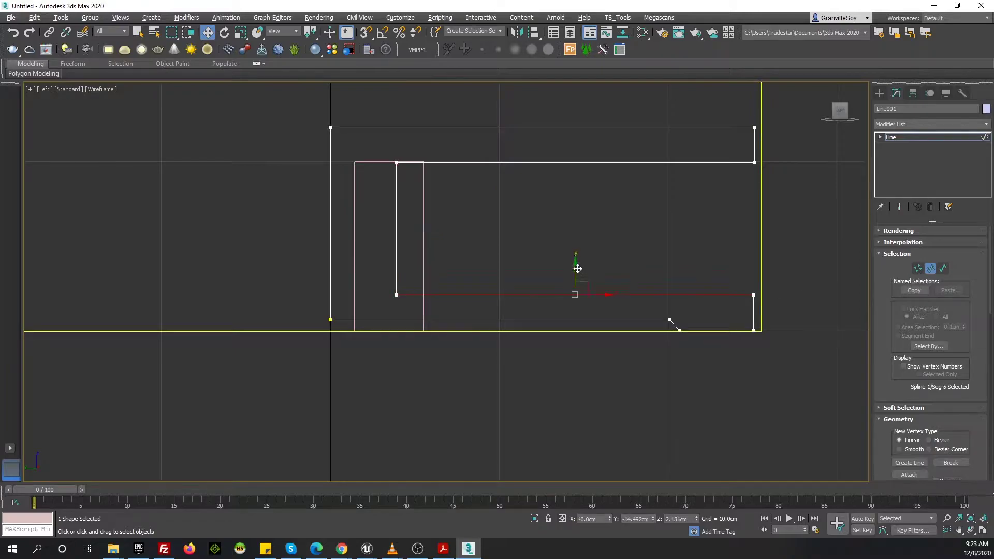
left_click(753, 314)
scroll(757, 302, "up", 5)
scroll(761, 294, "down", 1)
scroll(758, 320, "down", 3)
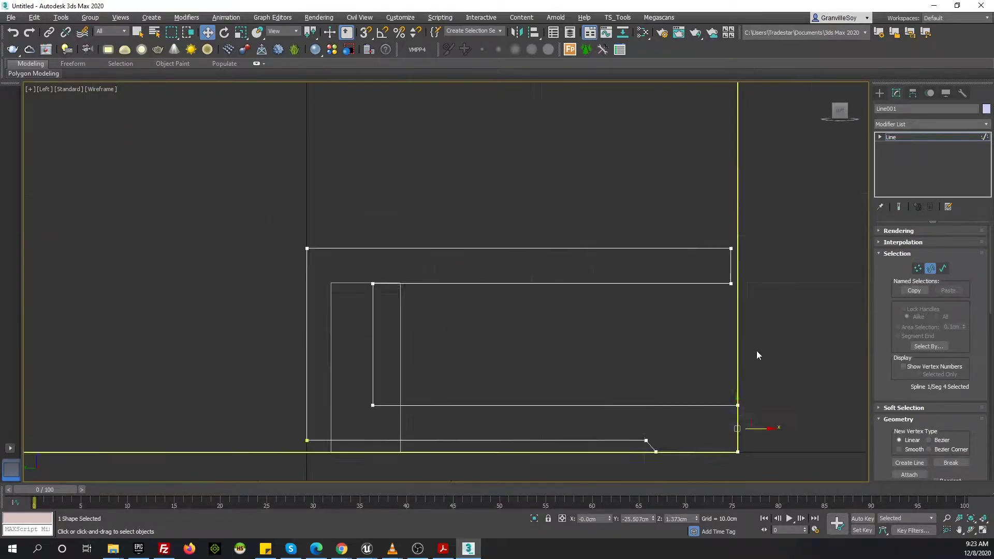
scroll(757, 351, "down", 2)
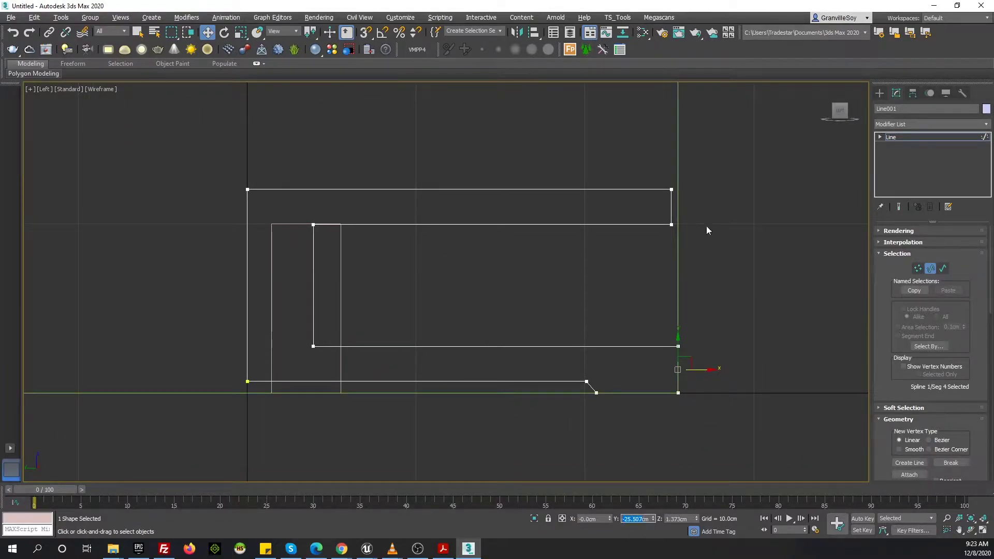
middle_click_drag(331, 225, 419, 249)
Lower the inner top-left and raise the inner bottom-left corner vertices of Line001
key("1")
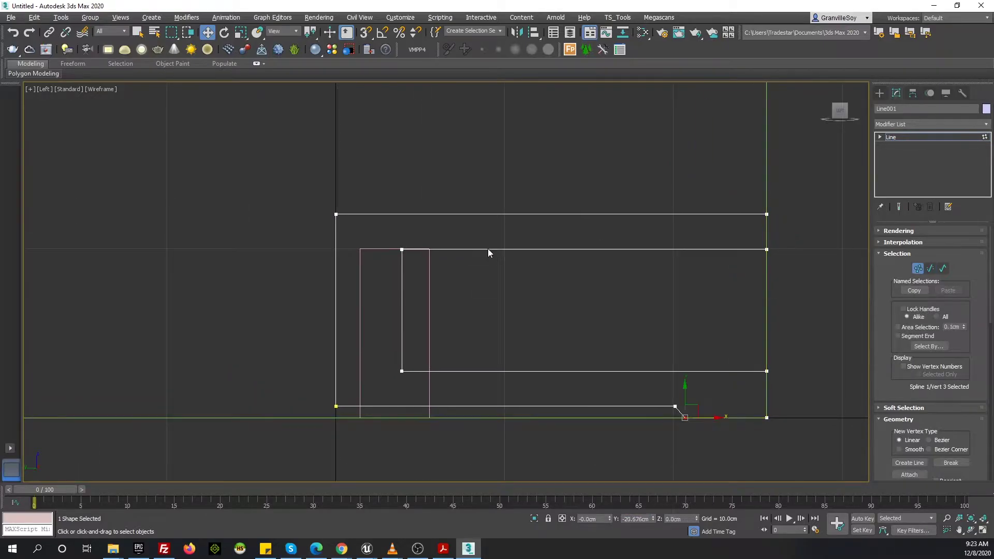
left_click(930, 269)
left_click(585, 249)
key("1")
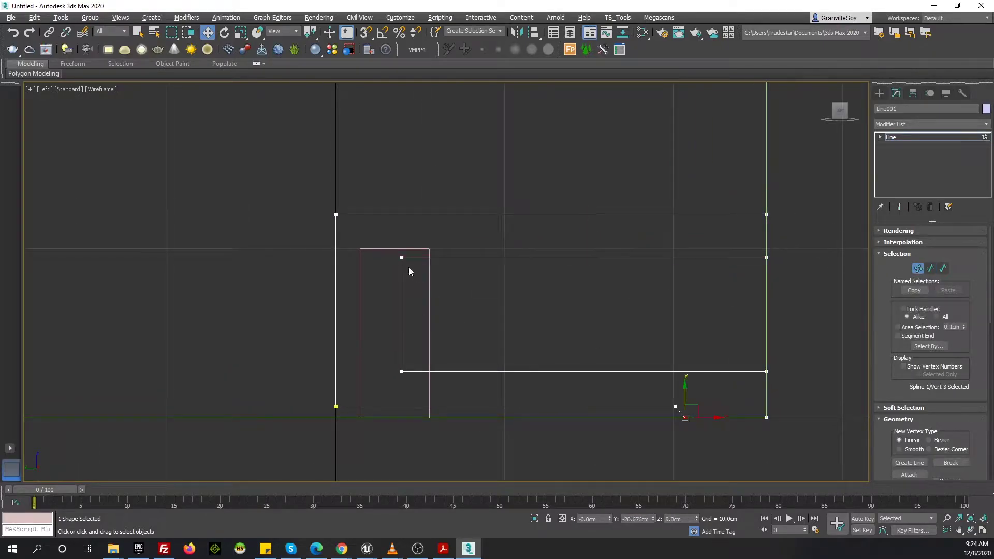
left_click_drag(402, 257, 402, 283)
left_click_drag(402, 370, 405, 312)
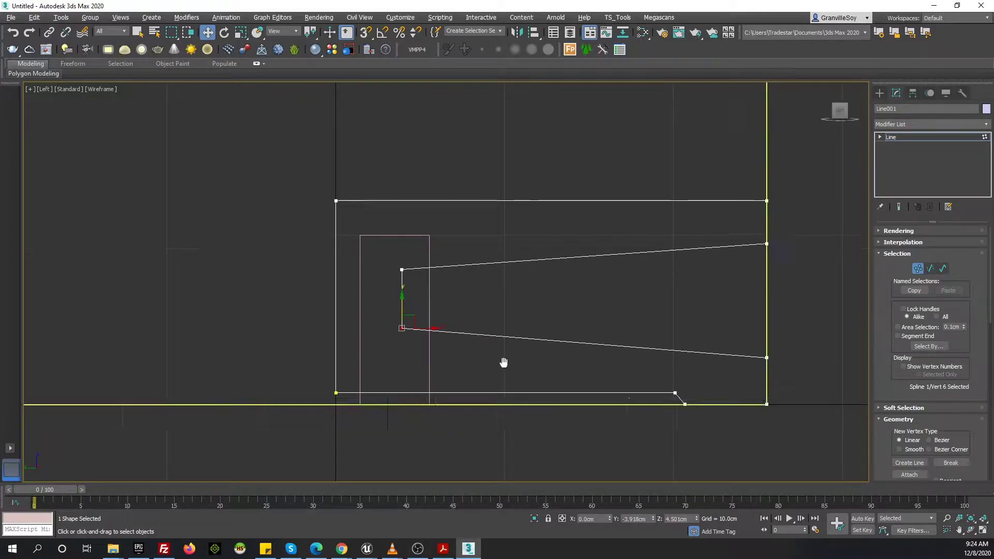
key("alt+Tab")
key("alt+Tab")
scroll(328, 330, "up", 2)
scroll(466, 329, "down", 3)
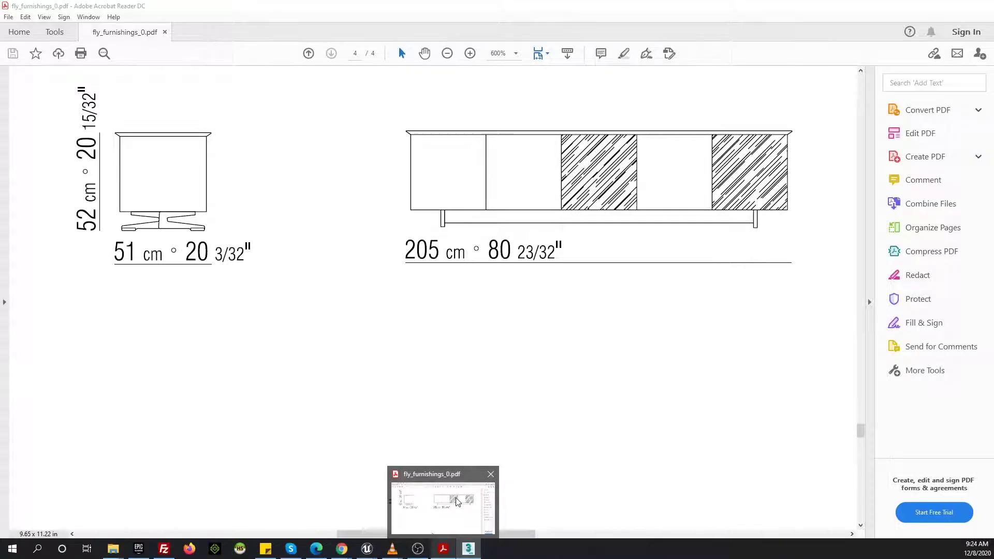
Shift the upper right vertical segment about 6 cm left and pick a corner vertex
key("2")
left_click(710, 262)
left_click_drag(729, 261, 661, 262)
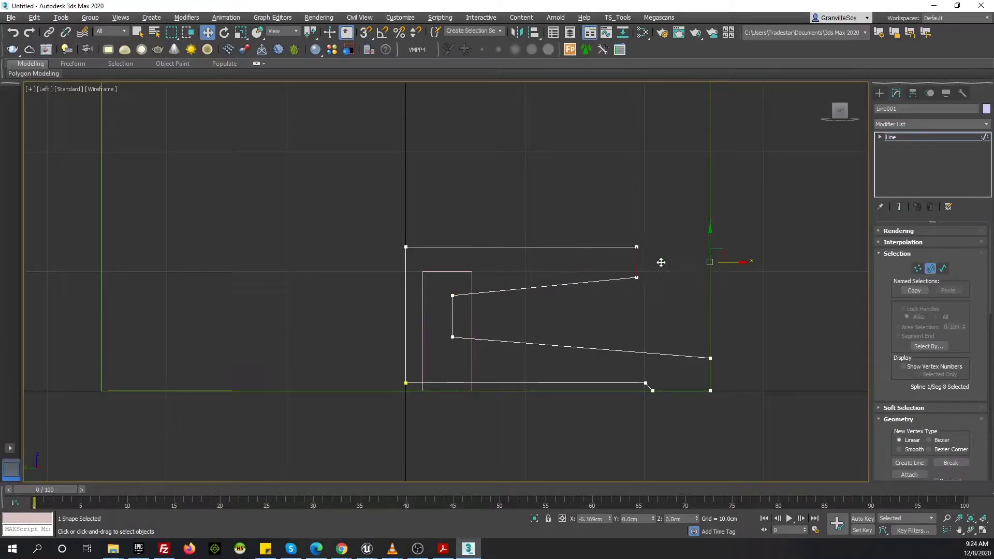
middle_click_drag(509, 330, 528, 333)
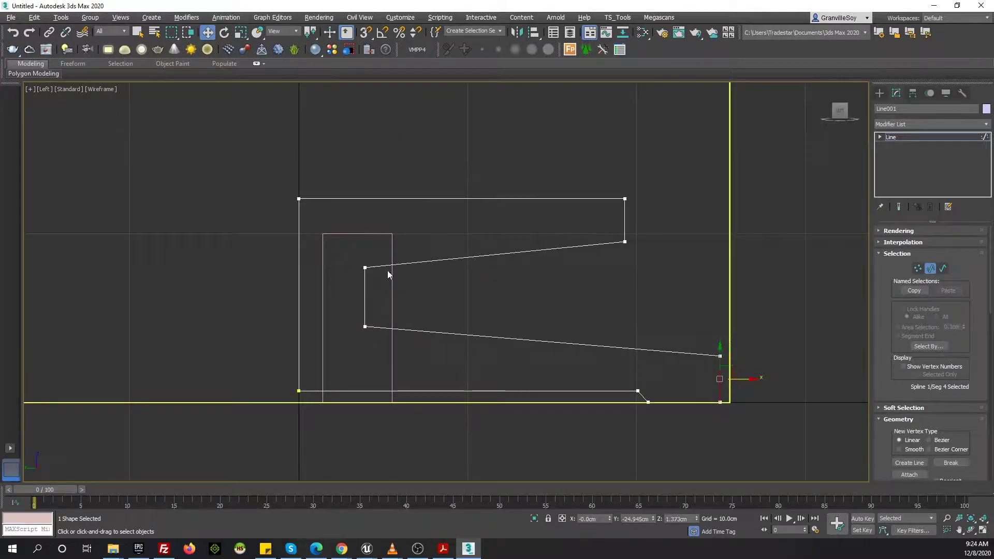
left_click(365, 294)
left_click(921, 267)
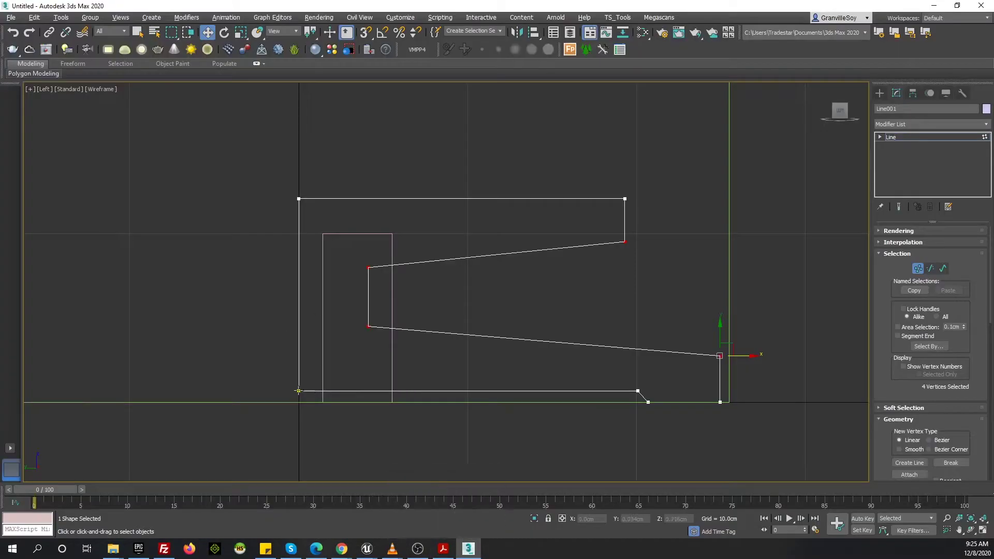
left_click(625, 242)
Fillet Line001's four inner corners with small rounds using the Fillet spinner
left_click(719, 356)
scroll(884, 440, "down", 5)
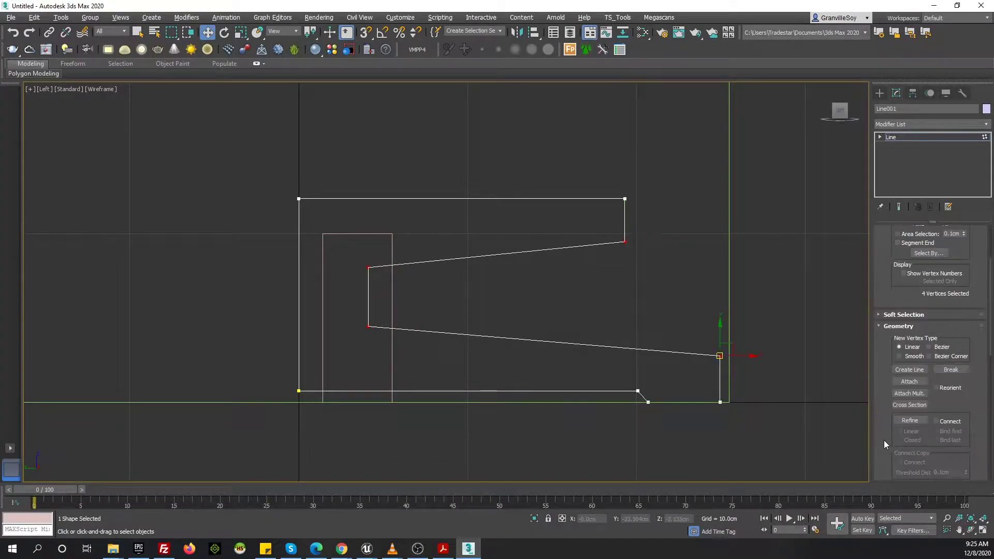
scroll(881, 406, "down", 1)
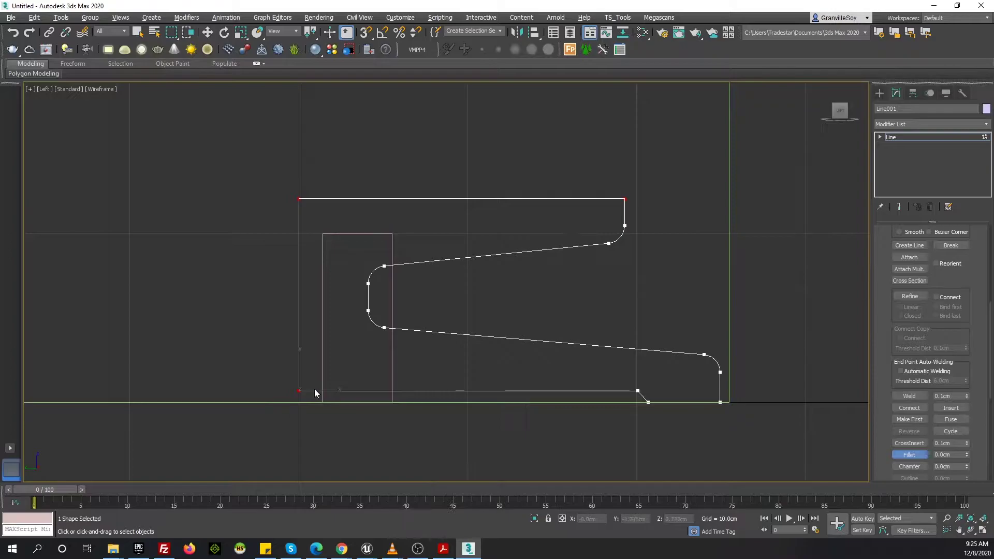
left_click_drag(315, 389, 292, 388)
scroll(292, 387, "up", 2)
middle_click_drag(660, 439, 541, 382)
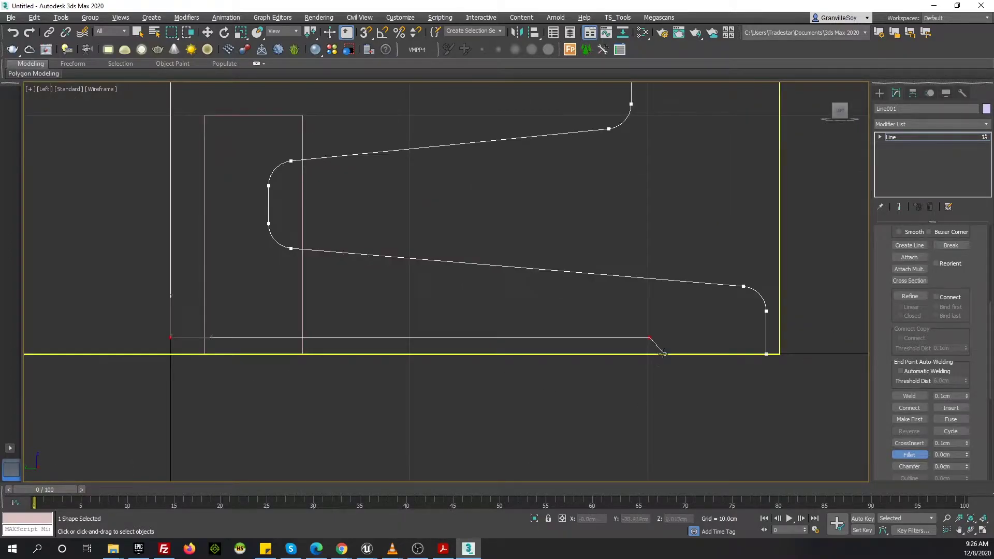
scroll(765, 354, "up", 4)
scroll(641, 297, "down", 5)
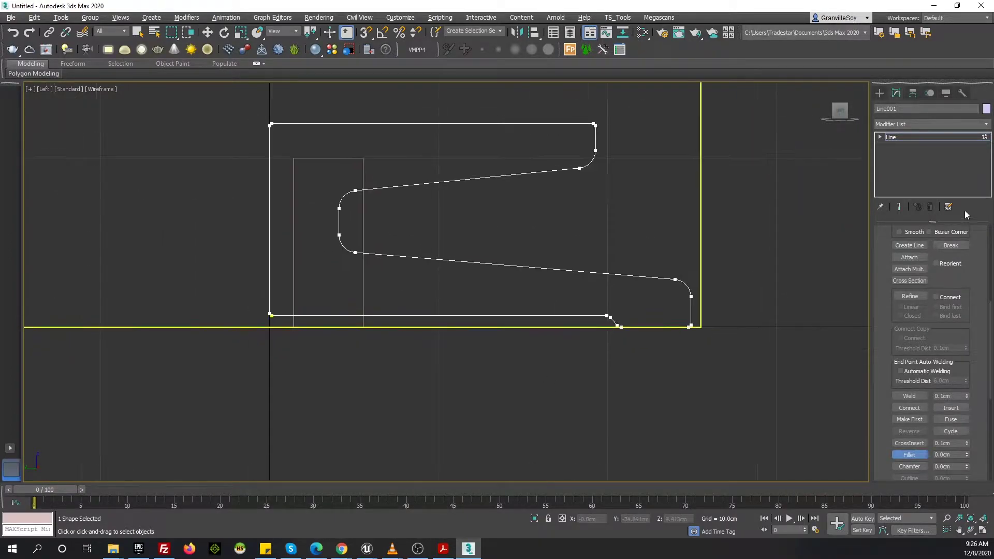
key("1")
scroll(621, 210, "down", 3)
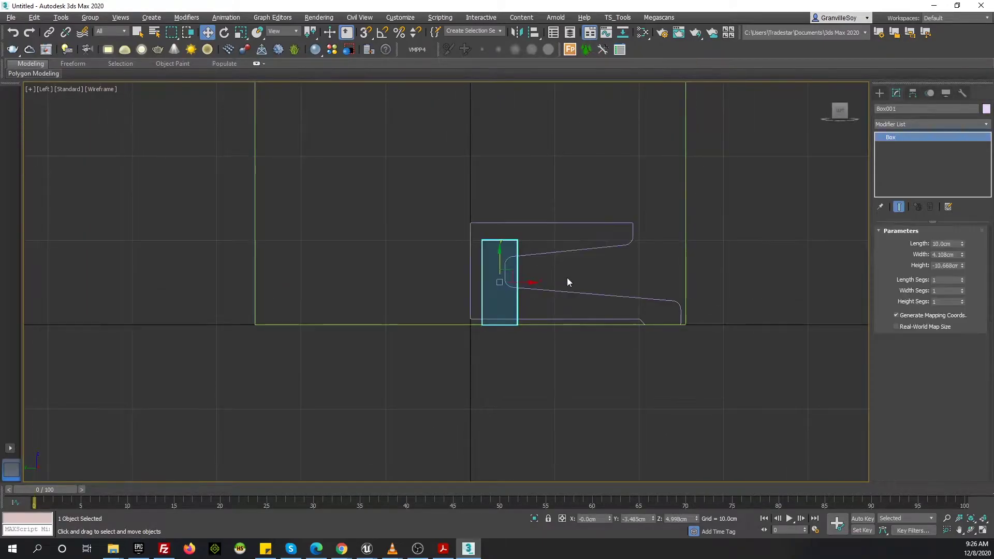
Undo the fillets, widen the inner notch vertices and adjust the right end vertex
scroll(567, 281, "up", 1)
key("ctrl+z")
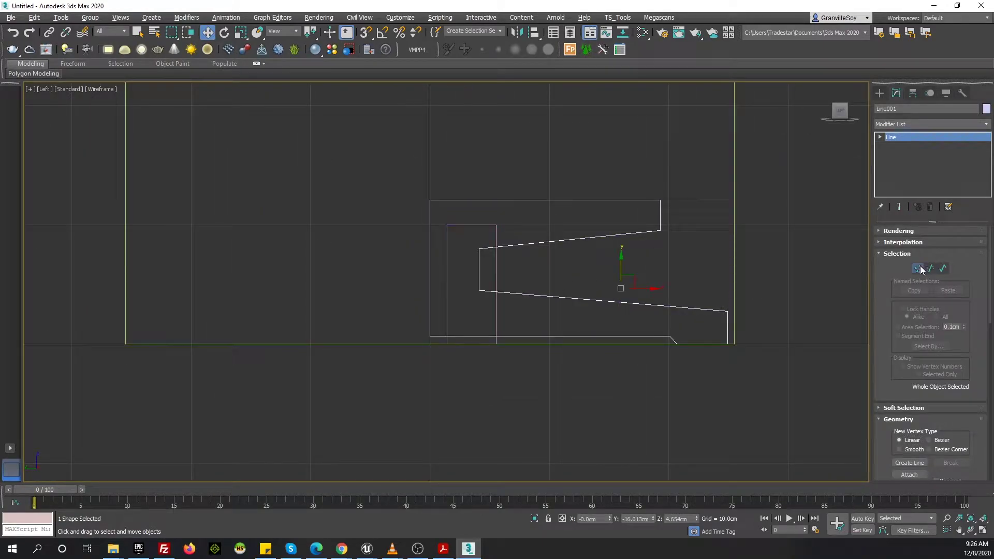
left_click(920, 269)
scroll(481, 290, "up", 3)
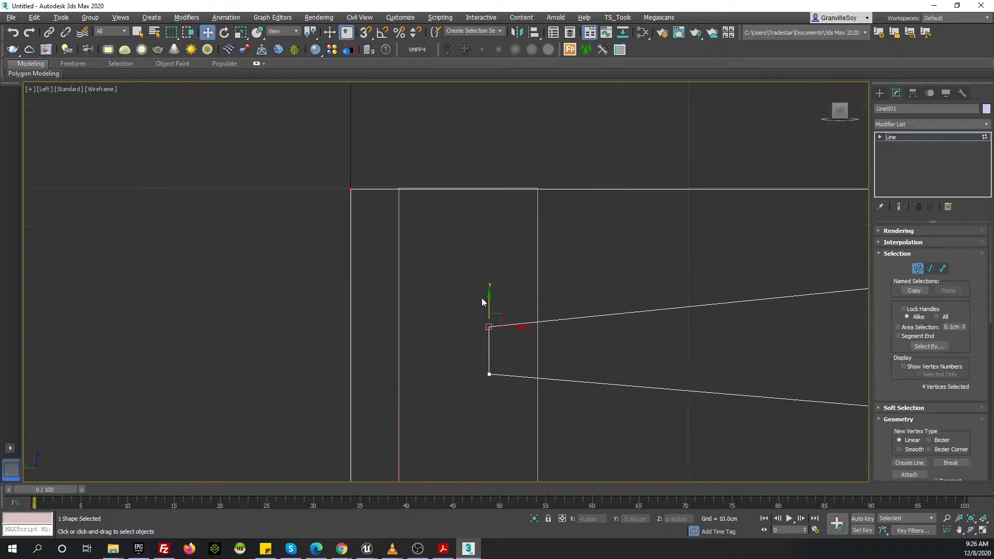
scroll(506, 252, "down", 2)
left_click_drag(484, 242, 484, 253)
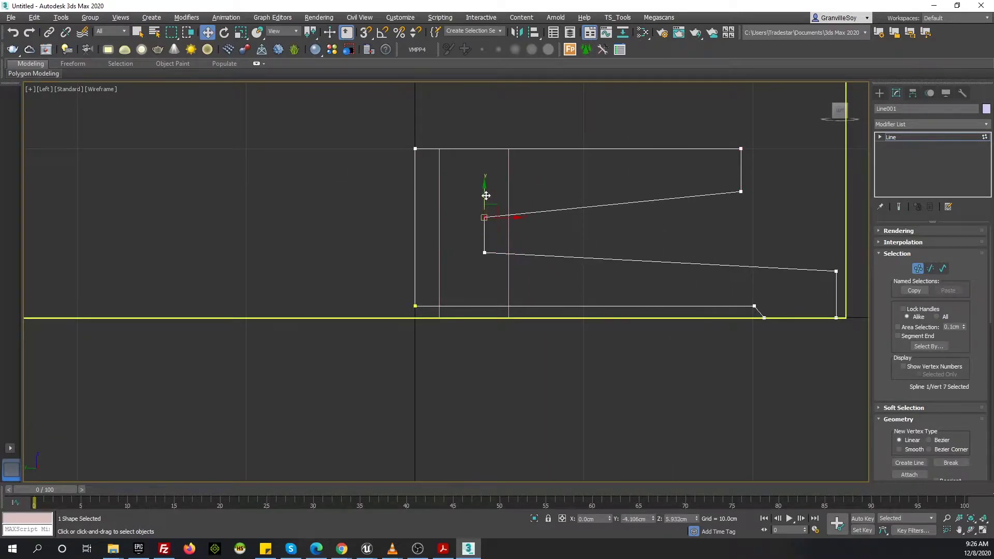
left_click_drag(484, 218, 484, 209)
left_click_drag(741, 168, 742, 155)
left_click_drag(836, 271, 836, 280)
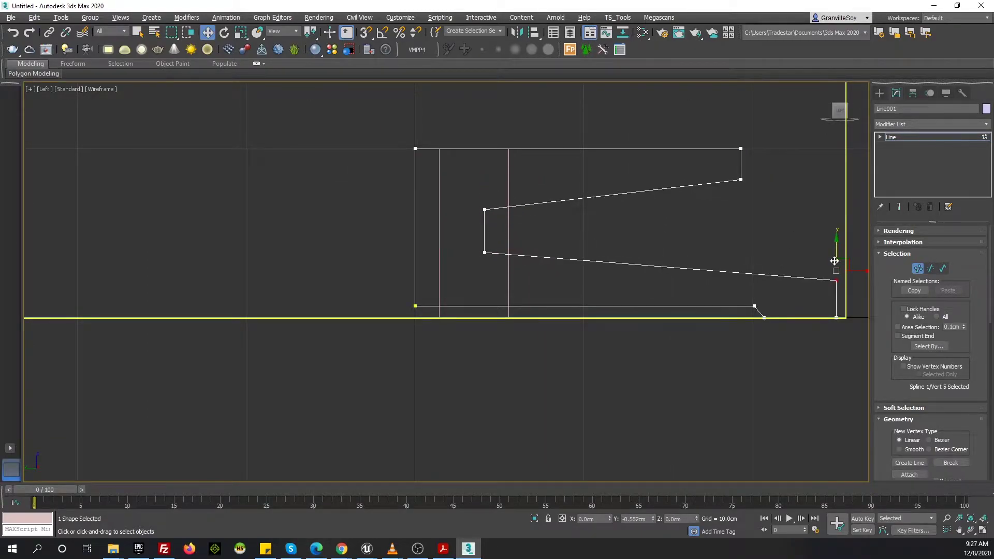
Select the inner corner and right end vertices and fillet them again
left_click_drag(513, 264, 466, 200)
middle_click_drag(495, 249, 478, 244)
left_click(819, 275)
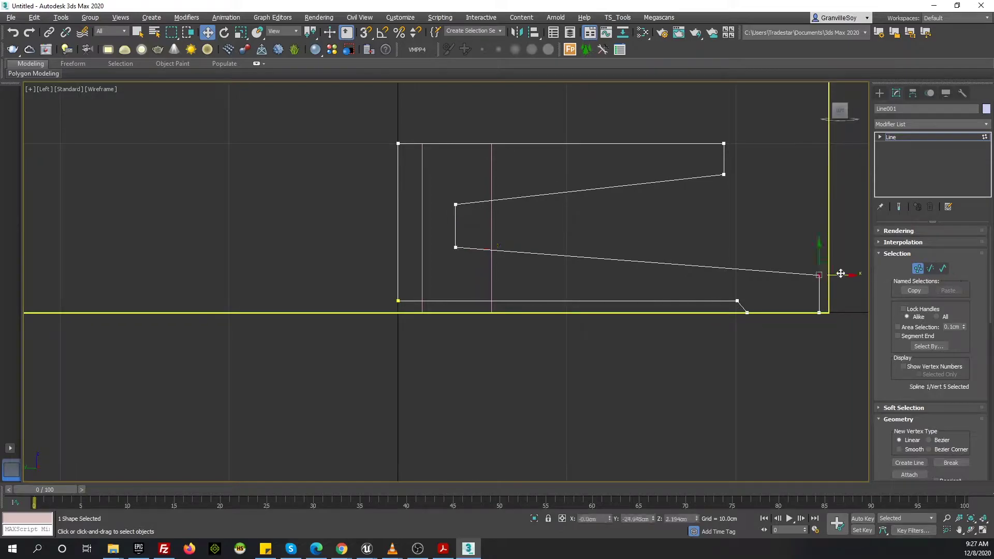
left_click_drag(438, 194, 474, 256)
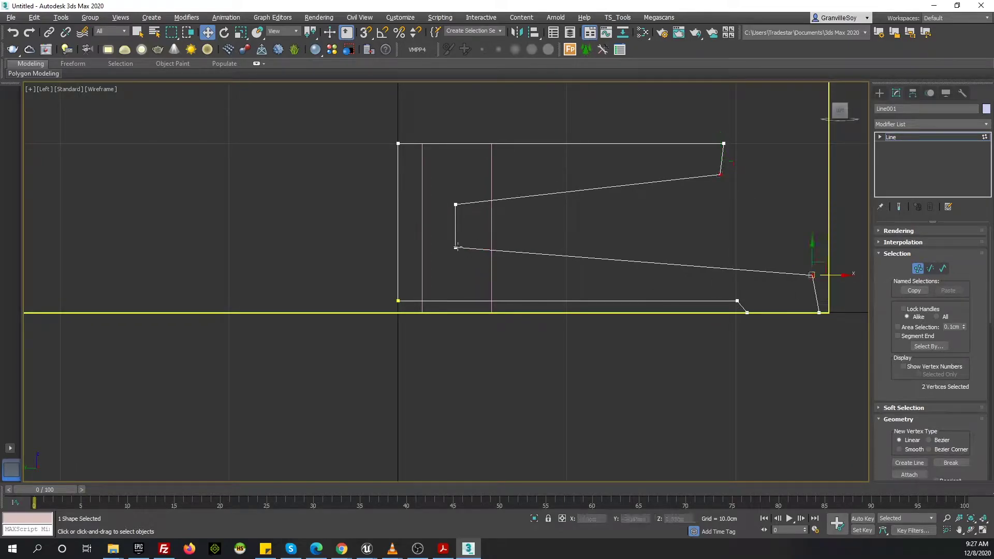
scroll(879, 434, "down", 5)
left_click(909, 455)
scroll(463, 249, "up", 3)
Fillet the slanted bottom-right notch corners of Line001 into a smooth curve
scroll(449, 232, "down", 3)
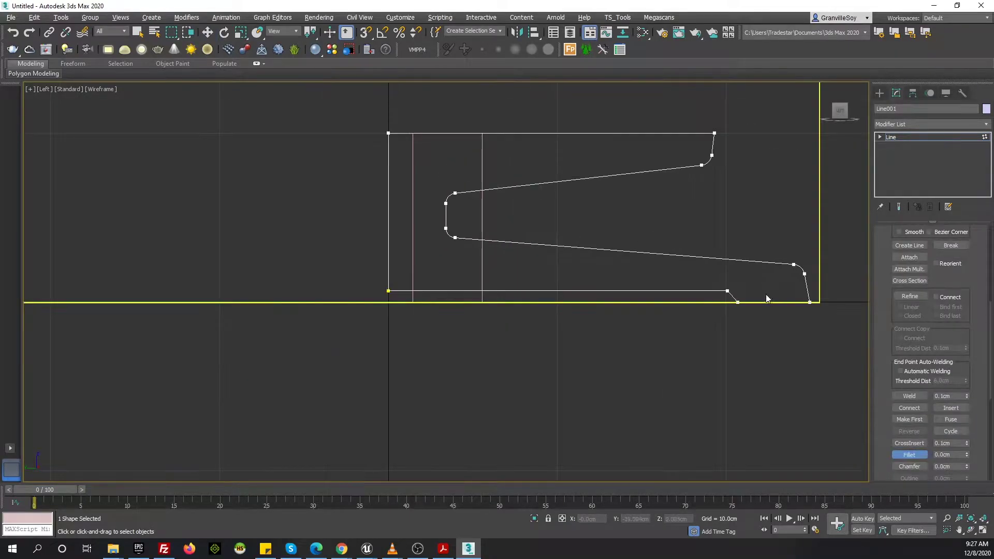
scroll(719, 306, "up", 5)
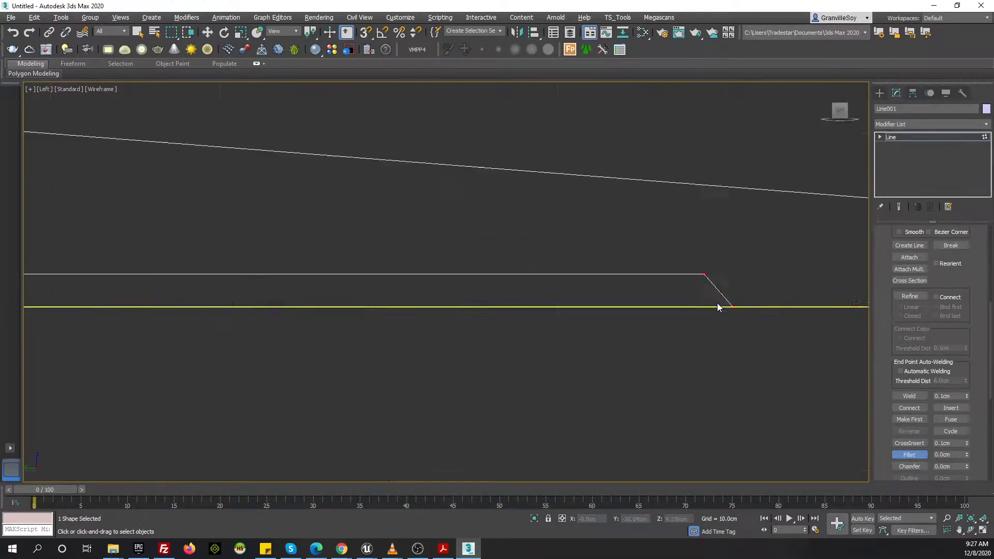
scroll(755, 295, "down", 5)
key("w")
key("1")
scroll(733, 157, "down", 2)
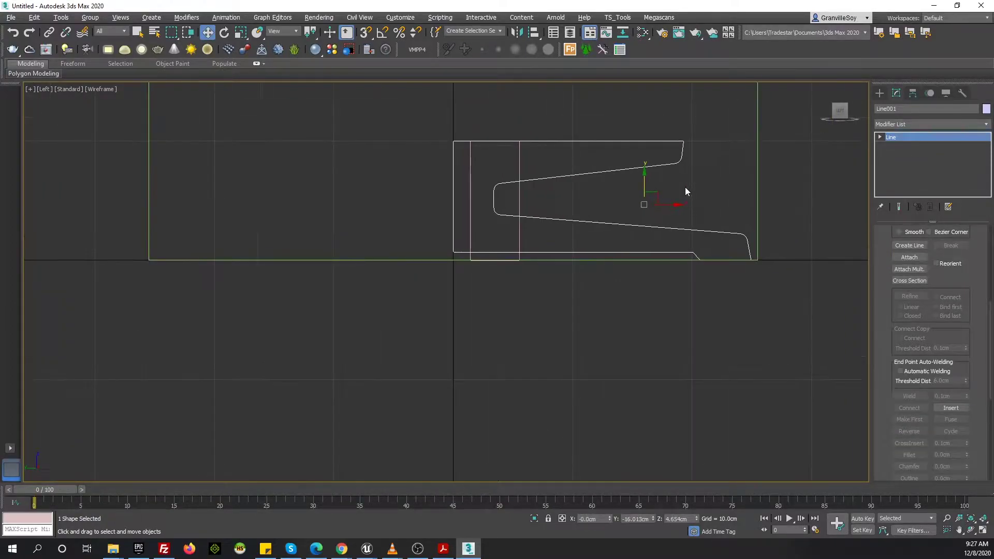
scroll(684, 187, "up", 6)
left_click(880, 137)
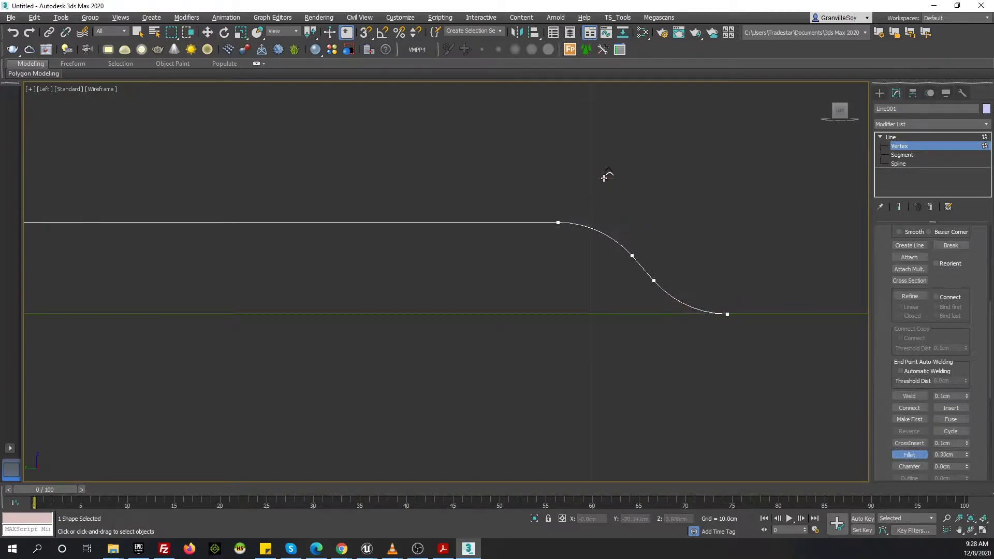
scroll(580, 207, "down", 5)
scroll(622, 259, "up", 2)
scroll(657, 289, "up", 2)
scroll(672, 287, "down", 3)
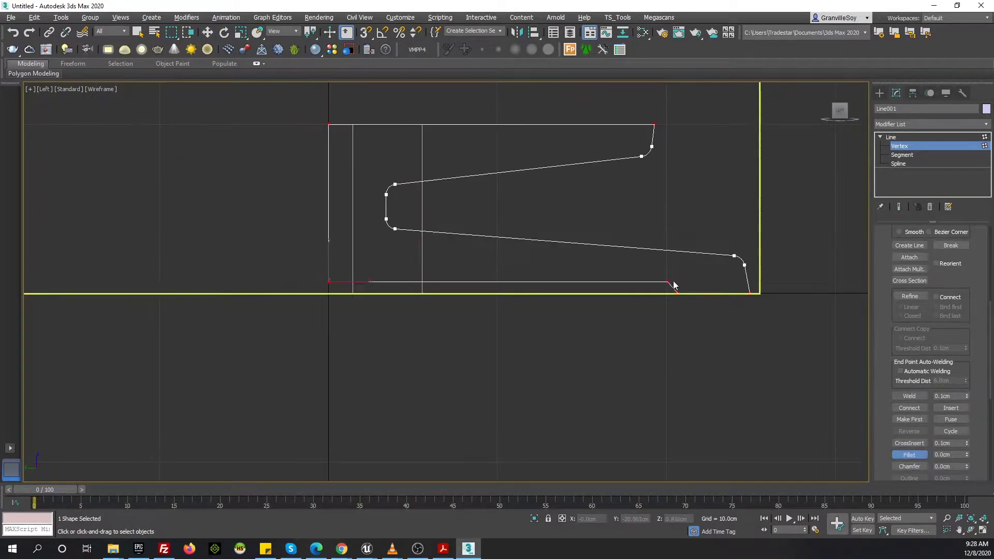
left_click_drag(330, 272, 330, 271)
scroll(668, 282, "up", 6)
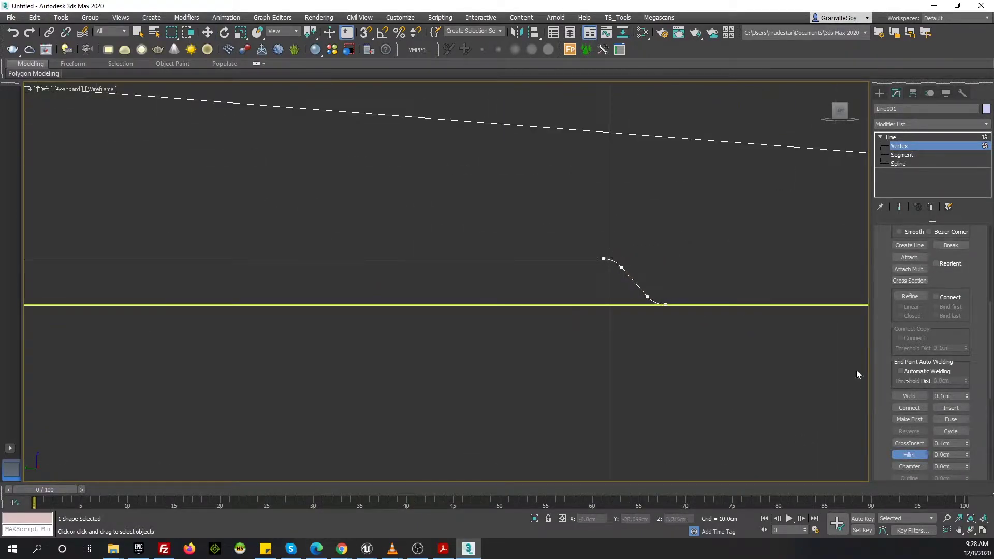
Exit Vertex level and bring up the Fly console drawings in Acrobat Reader
key("w")
scroll(656, 329, "down", 5)
left_click(926, 137)
scroll(208, 232, "down", 4)
scroll(612, 387, "up", 1)
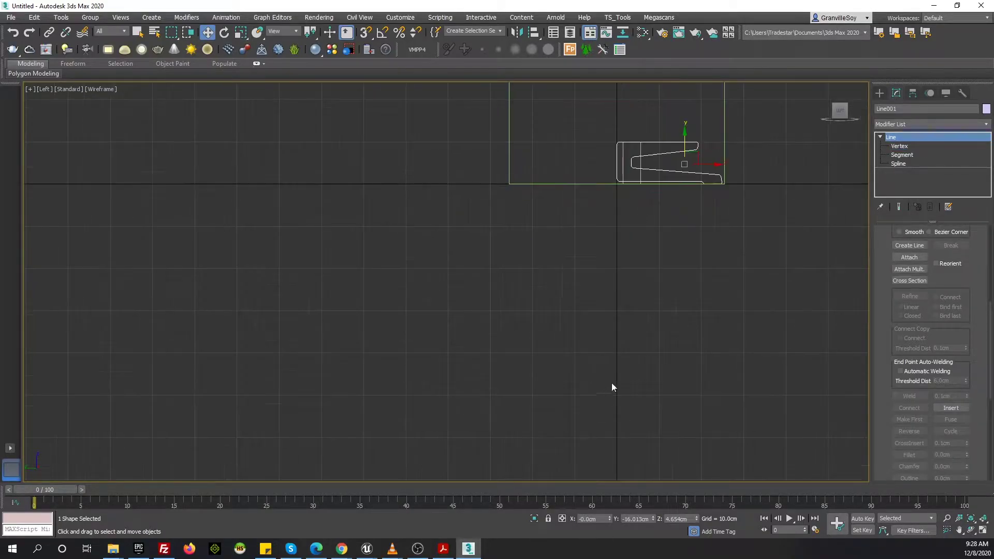
left_click(443, 548)
mouse_move(468, 548)
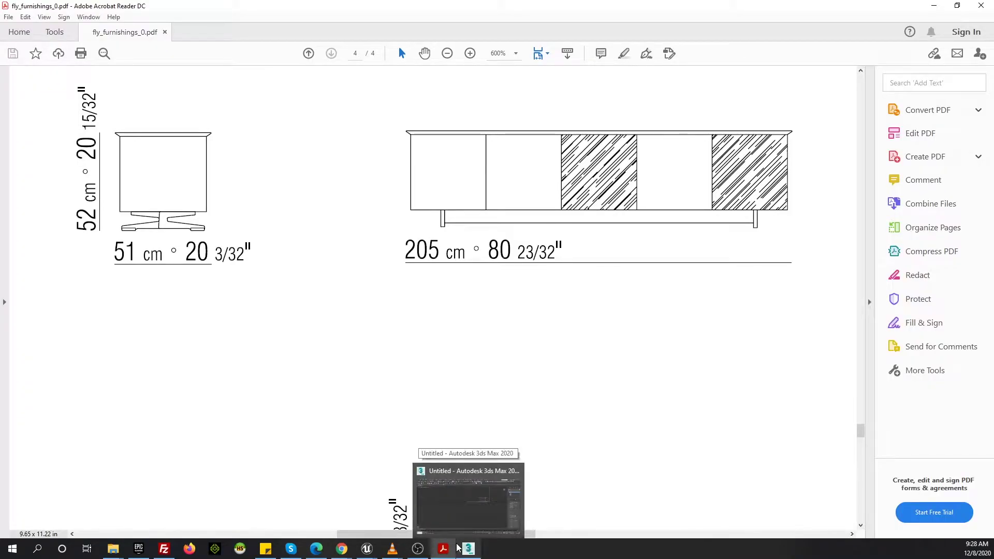
Select the vertices on the left and right sides of the Line001 profile
left_click(458, 548)
key("1")
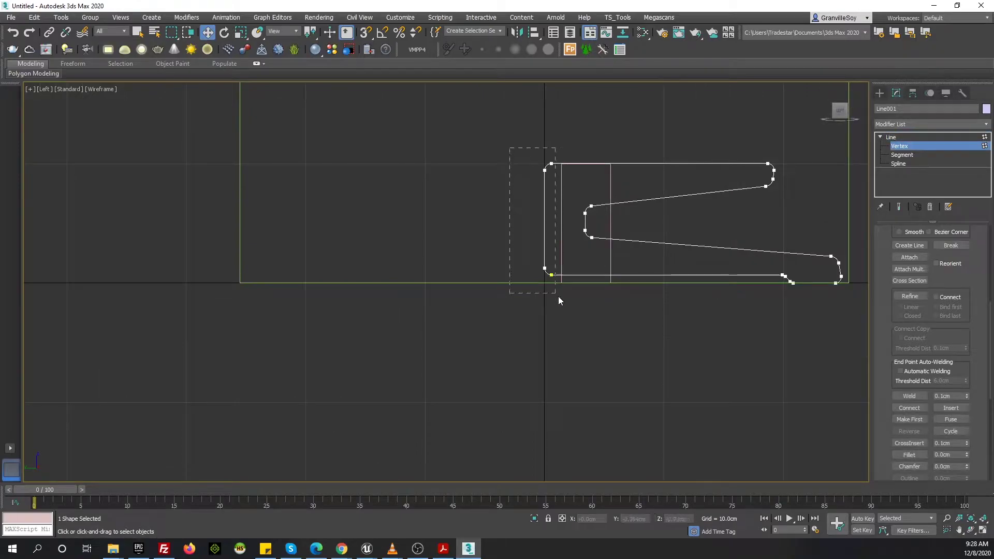
left_click_drag(558, 298, 602, 149)
left_click(562, 273)
left_click_drag(845, 303, 848, 301)
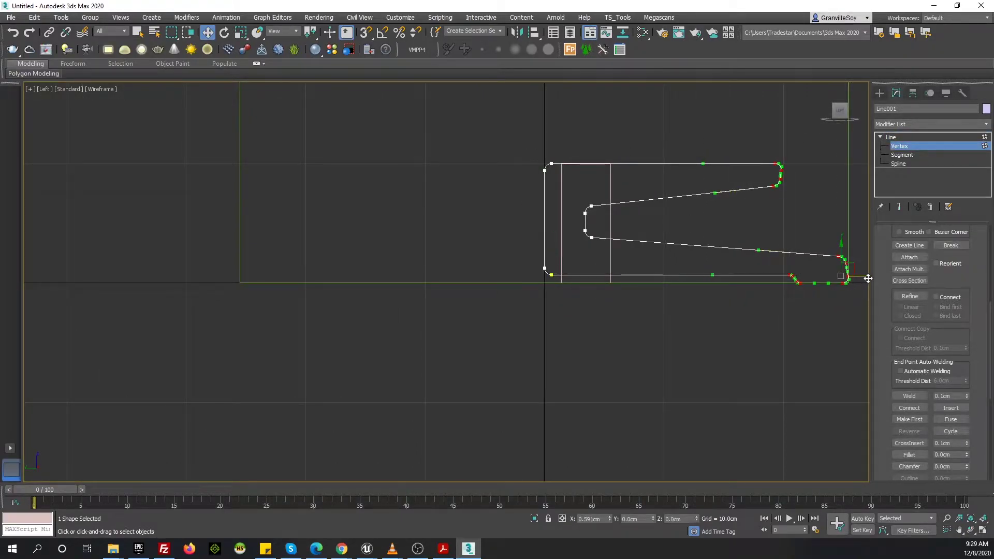
Check the console dimensions in the PDF, then raise Reference001 above the profile
scroll(729, 228, "down", 3)
left_click(443, 548)
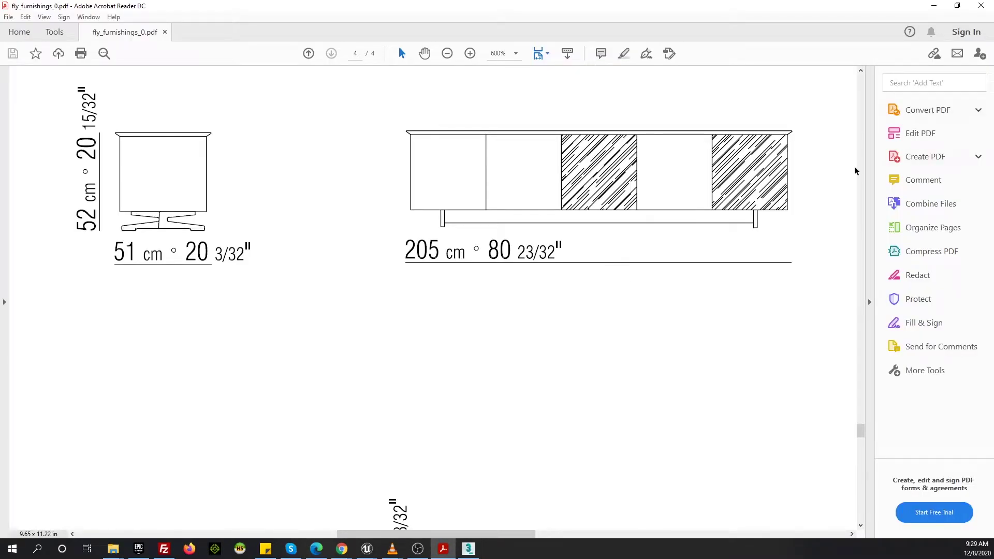
left_click(467, 548)
left_click(566, 288)
left_click_drag(566, 289, 595, 228)
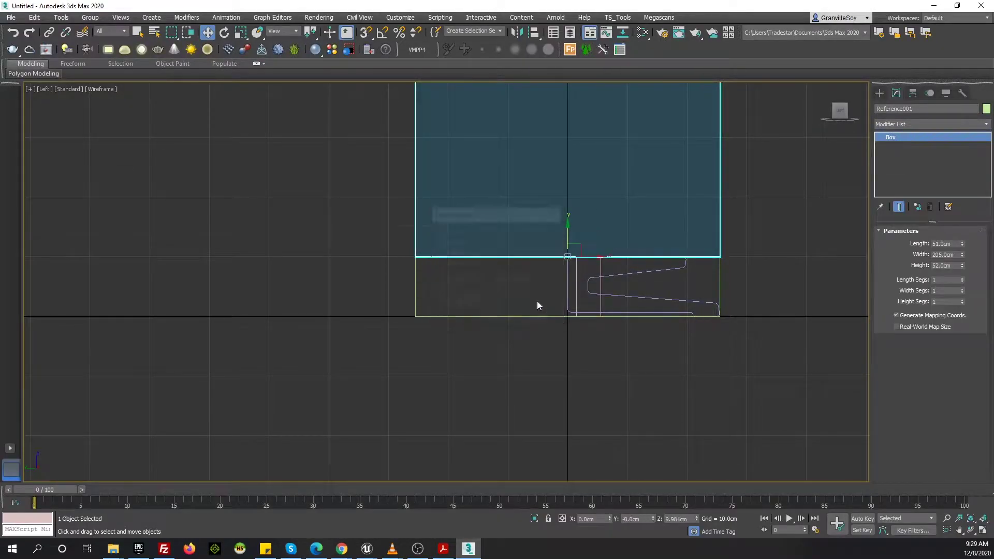
Nudge the reference box slightly up and add an FFD 2x2x2 modifier
scroll(567, 256, "up", 5)
left_click_drag(343, 255, 344, 244)
scroll(343, 243, "down", 5)
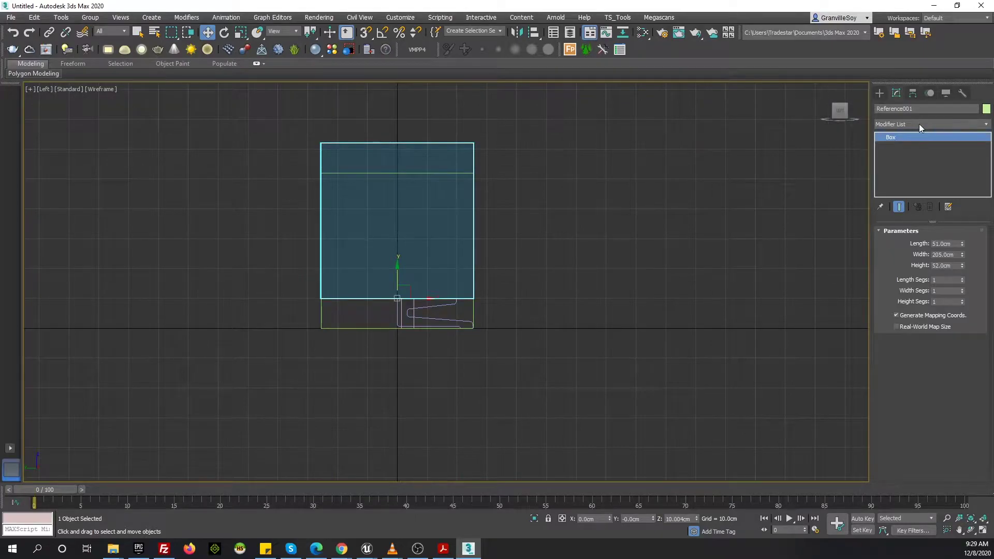
left_click(919, 125)
left_click(918, 155)
Compare with the drawing, select the top lattice control points, and view the model shaded
scroll(496, 288, "up", 3)
scroll(528, 244, "up", 3)
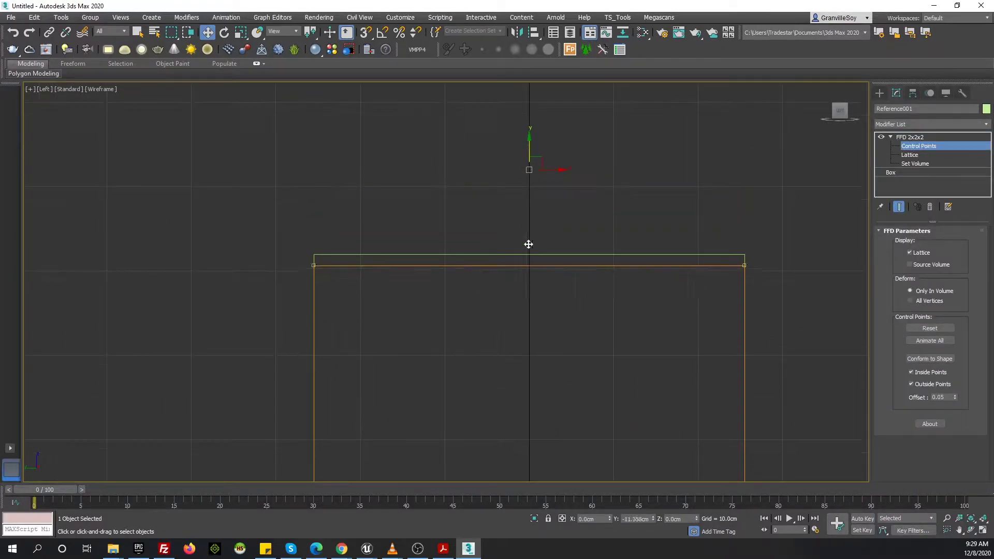
key("alt+Tab")
key("alt+Tab")
scroll(526, 239, "down", 5)
left_click(525, 236)
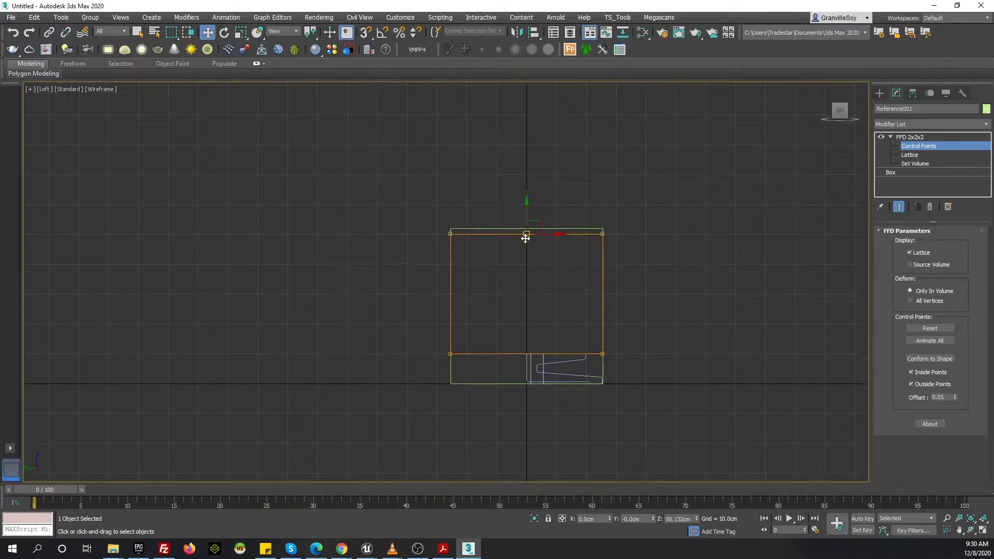
key("p")
key("ctrl+b")
scroll(598, 256, "up", 5)
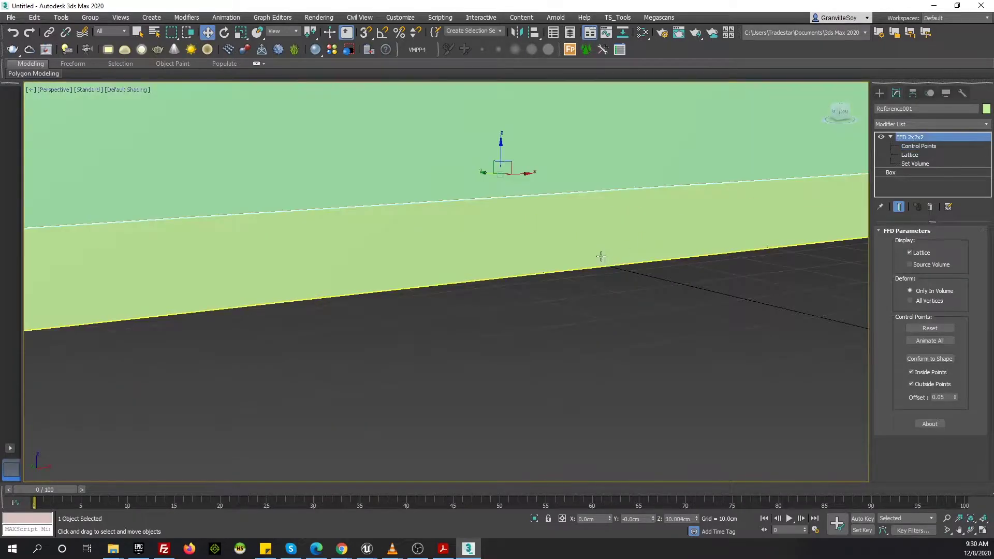
Turn off the rendered rectangular thickness on the Line001 profile
left_click(600, 255)
left_click(894, 242)
left_click(899, 336)
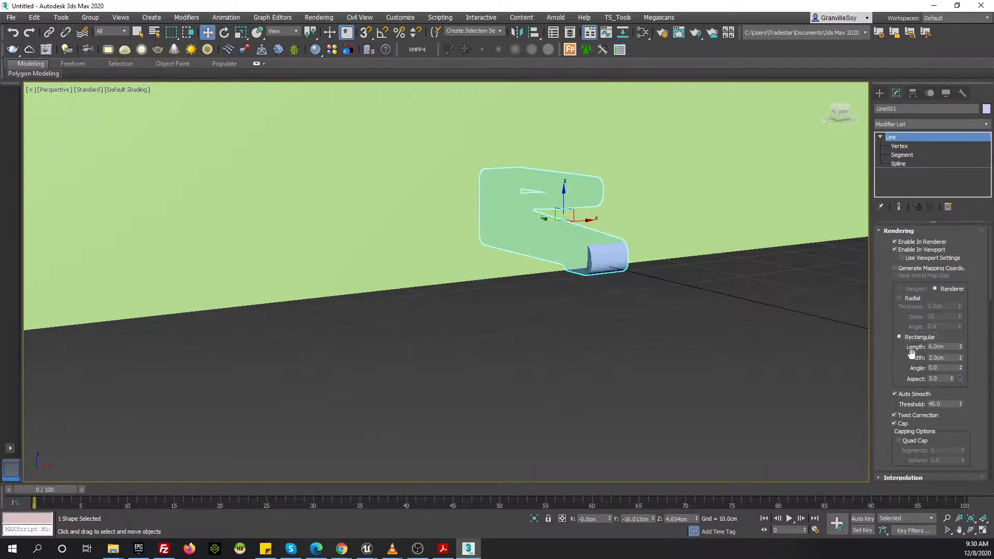
scroll(655, 251, "up", 4)
scroll(773, 274, "up", 2)
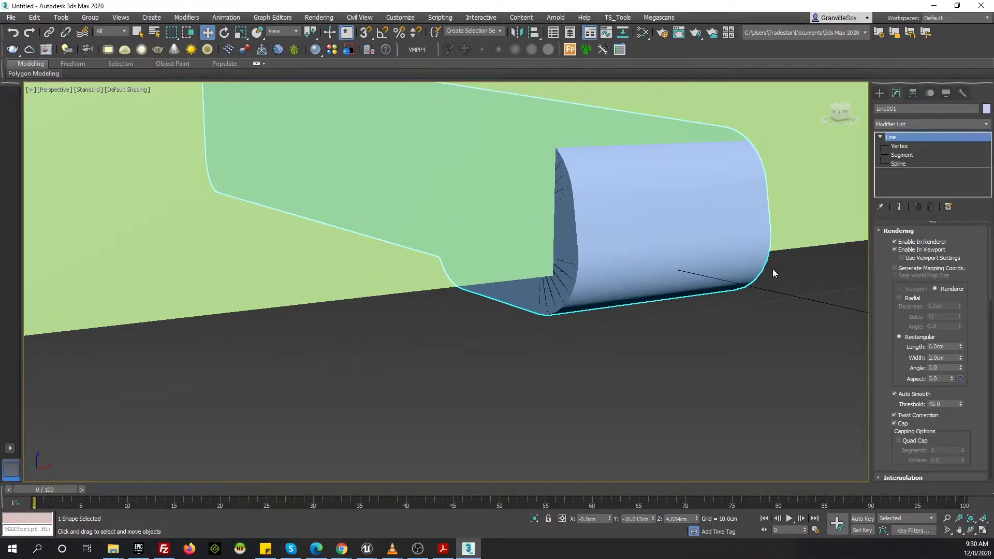
left_click(894, 249)
Add Edit Poly and a 1 cm Shell modifier to Line001
left_click(912, 125)
key("e")
key("Return")
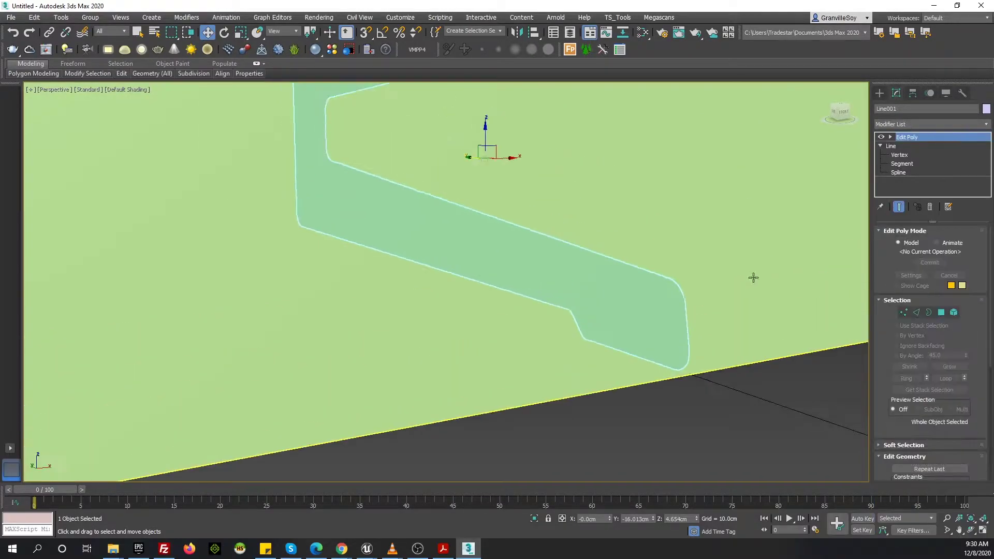
left_click(912, 126)
type("sh")
key("Return")
key("F3")
Orbit around the shelled profile and compare it with the Flexform Fly product page
scroll(792, 188, "down", 5)
middle_click_drag(642, 260, 648, 255, "alt")
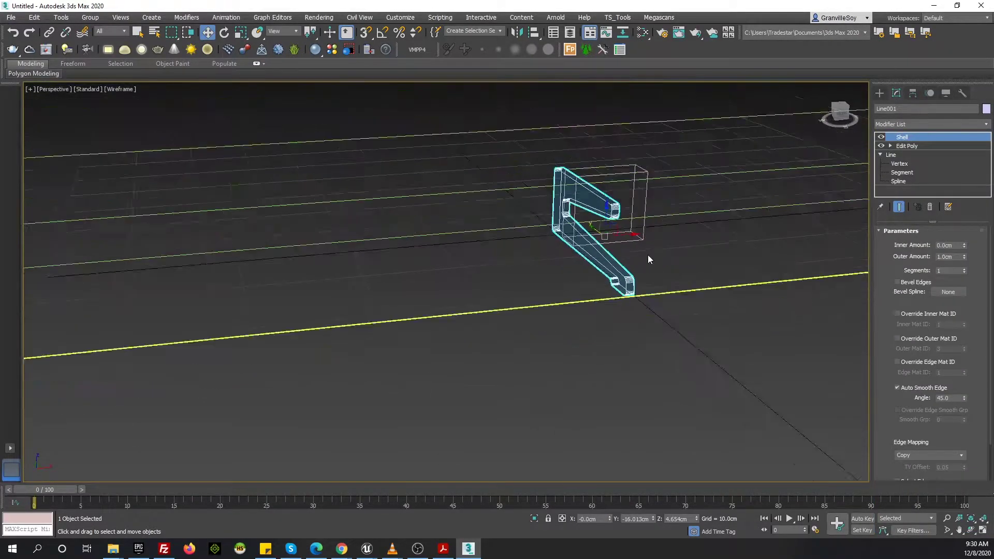
left_click(644, 243)
left_click(610, 244)
scroll(607, 256, "down", 5)
scroll(370, 277, "up", 6)
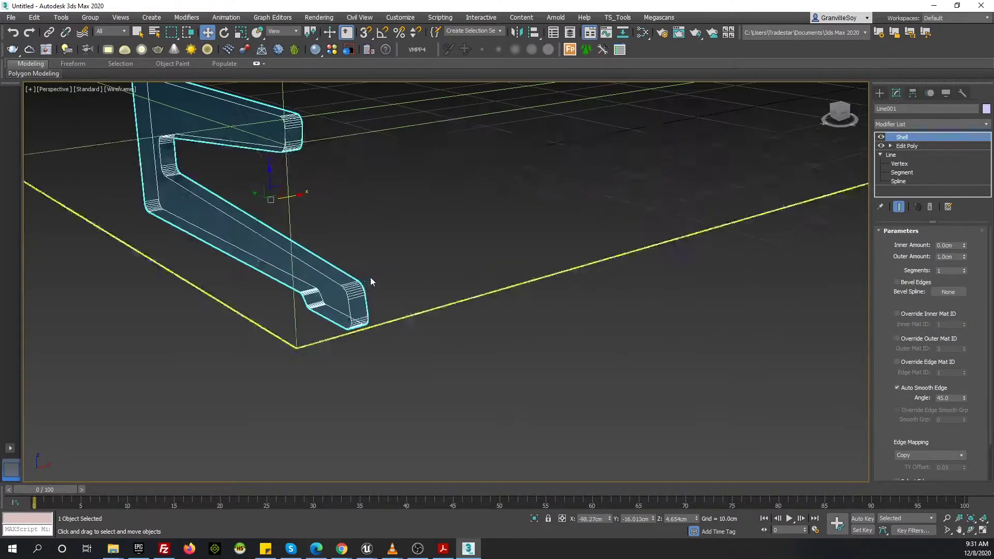
mouse_move(370, 277)
middle_mouse_down("alt")
mouse_move(280, 197)
mouse_move(396, 200)
mouse_move(548, 247)
mouse_move(570, 203)
middle_mouse_up("alt")
left_click(342, 548)
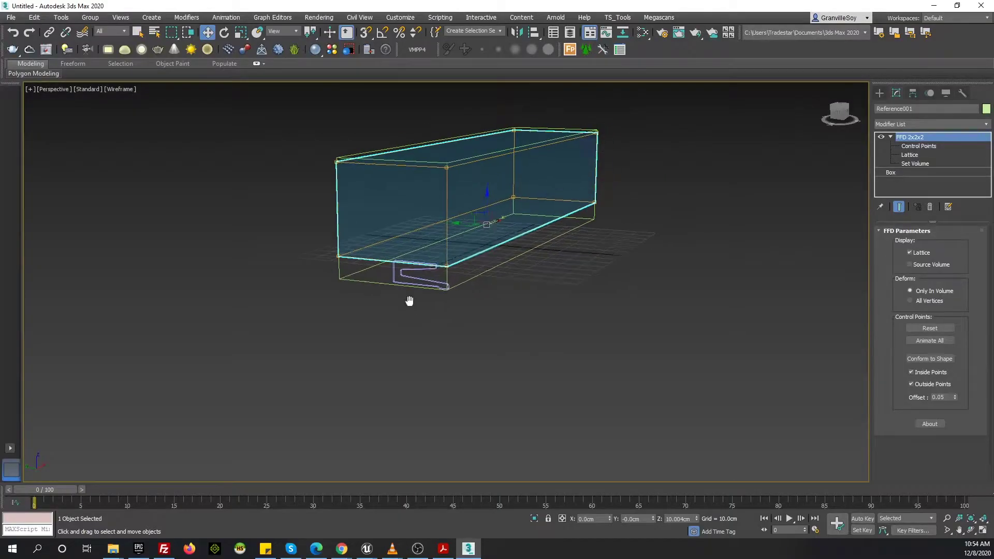
mouse_move(408, 295)
middle_mouse_down("alt")
mouse_move(426, 293)
mouse_move(376, 287)
middle_mouse_up("alt")
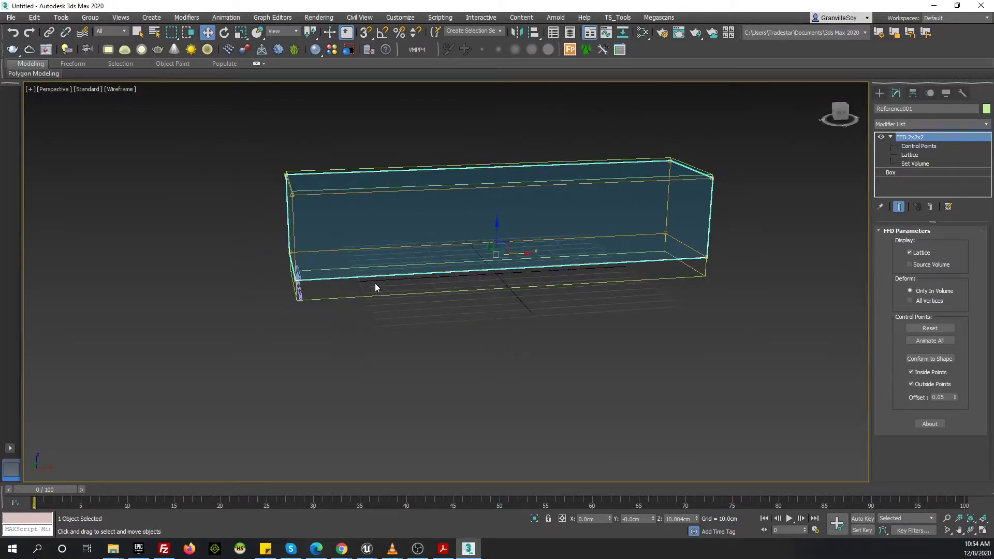
Draw a new box in the Front view and set its width to 39 cm
key("f")
left_click(879, 92)
left_click(909, 155)
left_click_drag(324, 130, 492, 366)
left_click_drag(965, 306, 958, 316)
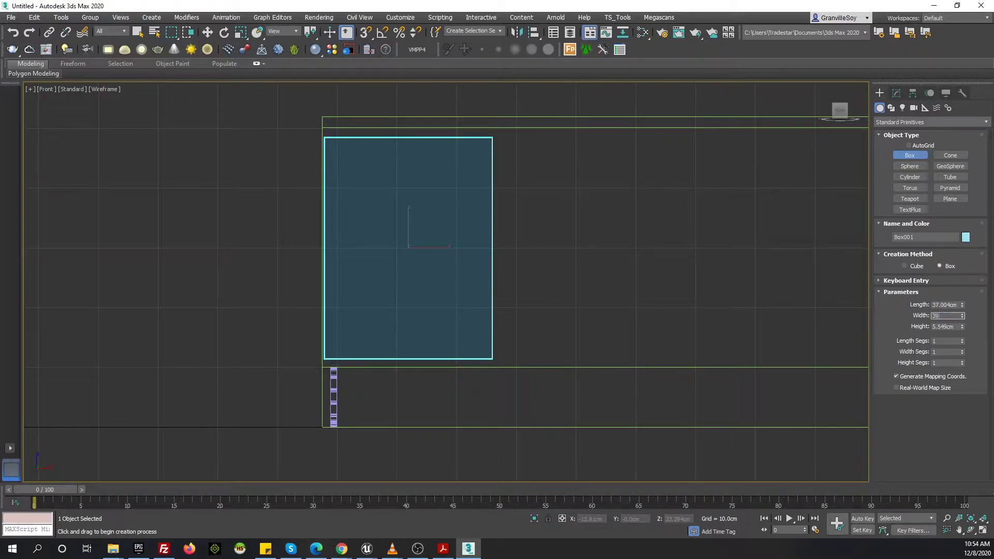
key("Return")
Check the PDF, set the box length to 39 cm, and move it right
left_click(444, 549)
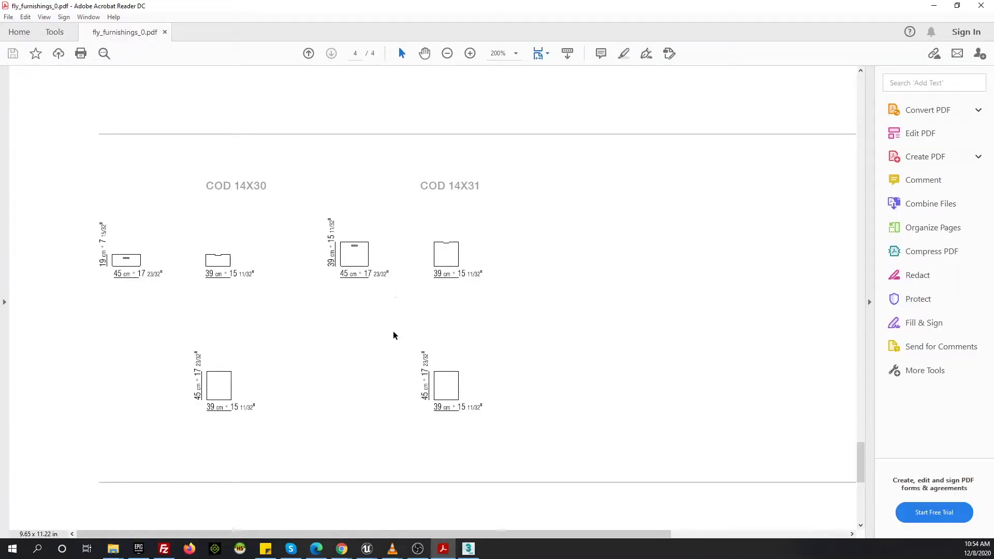
scroll(427, 378, "up", 1)
left_click(467, 549)
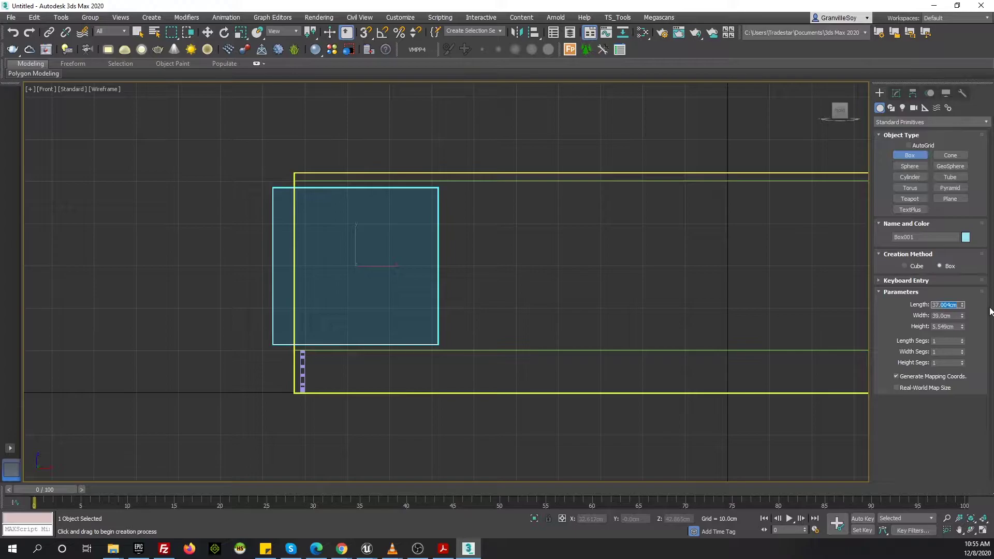
key("Return")
scroll(371, 197, "up", 2)
scroll(386, 206, "up", 2)
key("w")
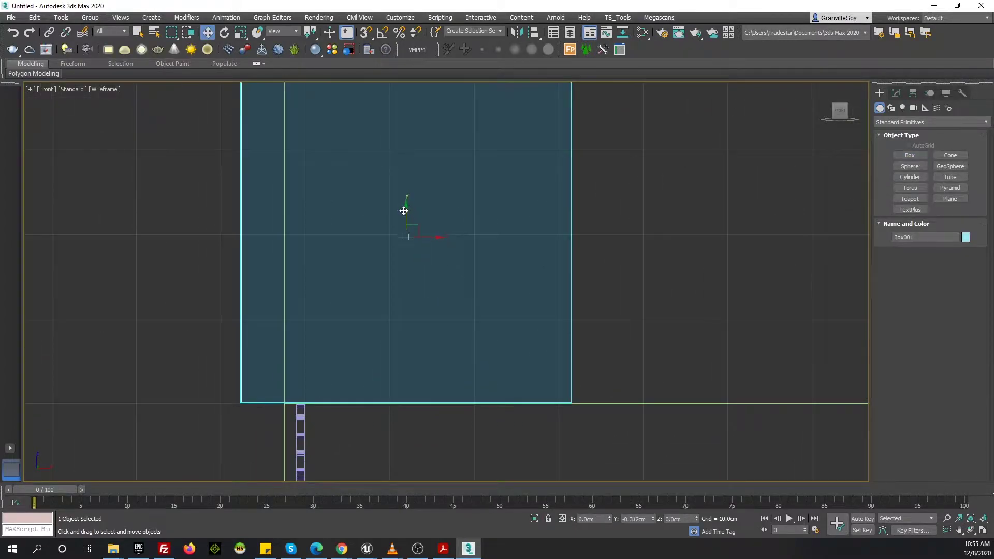
left_click_drag(427, 237, 470, 238)
Make the box a thin panel and position it beneath the thin vertical piece
key("p")
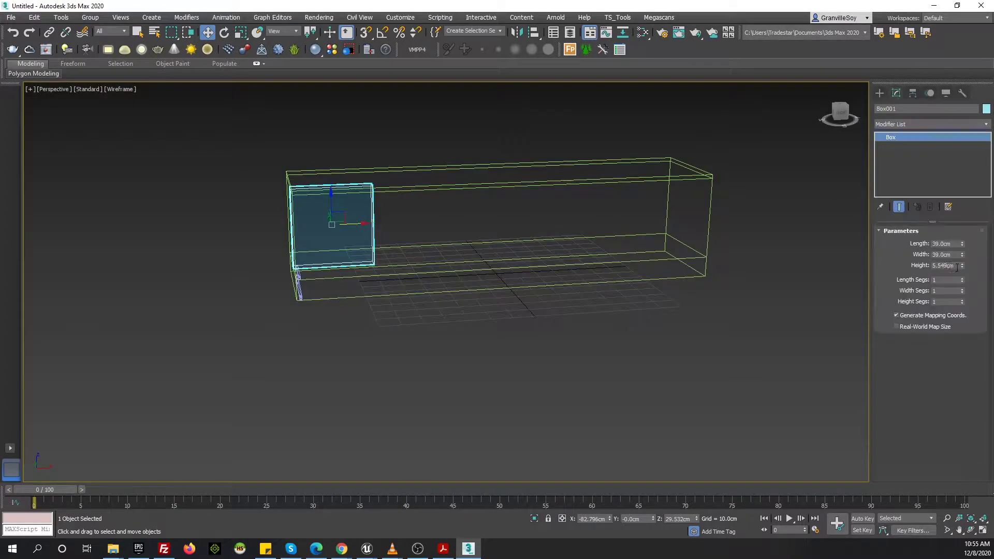
type("t")
type("1")
key("Return")
scroll(376, 160, "up", 2)
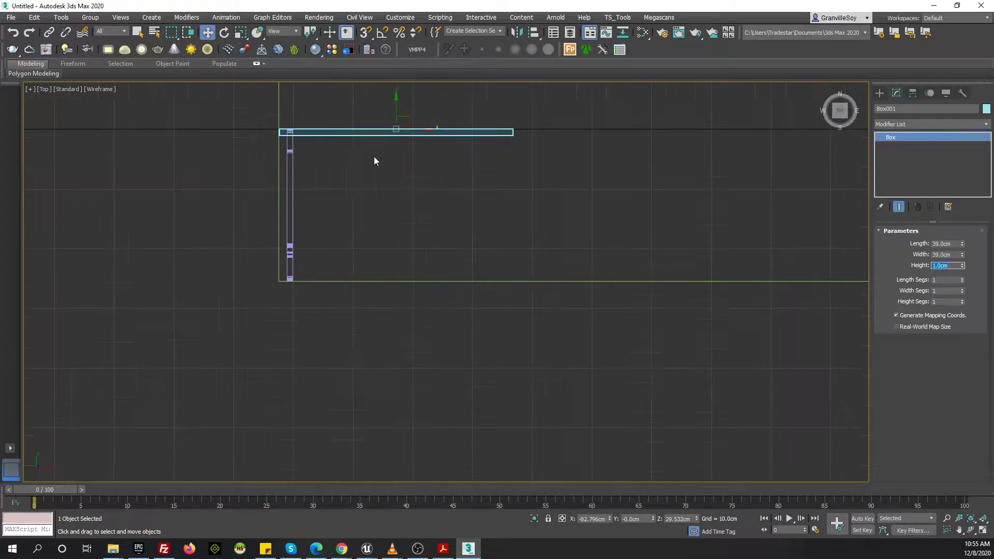
left_click_drag(389, 133, 362, 257)
scroll(524, 248, "up", 3)
left_click_drag(524, 248, 513, 256)
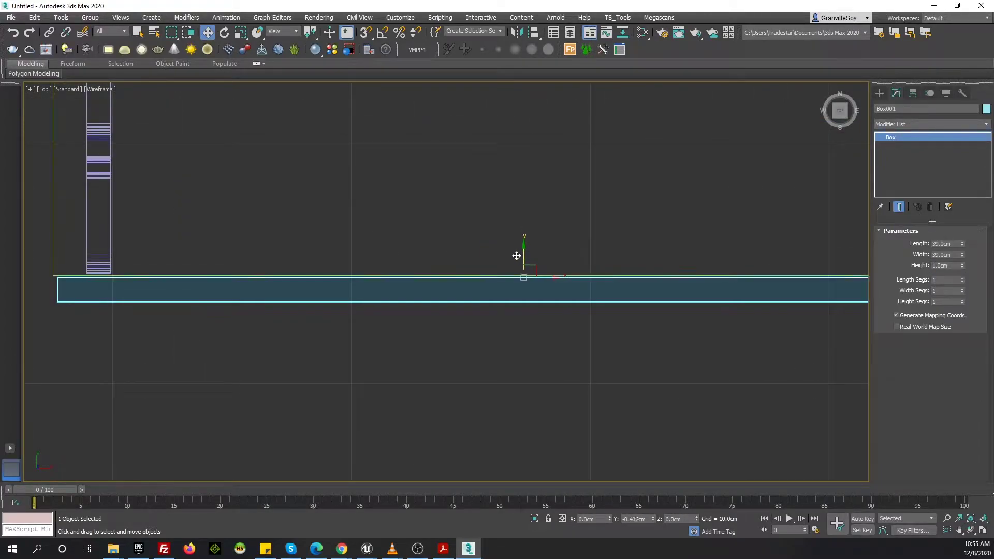
scroll(434, 251, "down", 5)
scroll(434, 251, "up", 4)
left_click_drag(505, 214, 505, 196)
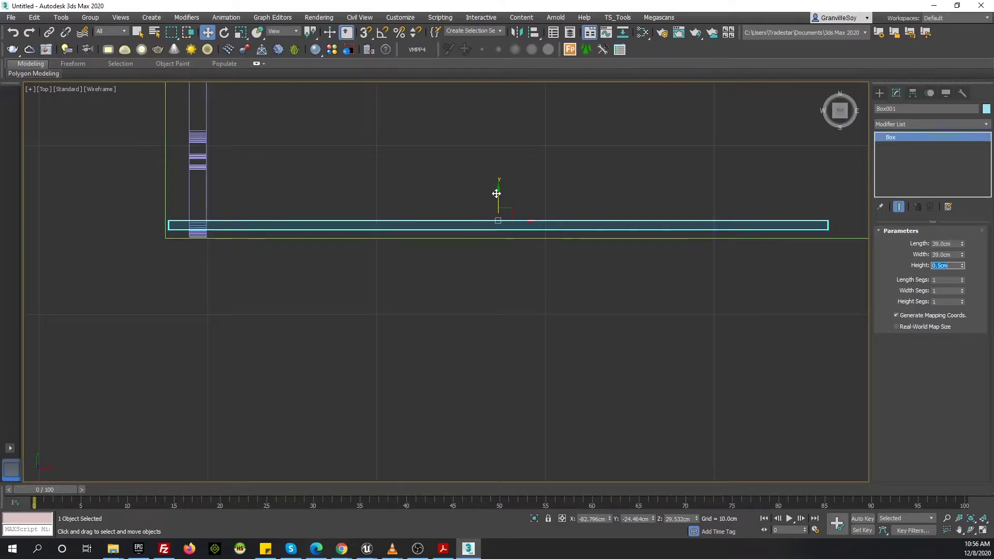
Draw a thin, tall Box002 in the top view
middle_click_drag(440, 182, 455, 188)
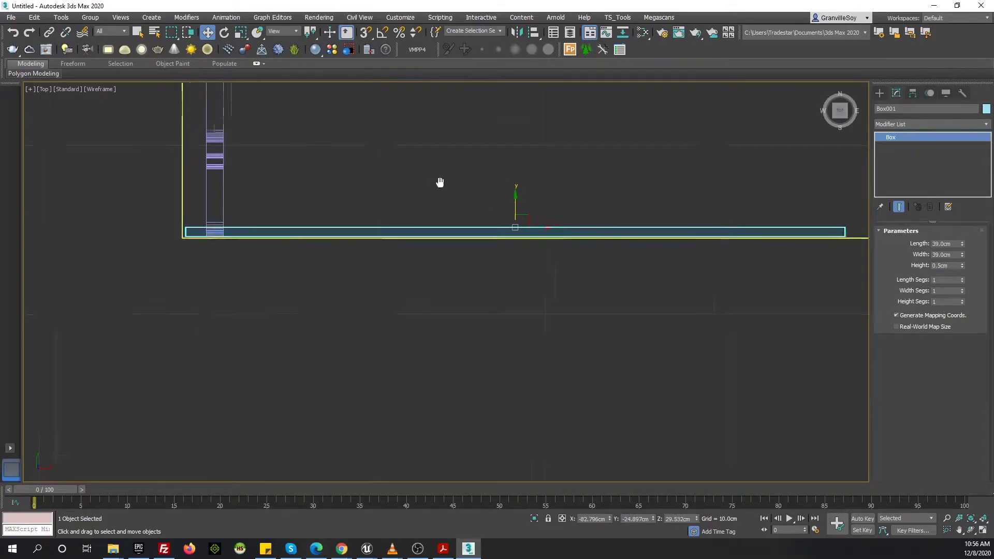
scroll(463, 386, "down", 8)
left_click_drag(384, 130, 388, 350)
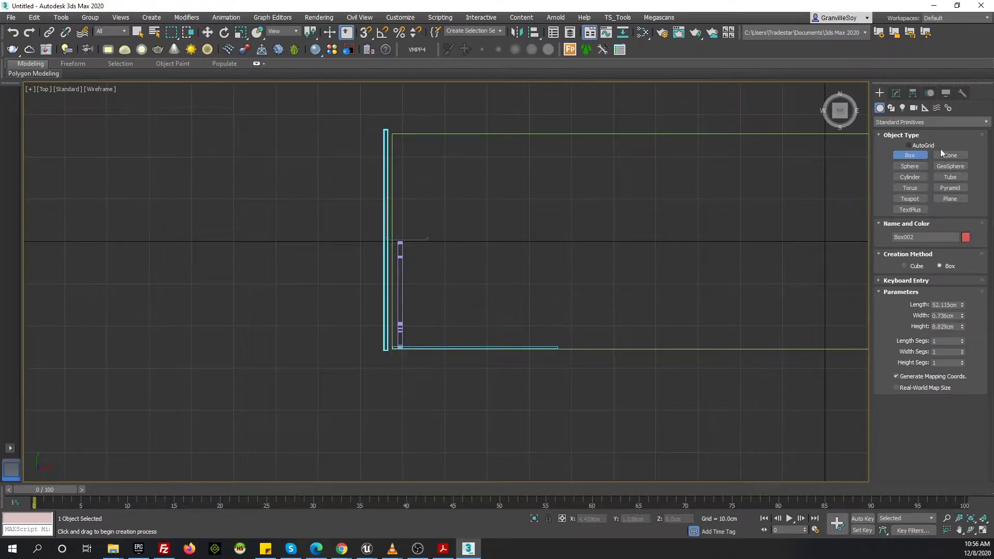
Set Box002's width to 0.5 cm
key("w")
left_click(896, 93)
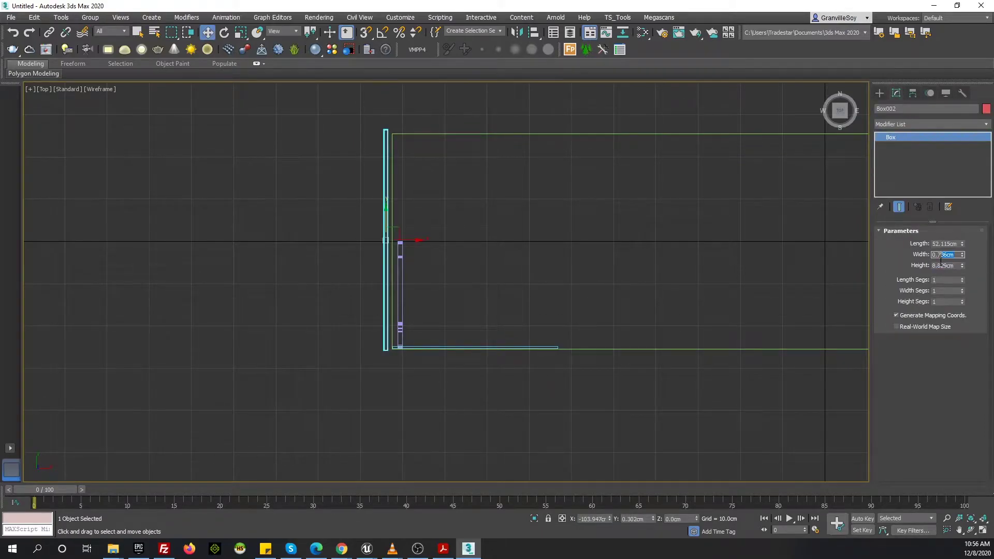
type("0.5")
key("Return")
scroll(383, 237, "up", 5)
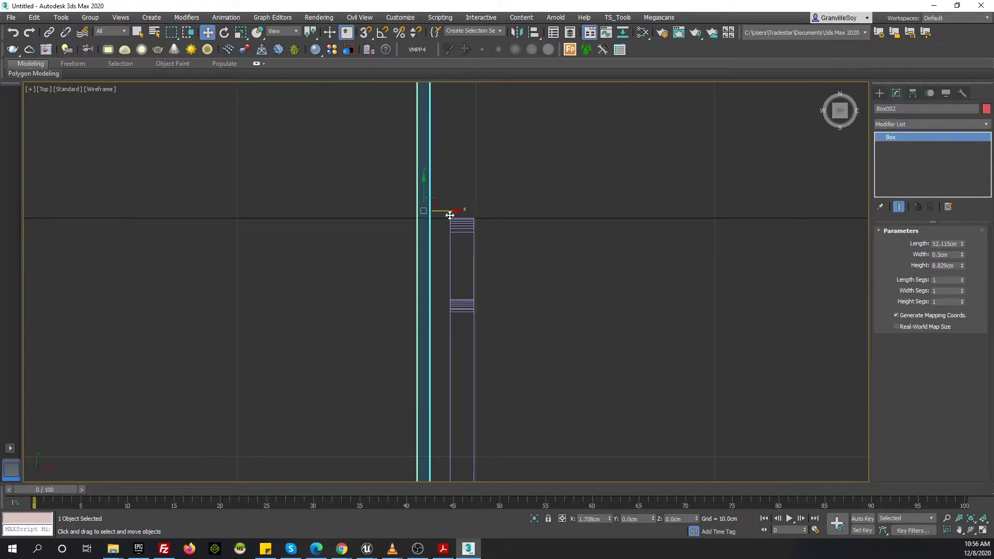
Look up Box002's 51 cm length in the PDF and pan along it in the top view
key("alt+Tab")
scroll(501, 235, "up", 5)
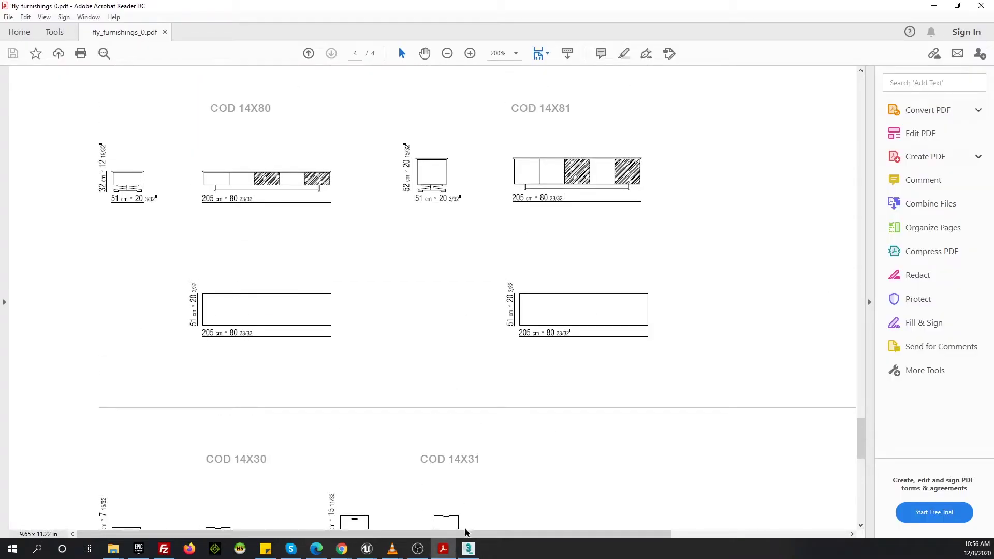
key("alt+Tab")
scroll(444, 284, "down", 3)
scroll(411, 282, "up", 3)
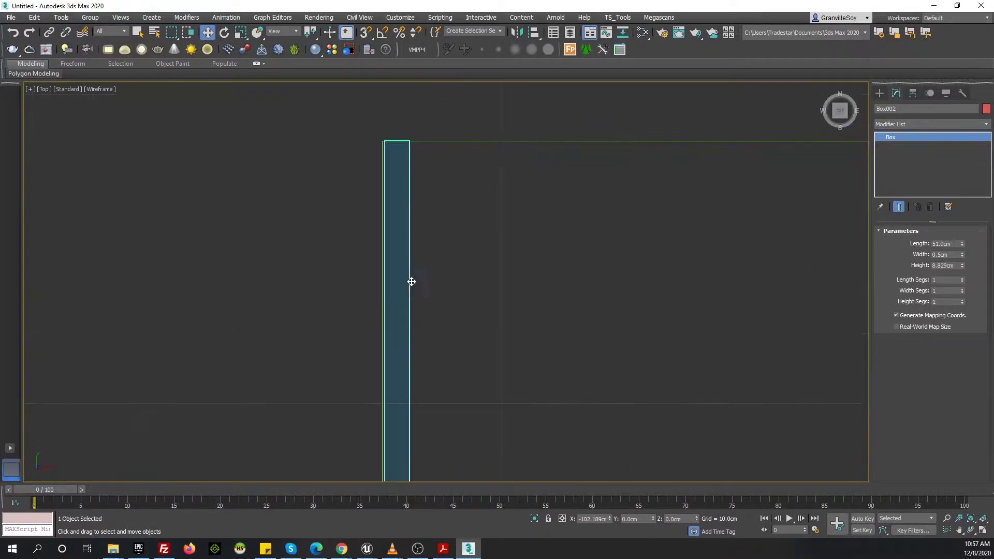
middle_click_drag(411, 281, 468, 360)
scroll(479, 252, "up", 5)
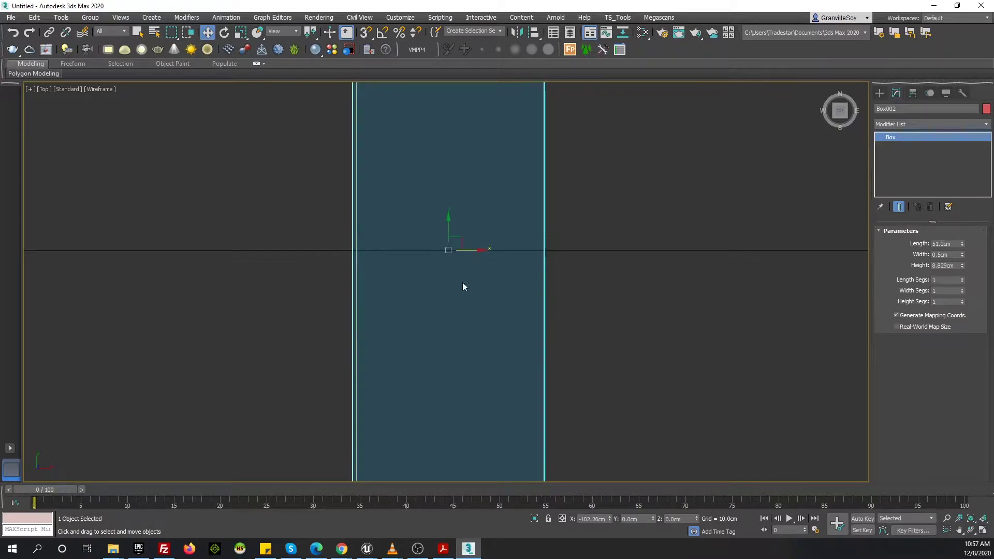
scroll(491, 331, "down", 5)
Apply an FFD 2x2x2 modifier to Box002 in the Left view
key("l")
type("ffd")
key("Return")
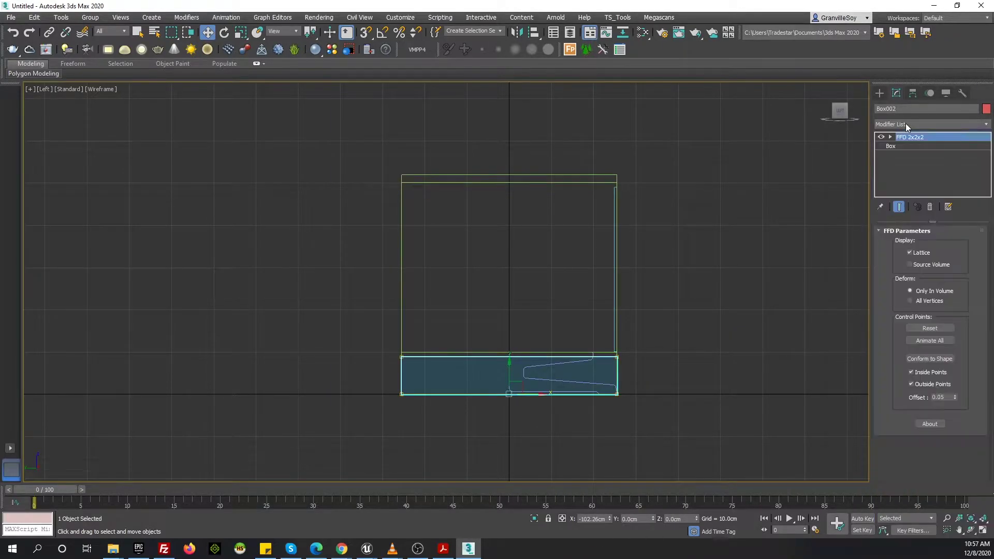
scroll(502, 373, "up", 2)
scroll(528, 282, "up", 4)
scroll(523, 296, "up", 3)
scroll(525, 279, "down", 2)
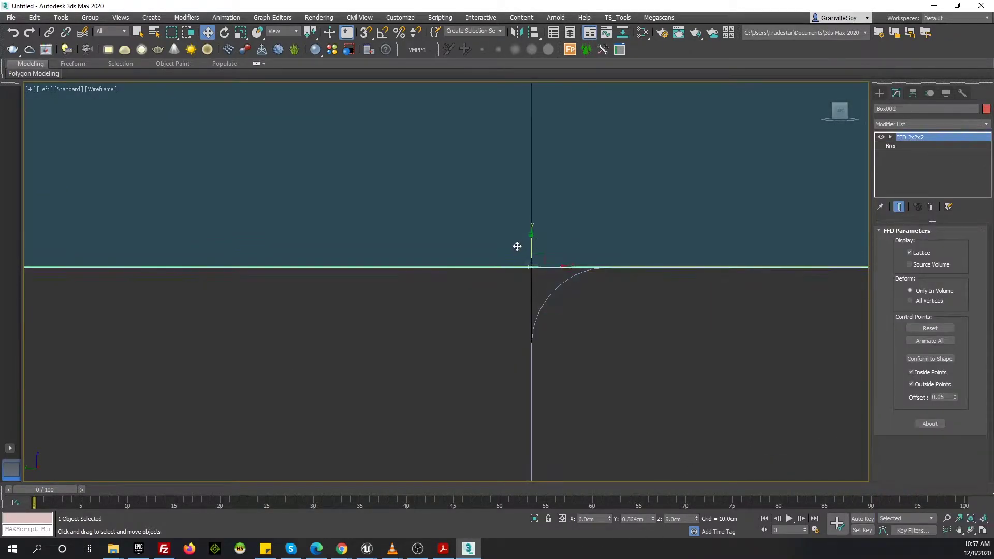
scroll(486, 233, "down", 2)
scroll(518, 228, "down", 3)
Enter FFD control-point editing and view Box002 shaded in perspective
key("1")
scroll(585, 223, "down", 2)
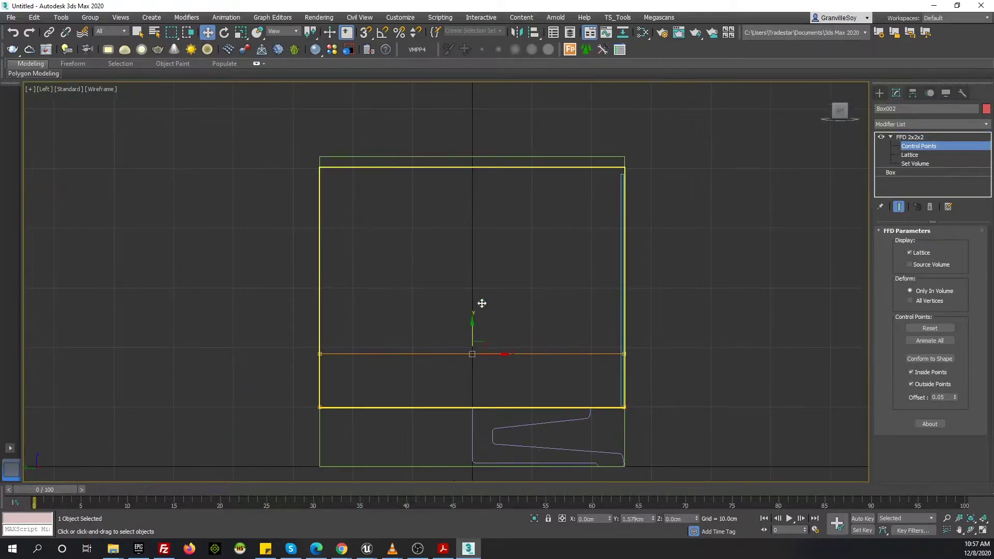
scroll(497, 197, "up", 3)
scroll(442, 160, "down", 3)
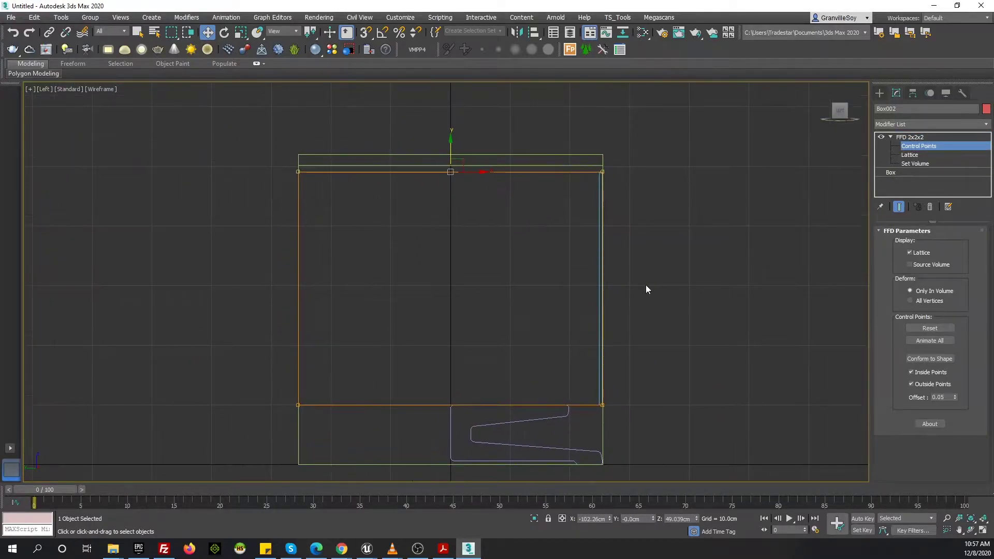
key("p")
scroll(428, 256, "up", 1)
key("F3")
scroll(434, 231, "down", 2)
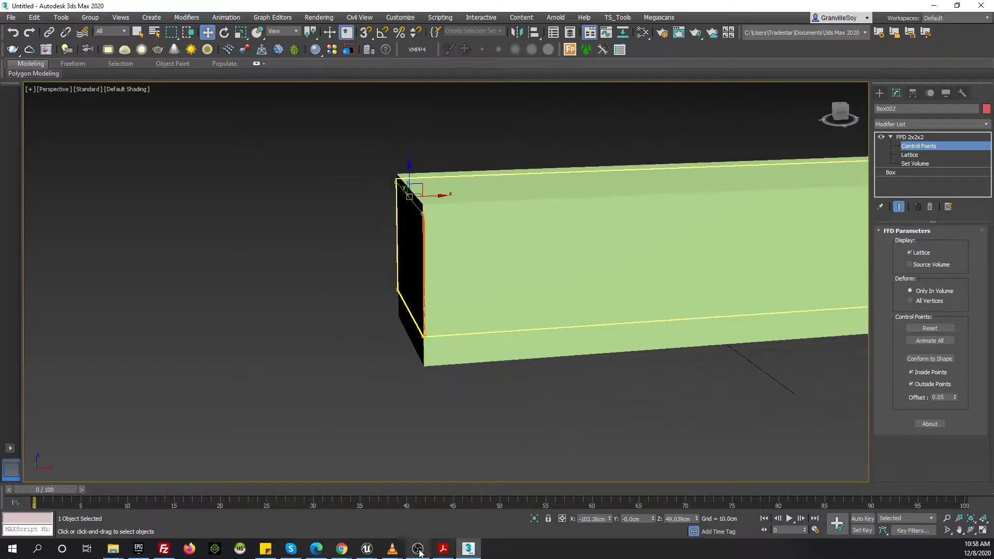
Compare with the Flexform product page, then select Box001 and frame it in wireframe top view
left_click(342, 548)
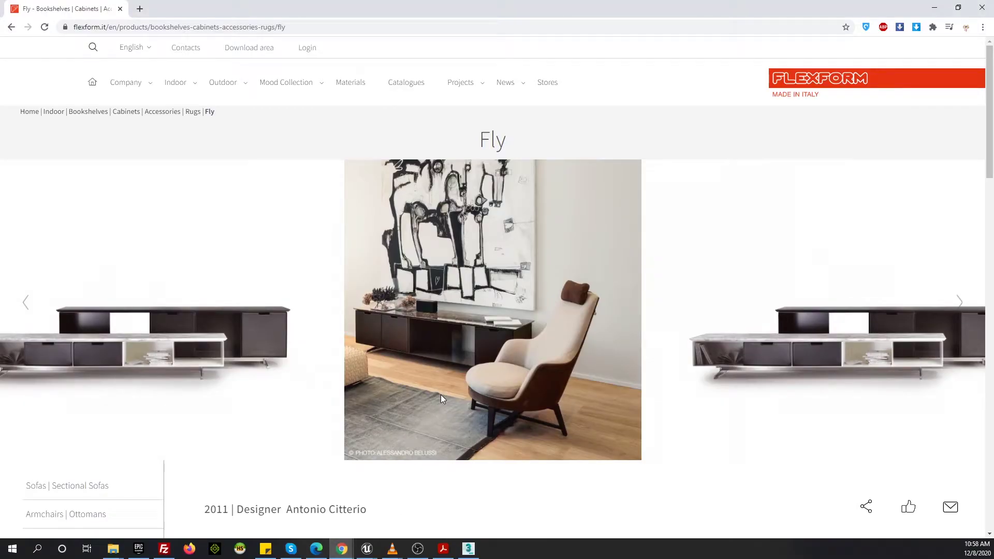
left_click(468, 548)
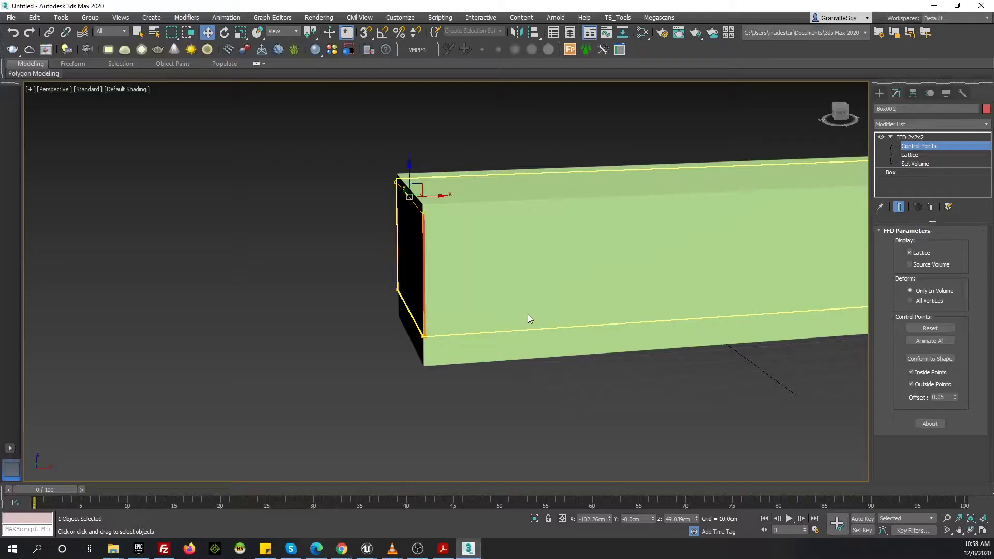
key("F3")
left_click(512, 264)
key("F3")
key("t")
key("F3")
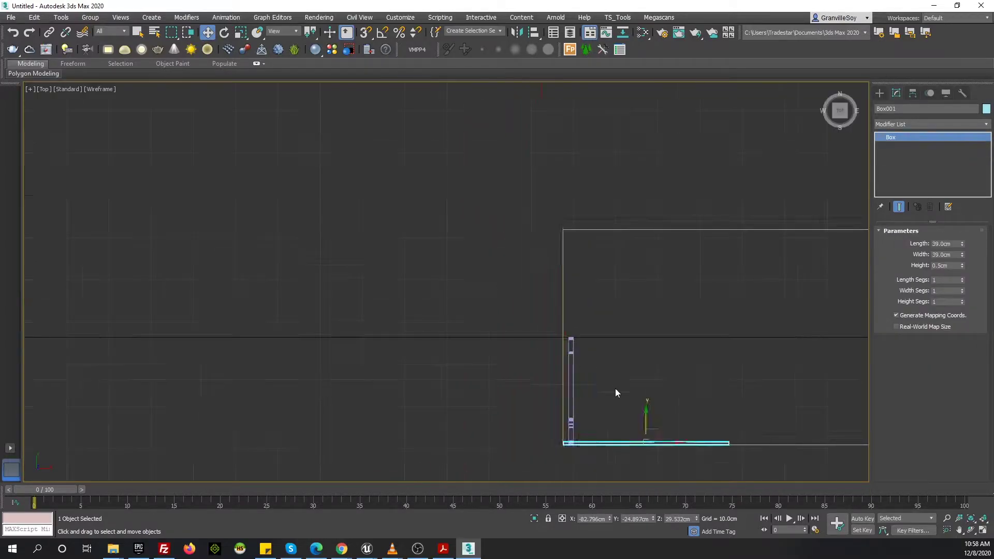
scroll(641, 336, "up", 5)
scroll(344, 318, "down", 5)
middle_click_drag(343, 318, 264, 322)
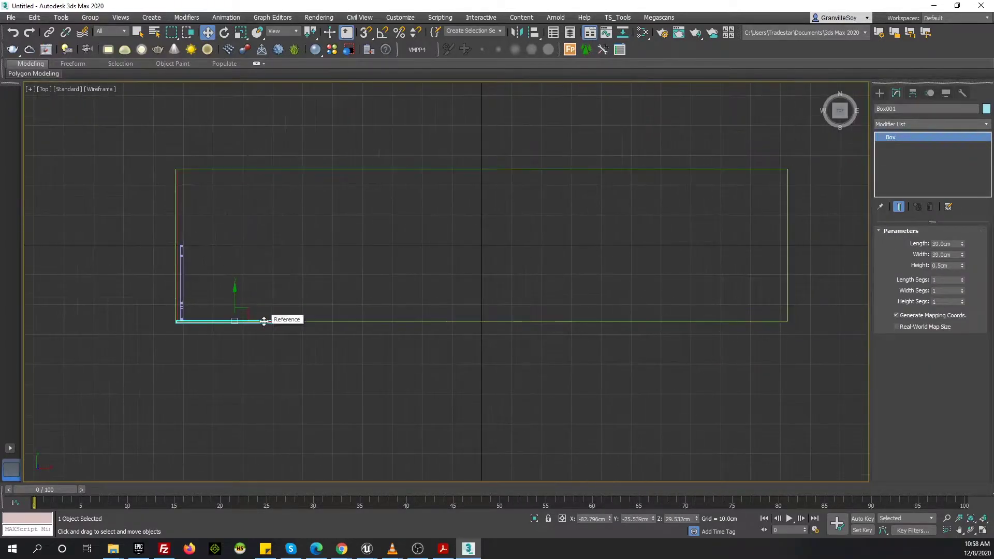
Duplicate the bottom strip and place the copy at the console's centre
key("ctrl+v")
left_click(466, 296)
scroll(466, 290, "up", 5)
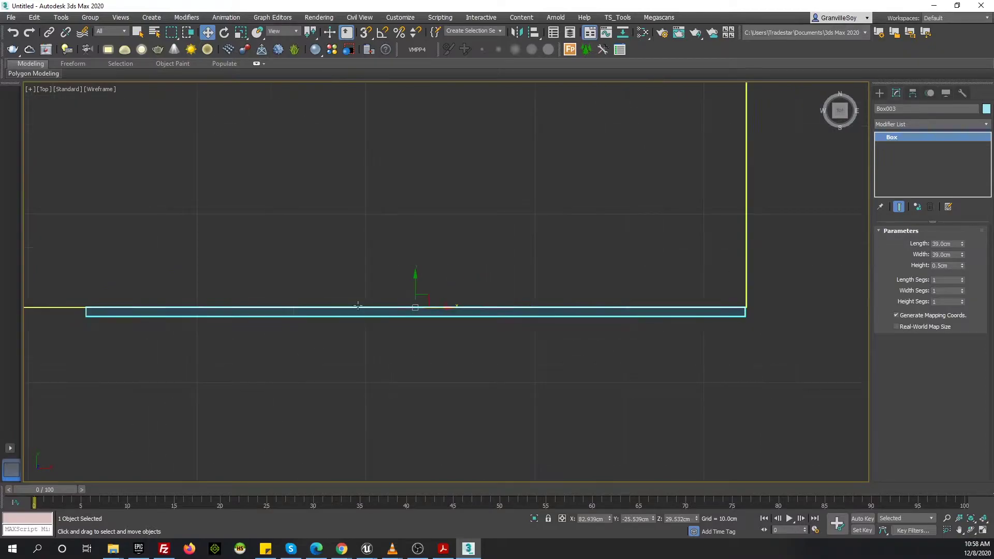
scroll(656, 347, "down", 4)
scroll(656, 347, "down", 3)
left_click_drag(811, 356, 500, 357, "shift")
key("Return")
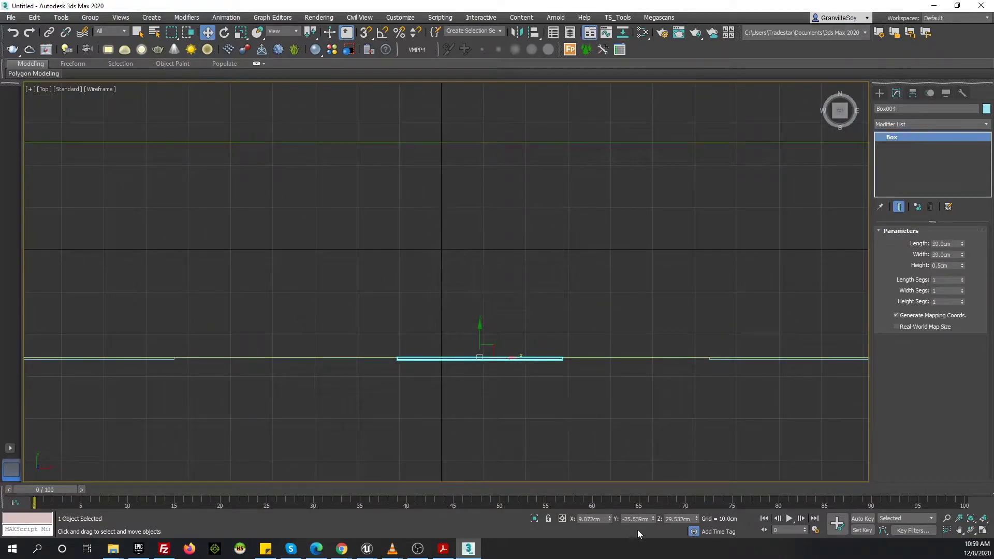
scroll(512, 415, "down", 2)
Compare the shaded perspective view of the console against the Flexform Fly product page
key("p")
left_click(341, 548)
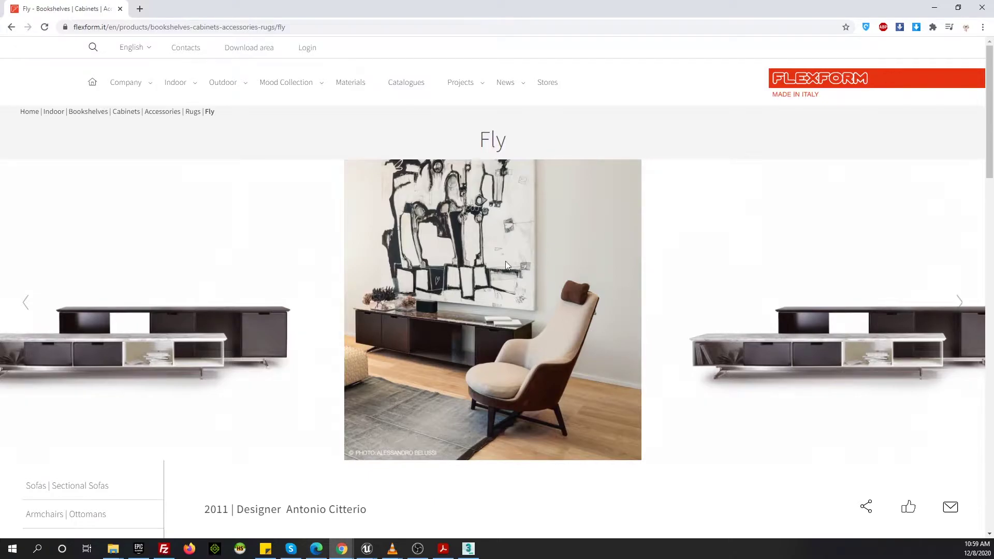
key("alt+Tab")
middle_click_drag(466, 310, 337, 332, "alt")
Clone the FFD end panel to the console's right end in Top view
key("t")
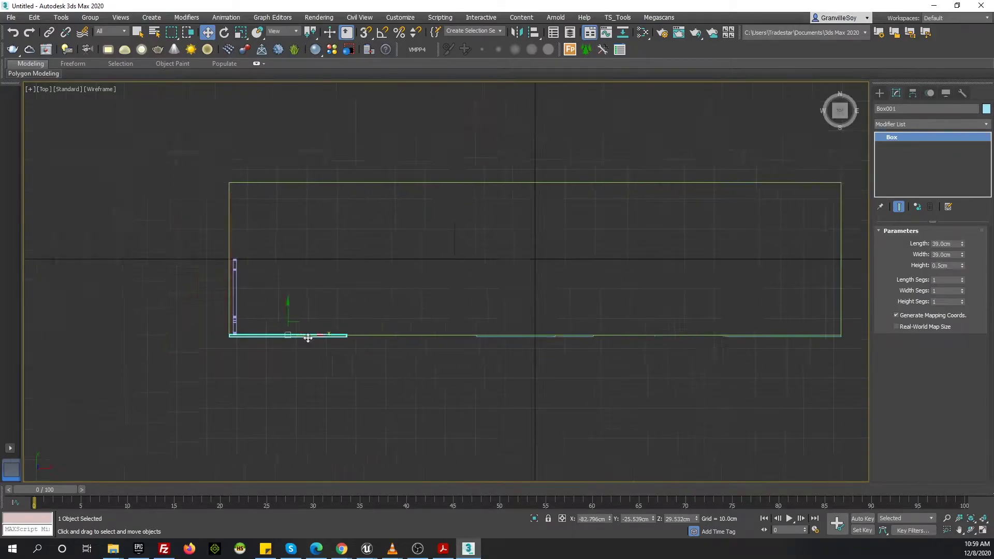
scroll(238, 334, "up", 5)
scroll(678, 336, "down", 2)
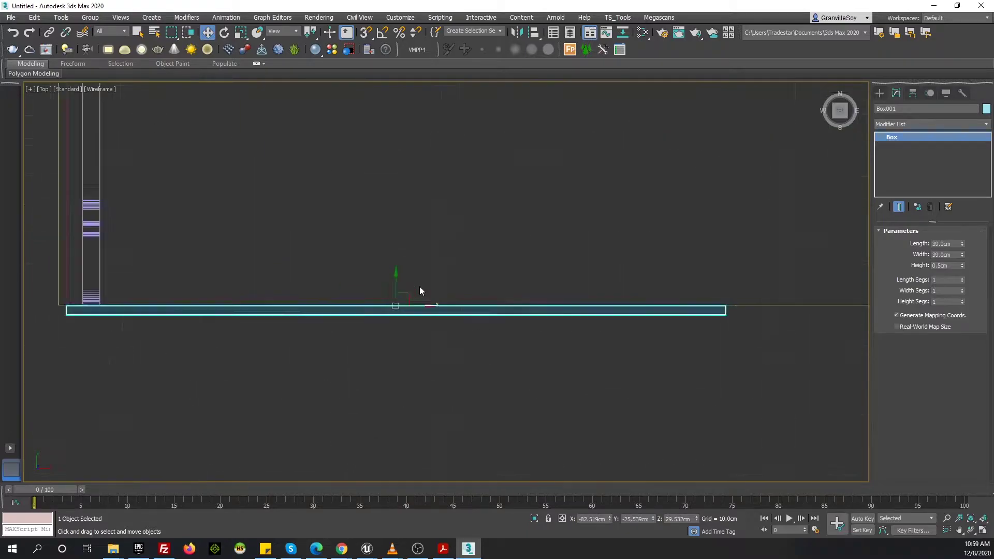
scroll(420, 286, "up", 4)
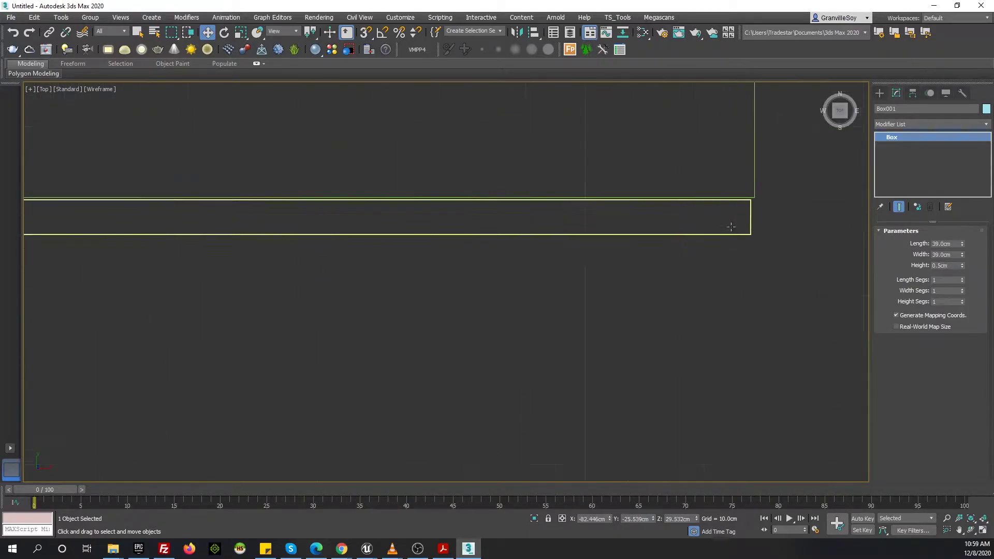
scroll(289, 315, "down", 2)
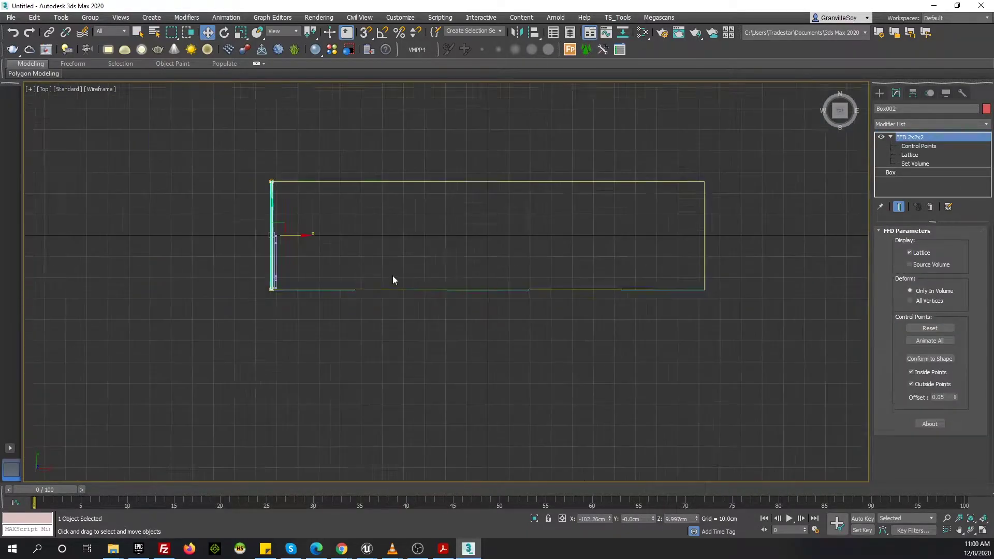
left_click_drag(174, 220, 600, 220, "shift")
left_click(486, 303)
Copy the right-hand vertical panel inward to stand as an inner divider
scroll(569, 225, "up", 5)
scroll(569, 225, "up", 3)
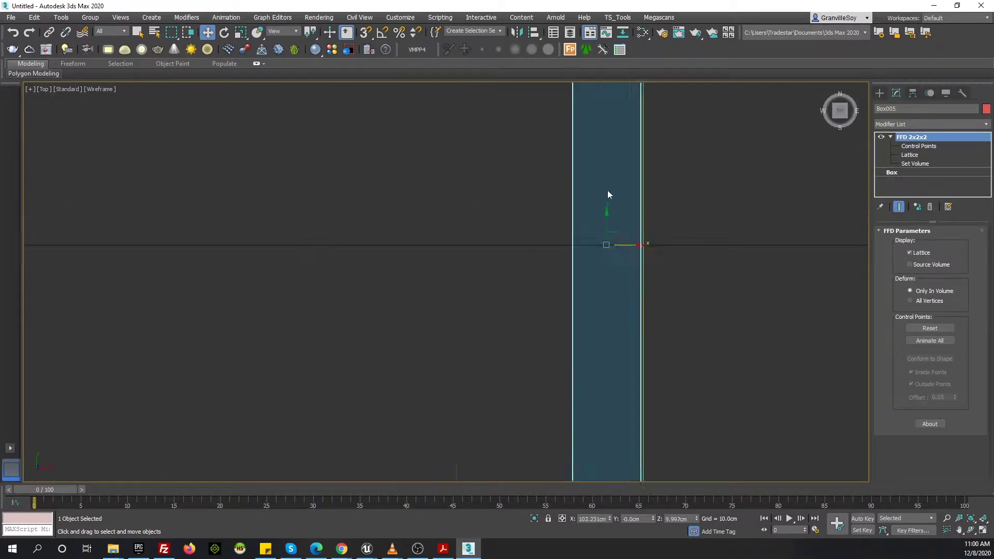
scroll(608, 193, "up", 5)
scroll(625, 368, "down", 8)
left_click(264, 267)
scroll(311, 308, "down", 2)
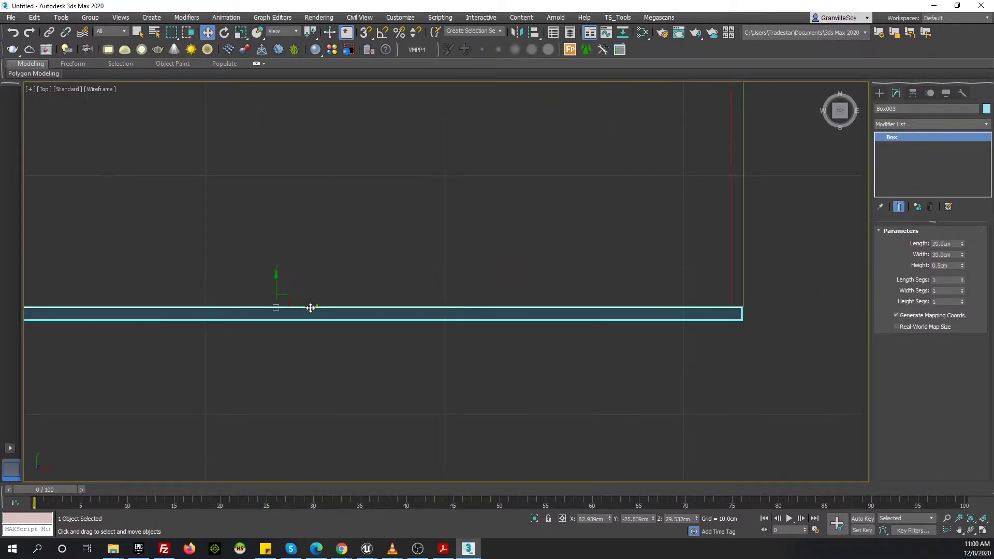
scroll(463, 324, "down", 2)
scroll(821, 286, "up", 3)
left_click(682, 243)
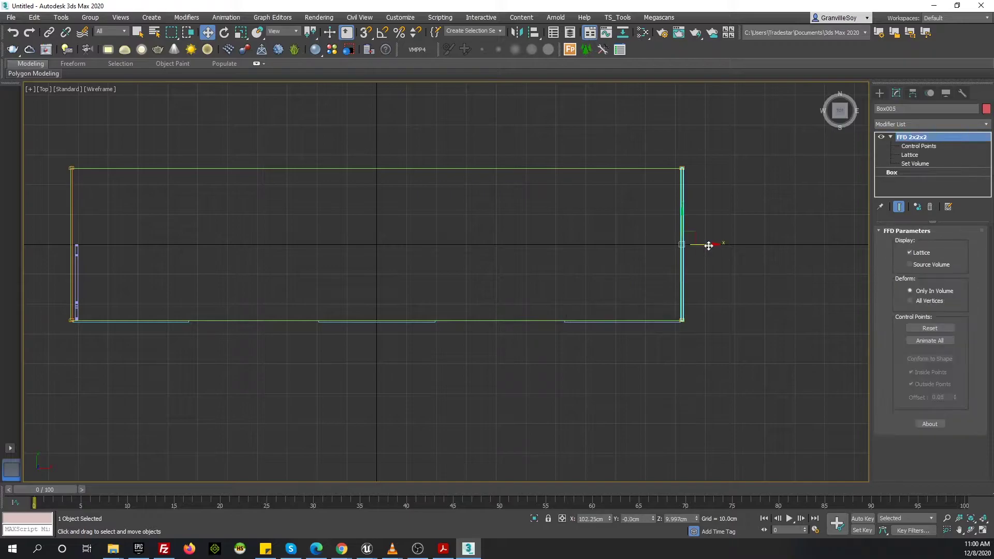
scroll(586, 251, "up", 3)
middle_click_drag(544, 216, 512, 143)
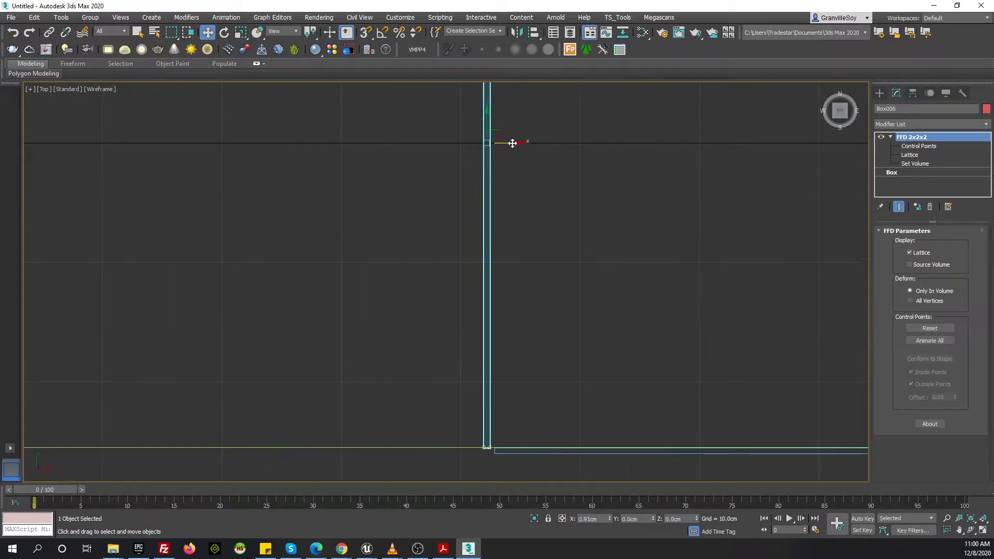
scroll(519, 192, "down", 3)
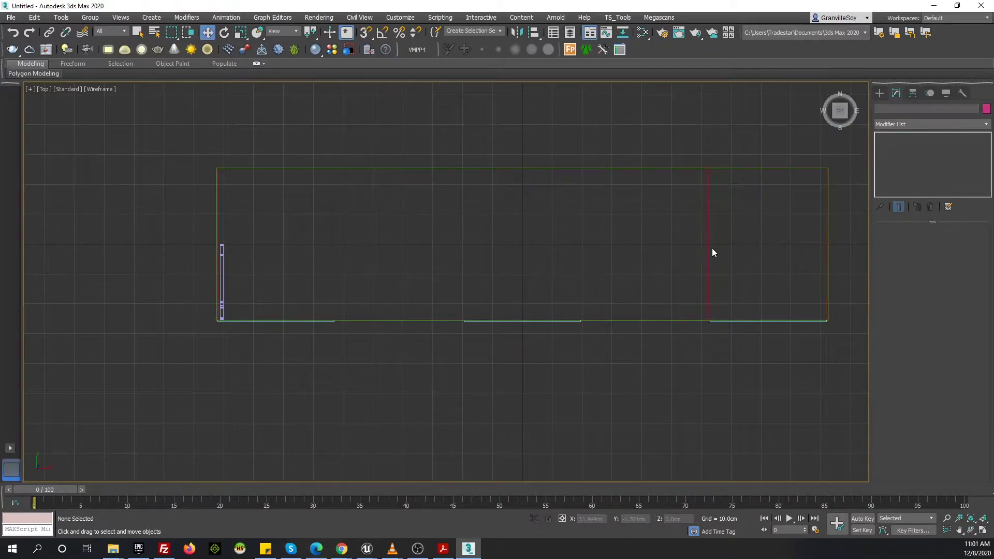
Add two instanced divider copies further left, splitting the console into compartments
left_click_drag(739, 244, 618, 244, "shift")
left_click(513, 318)
scroll(588, 270, "up", 3)
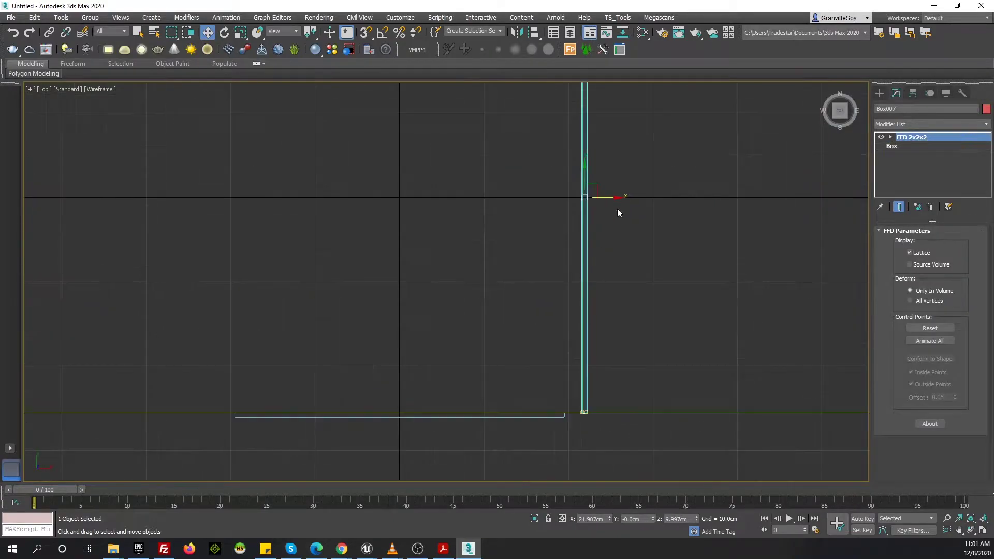
scroll(825, 336, "down", 2)
scroll(810, 304, "down", 1)
left_click_drag(809, 304, 639, 304, "shift")
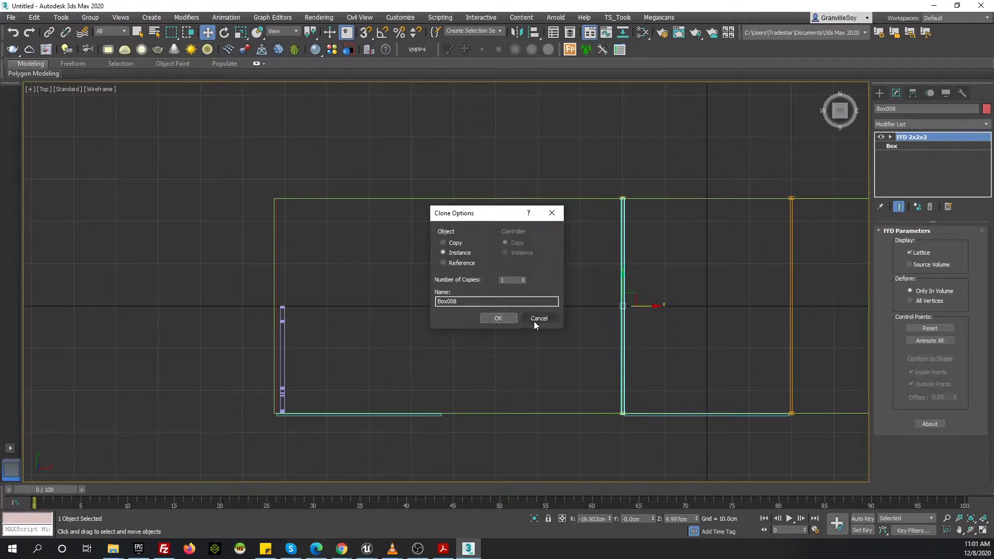
left_click(513, 318)
scroll(529, 294, "up", 2)
scroll(529, 294, "up", 1)
scroll(630, 254, "down", 1)
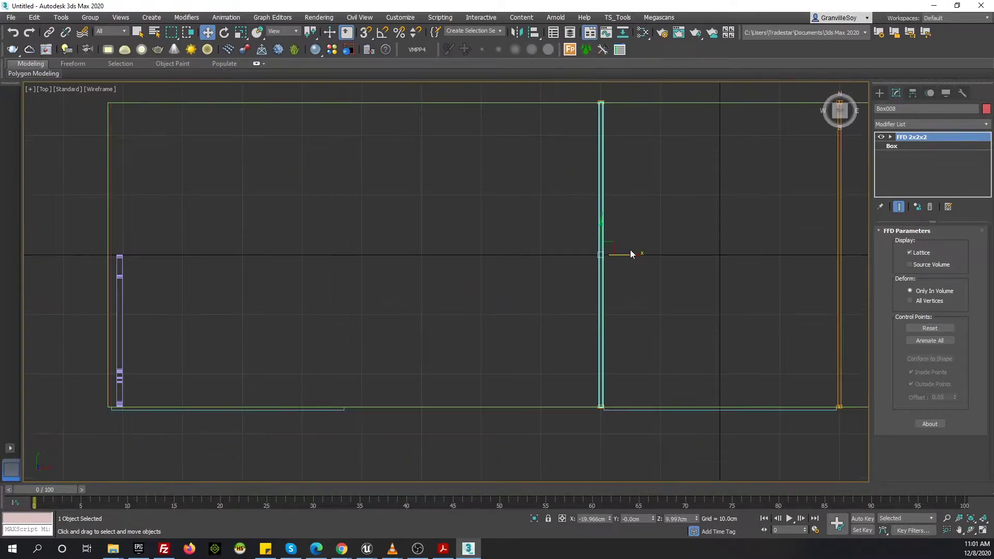
scroll(512, 231, "up", 1)
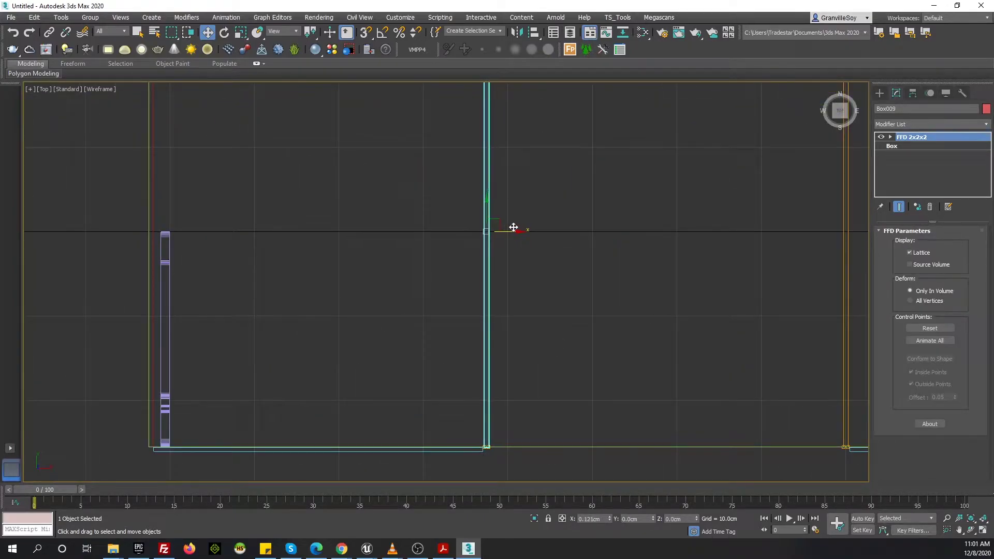
scroll(513, 228, "down", 5)
middle_click_drag(354, 288, 409, 324)
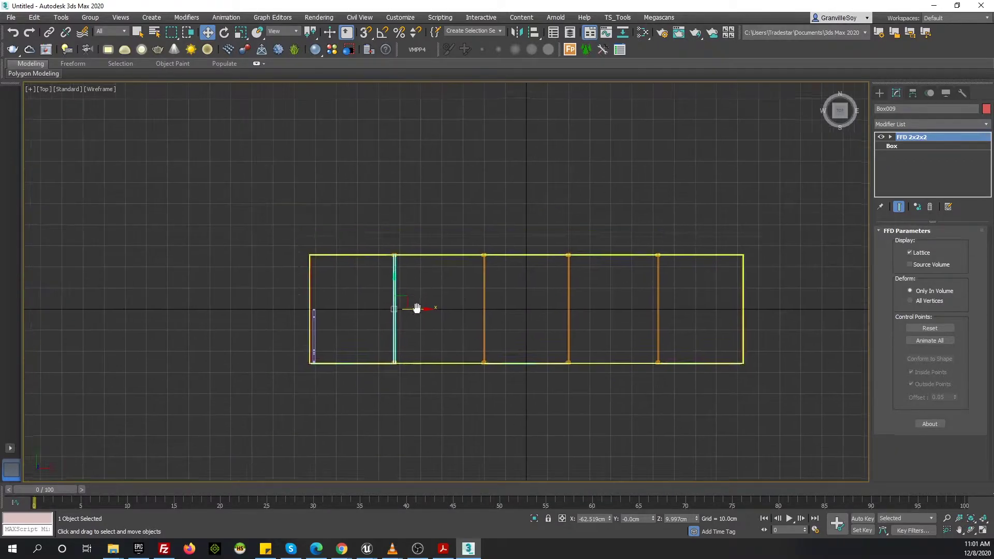
key("e")
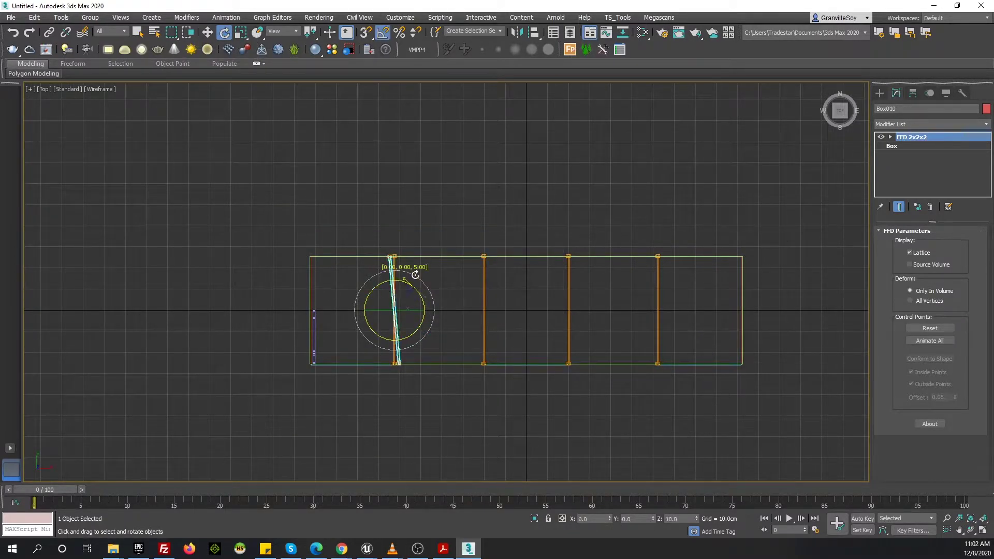
Clone a divider rotated 90° flat over the left compartment, fitting its FFD points to the width
left_click_drag(435, 187, 436, 188, "shift")
left_click(499, 317)
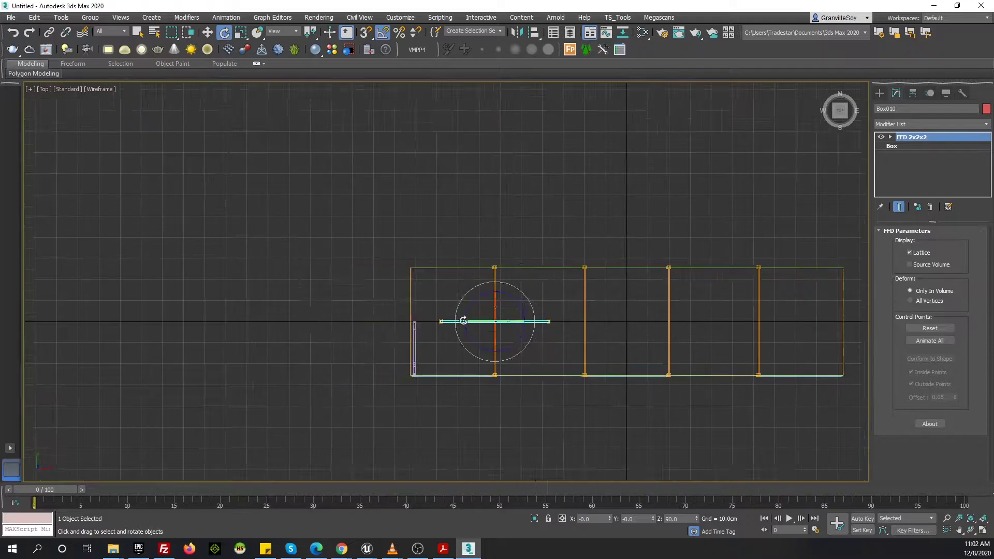
scroll(574, 179, "up", 3)
scroll(574, 179, "up", 3)
key("w")
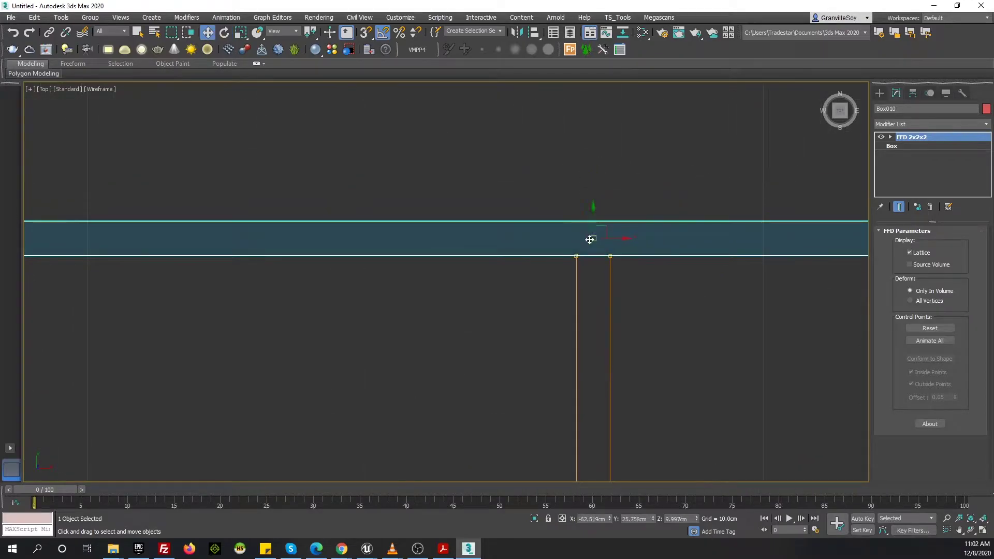
scroll(717, 243, "down", 5)
scroll(344, 283, "up", 5)
scroll(526, 287, "down", 5)
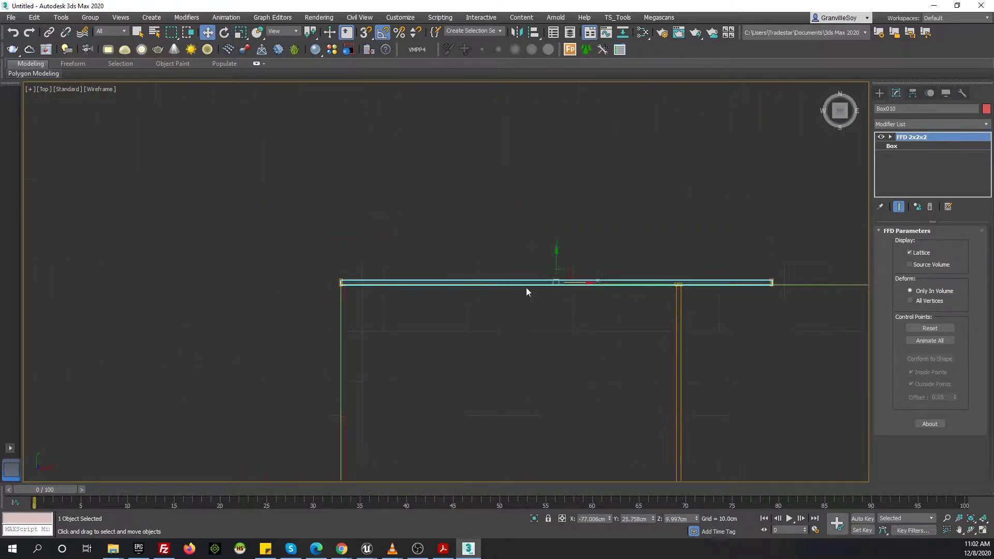
key("1")
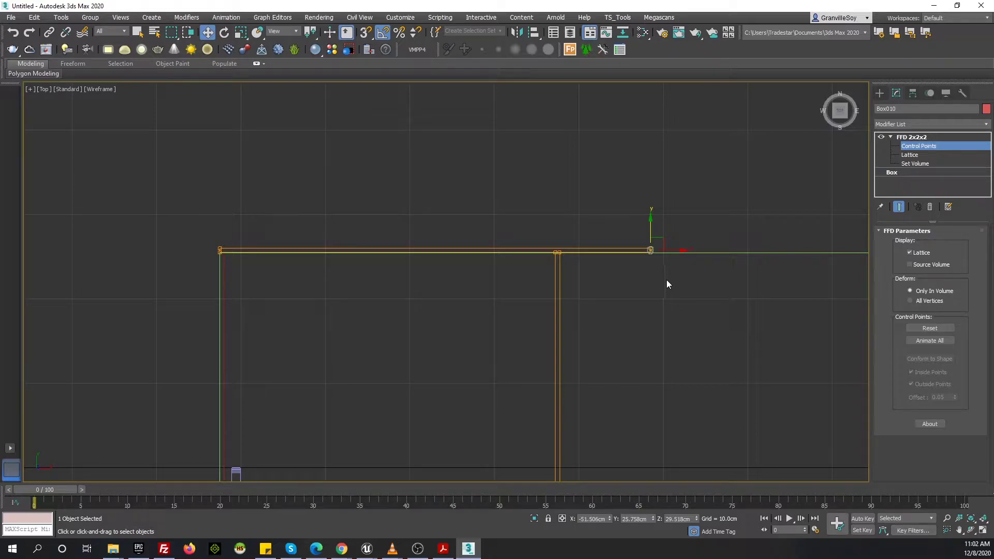
scroll(537, 264, "up", 3)
scroll(681, 249, "up", 3)
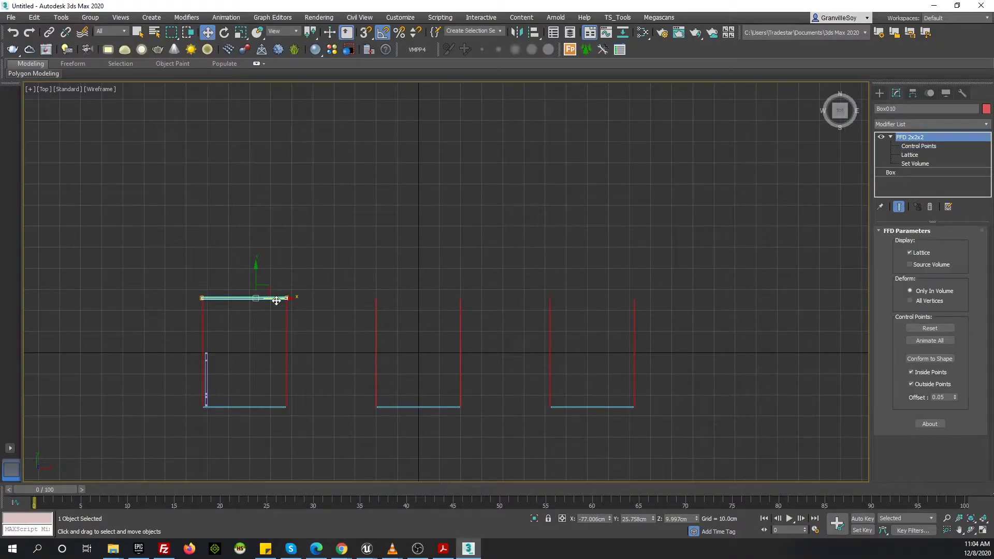
Copy the flat top piece over the next compartment as Box012
left_click_drag(276, 300, 454, 301, "shift")
left_click(498, 318)
scroll(388, 299, "up", 8)
key("1")
middle_click_drag(326, 296, 447, 296)
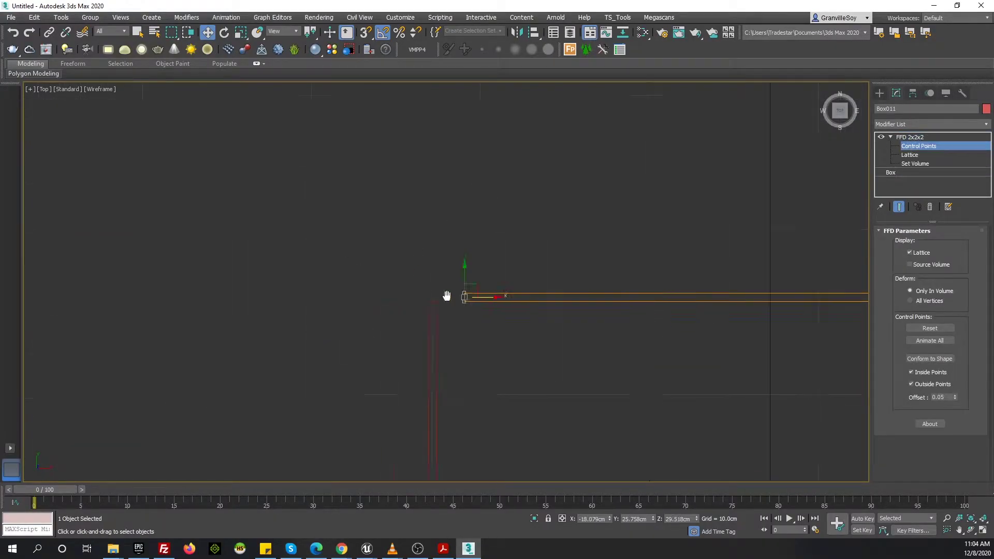
scroll(393, 318, "down", 5)
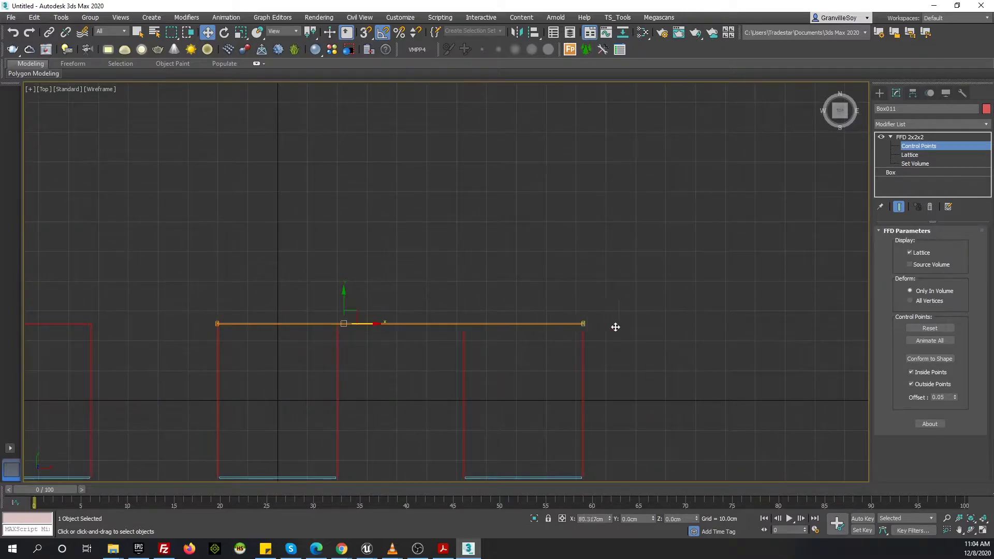
scroll(590, 324, "up", 10)
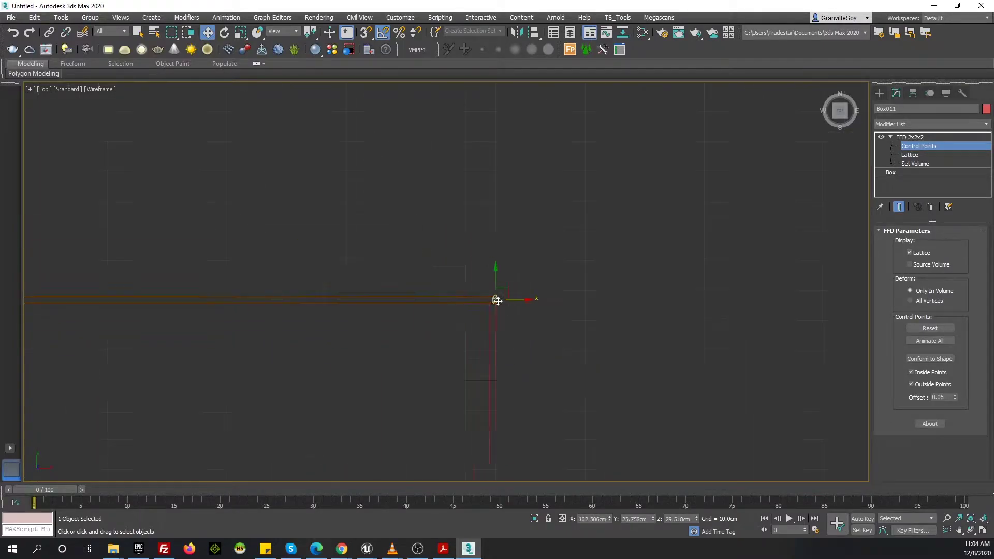
scroll(497, 301, "down", 5)
key("p")
scroll(558, 299, "up", 5)
mouse_move(627, 321)
middle_mouse_down("alt")
mouse_move(626, 304)
mouse_move(721, 222)
middle_mouse_up("alt")
Clone the middle divider rotated flat and reshape it by moving its end FFD control points
left_click(705, 259)
scroll(479, 335, "up", 3)
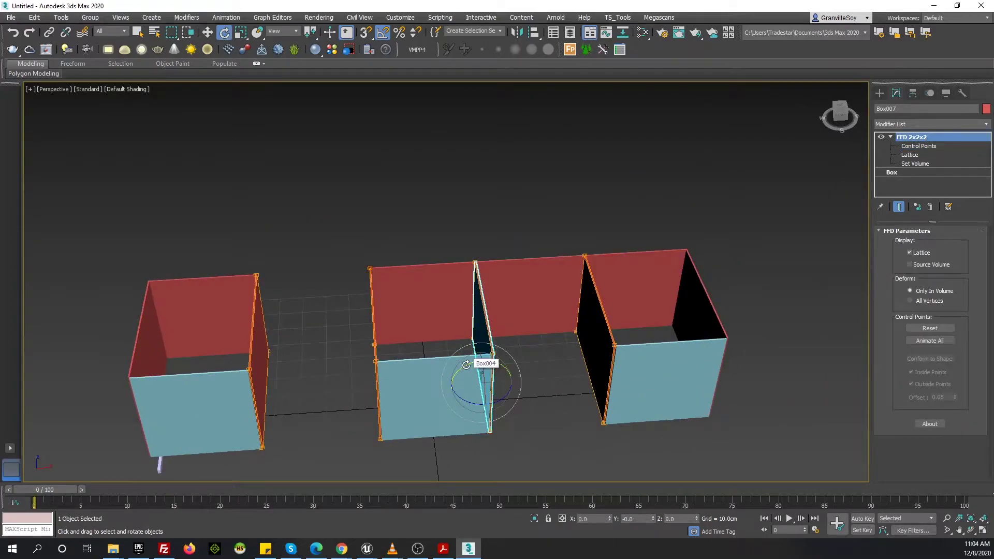
left_click_drag(466, 365, 521, 374)
left_click(497, 318)
key("t")
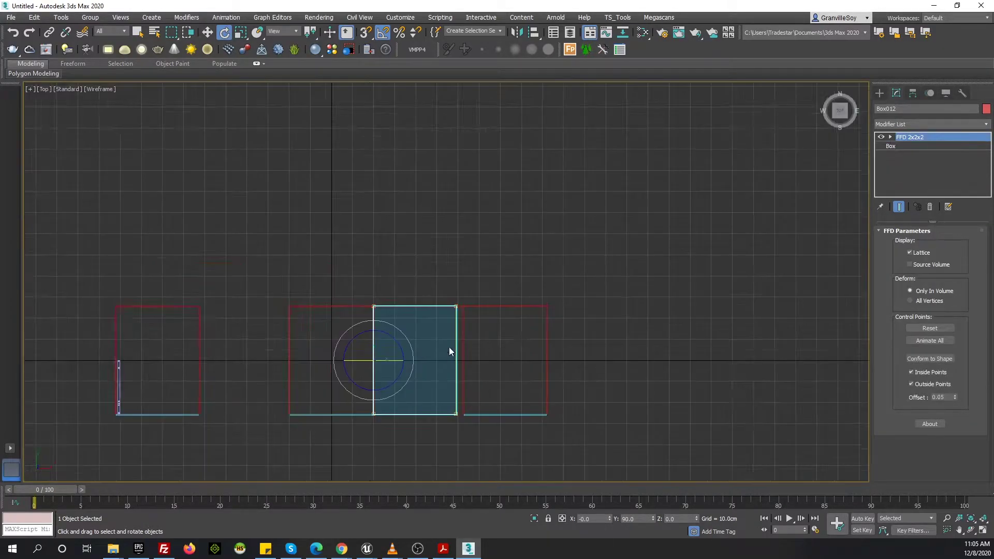
scroll(399, 393, "up", 3)
key("1")
left_click_drag(495, 196, 609, 460)
key("w")
scroll(626, 288, "up", 5)
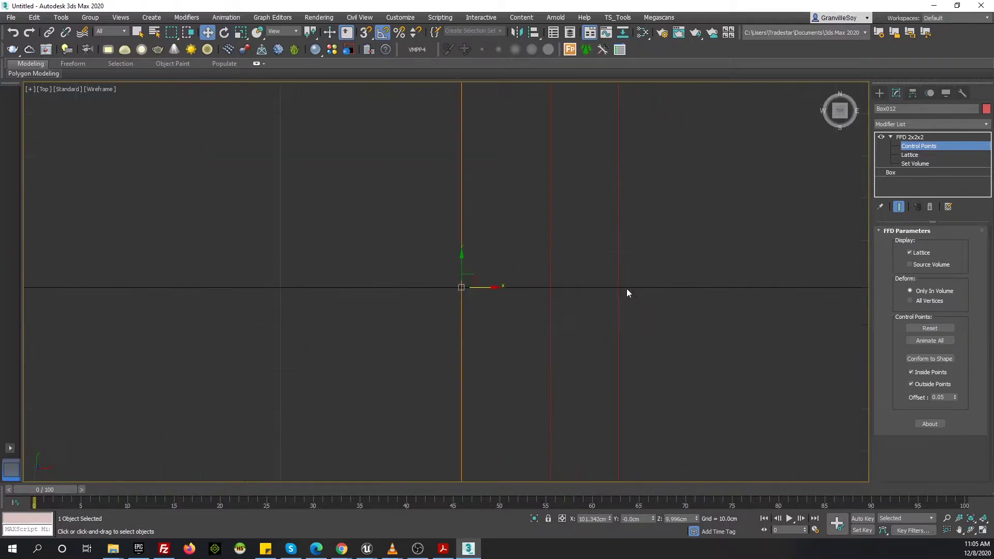
scroll(649, 287, "down", 5)
left_click_drag(581, 270, 637, 359)
scroll(520, 324, "up", 5)
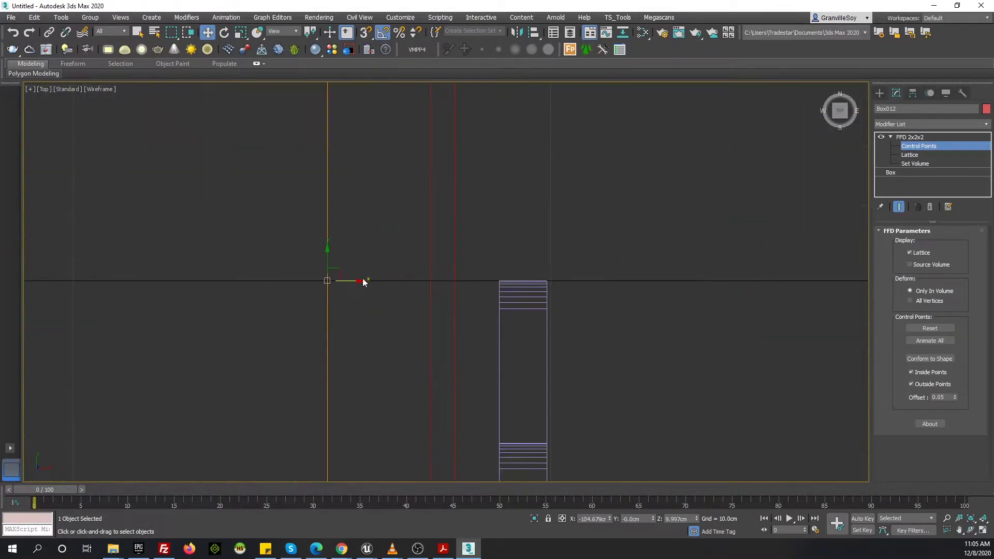
middle_click_drag(340, 280, 458, 276)
Select all eleven console pieces and move them together in Front view
key("p")
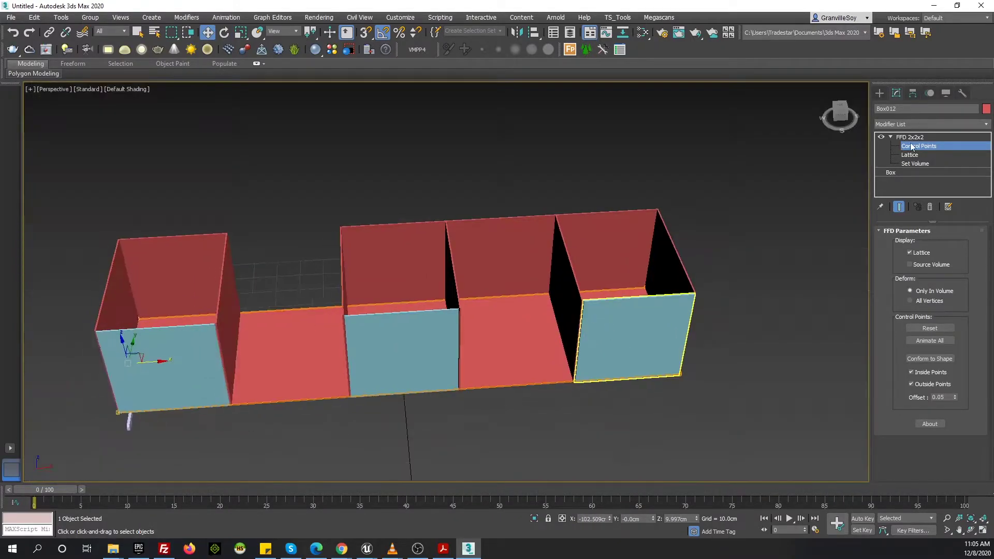
scroll(484, 269, "up", 5)
key("f")
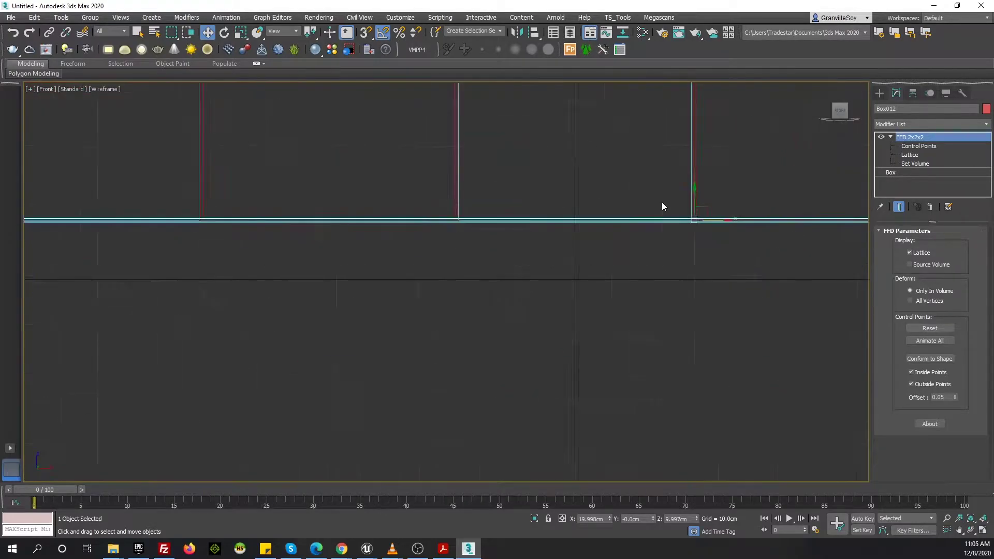
scroll(599, 273, "up", 5)
scroll(595, 270, "down", 5)
key("ctrl+a")
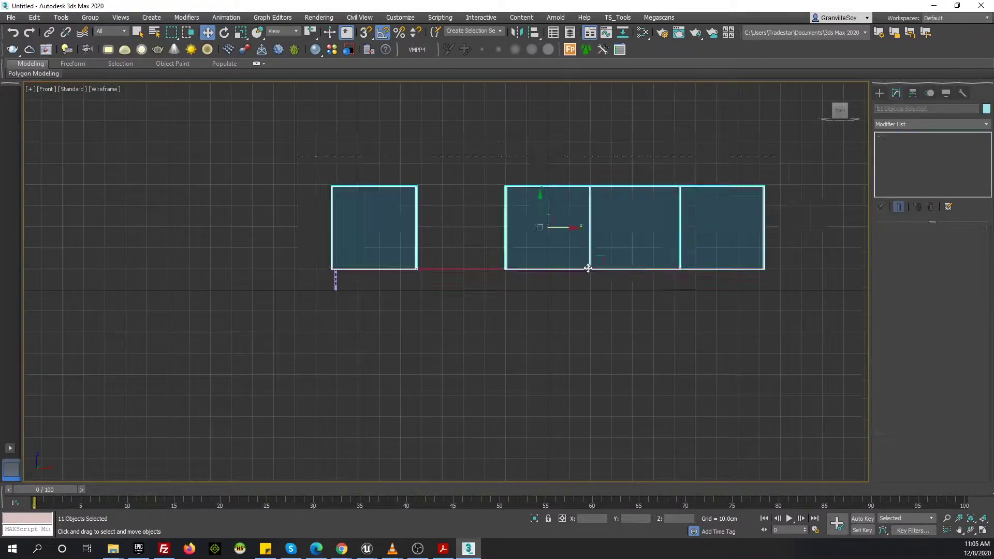
scroll(572, 250, "up", 6)
mouse_move(572, 250)
middle_mouse_down()
mouse_move(532, 149)
mouse_move(505, 184)
middle_mouse_up()
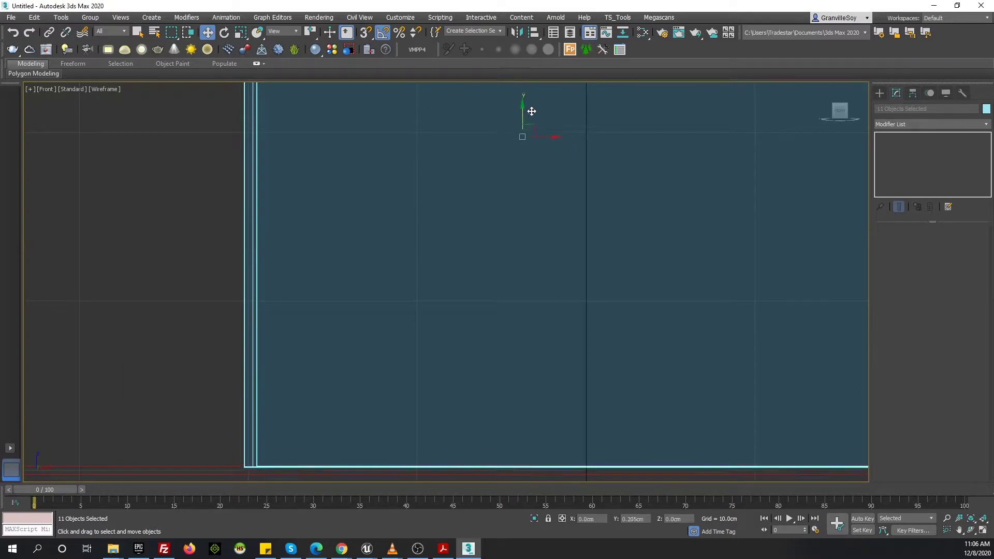
key("p")
scroll(737, 344, "down", 5)
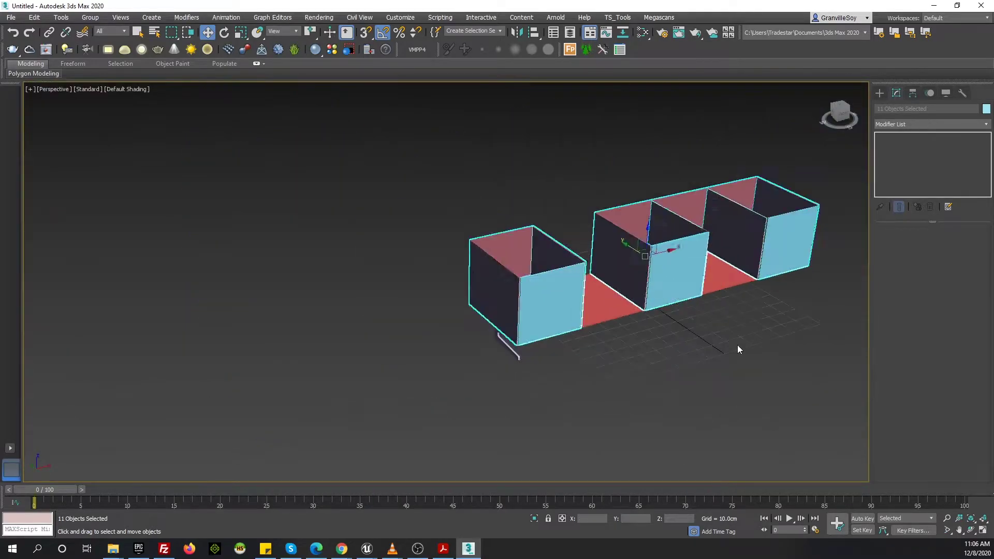
mouse_move(737, 345)
middle_mouse_down("alt")
mouse_move(713, 328)
mouse_move(673, 331)
middle_mouse_up("alt")
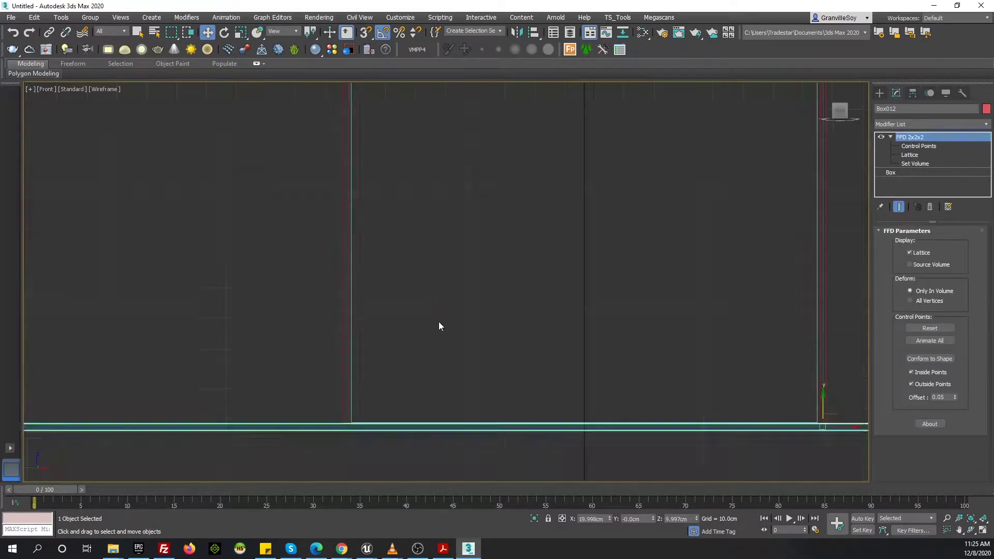
Clone the board and move the copy into position, checking the reference PDF
left_click(498, 318)
scroll(477, 204, "up", 15)
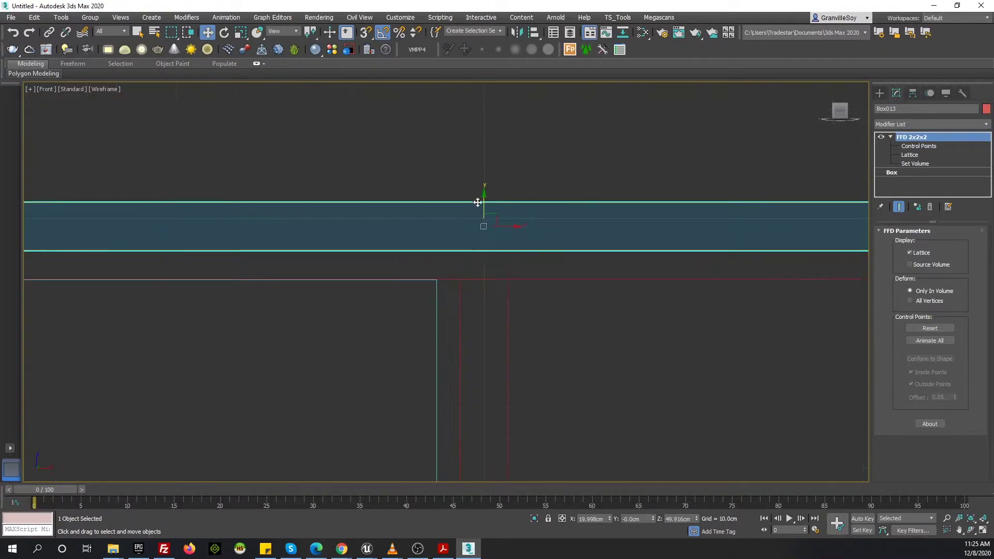
middle_click_drag(478, 204, 464, 229)
scroll(470, 228, "down", 5)
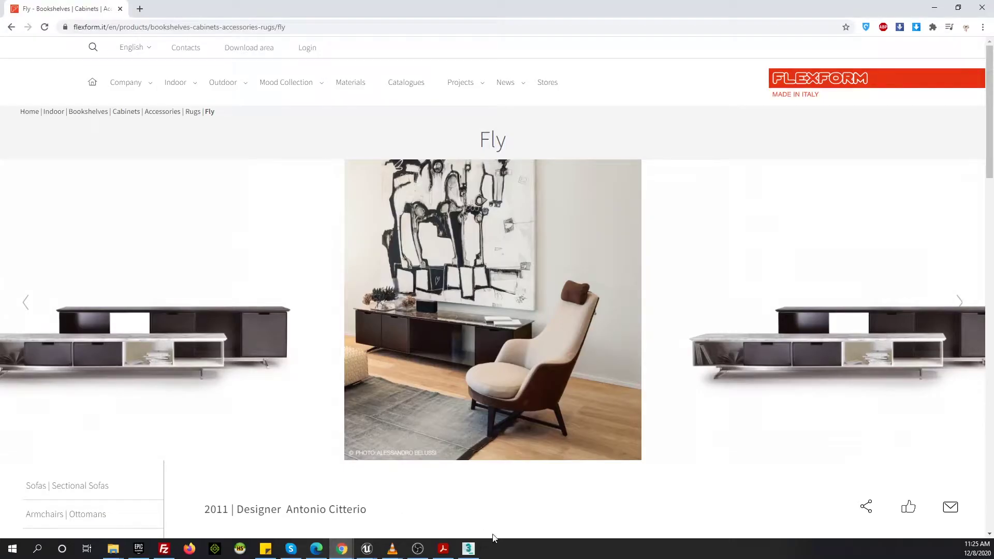
left_click(445, 550)
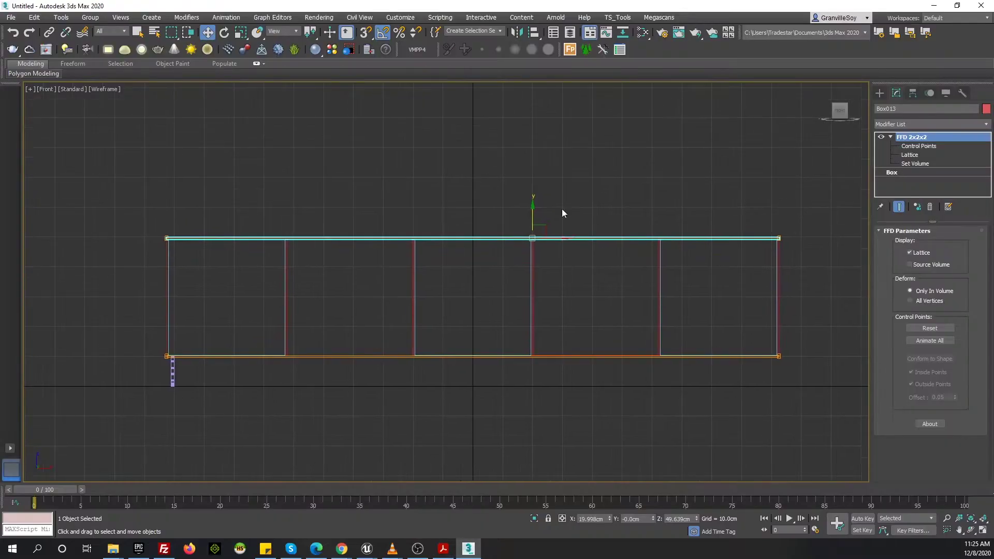
scroll(526, 289, "up", 5)
scroll(476, 271, "up", 3)
Copy the board upward as the lid and set its Box Width
left_click_drag(477, 270, 477, 259, "shift")
left_click(497, 319)
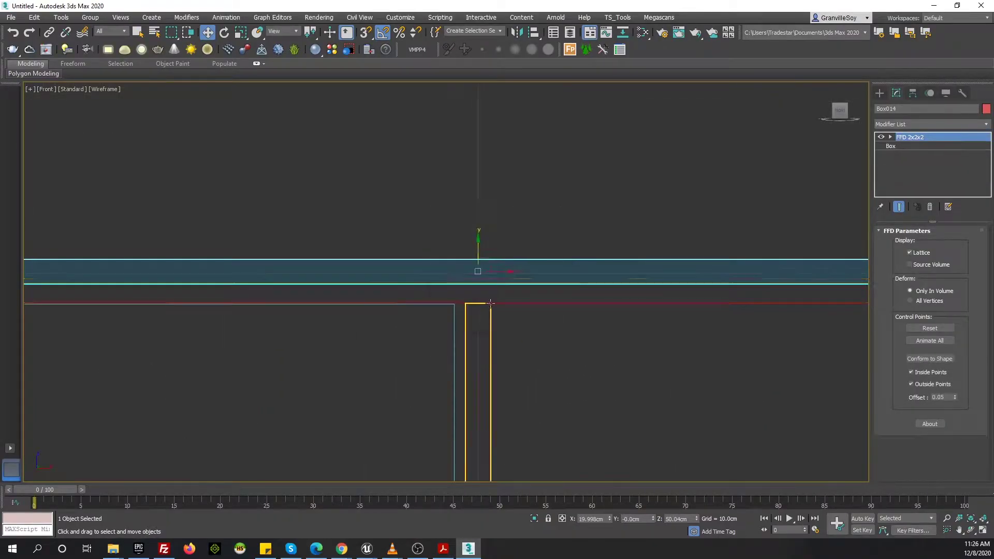
scroll(445, 289, "up", 5)
scroll(437, 193, "up", 4)
scroll(453, 259, "down", 10)
scroll(453, 260, "down", 5)
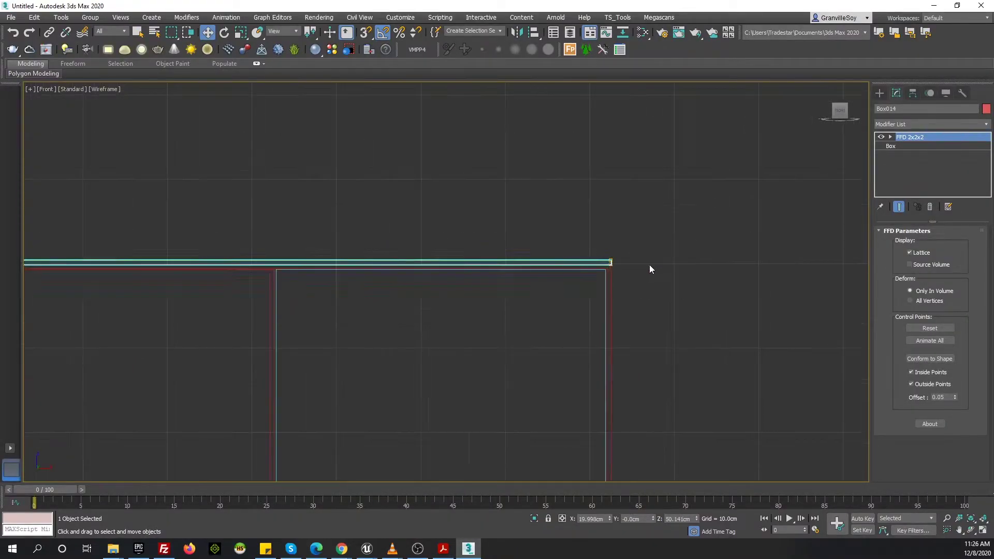
left_click(890, 146)
key("Return")
scroll(164, 246, "up", 2)
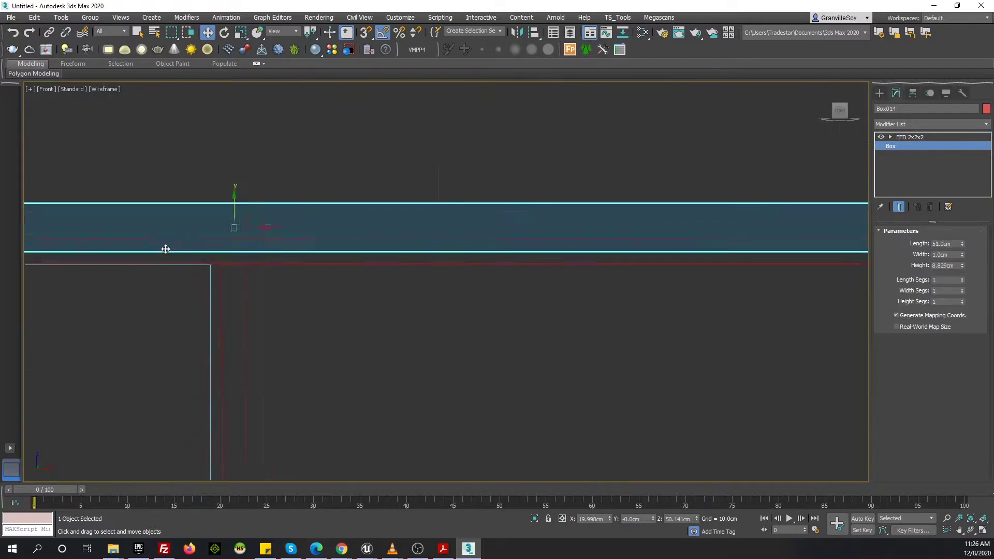
scroll(257, 215, "up", 3)
scroll(650, 200, "down", 3)
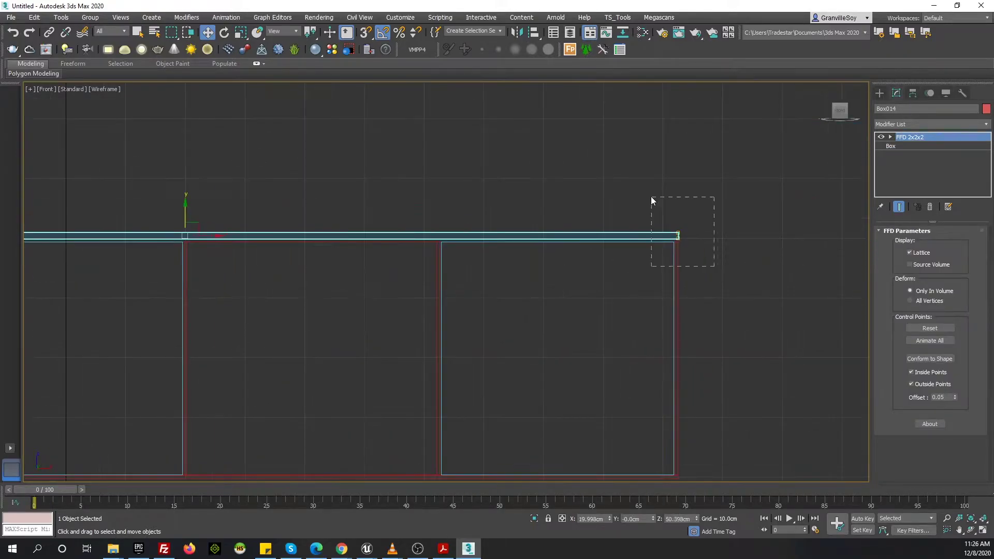
Adjust the lid's left-end FFD control points to stretch it
key("1")
scroll(687, 224, "up", 4)
scroll(653, 239, "up", 1)
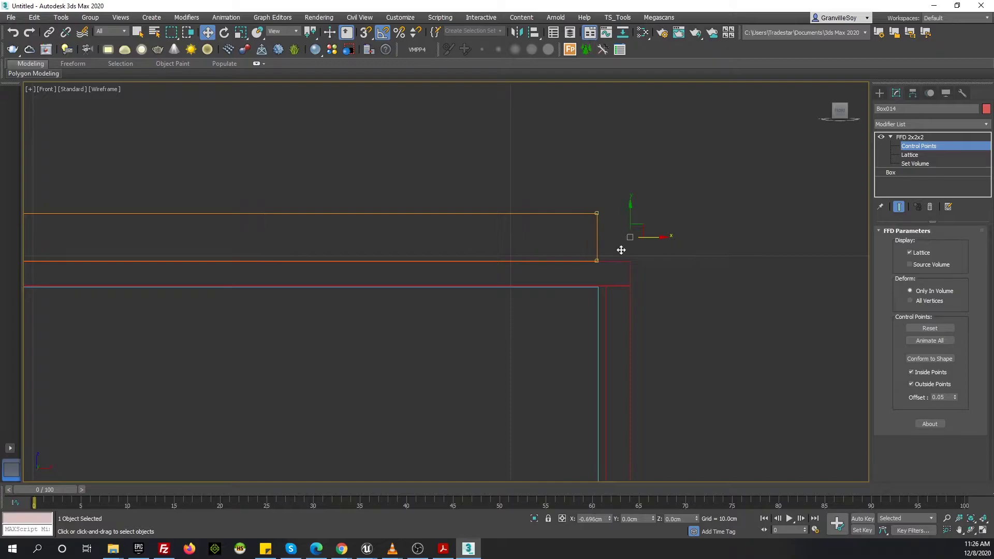
scroll(621, 250, "down", 3)
scroll(594, 235, "down", 3)
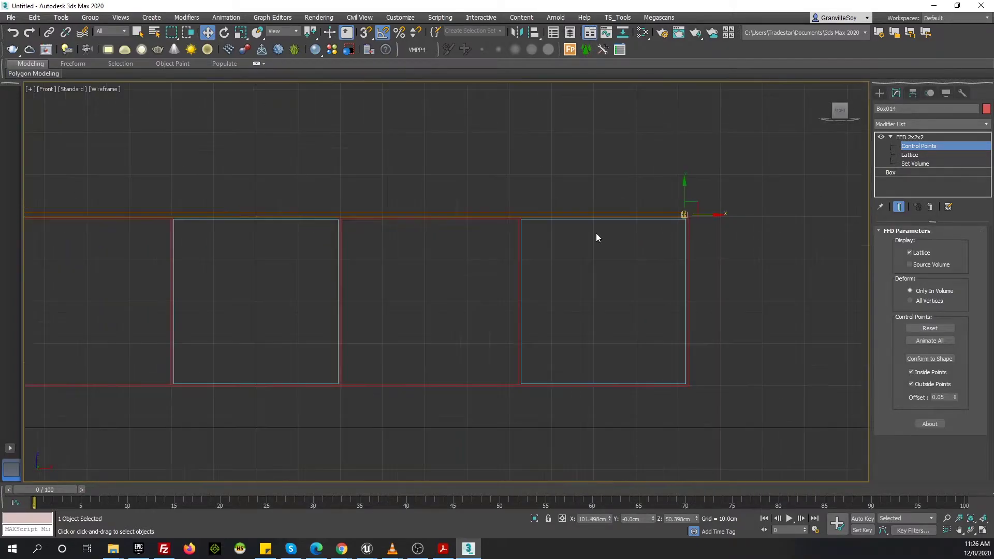
left_click_drag(130, 202, 153, 231)
scroll(152, 177, "up", 3)
key("1")
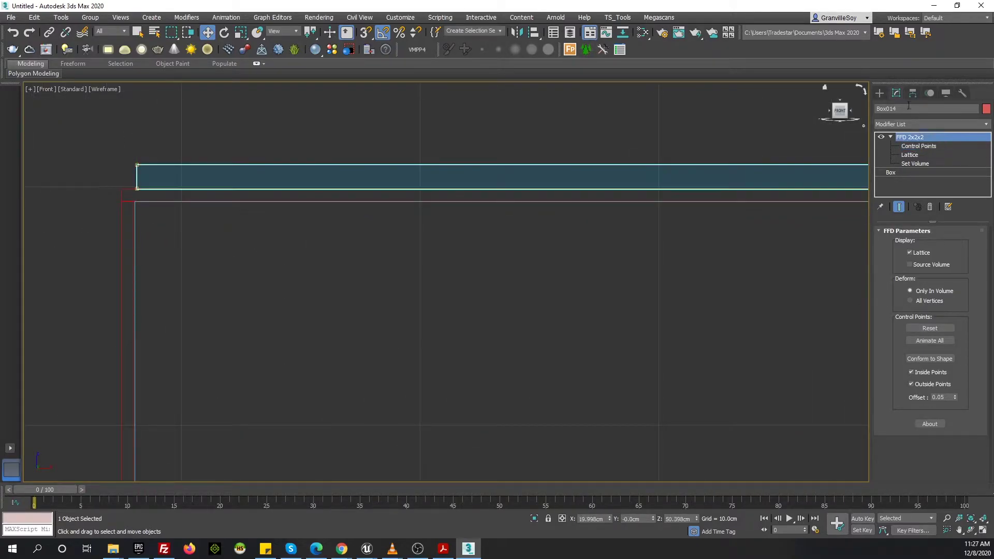
In Top view, adjust the lid's other-end FFD control points so it spans the console
key("t")
left_click(890, 173)
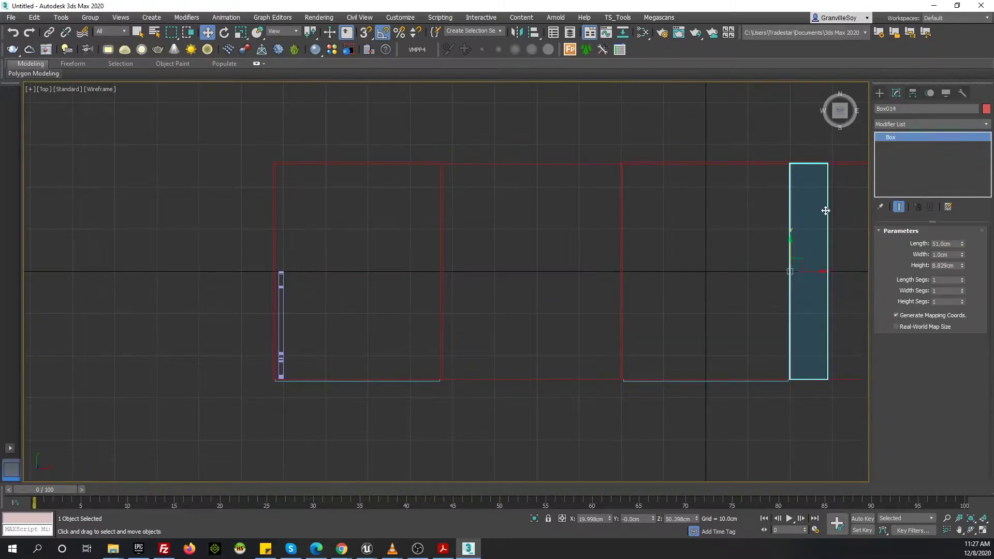
scroll(657, 176, "up", 1)
left_click(909, 136)
scroll(225, 182, "down", 3)
left_click(891, 172)
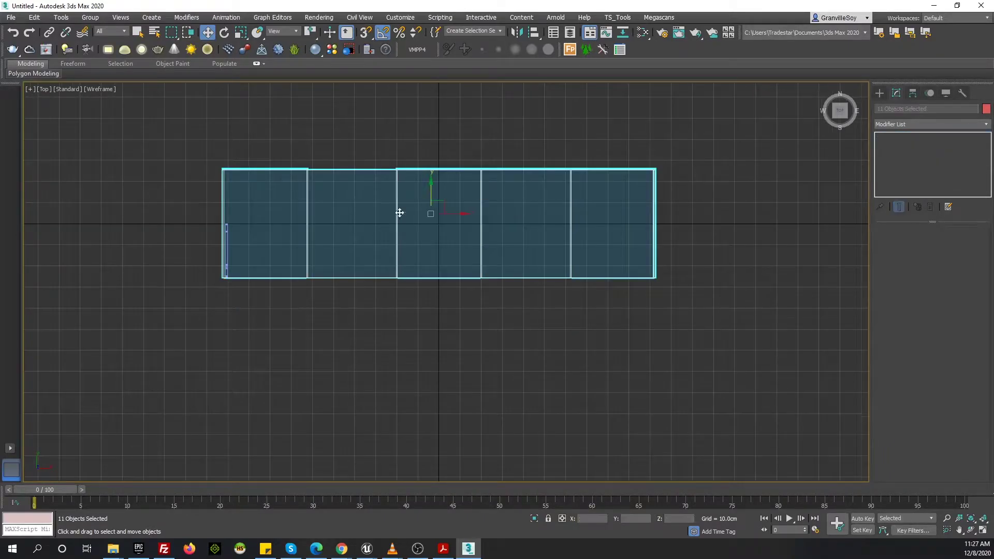
left_click(910, 137)
scroll(389, 189, "up", 2)
scroll(511, 117, "up", 3)
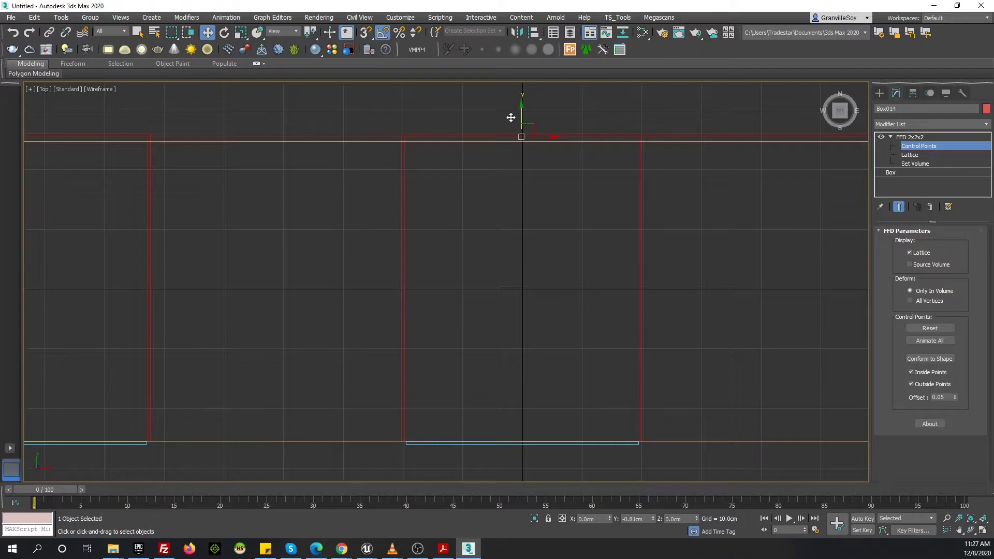
left_click(924, 138)
Centre the lid's pivot on the object using Affect Pivot Only, then inspect it in Perspective
left_click(912, 92)
left_click(924, 163)
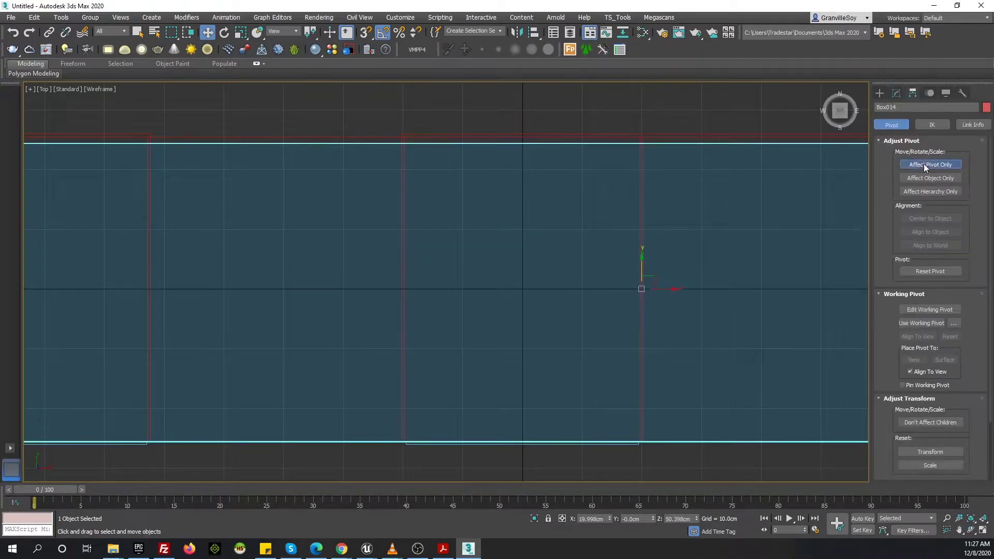
scroll(492, 353, "down", 3)
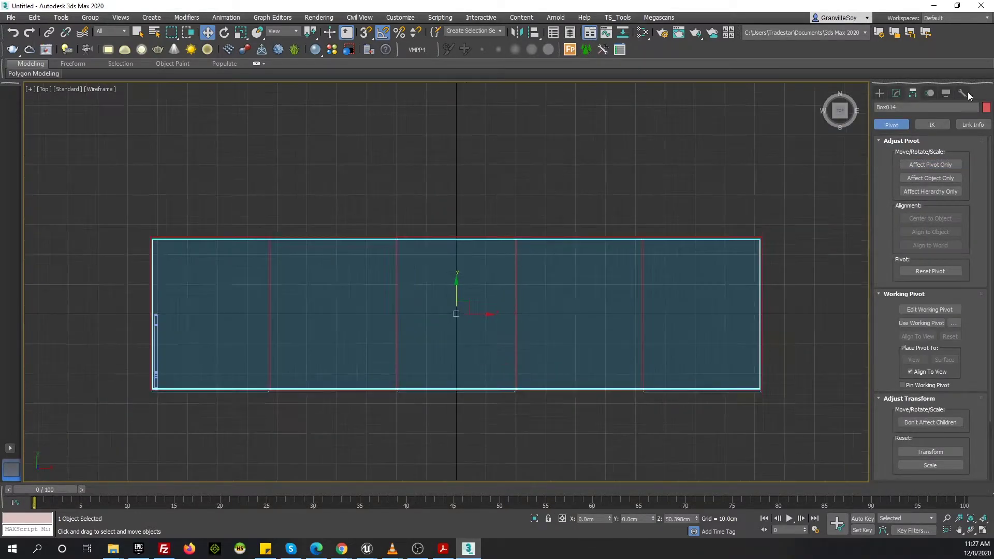
left_click(896, 92)
left_click(920, 145)
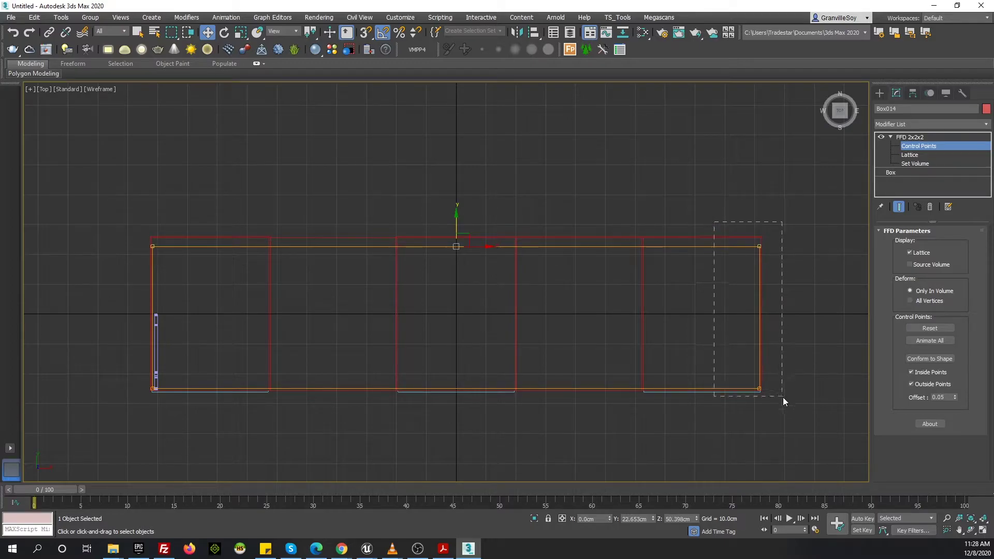
left_click(909, 137)
left_click(913, 93)
left_click(930, 164)
left_click(930, 217)
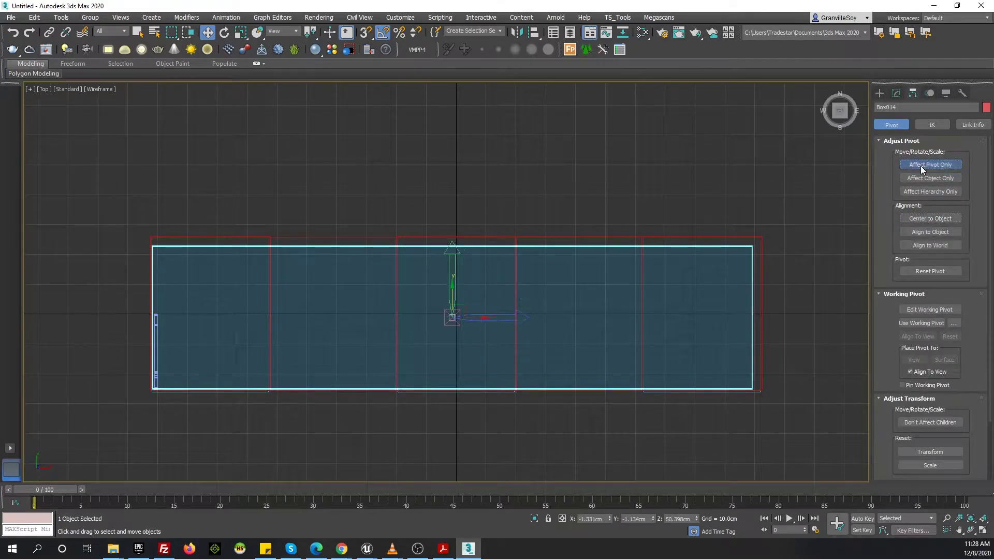
left_click(931, 164)
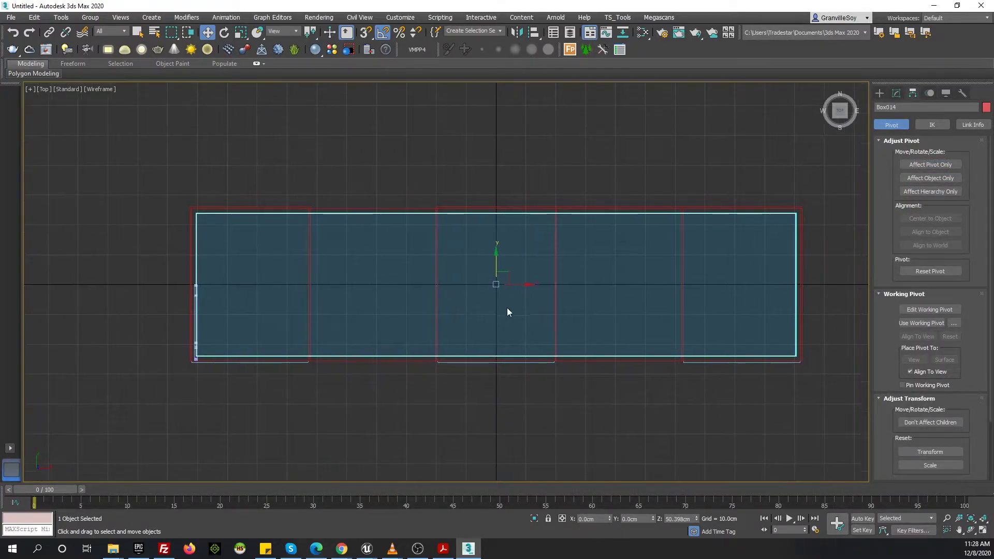
key("p")
middle_click_drag(491, 311, 399, 237, "alt")
scroll(399, 237, "up", 5)
scroll(372, 237, "down", 3)
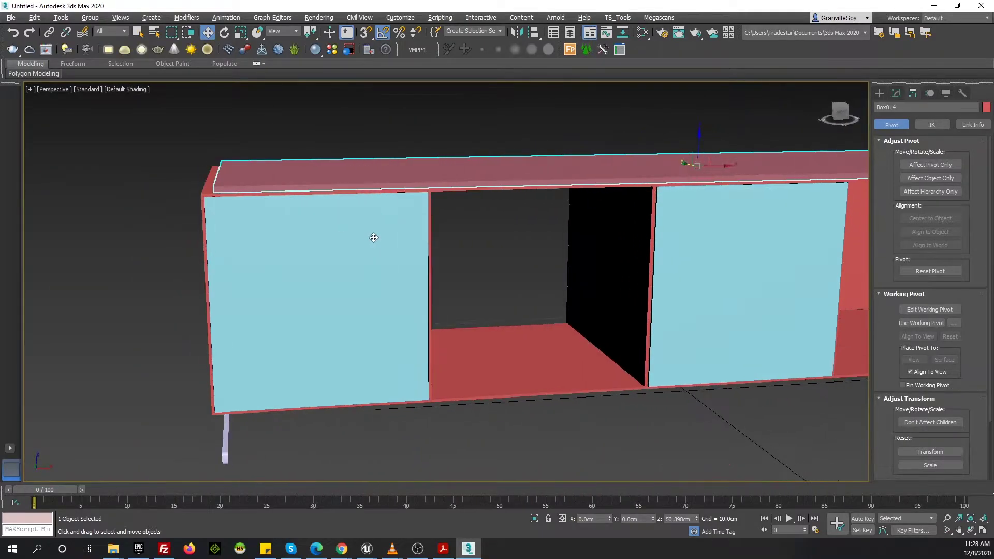
scroll(590, 277, "up", 2)
In Front view, copy the top board upward above the cabinet
key("f")
scroll(609, 351, "up", 3)
left_click_drag(620, 399, 620, 367, "shift")
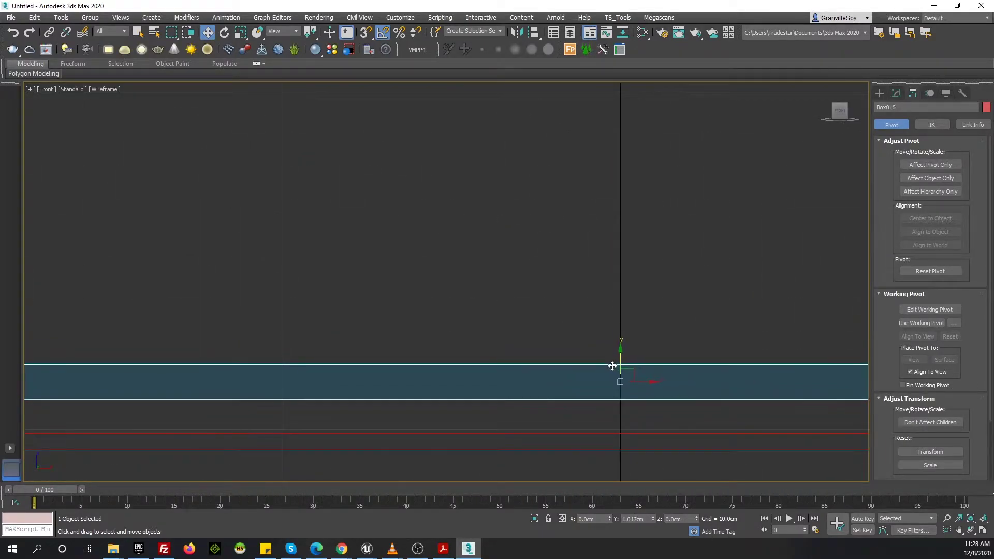
key("Return")
scroll(541, 280, "down", 5)
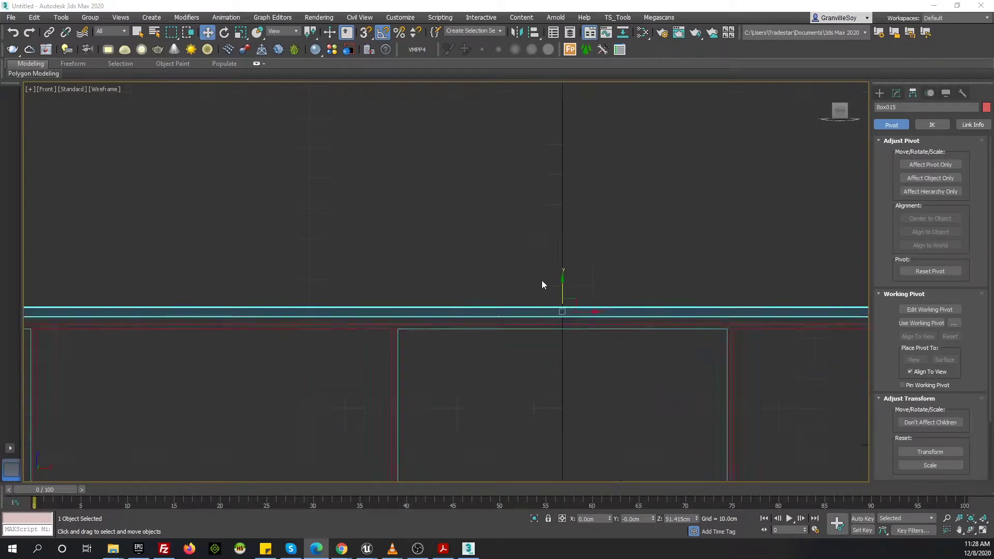
scroll(542, 281, "up", 5)
Adjust the top panel's pivot only, then clone it upward as a new thin slab
left_click(896, 93)
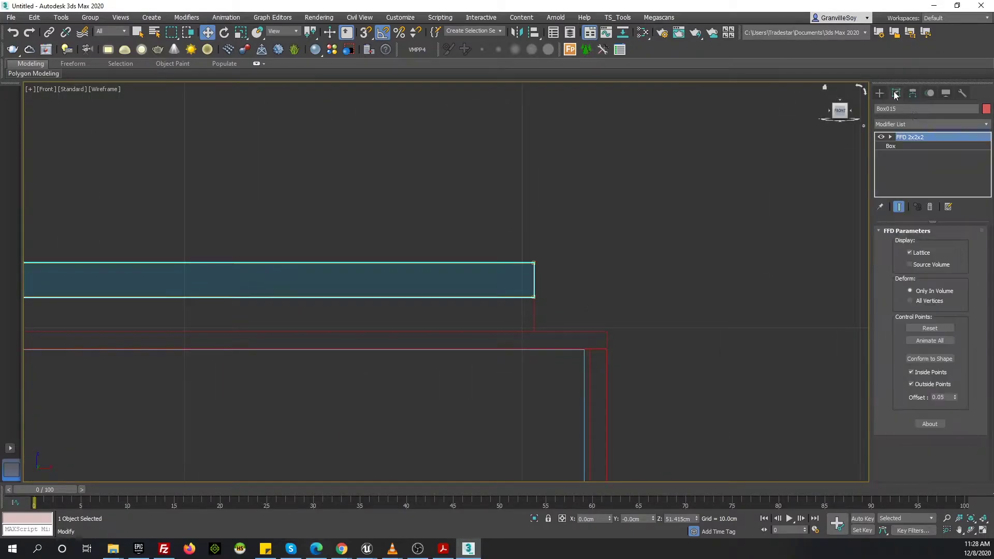
left_click(497, 352)
scroll(597, 321, "down", 3)
scroll(716, 248, "up", 3)
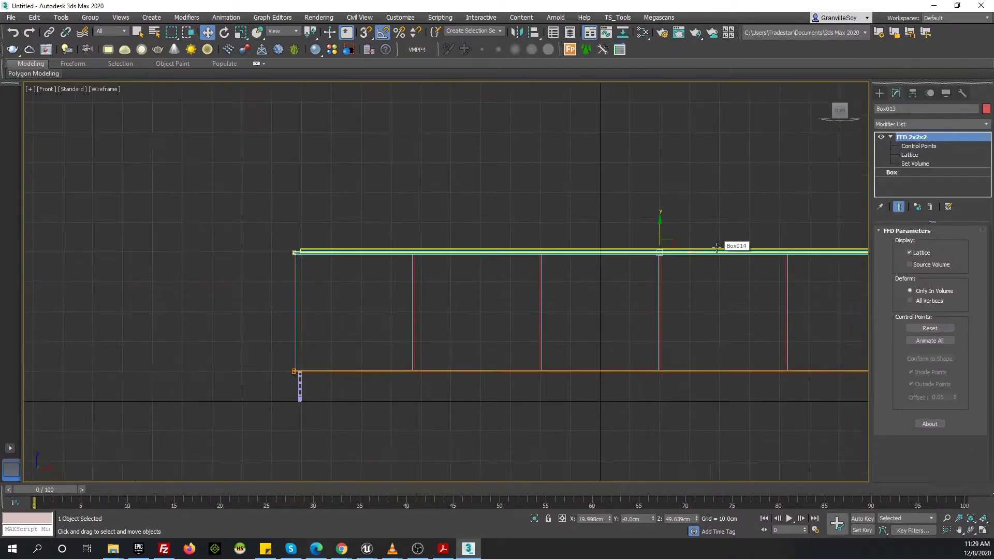
left_click(912, 93)
left_click(930, 165)
scroll(635, 252, "up", 2)
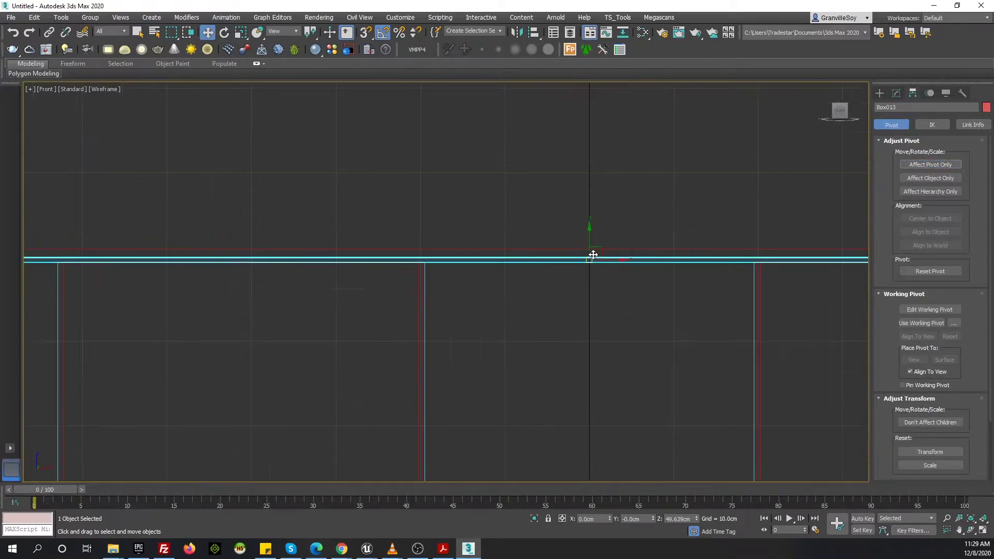
scroll(593, 255, "up", 2)
left_click_drag(588, 239, 596, 194, "shift")
left_click(498, 318)
Enter the slab's FFD Control Points mode and frame its end in Front view
scroll(600, 189, "up", 4)
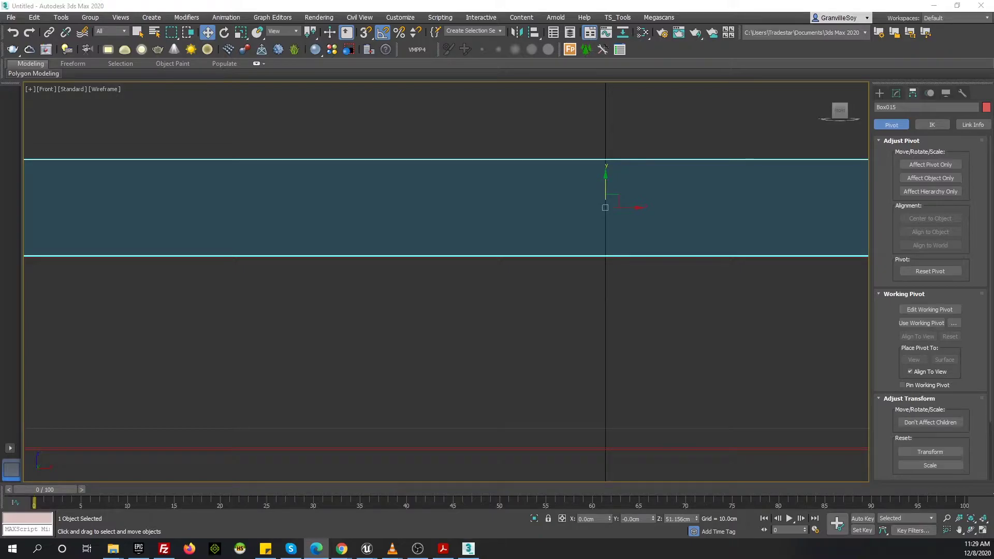
middle_click_drag(560, 268, 495, 235)
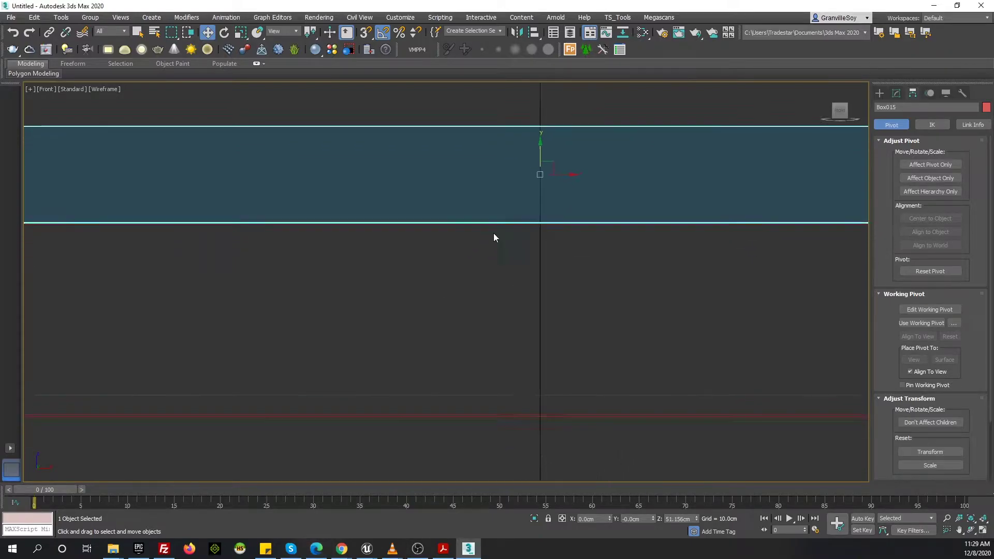
scroll(604, 244, "down", 3)
scroll(628, 311, "up", 3)
left_click(896, 93)
key("1")
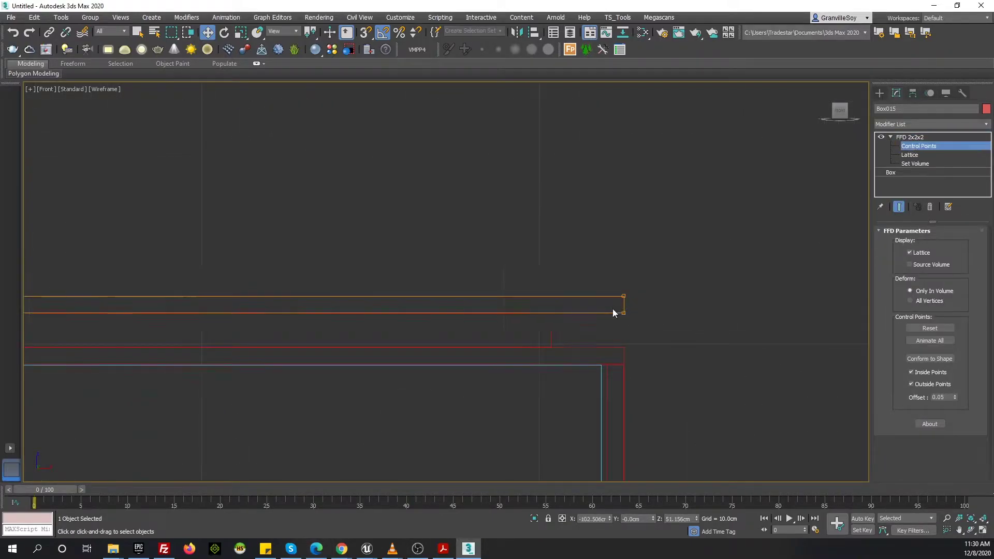
scroll(621, 310, "down", 2)
scroll(162, 299, "down", 3)
scroll(252, 155, "up", 4)
scroll(437, 234, "down", 3)
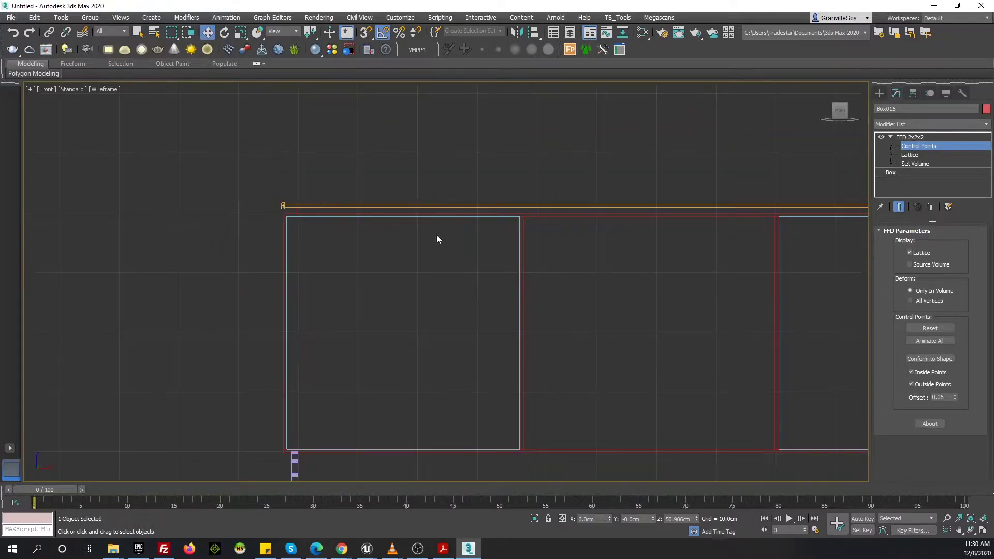
scroll(676, 256, "up", 2)
scroll(670, 263, "down", 1)
key("p")
key("f")
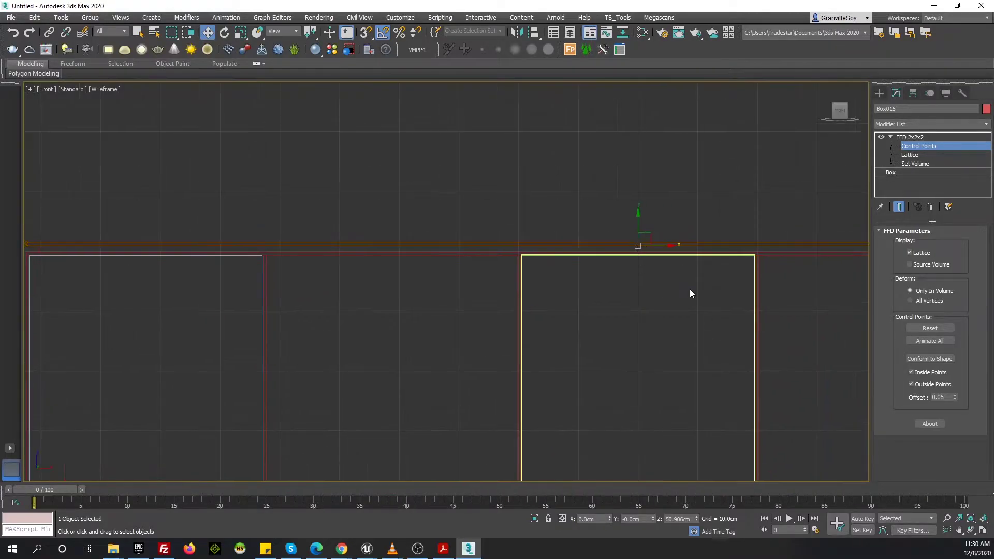
middle_click_drag(644, 269, 654, 265)
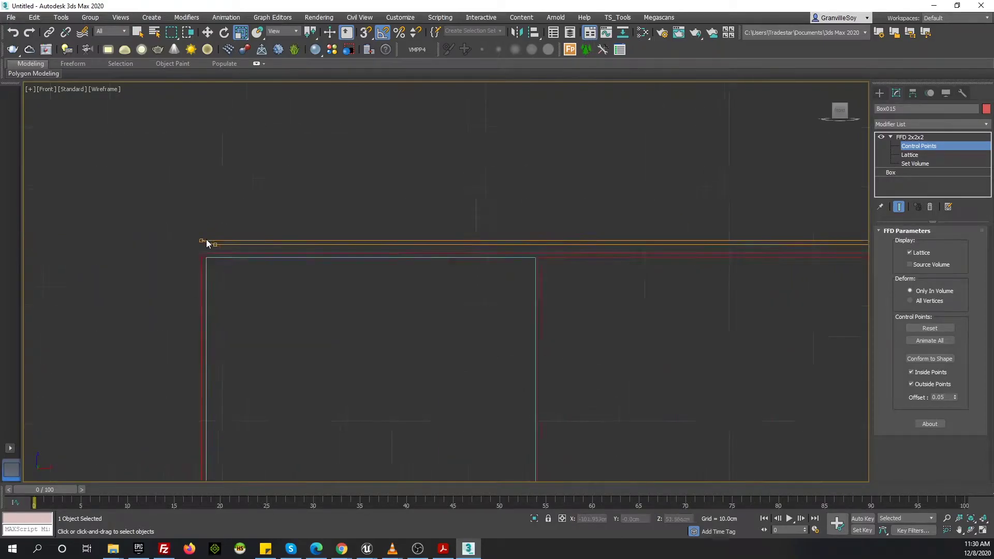
Scale the slab's lattice points lengthwise and shift the left-end points slightly
left_click_drag(690, 243, 593, 202)
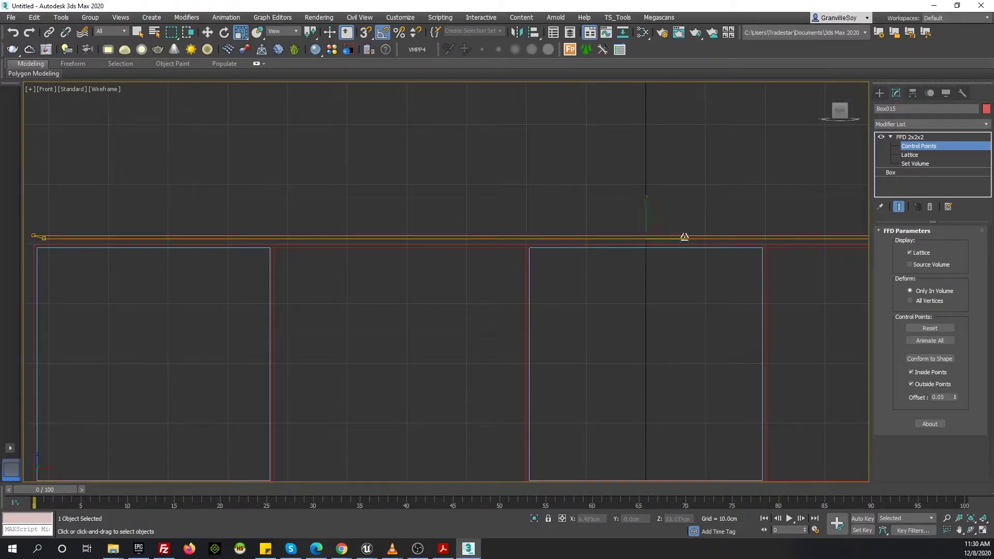
scroll(360, 228, "down", 1)
scroll(400, 235, "down", 2)
key("w")
scroll(424, 262, "up", 4)
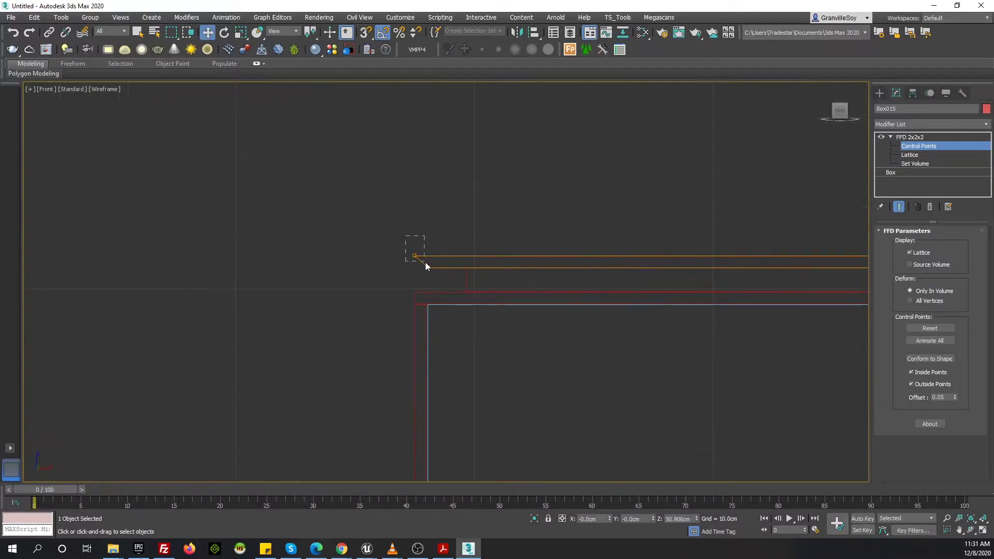
scroll(424, 262, "down", 4)
middle_click_drag(425, 262, 286, 249)
scroll(286, 249, "up", 3)
scroll(327, 250, "up", 3)
scroll(327, 250, "up", 2)
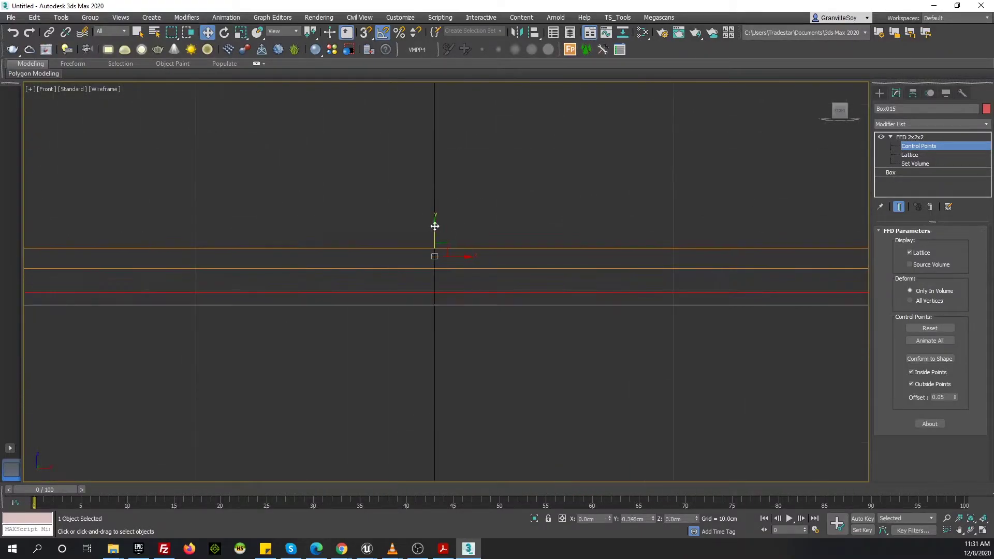
middle_click_drag(435, 251, 470, 298)
scroll(504, 278, "down", 2)
Inspect the slab from Left, Top wireframe and Perspective views
key("l")
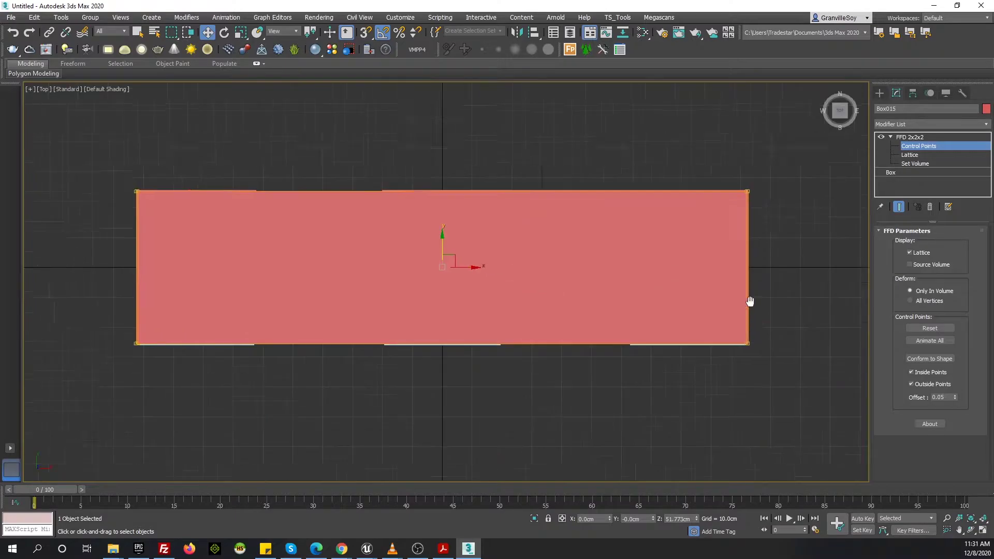
key("f")
scroll(576, 212, "up", 3)
scroll(387, 195, "down", 4)
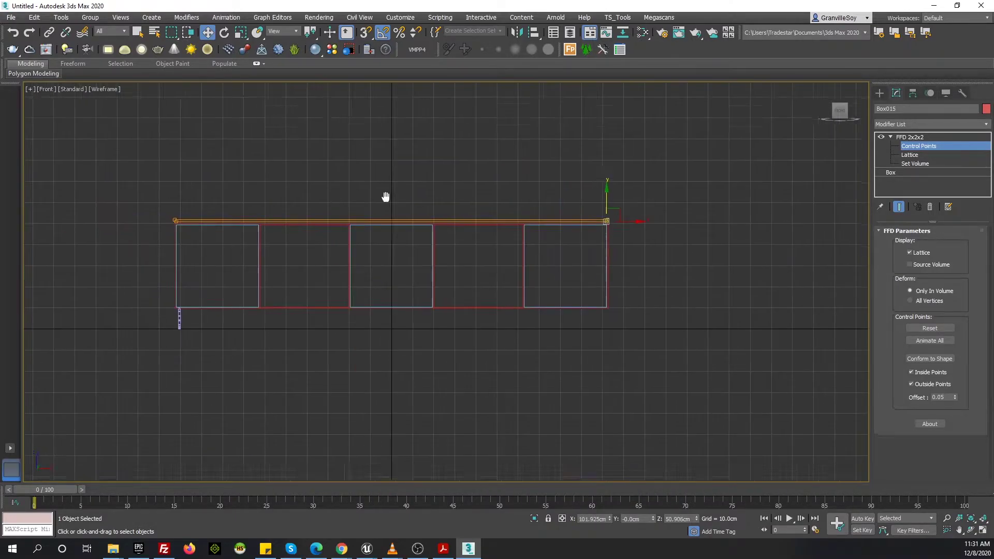
scroll(354, 264, "up", 4)
key("t")
scroll(402, 271, "down", 4)
key("F3")
scroll(455, 207, "up", 4)
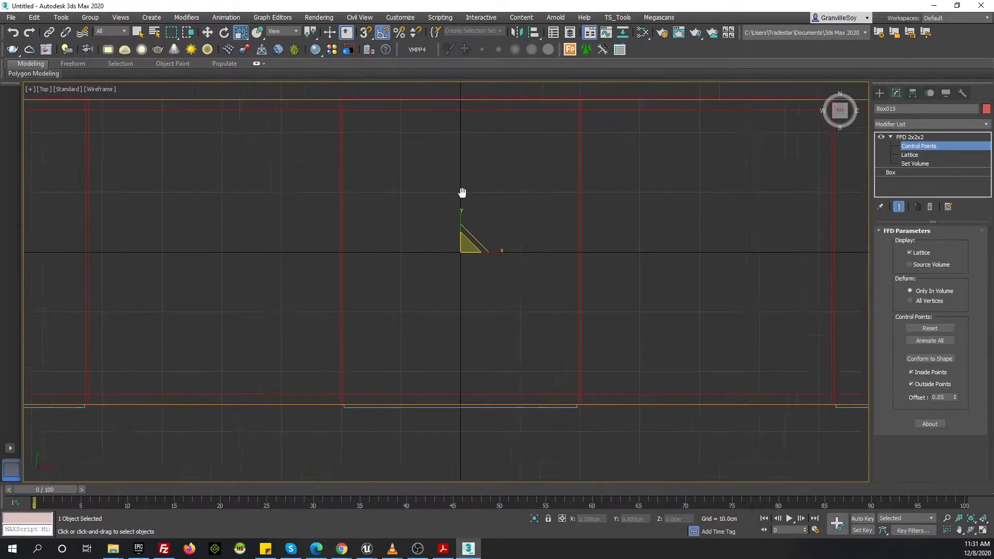
middle_click_drag(462, 193, 691, 228)
scroll(579, 234, "down", 4)
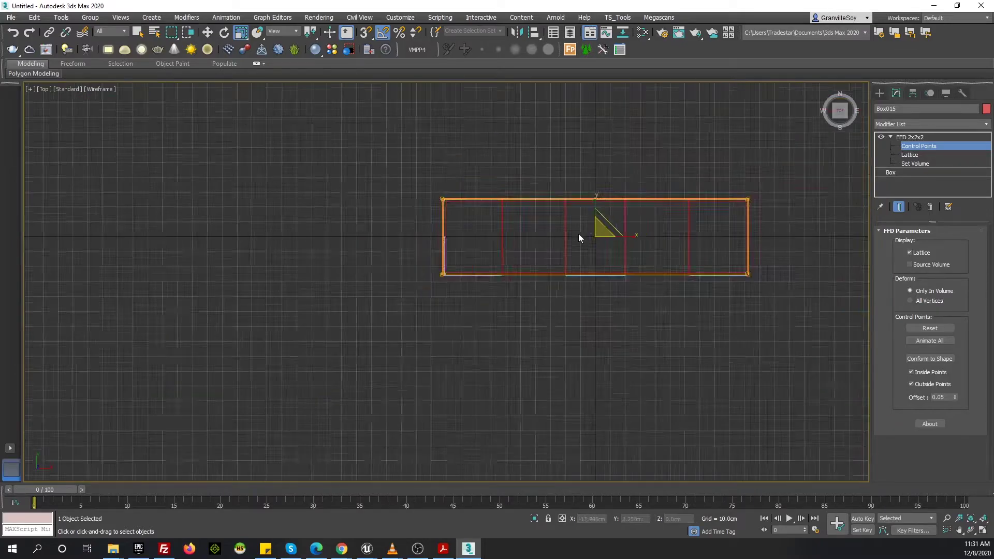
key("p")
mouse_move(455, 244)
middle_mouse_down("alt")
mouse_move(471, 250)
mouse_move(471, 227)
middle_mouse_up("alt")
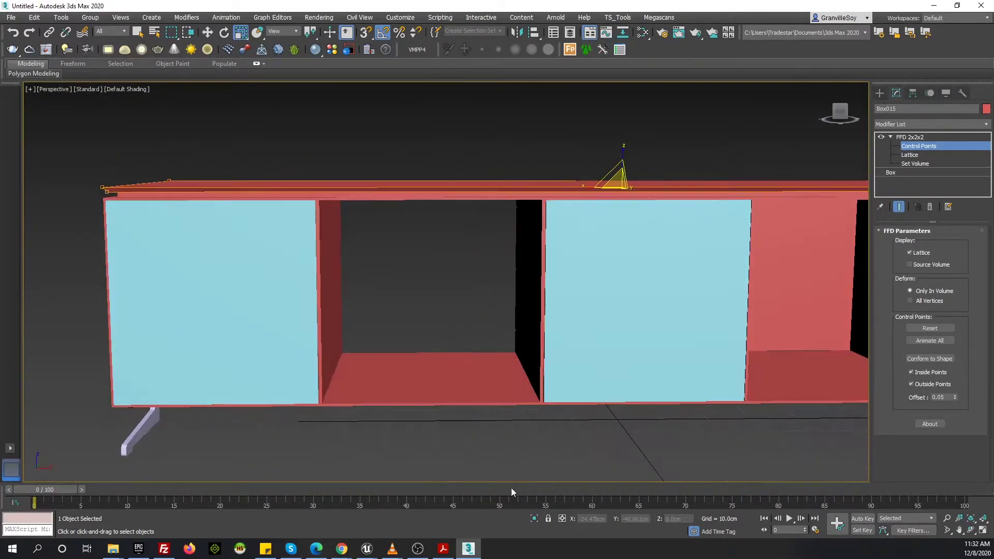
scroll(337, 251, "up", 3)
Select the top lattice points in Left view and compare the top with the product reference PDF
key("l")
scroll(328, 202, "up", 2)
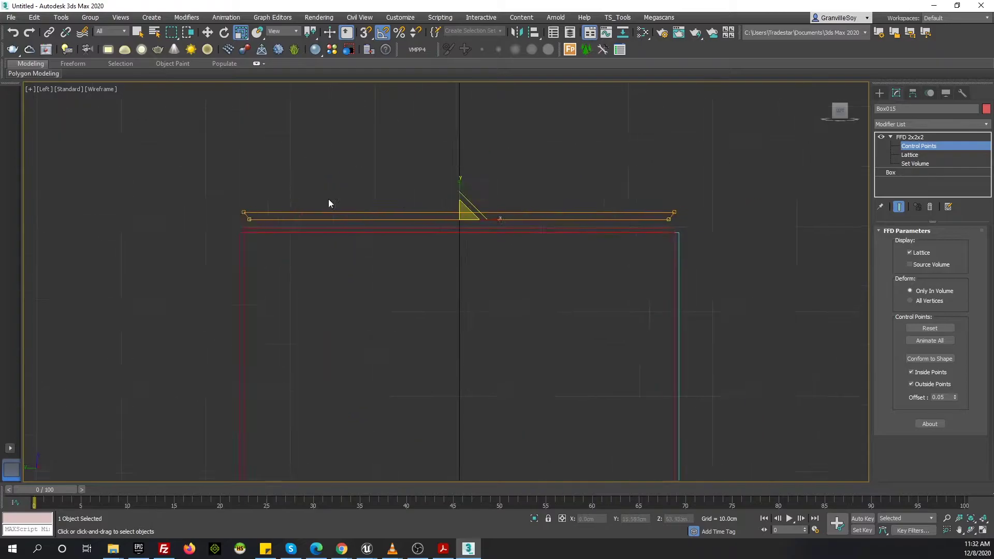
left_click_drag(174, 180, 854, 226)
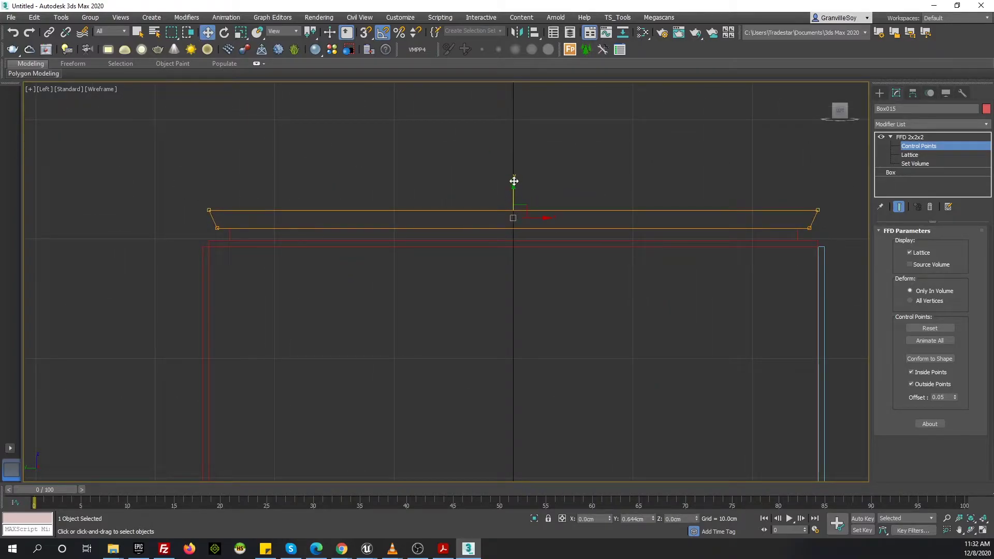
key("p")
mouse_move(517, 215)
middle_mouse_down("alt")
mouse_move(458, 211)
mouse_move(783, 294)
mouse_move(822, 315)
middle_mouse_up("alt")
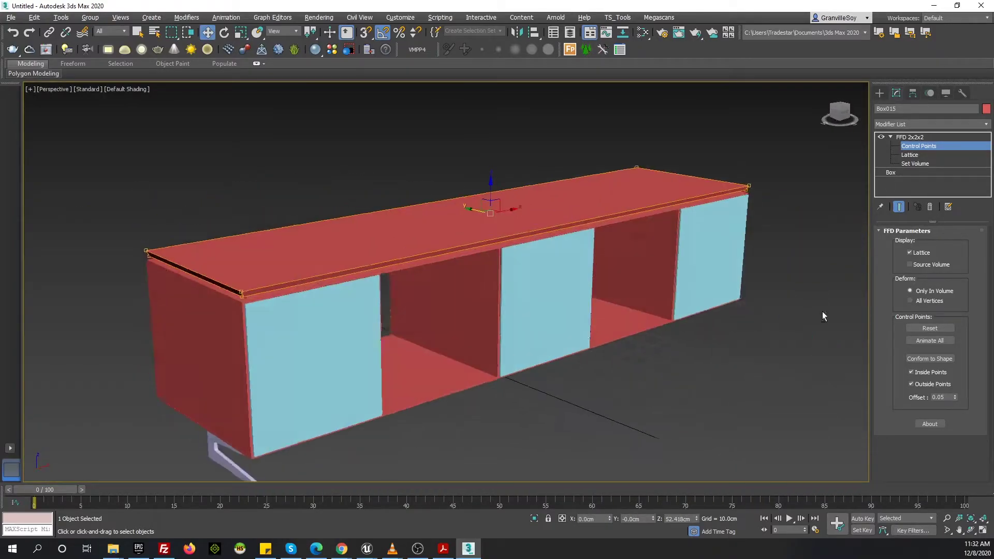
mouse_move(442, 549)
left_click(437, 504)
scroll(501, 339, "down", 3)
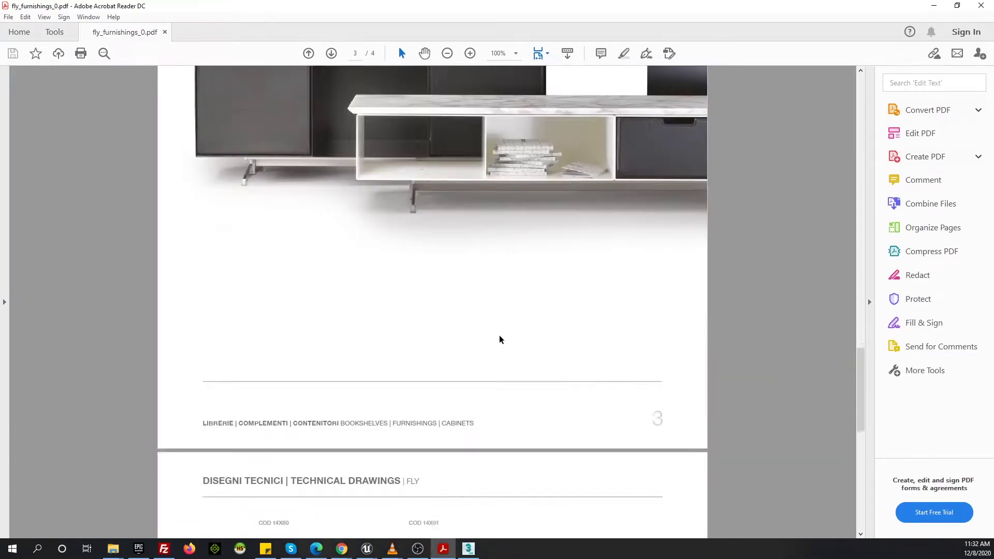
scroll(501, 339, "down", 5)
scroll(501, 339, "up", 5)
left_click(468, 549)
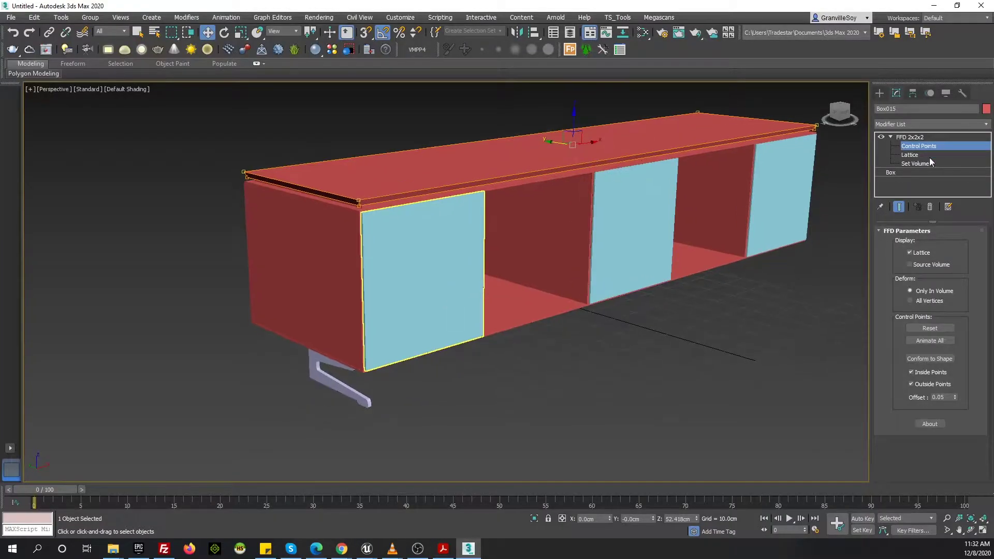
Select the cabinet leg, frame it in Front view and reposition its pivot only
left_click(336, 381)
key("f")
key("z")
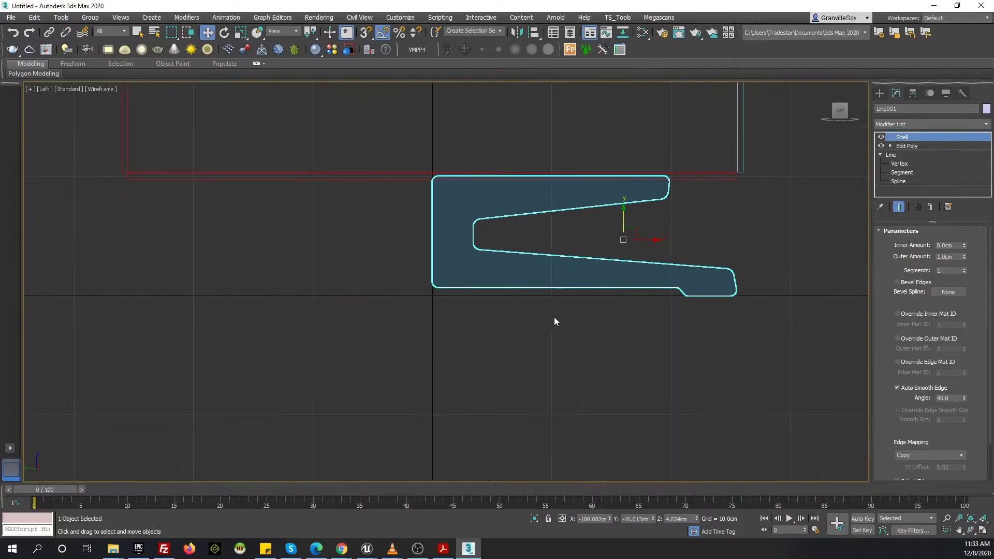
left_click(913, 93)
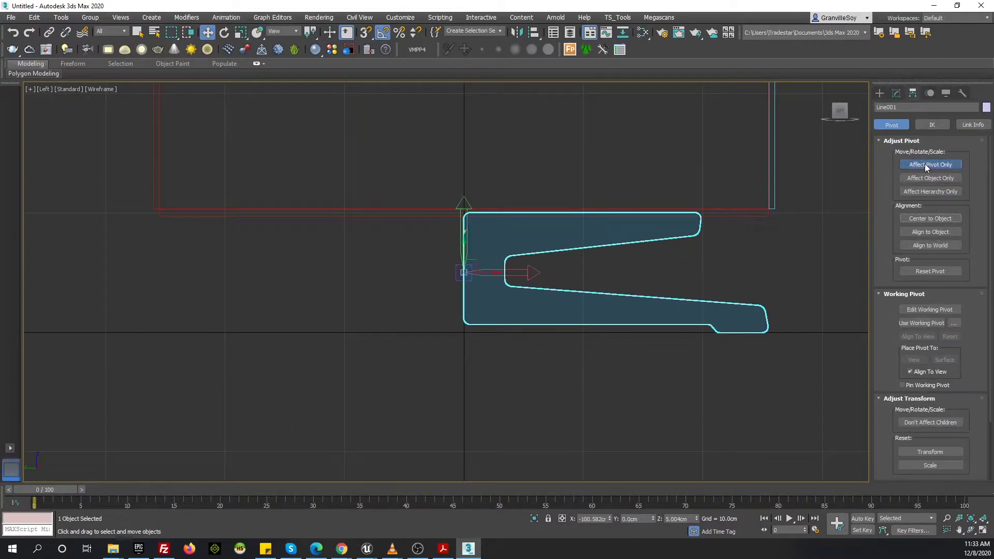
left_click(930, 164)
middle_click_drag(499, 273, 492, 293)
Rotate a 180° copy of the leg and spread its centre vertices into a central post
key("e")
left_click_drag(484, 287, 484, 300, "shift")
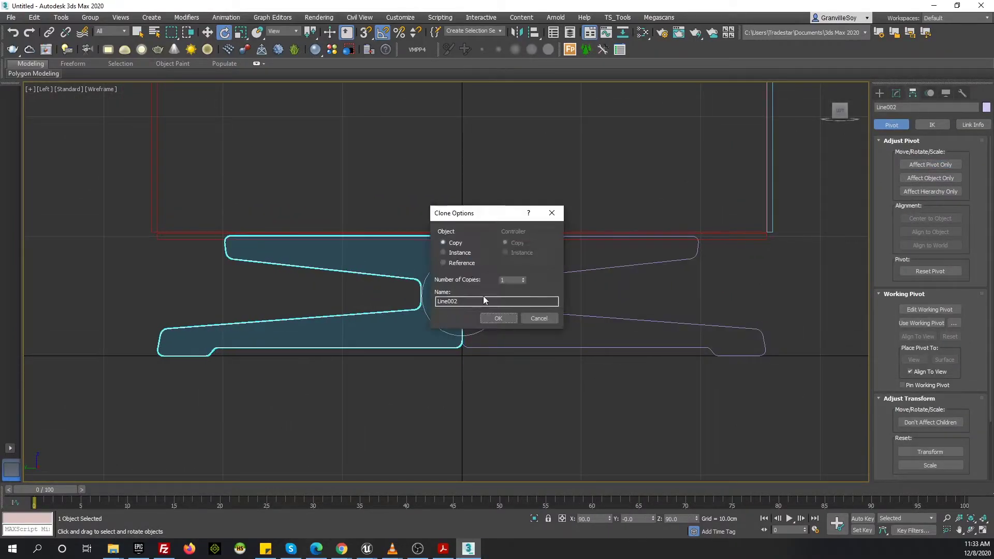
left_click(488, 318)
left_click(896, 92)
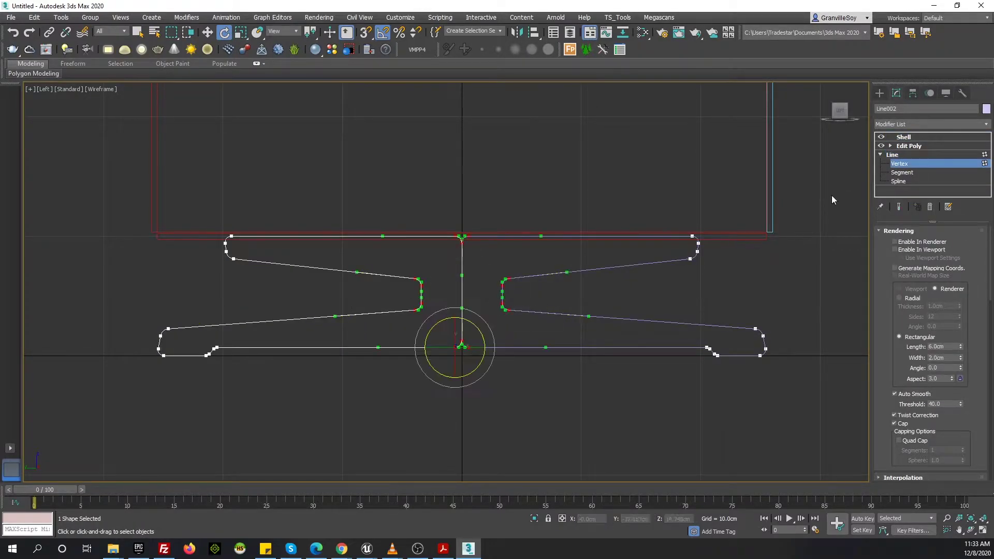
left_click_drag(477, 347, 498, 350)
left_click(892, 154)
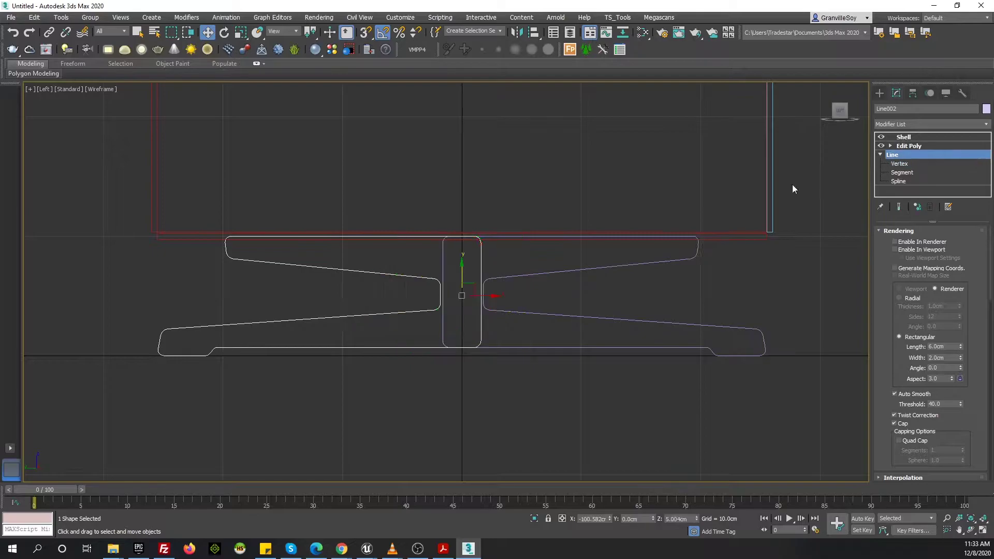
left_click(903, 137)
key("p")
scroll(333, 299, "up", 10)
scroll(333, 295, "down", 3)
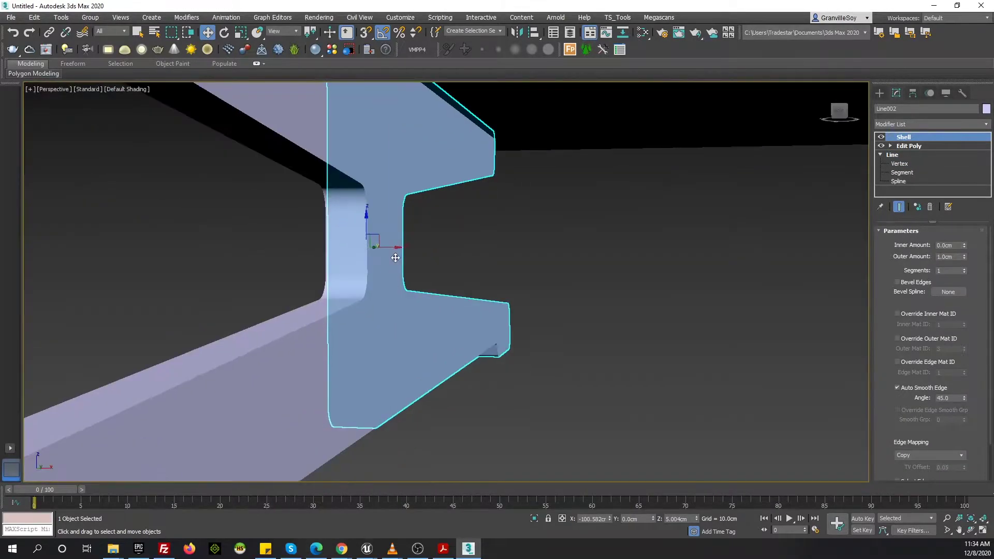
scroll(333, 295, "down", 5)
left_click(359, 291)
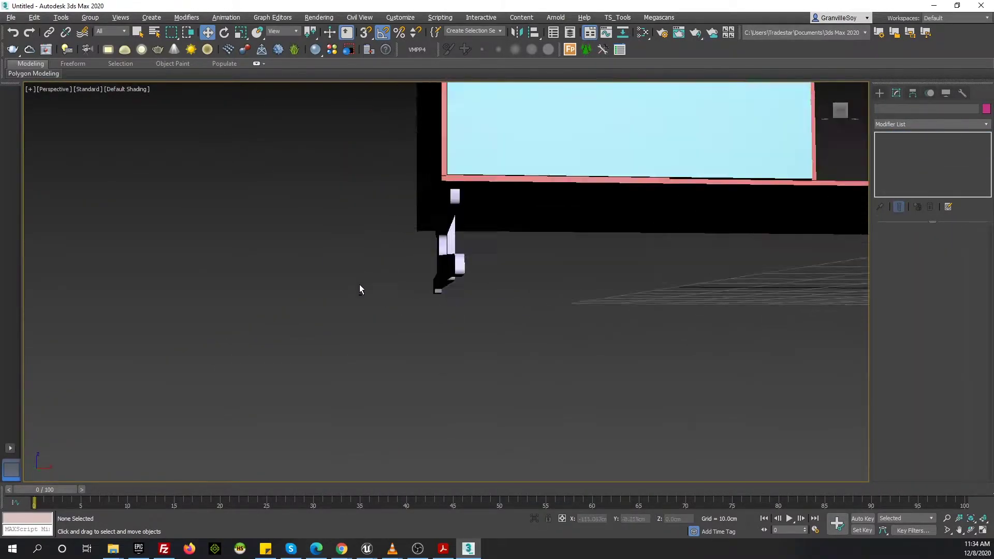
Clone the two-piece leg stand to the cabinet's right end and view it from Top
middle_click_drag(361, 294, 505, 303, "alt")
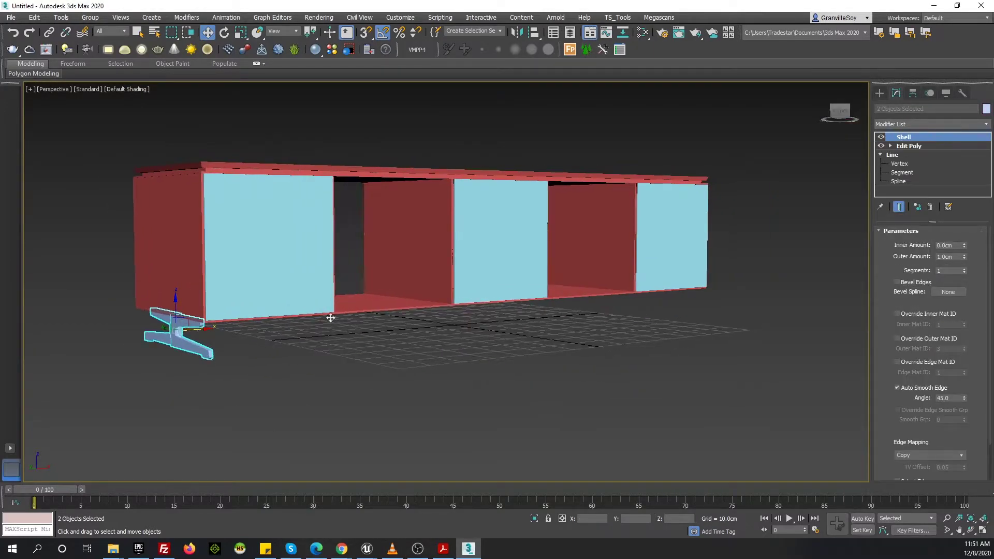
left_click_drag(328, 318, 688, 319, "shift")
left_click(441, 319)
key("t")
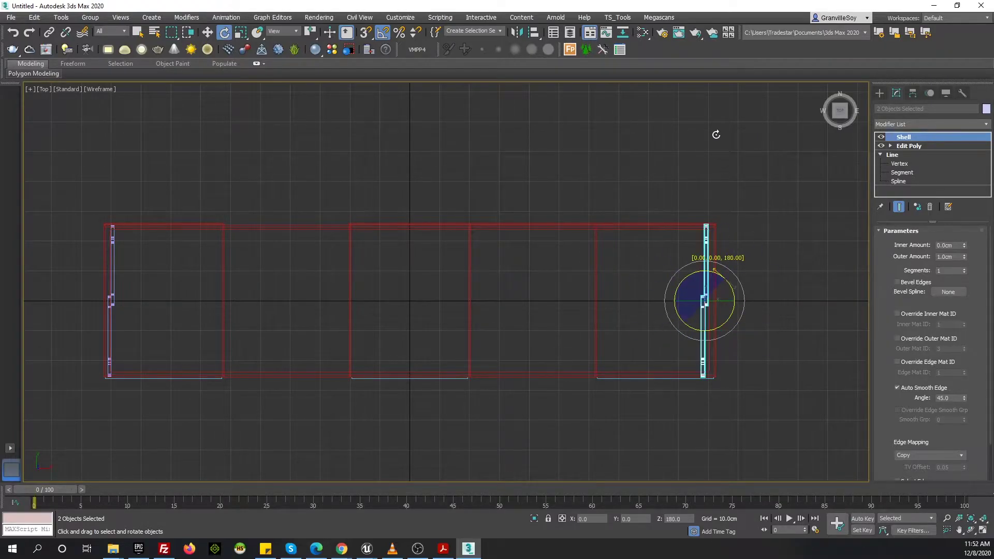
scroll(651, 265, "down", 5)
Draw a new thin box in the Left view beneath the cabinet
key("l")
scroll(430, 291, "up", 8)
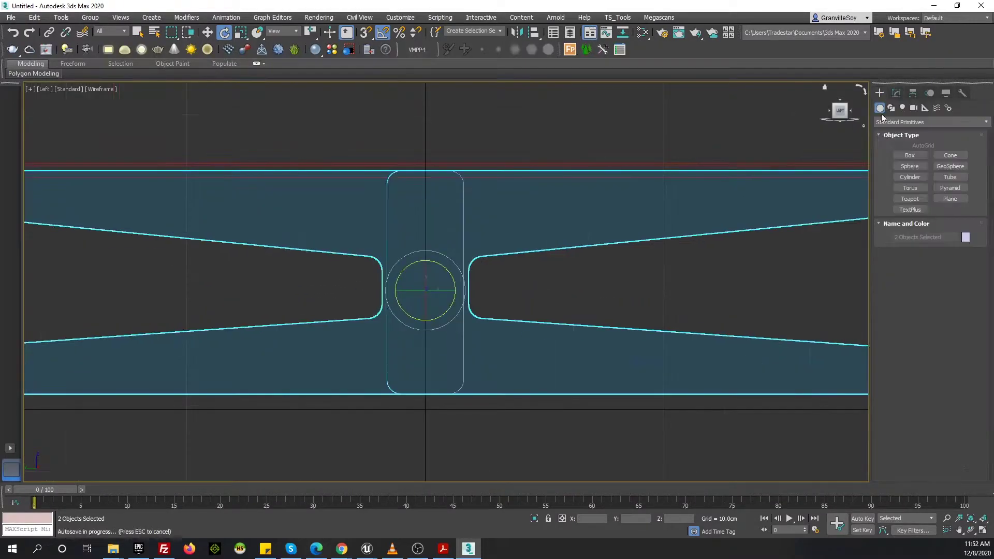
left_click_drag(394, 160, 454, 415)
left_click(446, 372)
middle_click_drag(412, 362, 432, 335)
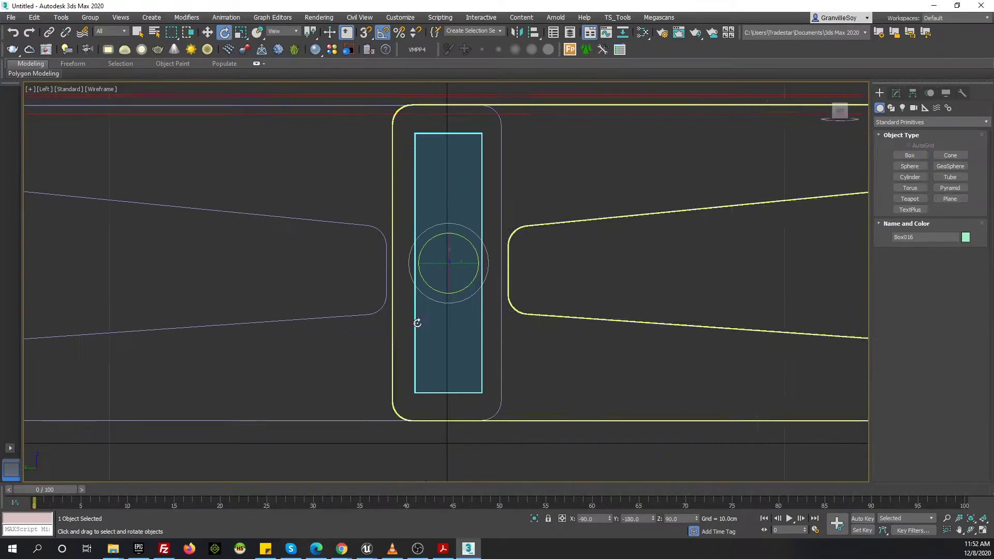
key("w")
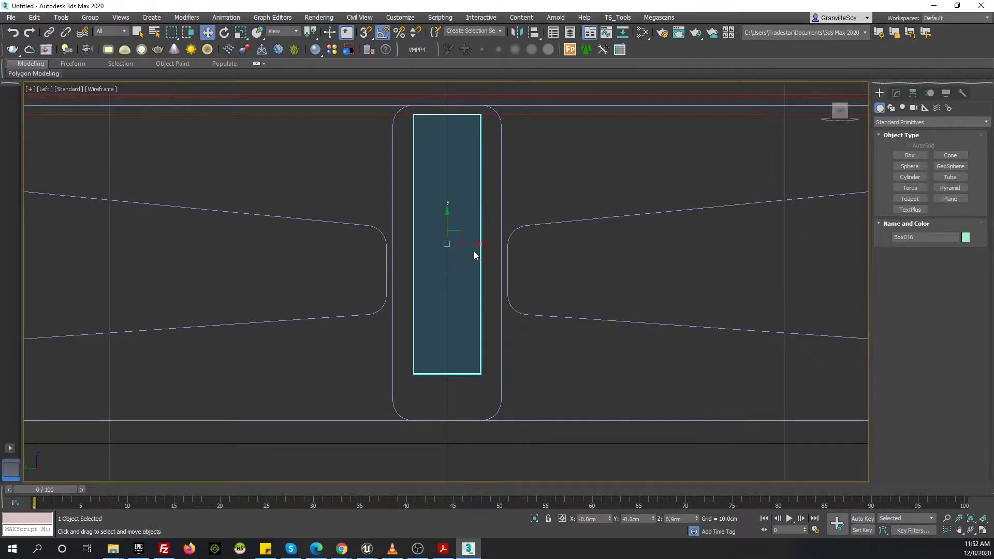
scroll(474, 251, "down", 5)
Set the new box's Height to 200
key("t")
scroll(643, 312, "up", 2)
left_click(896, 93)
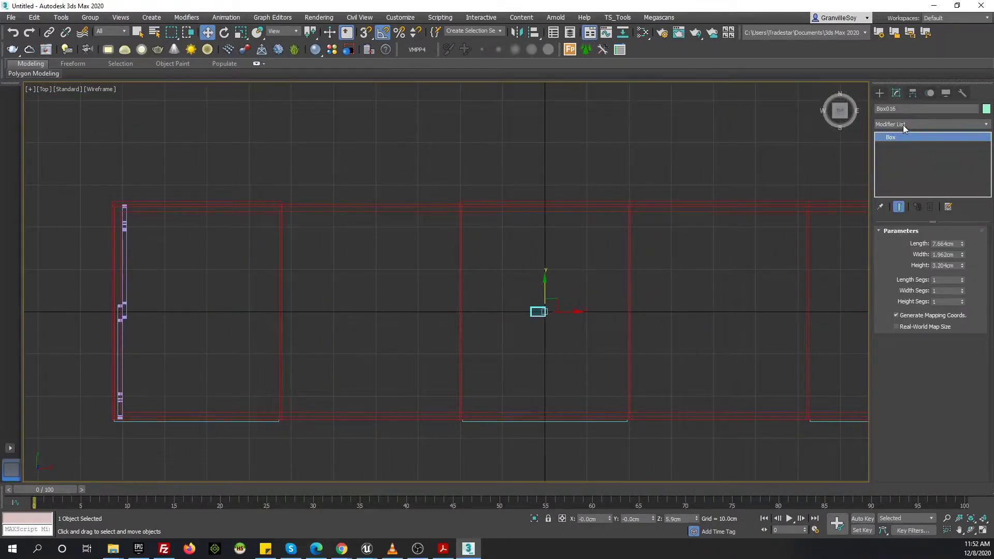
left_click_drag(962, 265, 963, 258)
type("200")
key("Return")
With Affect Pivot Only, reset the box's X position to 0 and check it under the cabinet
left_click(912, 92)
left_click(930, 164)
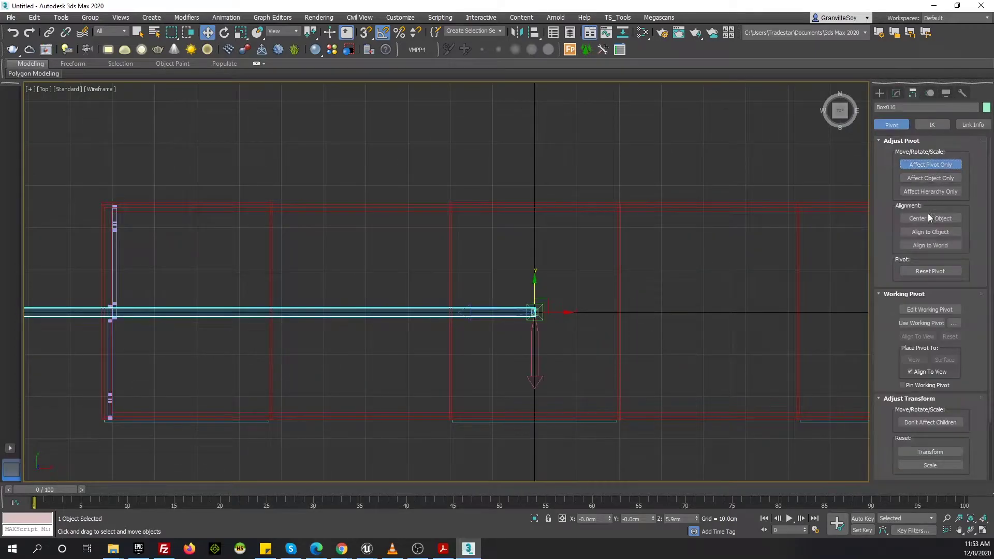
right_click(613, 514)
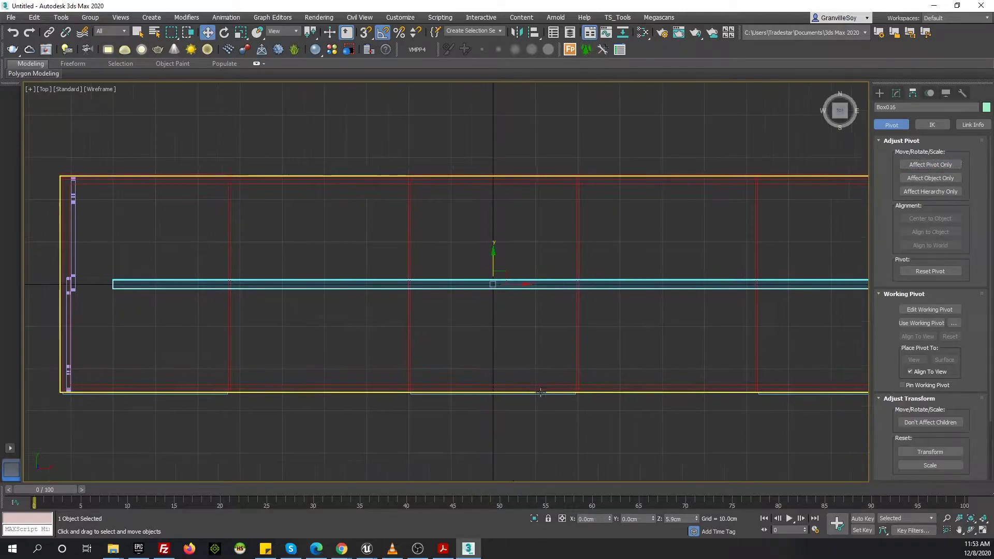
left_click(896, 92)
left_click(913, 93)
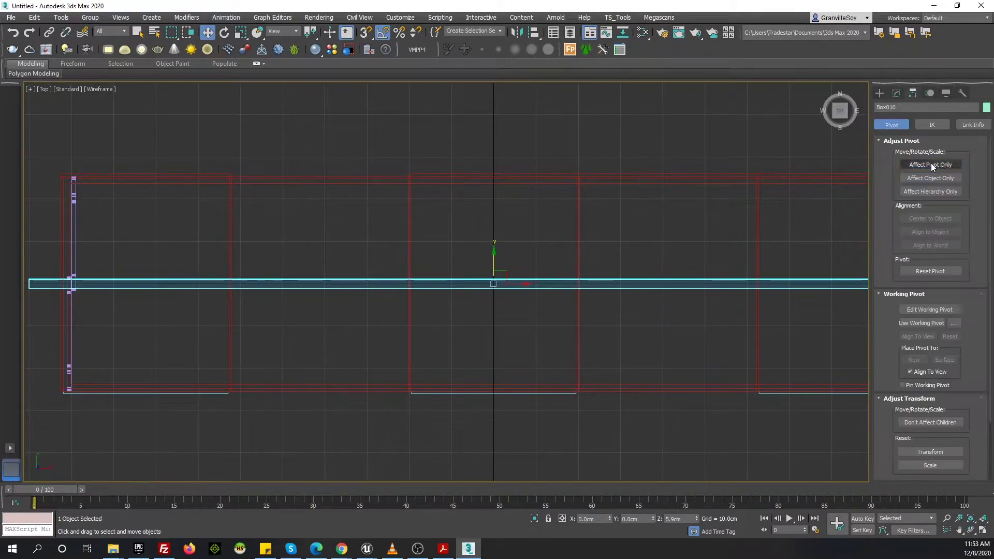
scroll(80, 278, "up", 3)
key("p")
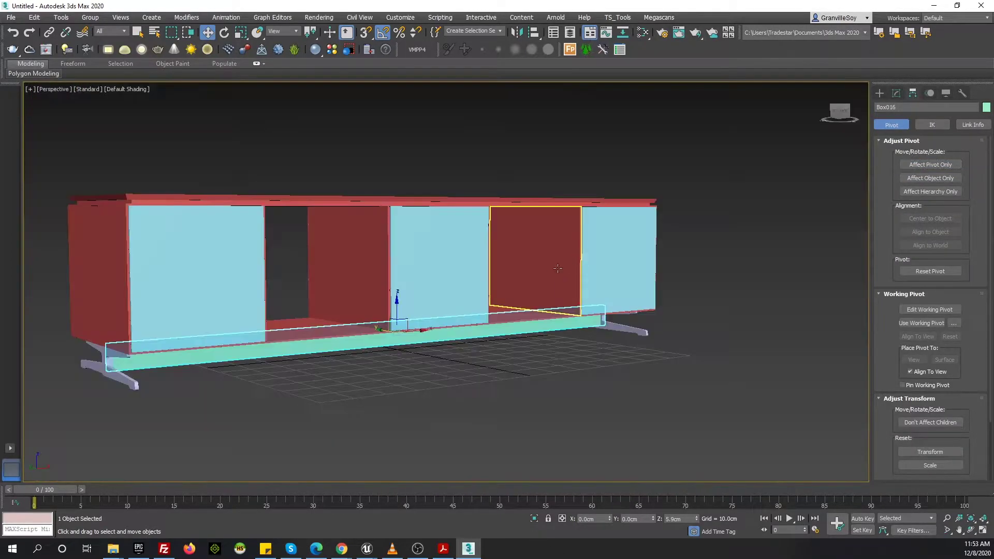
scroll(597, 247, "down", 3)
middle_click_drag(579, 248, 597, 247, "alt")
key("l")
left_click(896, 92)
Add an FFD 2x2x2 modifier to Box016 and enter its Control Points mode
left_click(915, 124)
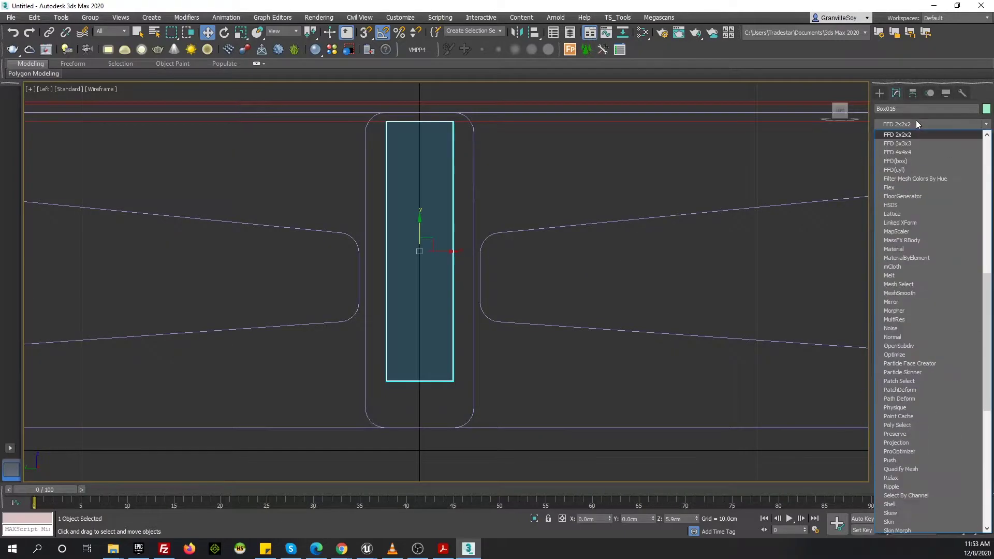
left_click(916, 363)
left_click(918, 146)
key("F3")
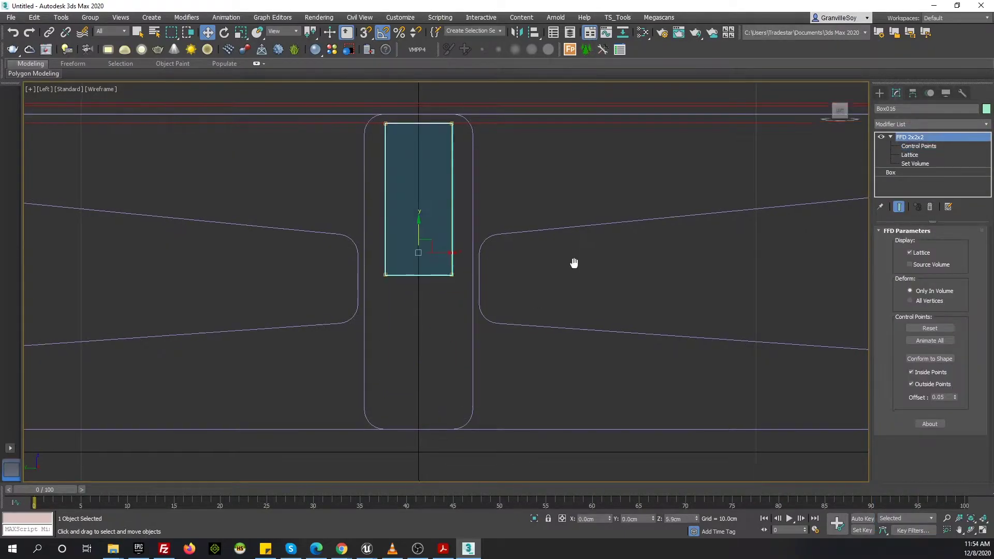
key("p")
key("1")
scroll(567, 269, "up", 2)
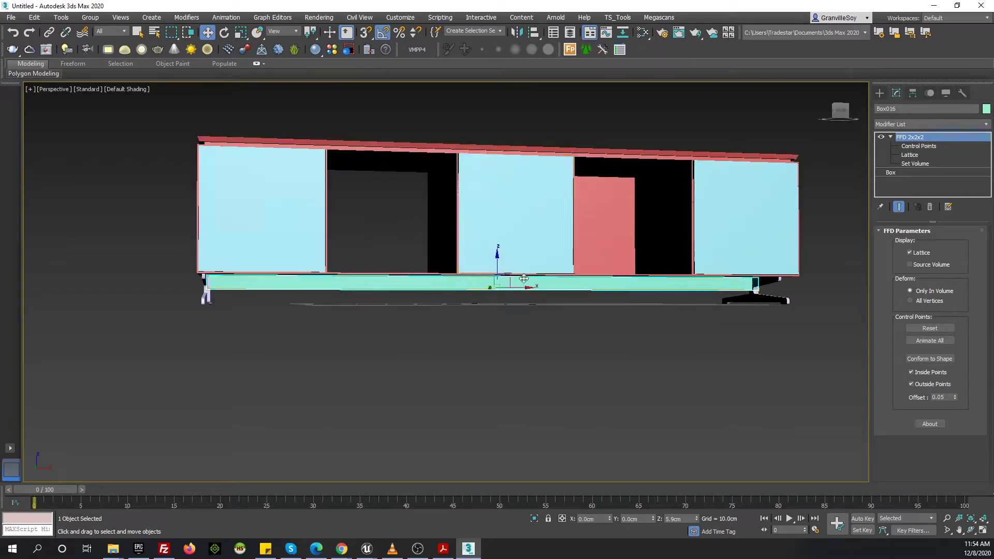
scroll(798, 266, "up", 6)
scroll(798, 266, "down", 5)
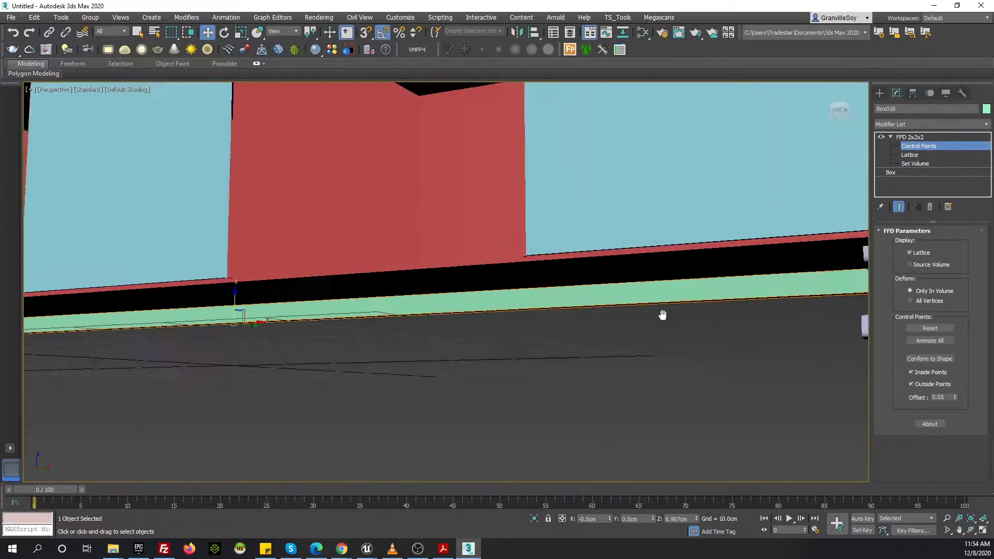
scroll(661, 313, "down", 3)
Orbit around the cabinet's underside, then select the leftmost door panel
left_click(913, 93)
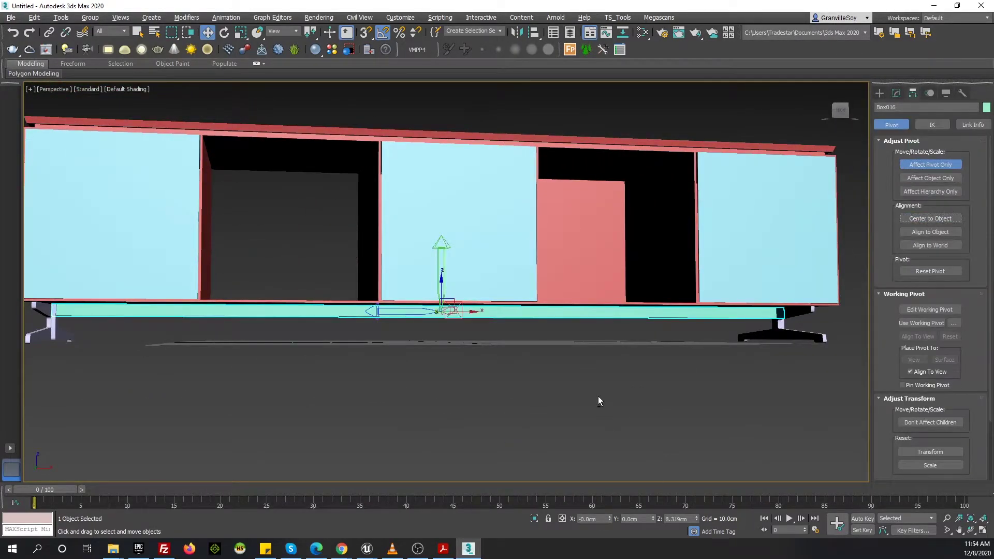
middle_click_drag(598, 401, 466, 337, "alt")
left_click(930, 164)
middle_click_drag(518, 310, 310, 342, "alt")
scroll(362, 329, "up", 5)
scroll(454, 359, "down", 5)
mouse_move(453, 358)
middle_mouse_down("alt")
mouse_move(395, 344)
mouse_move(362, 310)
middle_mouse_up("alt")
scroll(217, 262, "up", 3)
left_click(217, 262)
left_click(896, 93)
Add an Edit Poly modifier to the door and connect two vertical edges, pinch -25
left_click(930, 124)
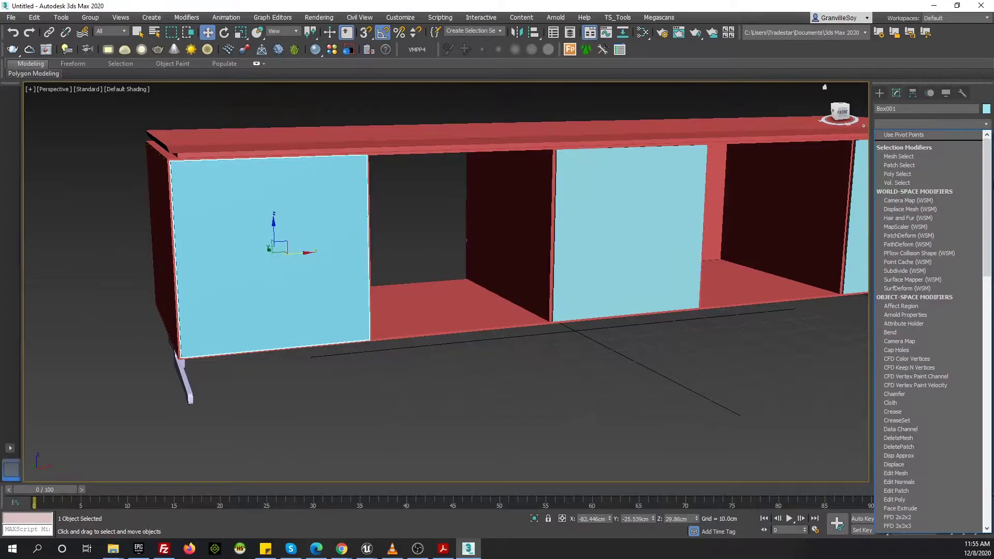
left_click(895, 499)
left_click(916, 313)
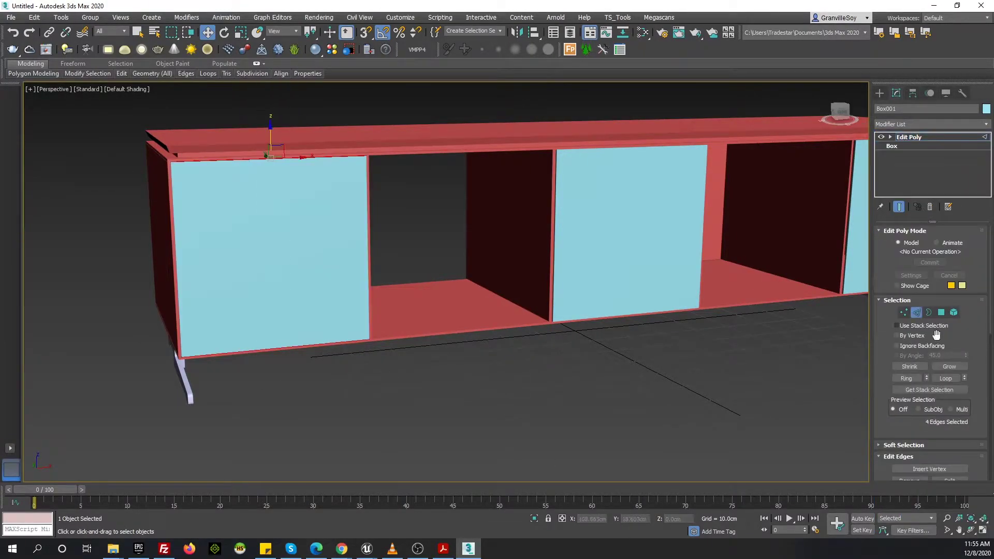
scroll(952, 394, "down", 3)
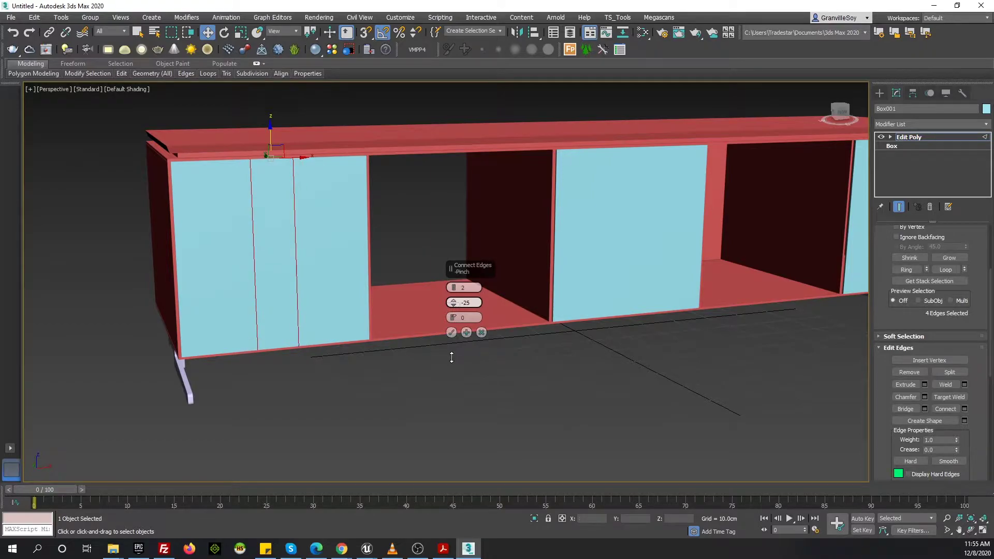
left_click(128, 76)
Start SwiftLoop for a top edge loop while checking the reference furniture PDF
left_click(181, 143)
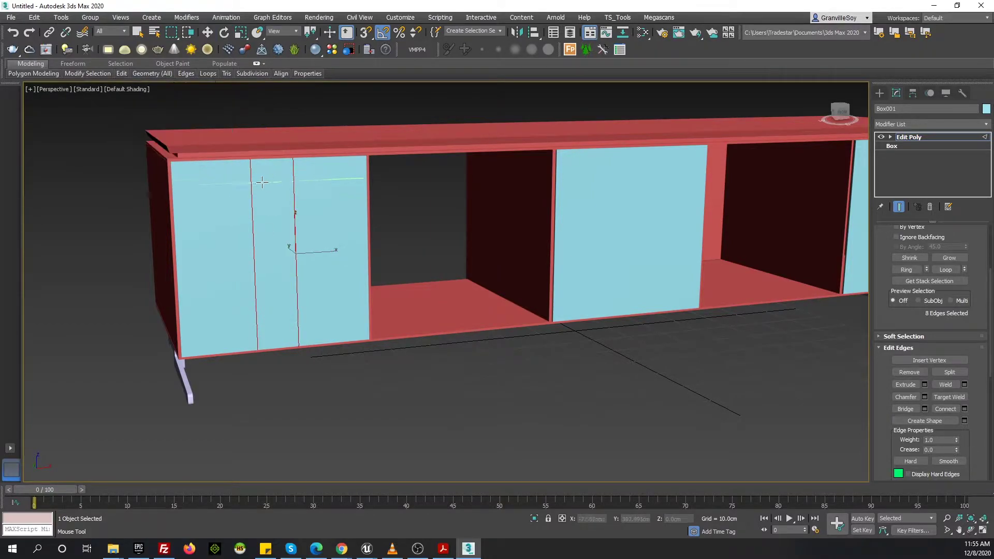
left_click(443, 549)
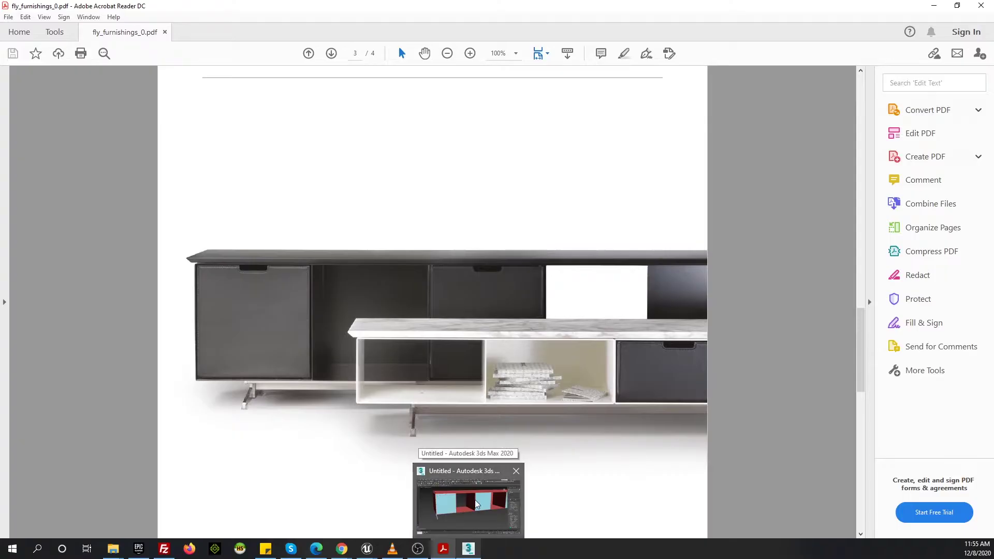
left_click(468, 548)
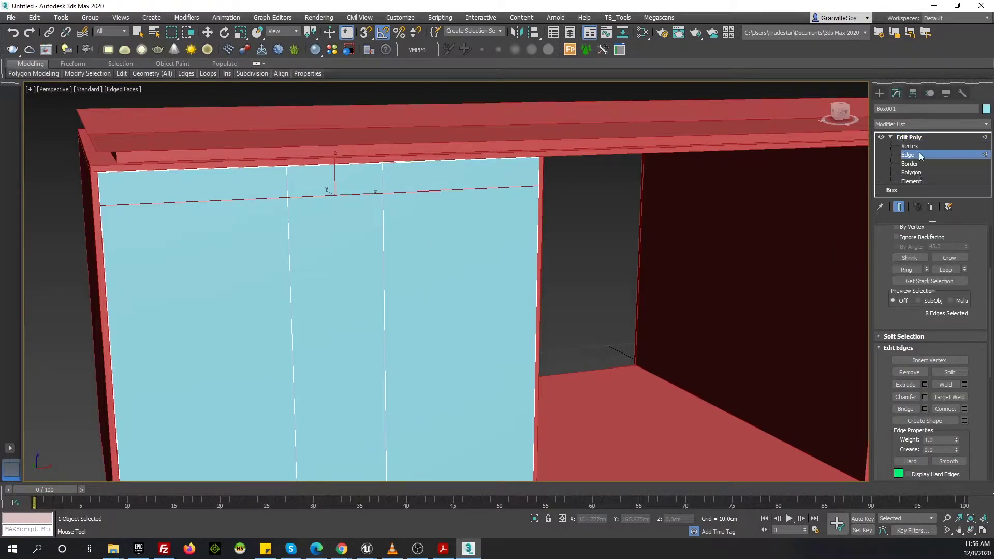
Select the door's top strip polygon and add TurboSmooth above Edit Poly
key("4")
left_click(333, 176)
mouse_move(333, 171)
middle_mouse_down("alt")
mouse_move(319, 150)
mouse_move(381, 223)
middle_mouse_up("alt")
scroll(319, 147, "down", 5)
scroll(314, 145, "up", 3)
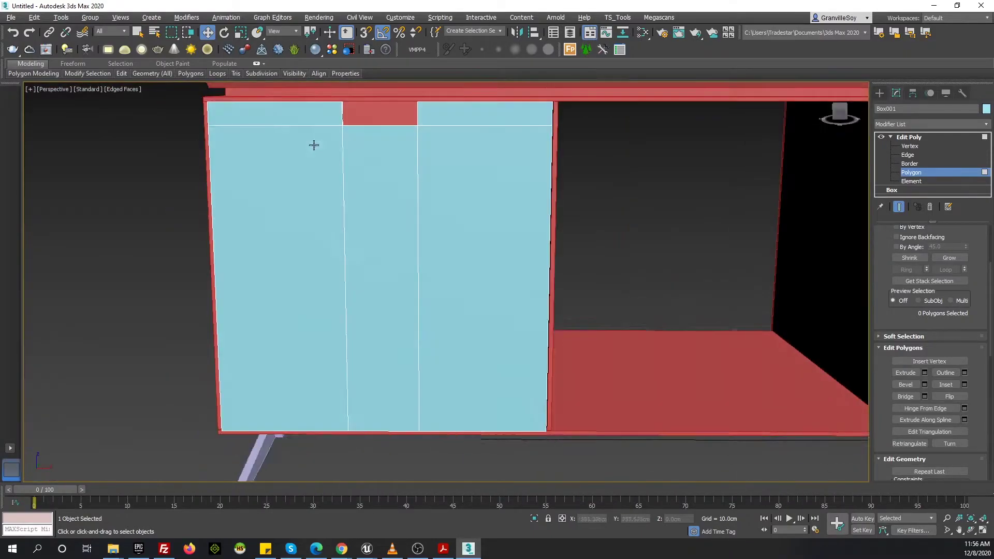
left_click(926, 136)
left_click(916, 155)
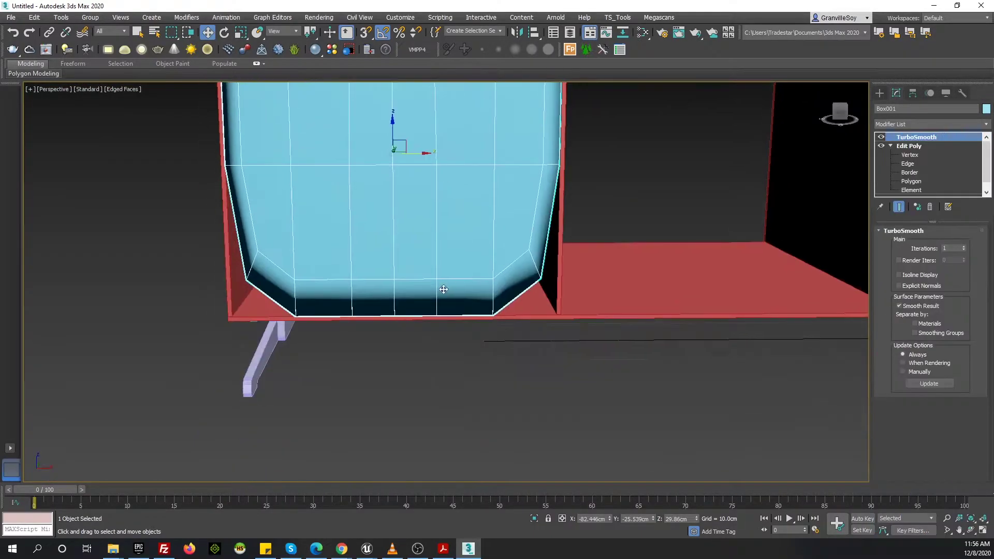
left_click(912, 165)
scroll(65, 342, "up", 4)
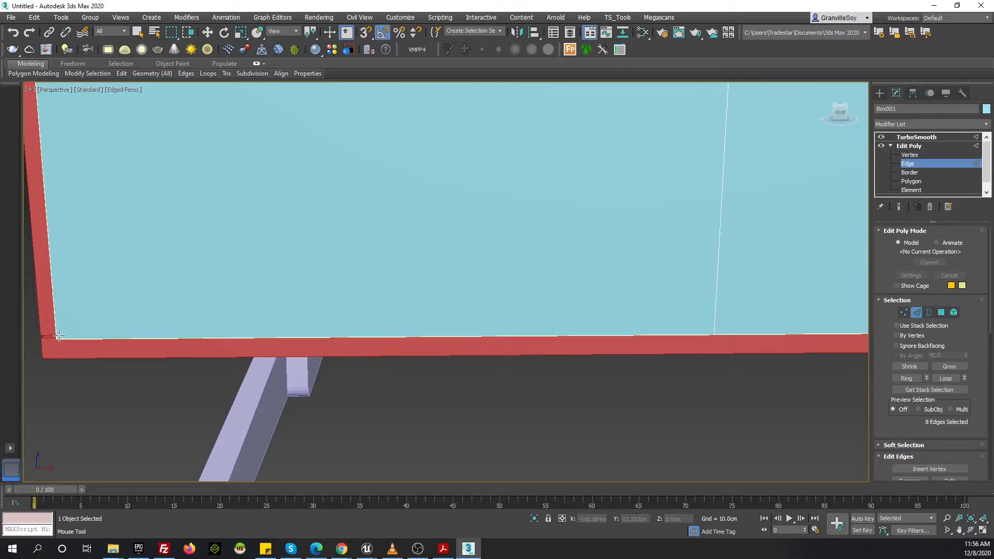
mouse_move(210, 345)
middle_mouse_down()
mouse_move(456, 217)
mouse_move(456, 313)
middle_mouse_up()
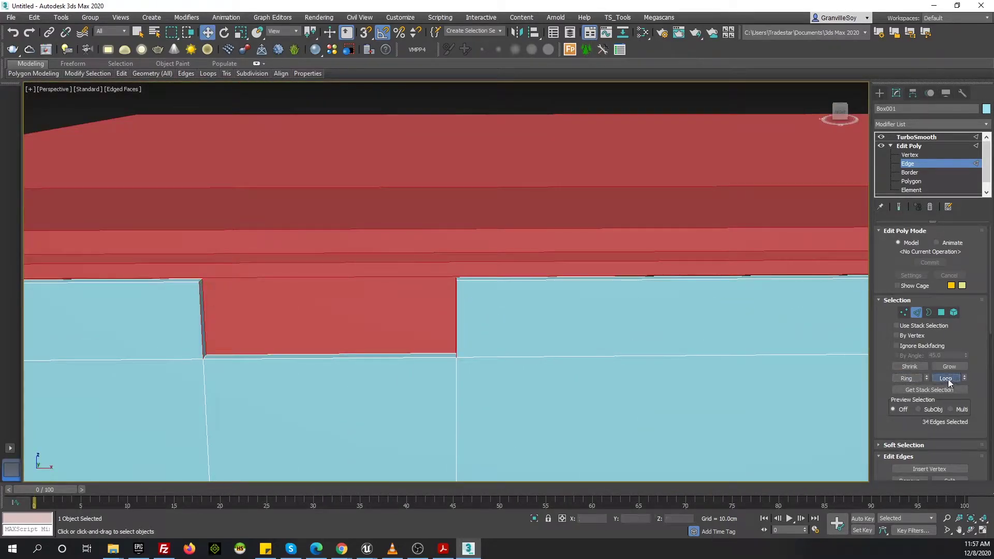
Extend an edge into a ring and connect it with new edges
left_click(903, 380)
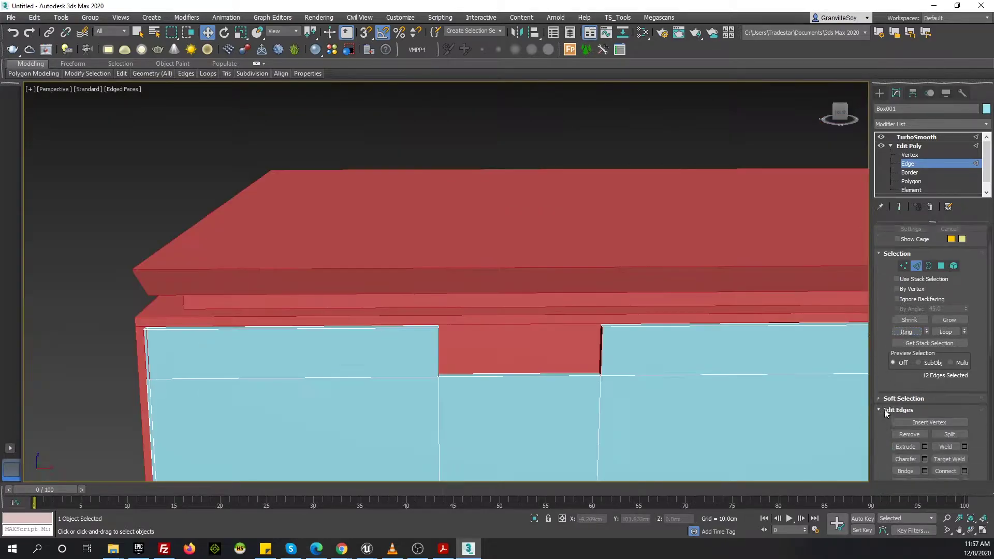
left_click(964, 409)
left_click(451, 332)
scroll(264, 299, "up", 5)
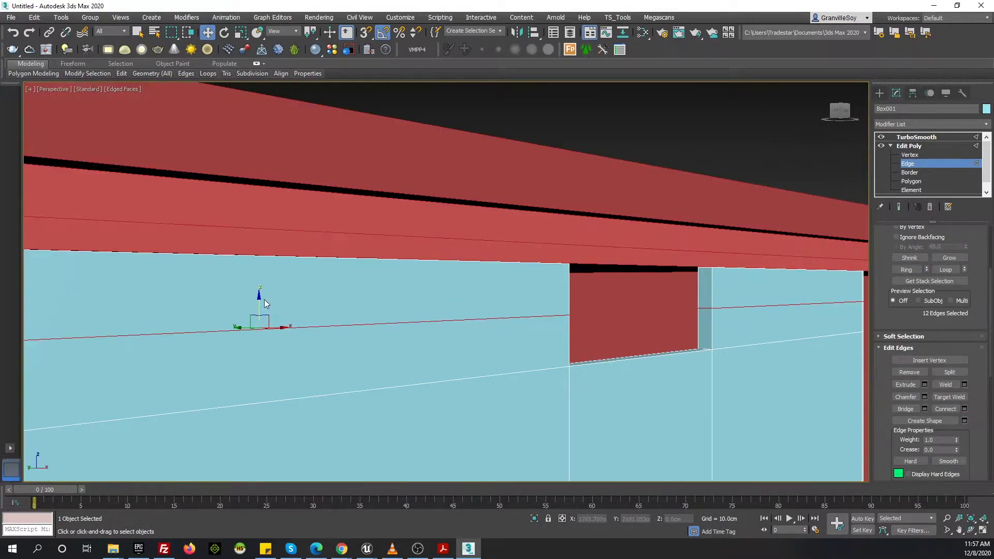
scroll(261, 233, "up", 3)
scroll(275, 186, "down", 4)
middle_click_drag(275, 185, 570, 335, "alt")
scroll(570, 334, "up", 5)
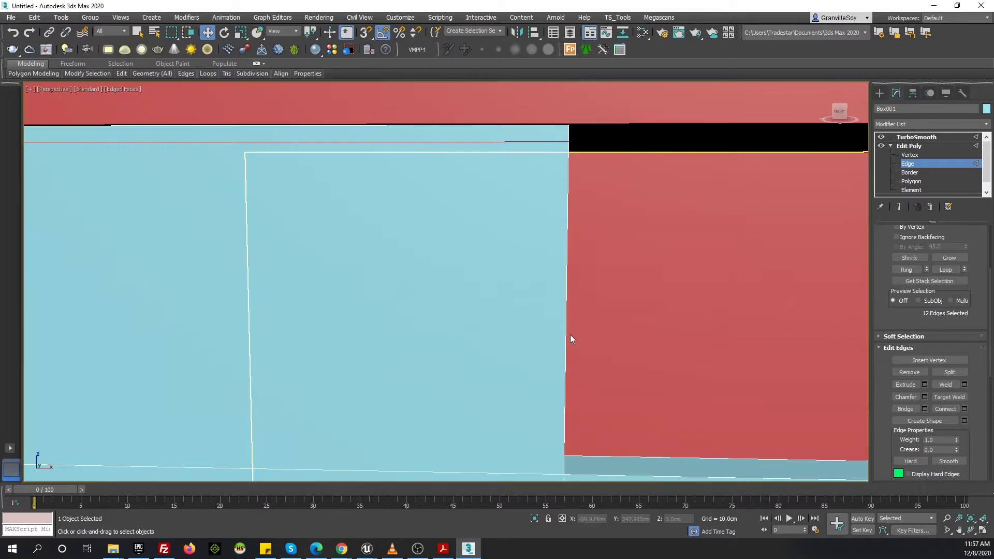
Insert an edge loop across the door and select an edge near the top notch
left_click(211, 96)
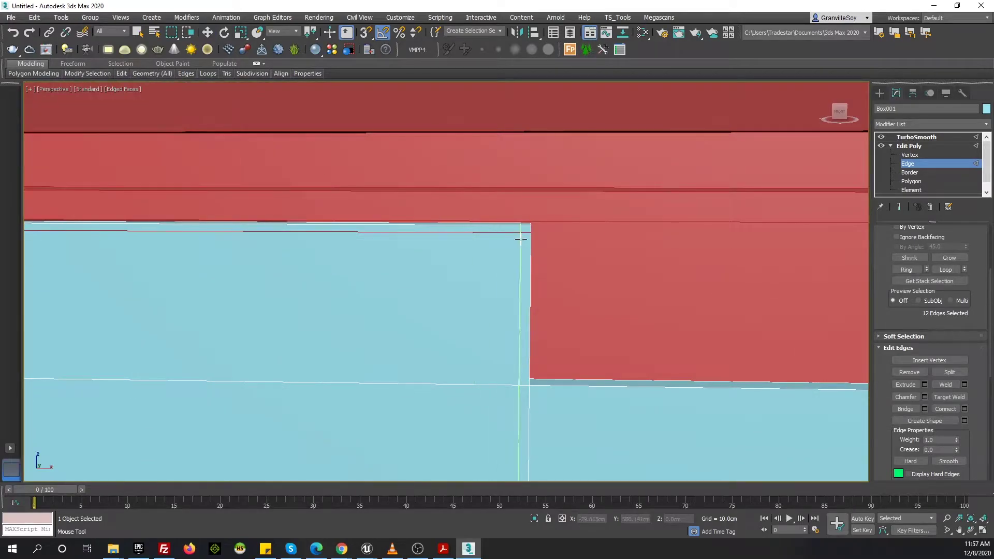
left_click(528, 393)
scroll(650, 366, "down", 4)
scroll(532, 393, "down", 2)
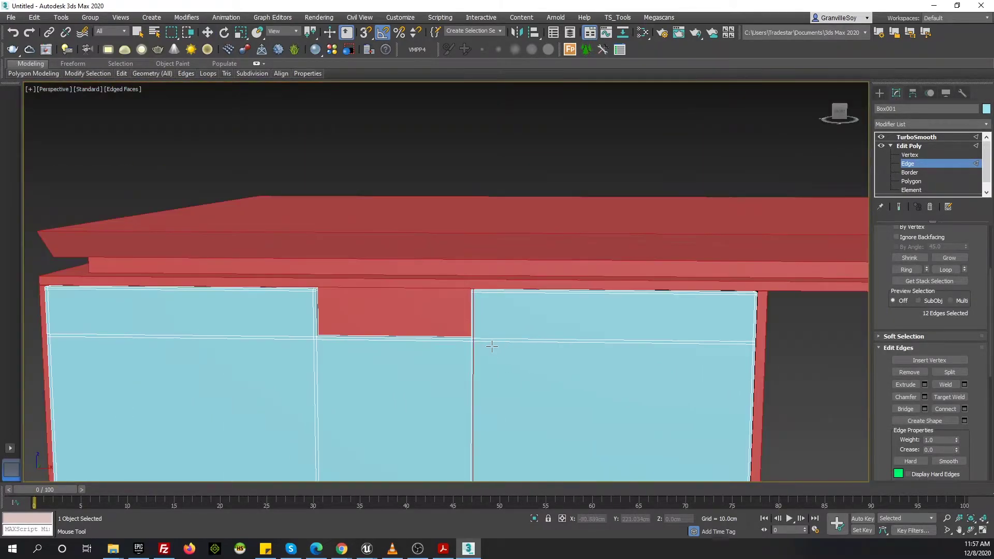
key("w")
left_click(491, 342)
scroll(510, 310, "down", 3)
middle_click_drag(510, 310, 569, 290, "alt")
scroll(585, 219, "up", 5)
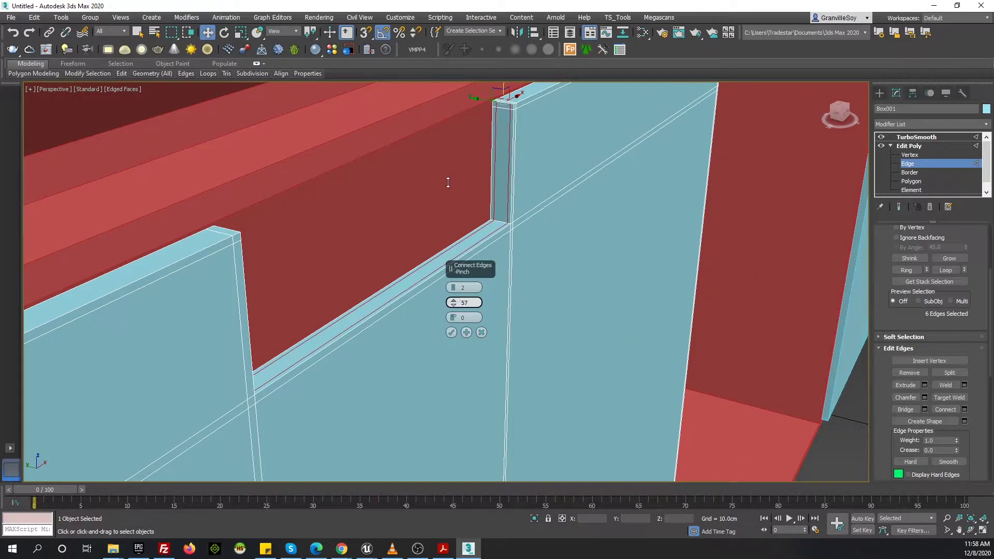
Connect the ringed edges with 2 segments pinched to 41, previewing the smoothed notch
left_click(916, 137)
middle_click_drag(541, 215, 443, 257, "alt")
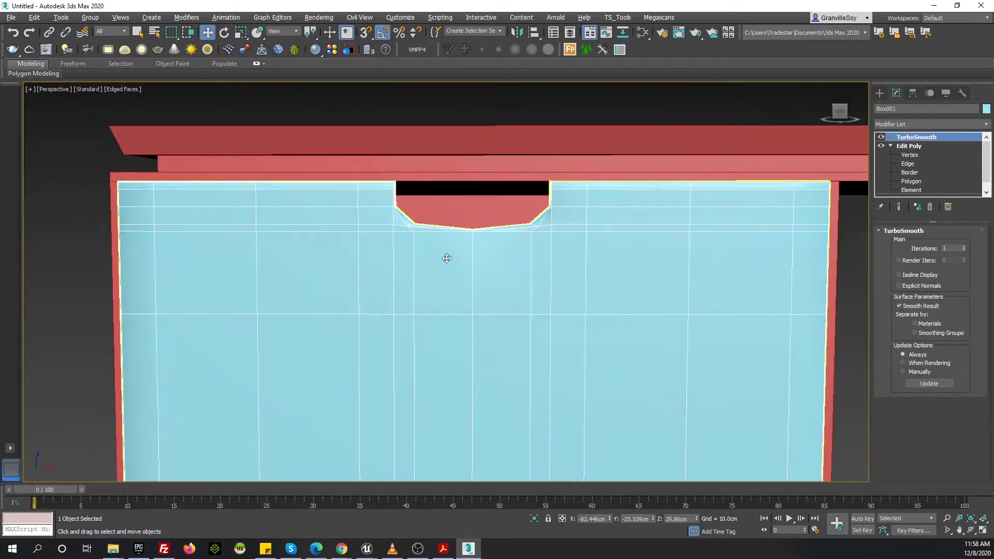
left_click(907, 164)
middle_click_drag(512, 196, 511, 221, "alt")
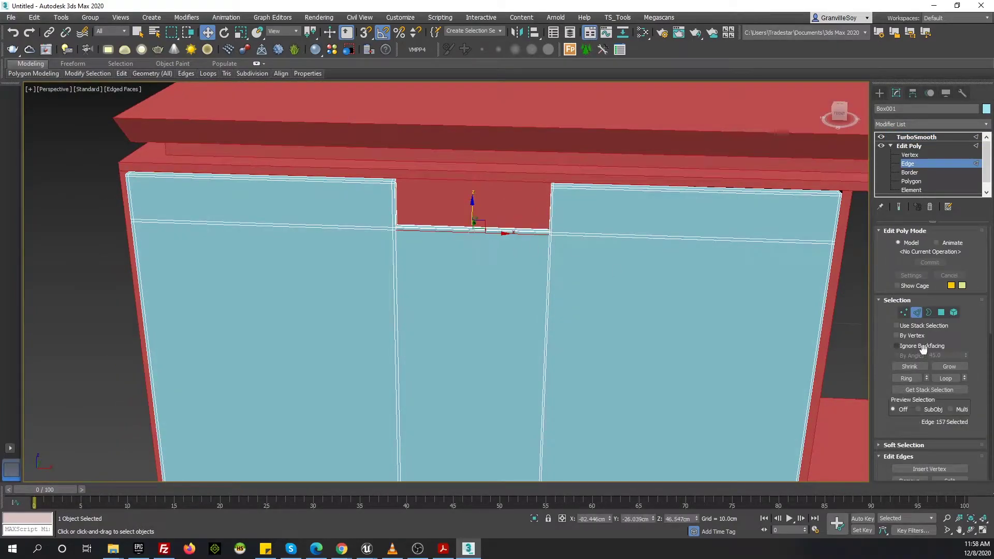
left_click(907, 379)
scroll(908, 381, "down", 3)
left_click(964, 377)
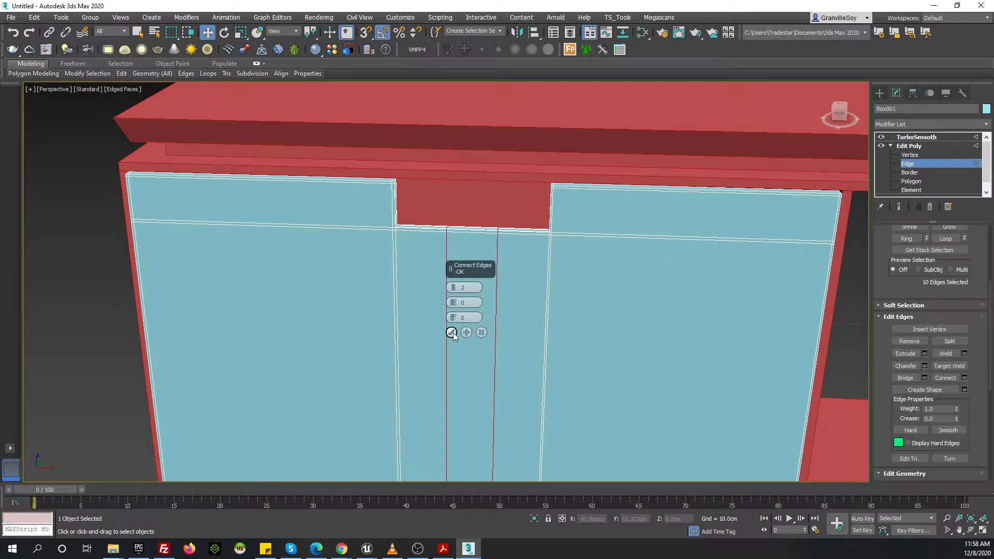
left_click(899, 207)
mouse_move(453, 291)
left_mouse_down()
mouse_move(470, 173)
mouse_move(475, 214)
left_mouse_up()
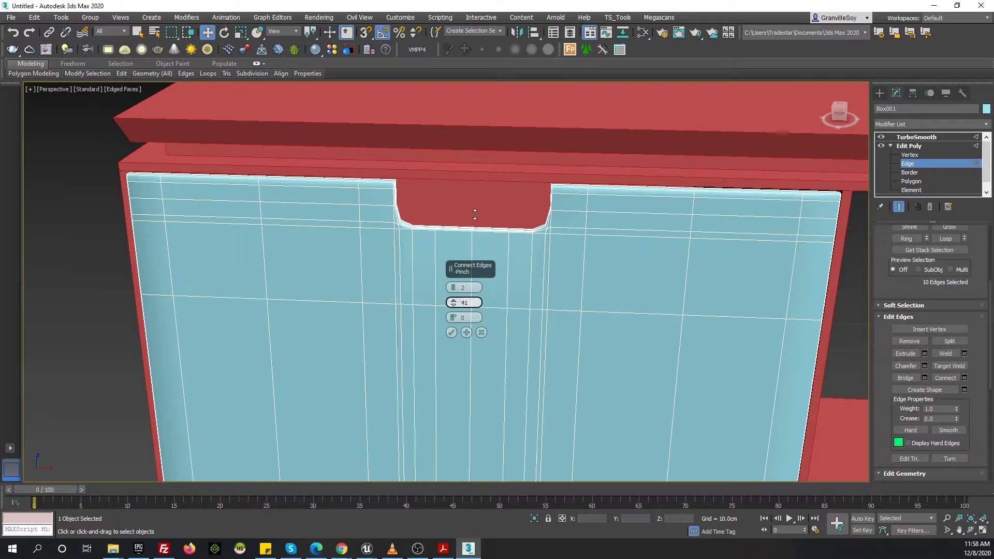
scroll(906, 311, "up", 5)
left_click(916, 136)
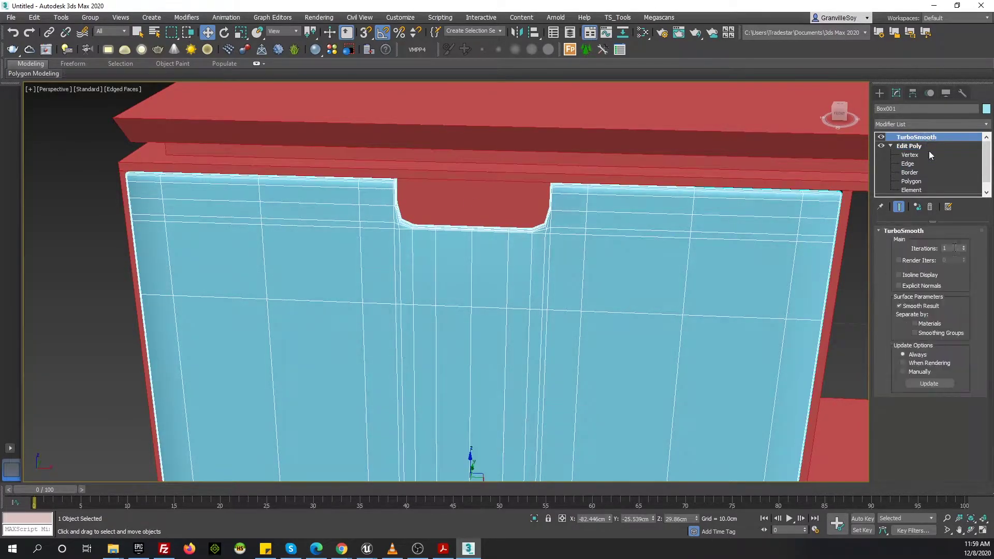
scroll(576, 272, "down", 4)
Deselect the cabinet, hide edged faces, and orbit out to view the whole cabinet
scroll(576, 271, "down", 5)
left_click(678, 253)
key("F4")
middle_click_drag(678, 252, 450, 310, "alt")
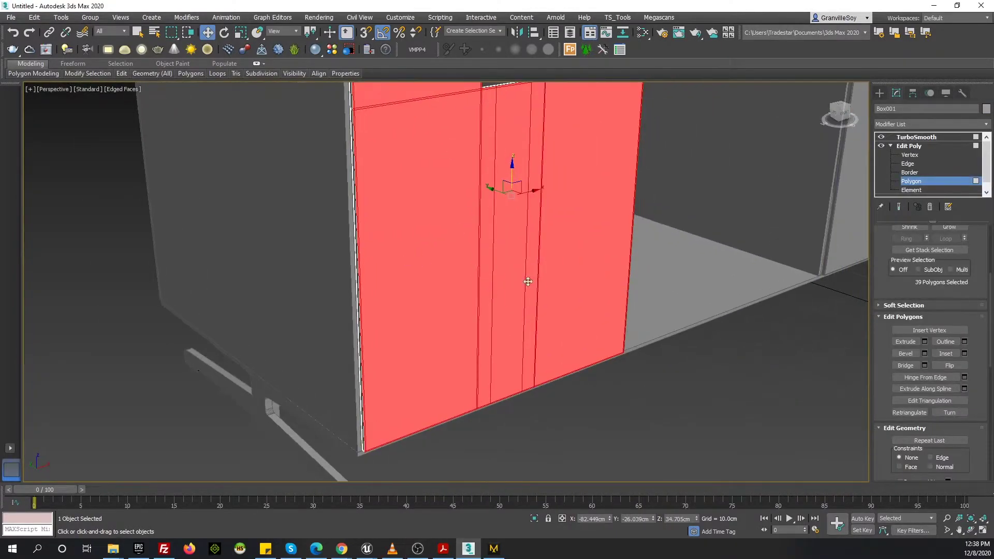
scroll(985, 406, "down", 3)
Detach the door polygons as a cloned object named Object001
left_click(945, 459)
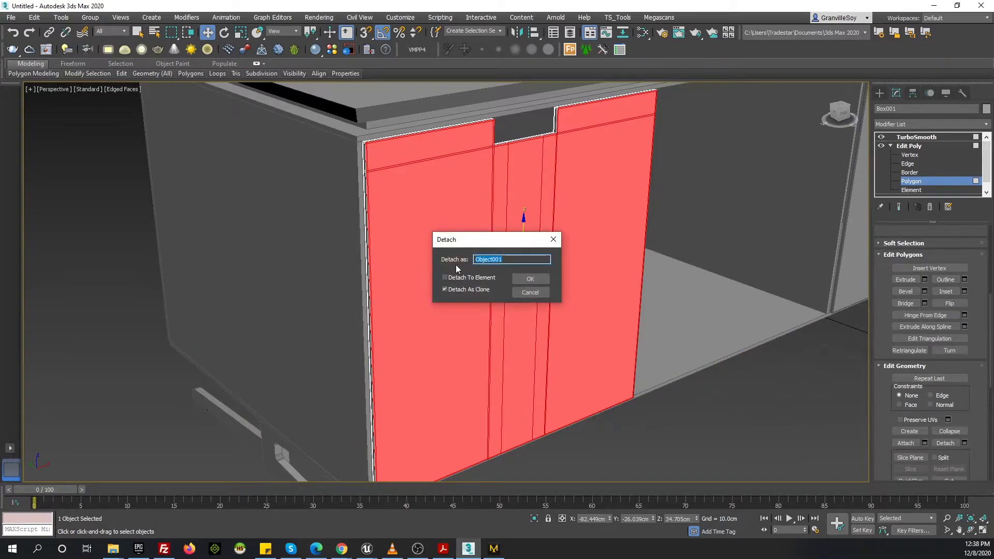
left_click(529, 271)
left_click(543, 216)
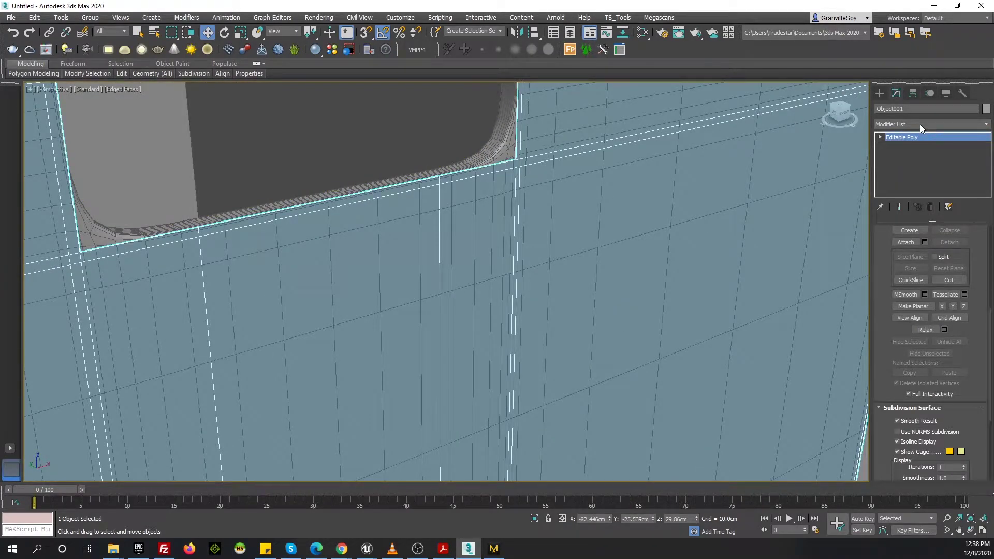
left_click(920, 124)
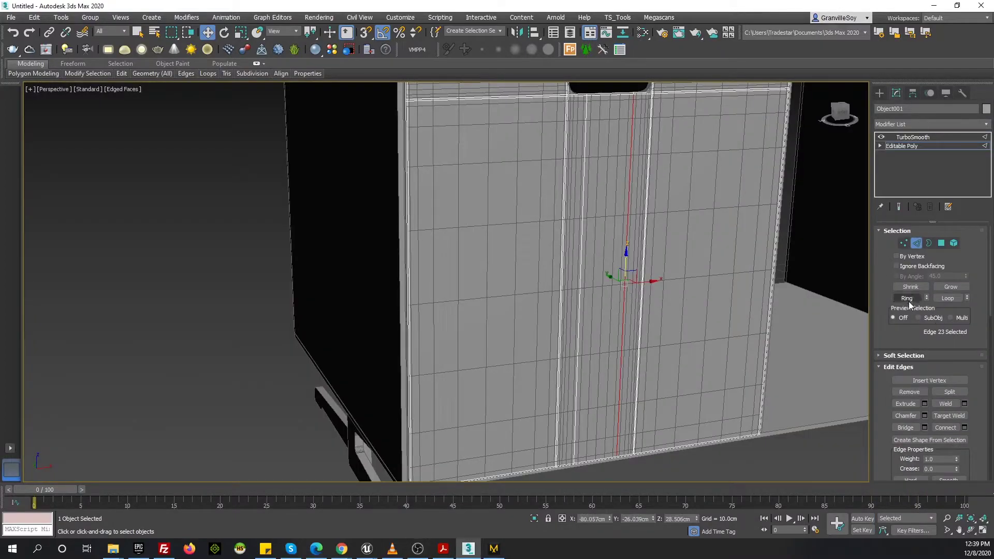
Grid the door by connecting edge rings with 22 horizontal and 30 vertical segments
left_click(907, 299)
left_click(964, 428)
left_click_drag(451, 287, 451, 274)
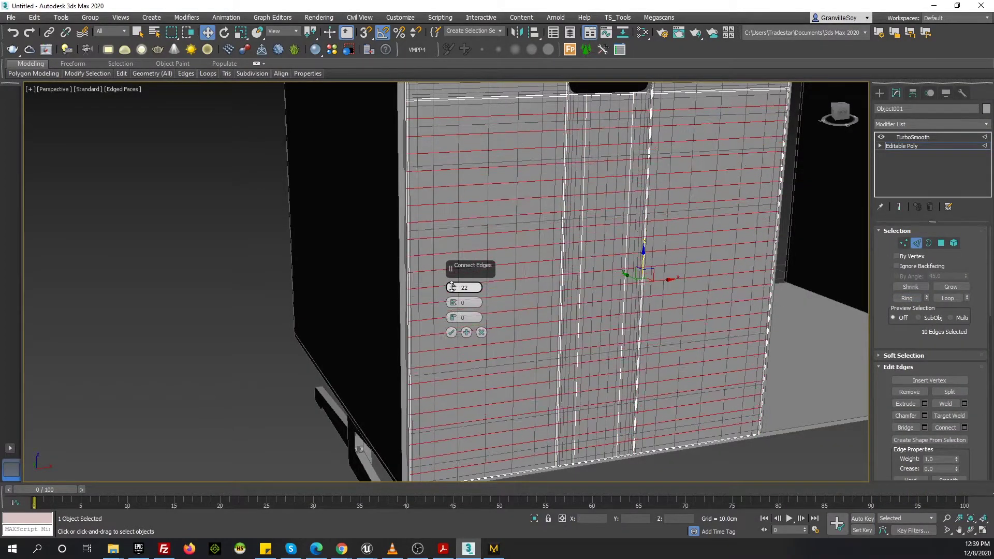
left_click(482, 204)
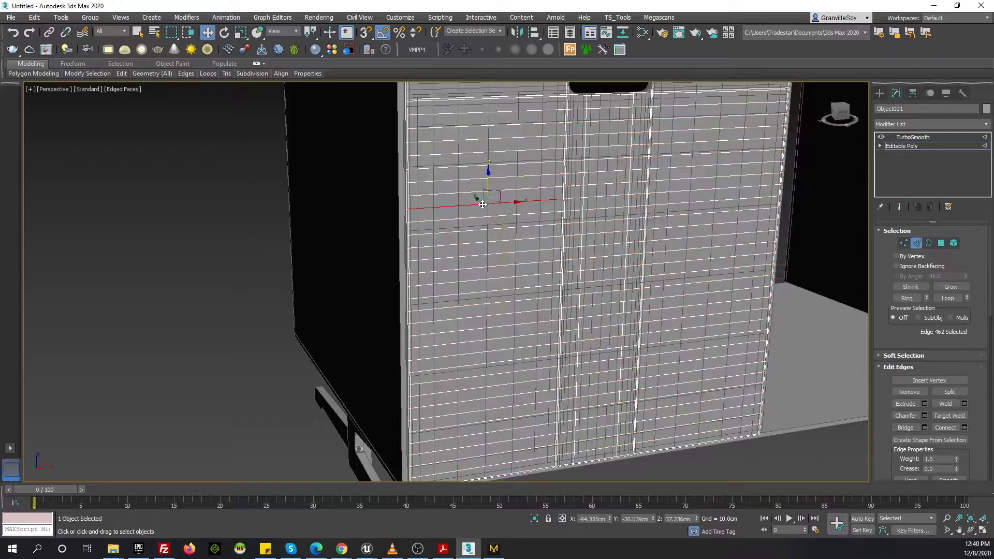
left_click(906, 298)
left_click(964, 428)
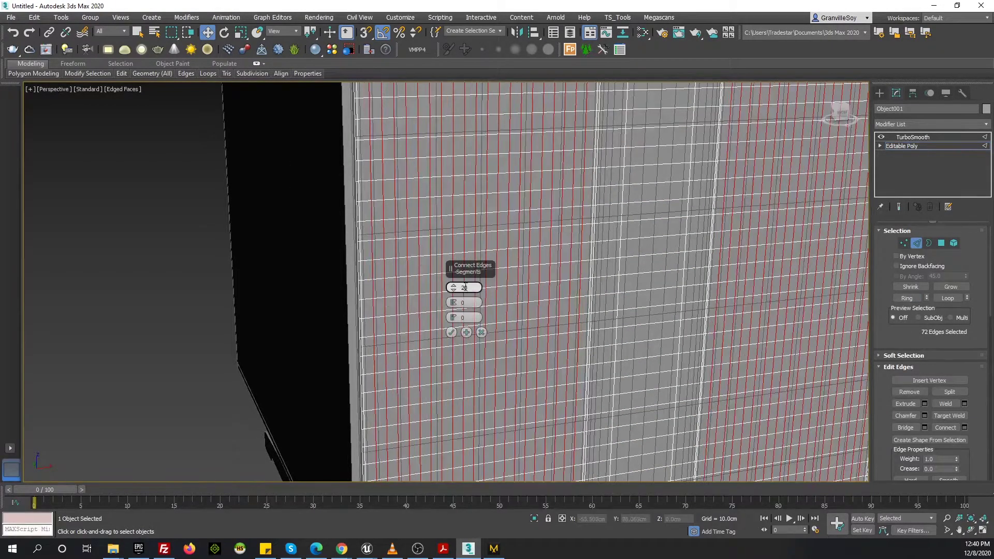
scroll(451, 311, "down", 5)
left_click(451, 332)
scroll(483, 228, "up", 5)
Connect another band's edge ring with 3 segments and select a further ring
left_click(482, 226)
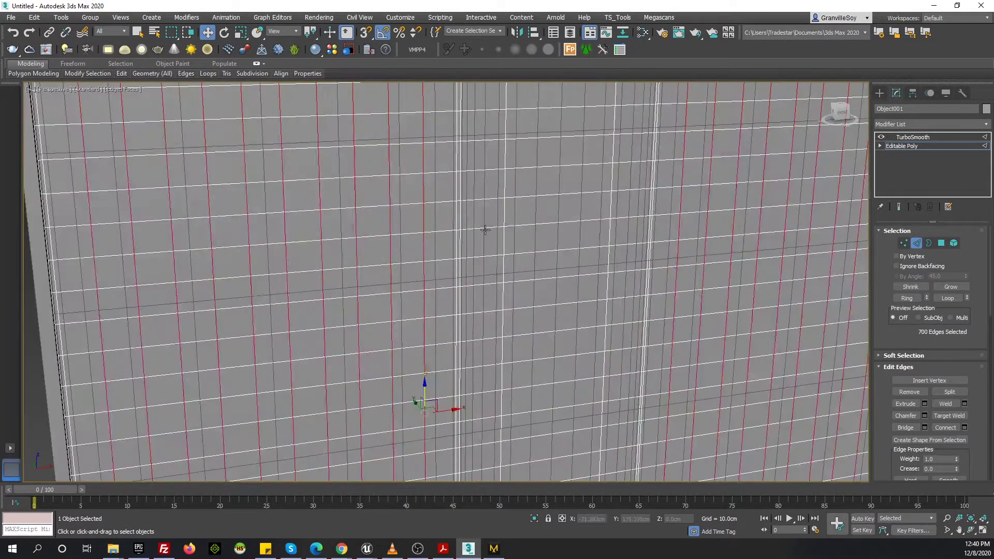
left_click(906, 298)
left_click(964, 428)
key("Return")
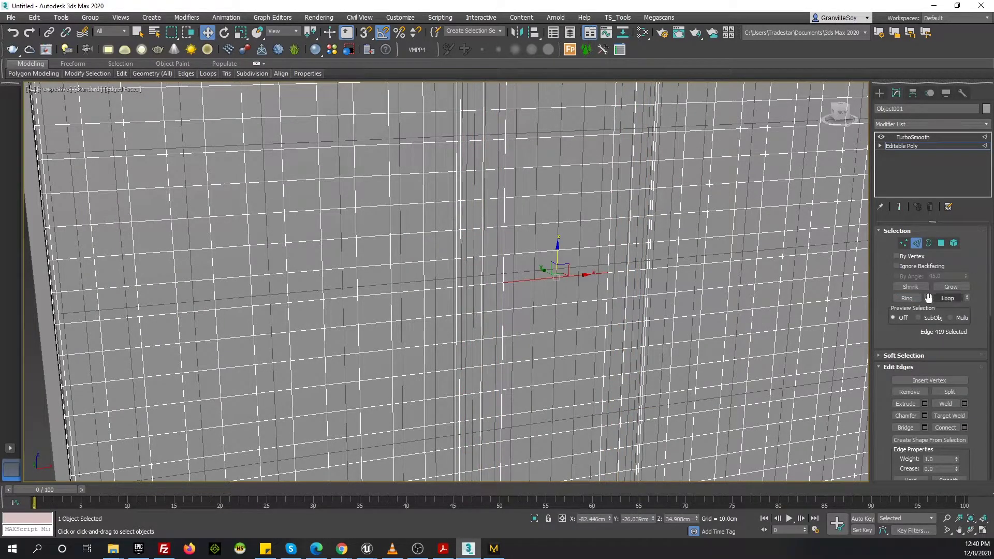
left_click(911, 298)
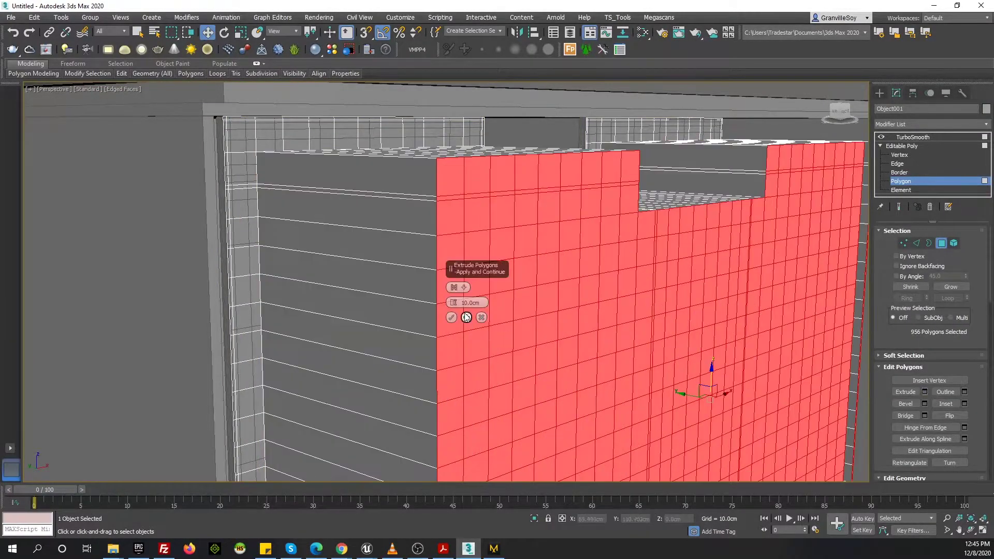
Check the selected faces head-on in Front view, then orbit back in Perspective
mouse_move(590, 329)
middle_mouse_down("alt")
mouse_move(587, 212)
mouse_move(575, 357)
middle_mouse_up("alt")
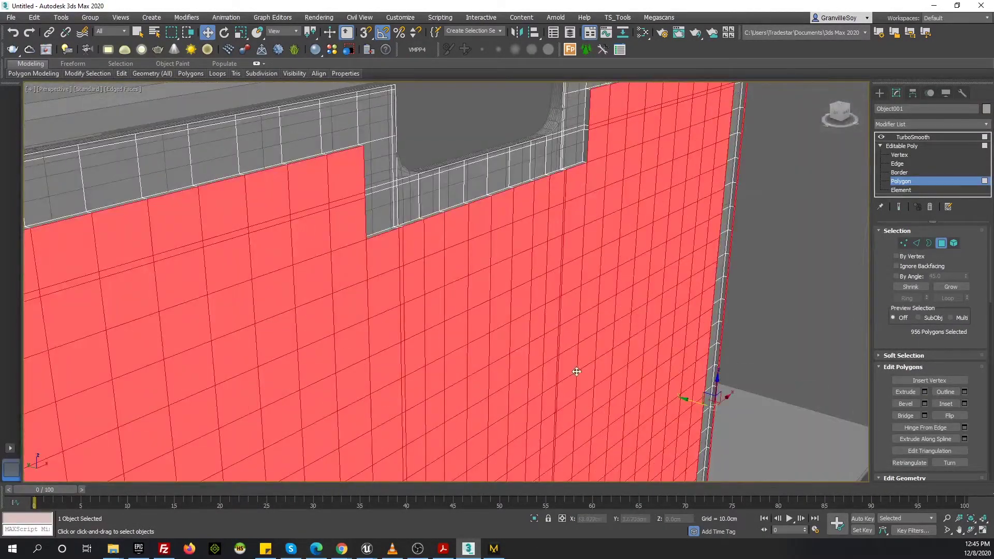
scroll(574, 357, "down", 5)
key("f")
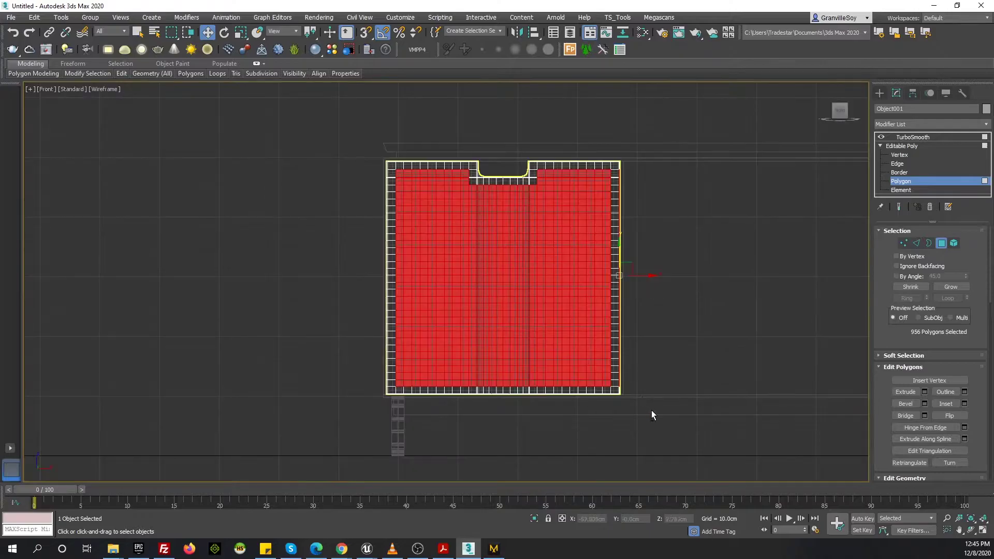
key("p")
mouse_move(623, 168)
middle_mouse_down("alt")
mouse_move(455, 317)
mouse_move(568, 365)
mouse_move(537, 416)
mouse_move(572, 406)
middle_mouse_up("alt")
scroll(568, 366, "down", 2)
scroll(548, 394, "up", 3)
Add a Noise modifier above TurboSmooth with 0.3cm Z strength and roughness 0.475
scroll(573, 407, "down", 2)
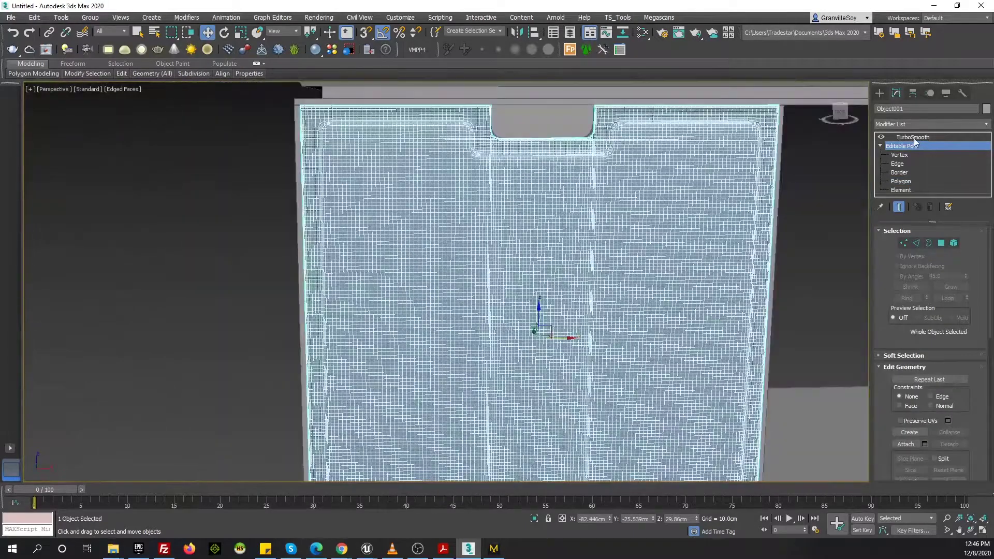
left_click(912, 138)
key("n")
key("Return")
key("F4")
scroll(210, 421, "down", 3)
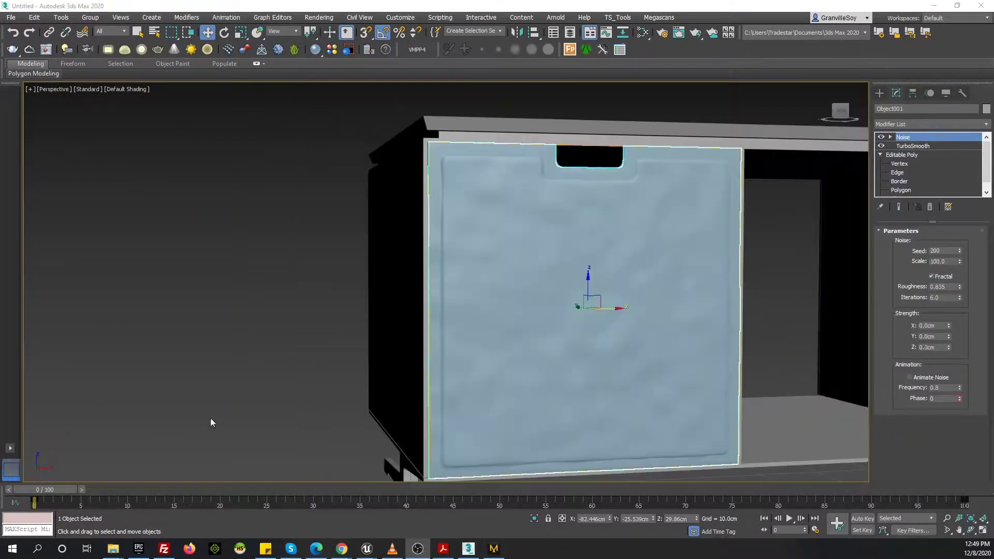
scroll(577, 244, "up", 4)
scroll(578, 244, "down", 4)
scroll(535, 300, "up", 1)
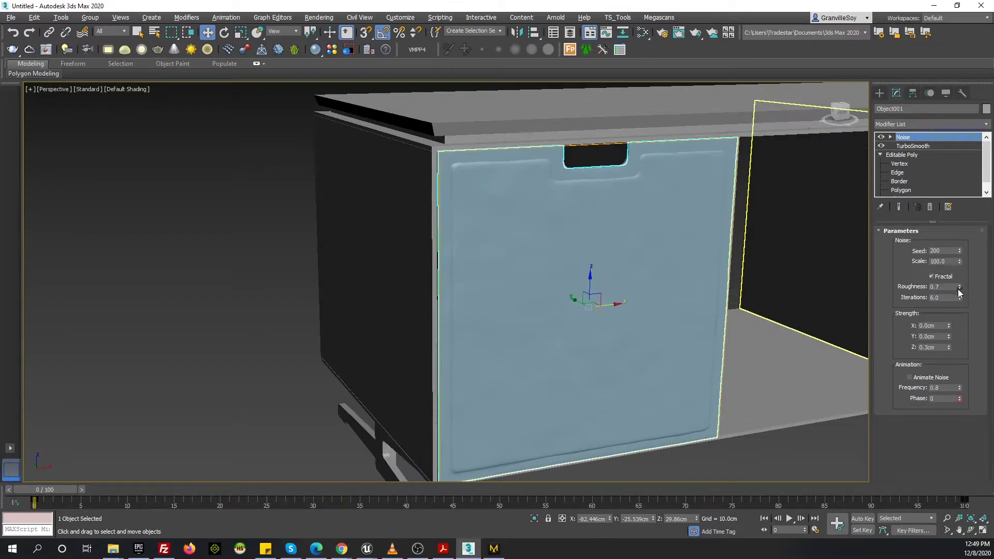
left_click_drag(959, 286, 958, 300)
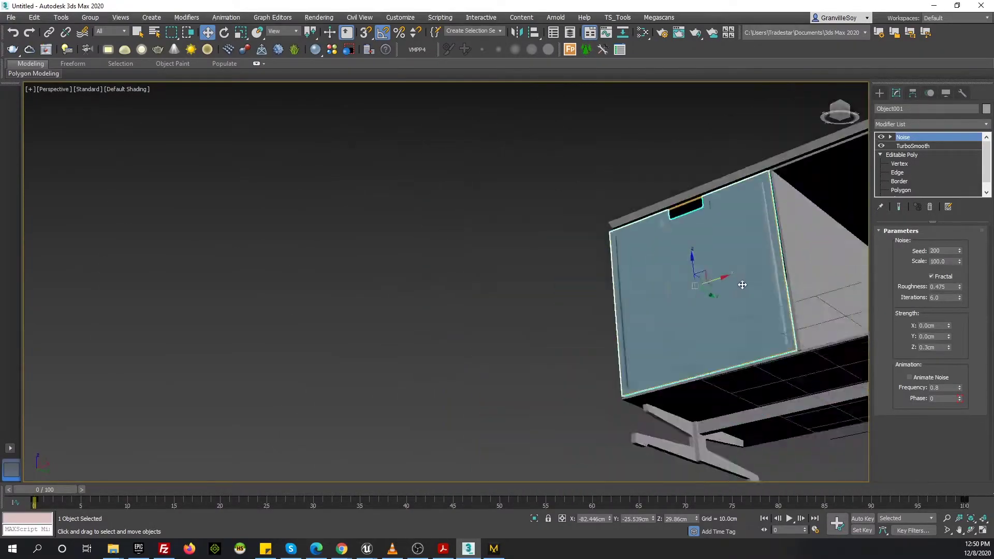
middle_click_drag(802, 320, 718, 292, "alt")
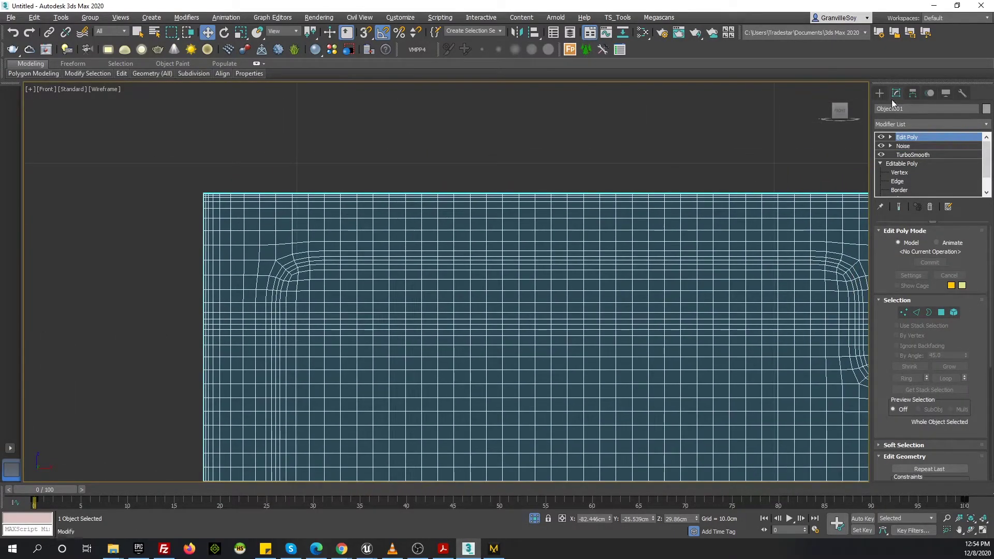
Create a small box near the door top and view it from the Top view
left_click(879, 93)
left_click(910, 155)
left_click_drag(372, 249, 396, 253)
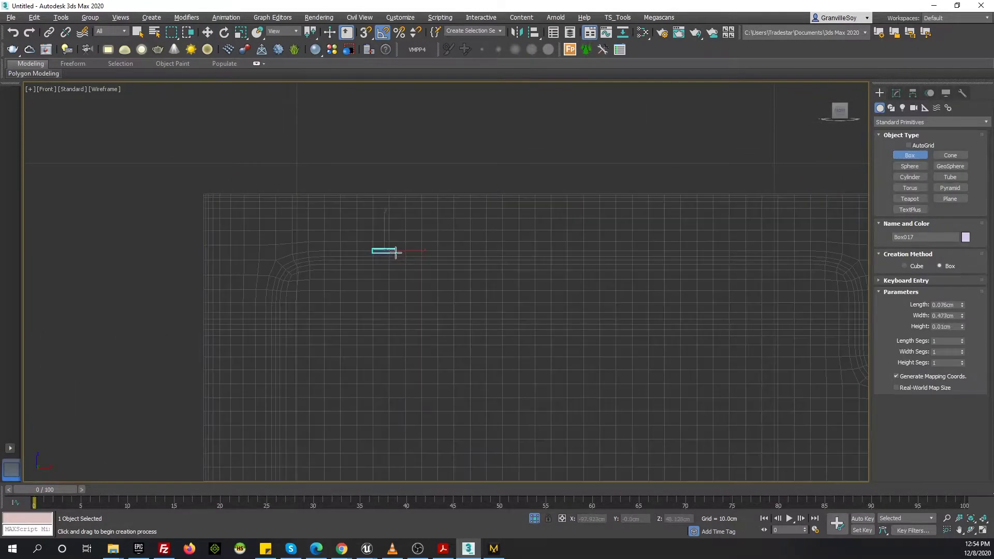
key("w")
key("t")
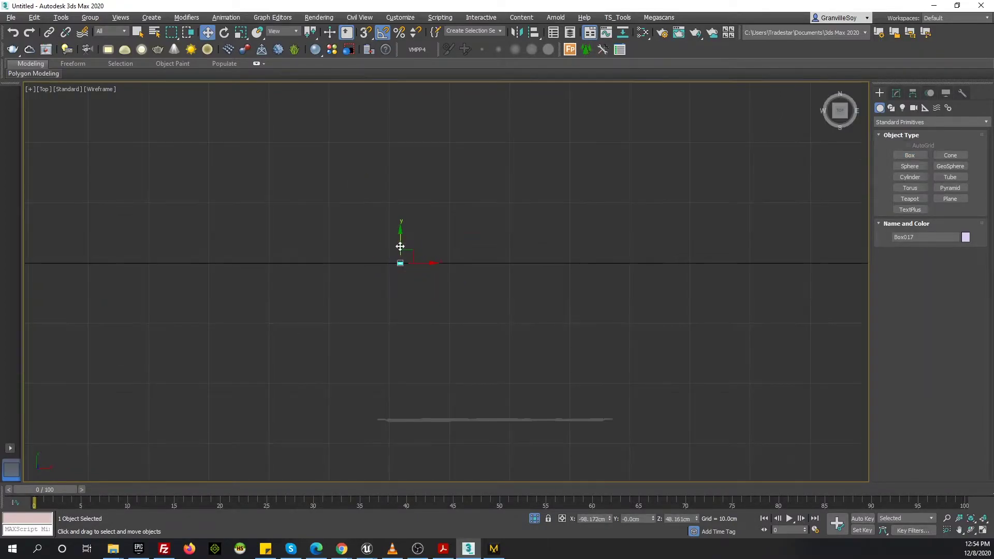
scroll(454, 309, "up", 3)
scroll(453, 309, "up", 2)
scroll(472, 276, "up", 10)
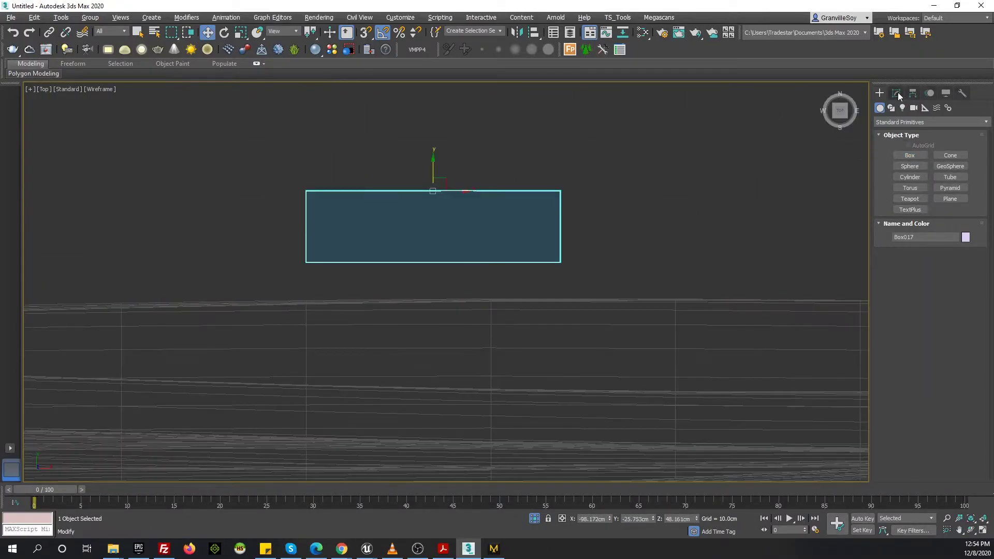
Convert the box to Editable Poly, connect edges across it, and select all vertices for scaling
left_click(896, 92)
left_click(916, 242)
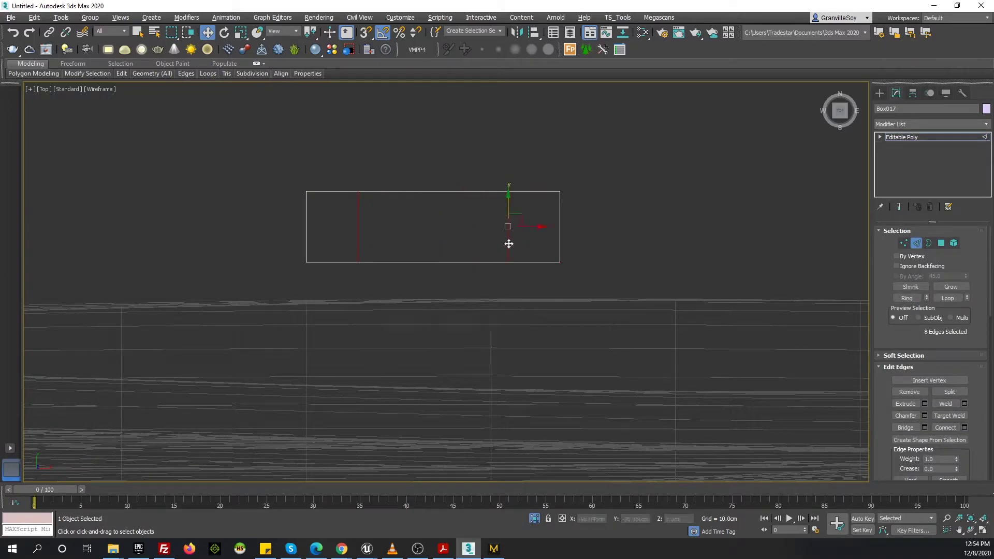
left_click(452, 332)
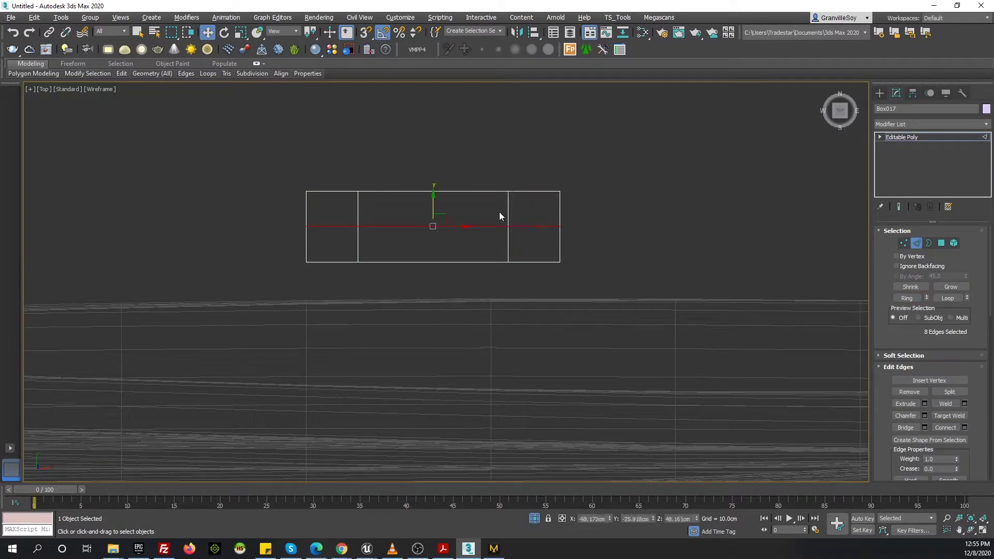
key("1")
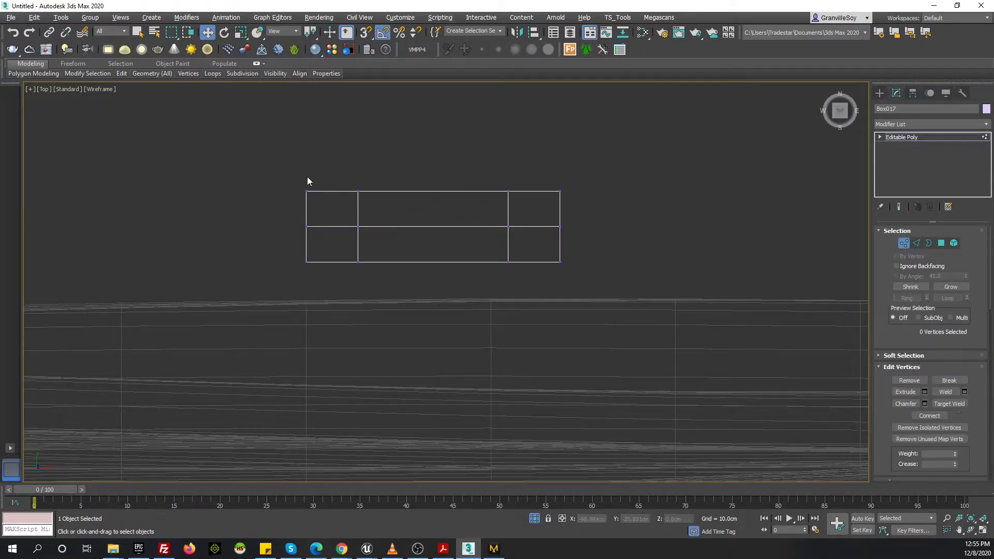
key("ctrl+a")
key("r")
middle_click_drag(426, 220, 441, 255)
Delete the box's top-middle faces to notch it and select the middle-line edges
key("4")
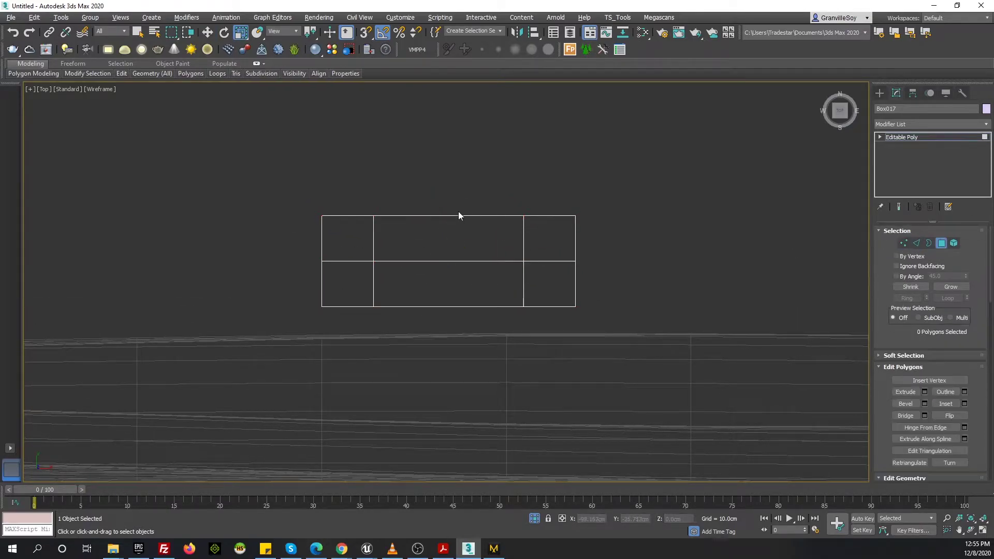
left_click(435, 231)
left_click(905, 415)
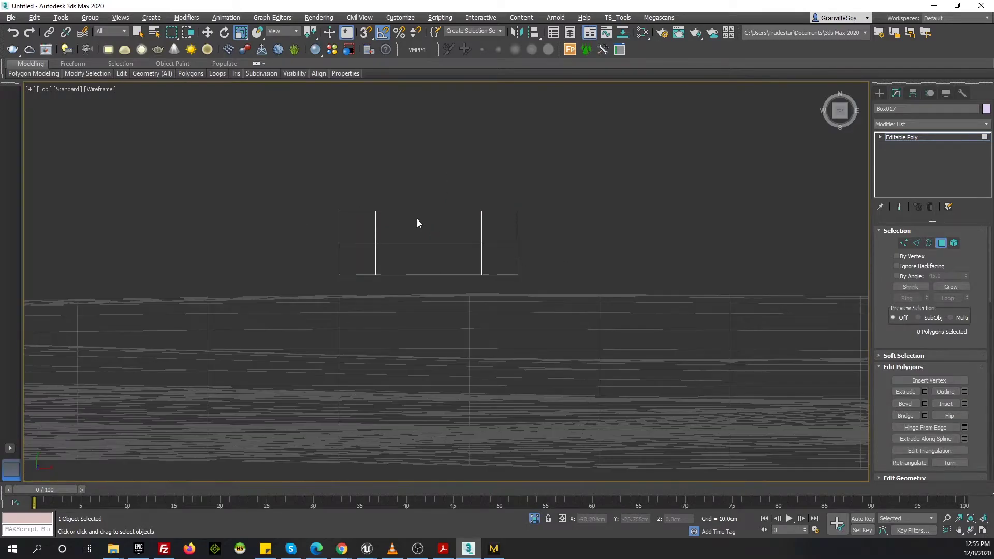
key("2")
middle_click_drag(466, 243, 520, 178)
Add a connecting edge along the middle and inspect the piece in Perspective
key("1")
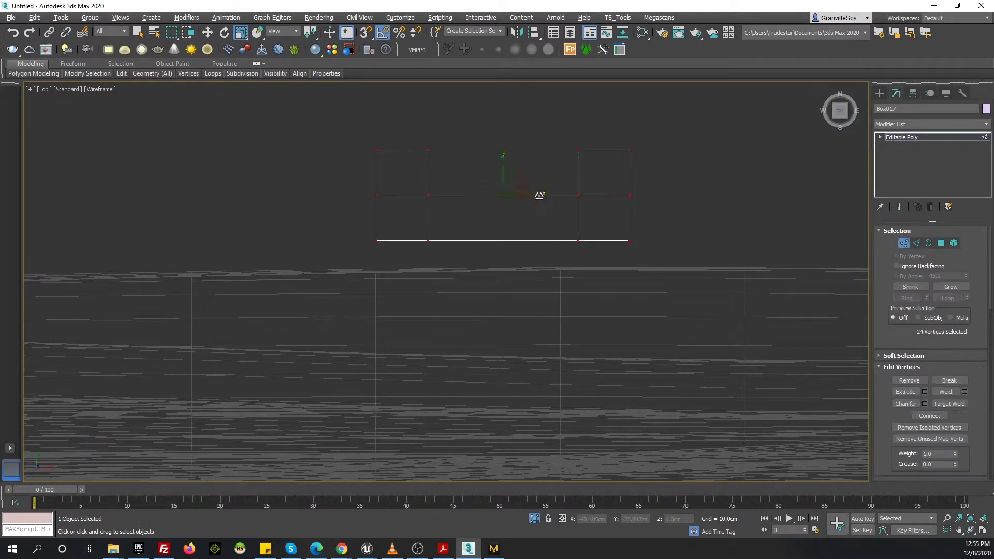
key("2")
key("w")
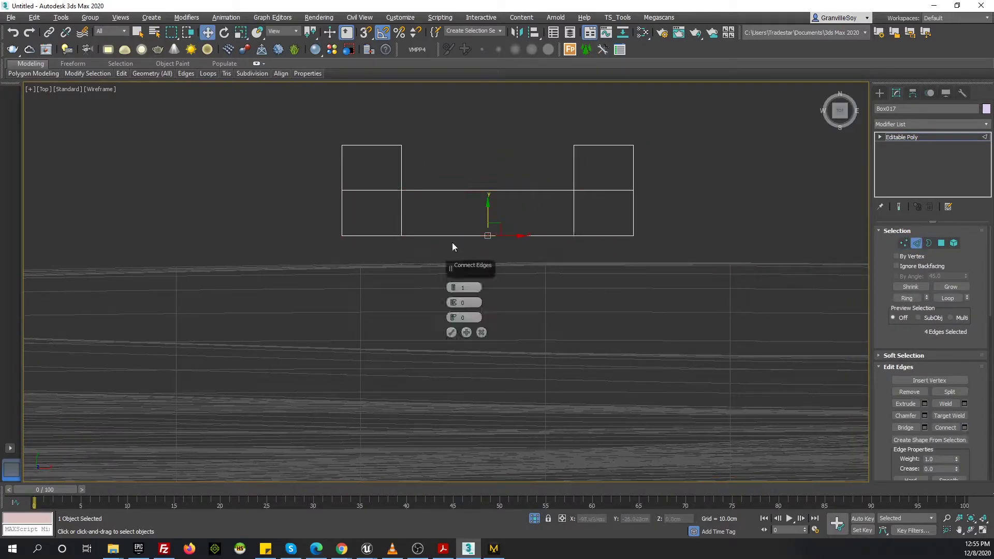
left_click(451, 333)
left_click(904, 244)
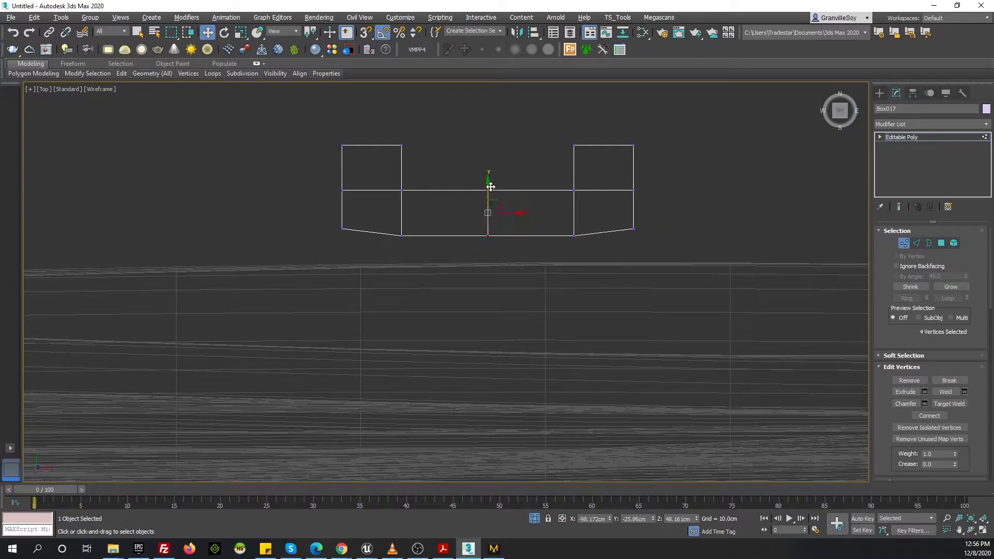
key("p")
middle_click_drag(533, 200, 509, 239, "alt")
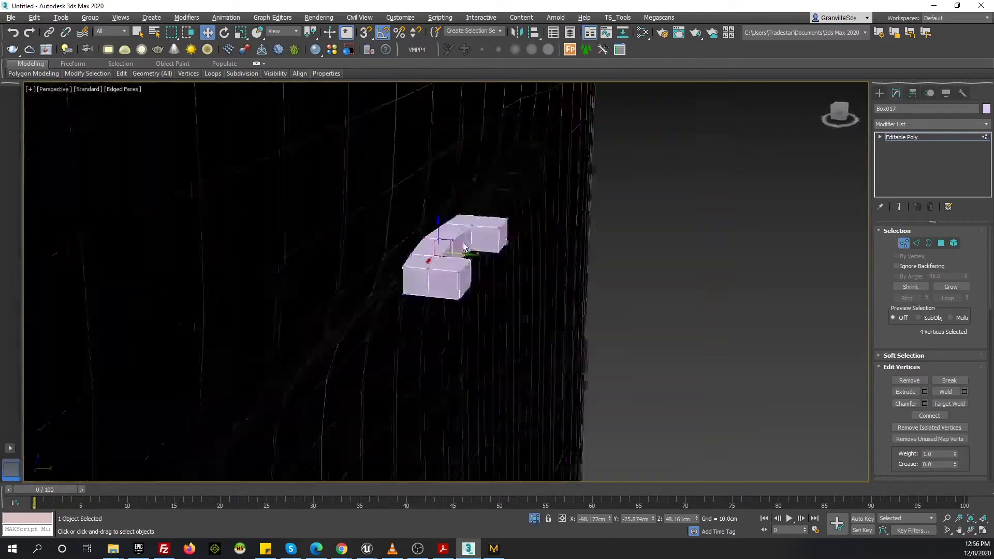
Add TurboSmooth to round the U-shaped box into a curved tube
key("4")
left_click(941, 243)
left_click(917, 122)
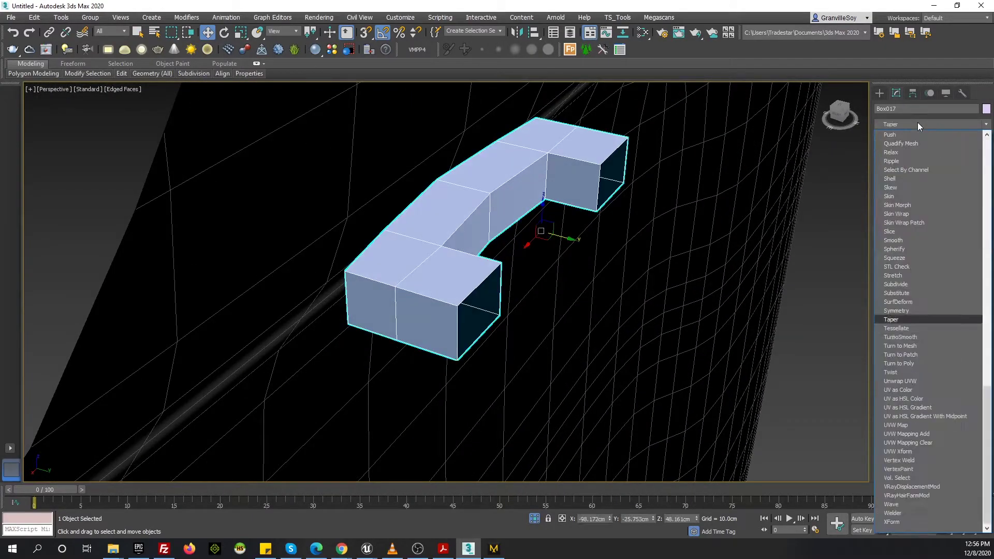
type("turbo")
key("Return")
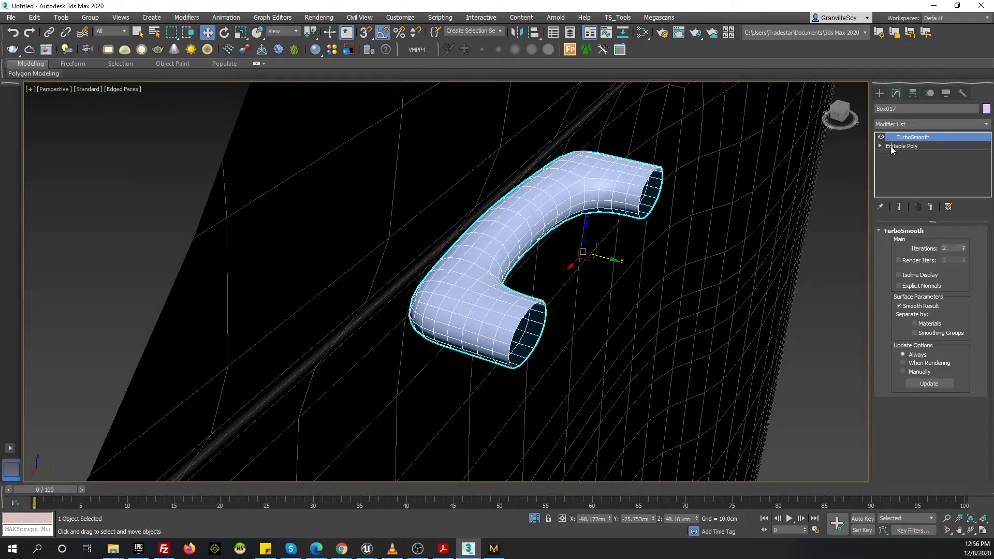
Drop to Box017's Editable Poly vertex level with Show End Result turned off
left_click(890, 146)
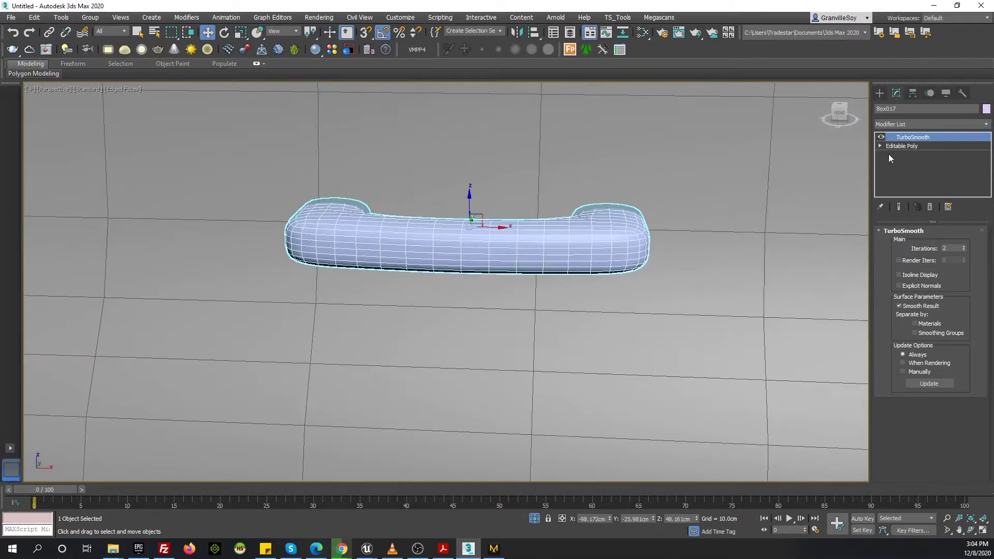
left_click(885, 146)
left_click(898, 207)
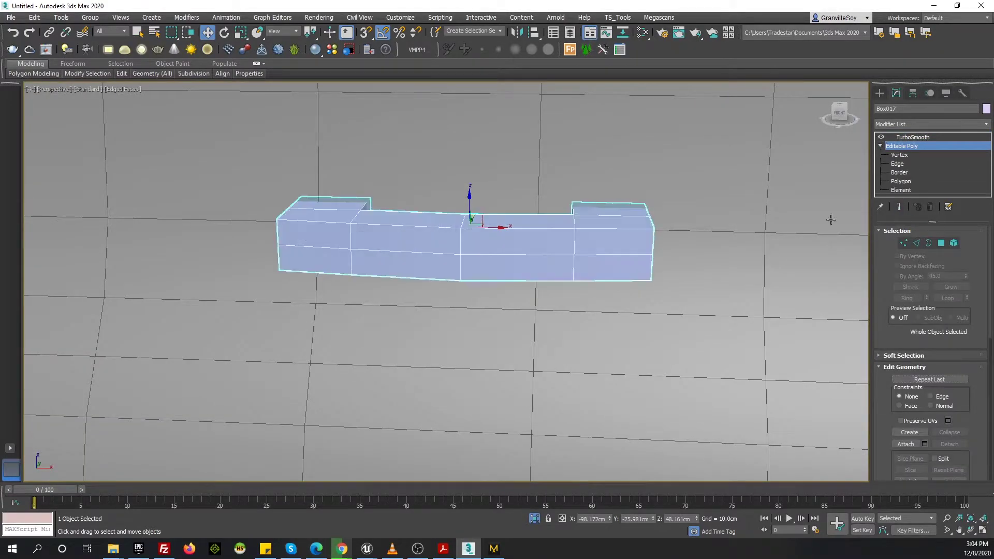
key("1")
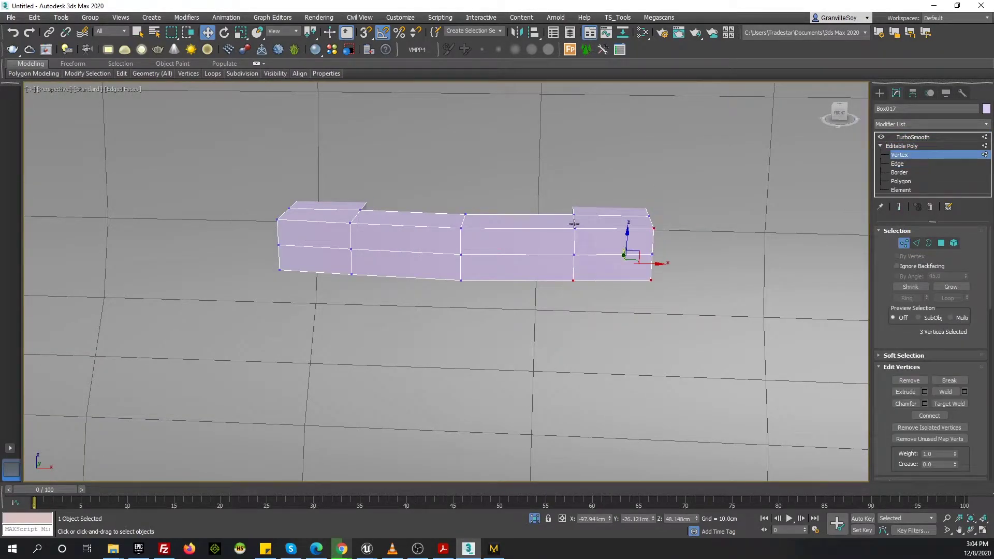
Select the bead's left-end, top-edge and right-end vertices for reshaping
left_click(280, 272, "ctrl")
middle_click_drag(362, 260, 349, 254)
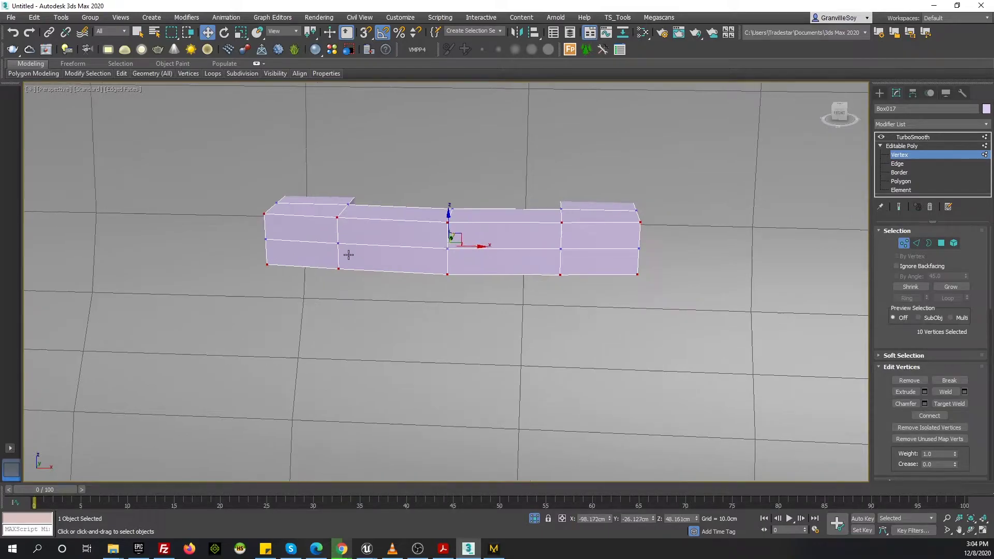
mouse_move(456, 228)
middle_mouse_down("alt")
mouse_move(581, 228)
mouse_move(295, 228)
mouse_move(498, 162)
mouse_move(347, 257)
middle_mouse_up("alt")
left_click(343, 223, "ctrl")
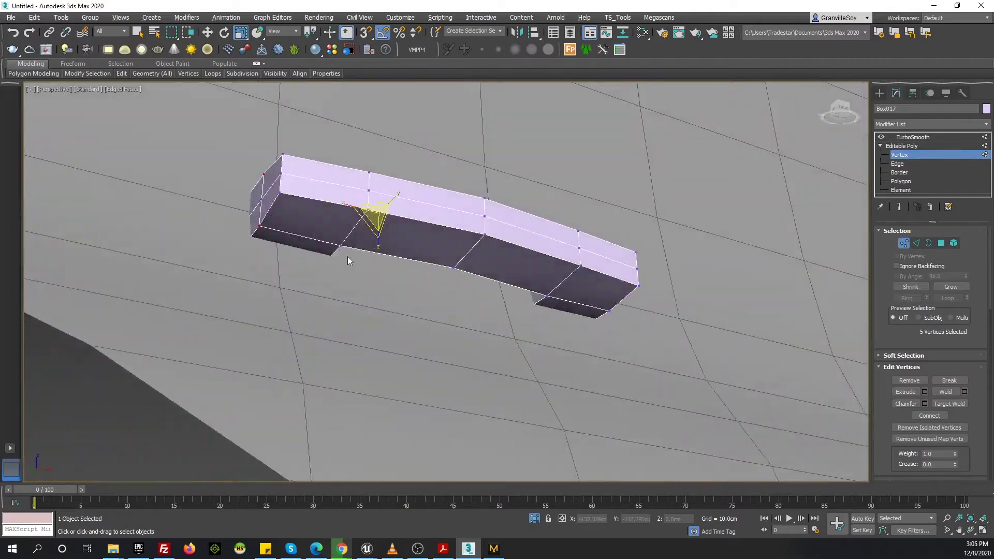
mouse_move(607, 311)
middle_mouse_down("alt")
mouse_move(451, 200)
mouse_move(809, 253)
middle_mouse_up("alt")
left_click(451, 200, "ctrl")
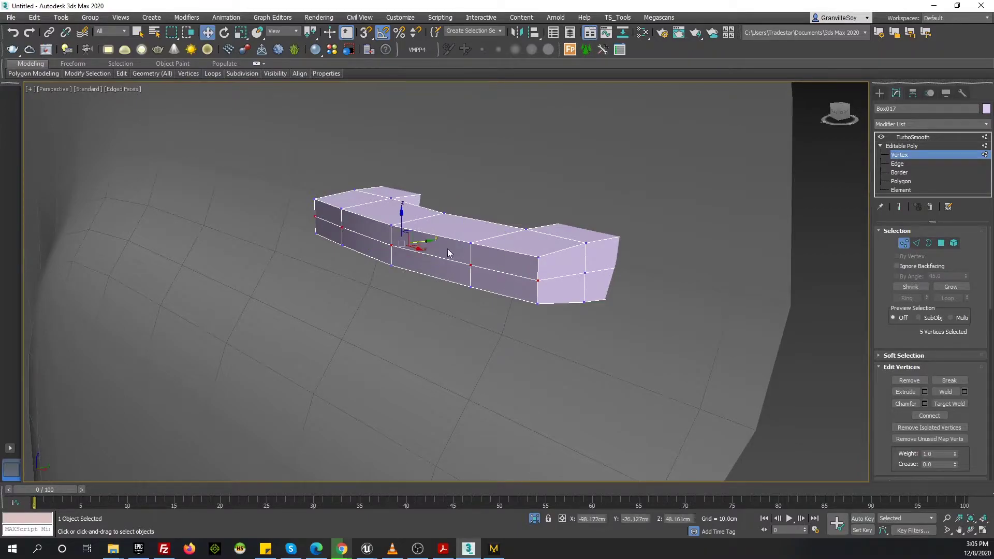
left_click(584, 273)
mouse_move(584, 272)
middle_mouse_down("alt")
mouse_move(562, 264)
mouse_move(528, 324)
middle_mouse_up("alt")
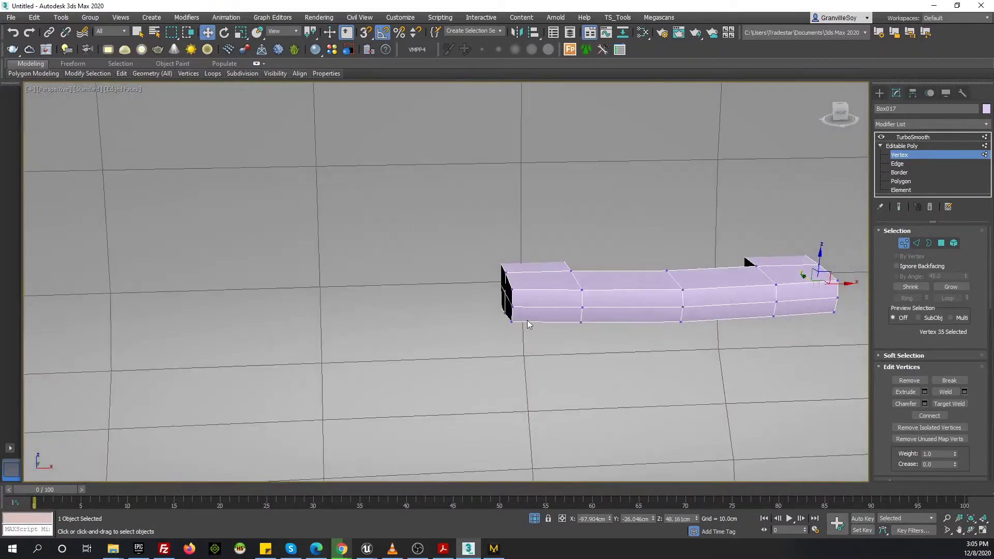
left_click(504, 287, "ctrl")
key("F3")
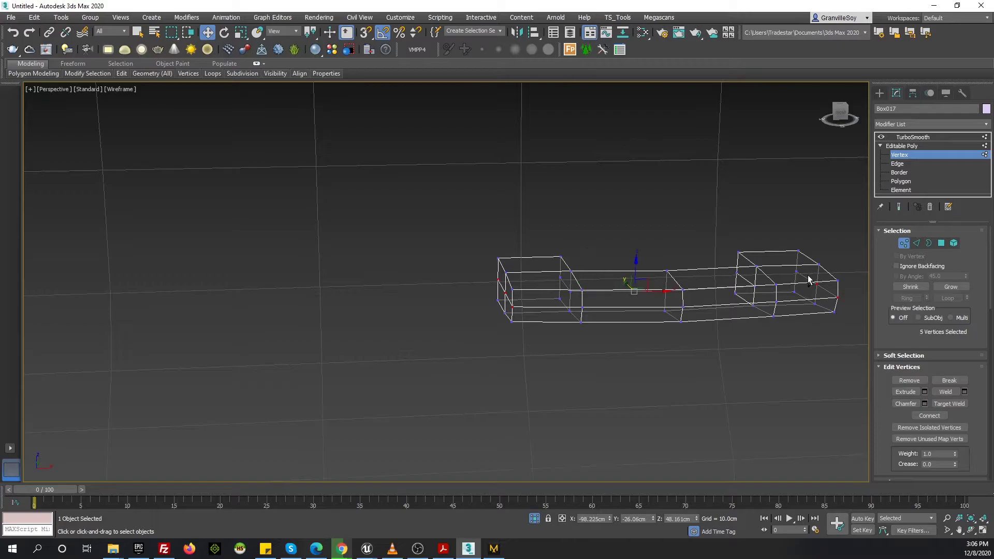
left_click(797, 271, "ctrl")
middle_click_drag(797, 272, 679, 309, "alt")
Scale the selected vertices into a slim bead, then return to the TurboSmooth result
key("r")
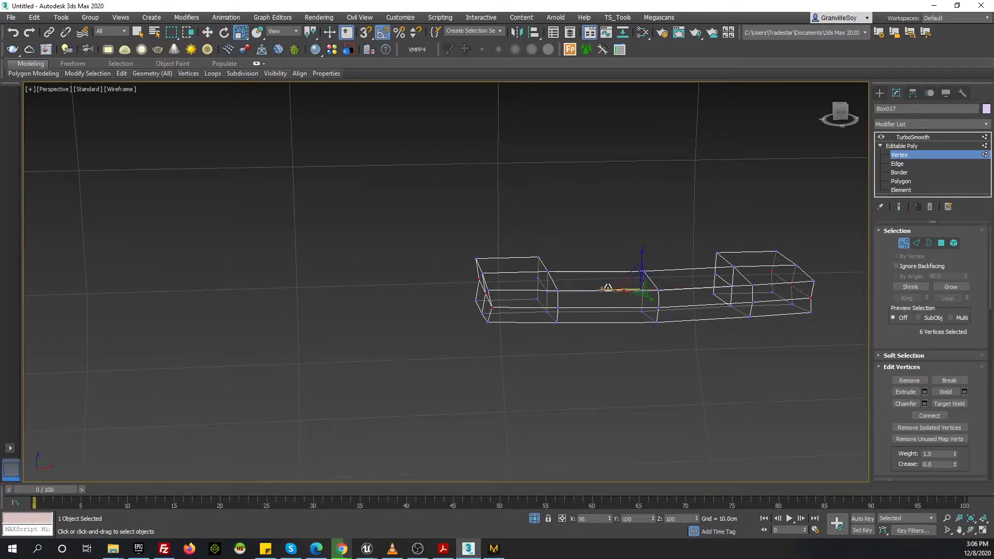
key("1")
left_click(913, 137)
key("F3")
scroll(576, 222, "down", 3)
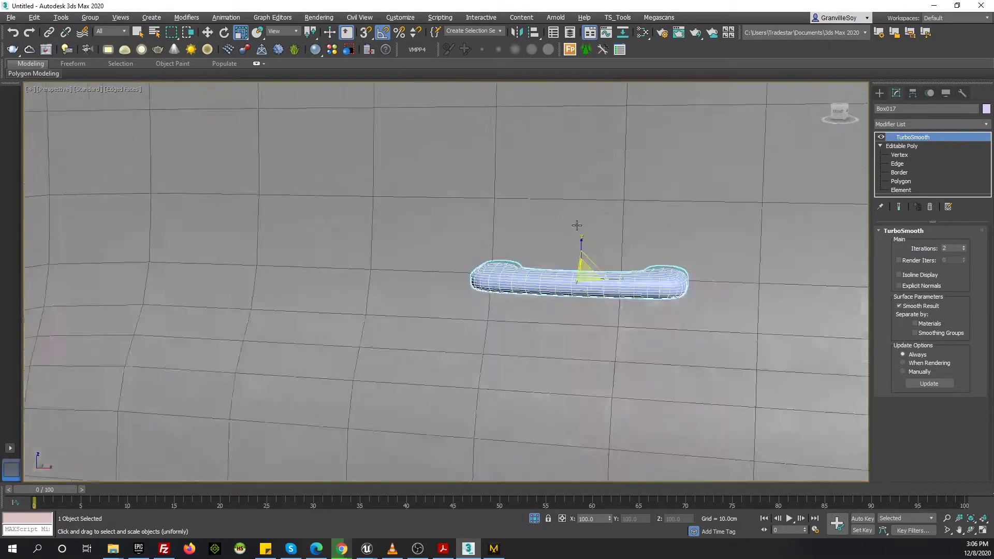
In Front view, shift-copy the bead along X as 500 instances
key("f")
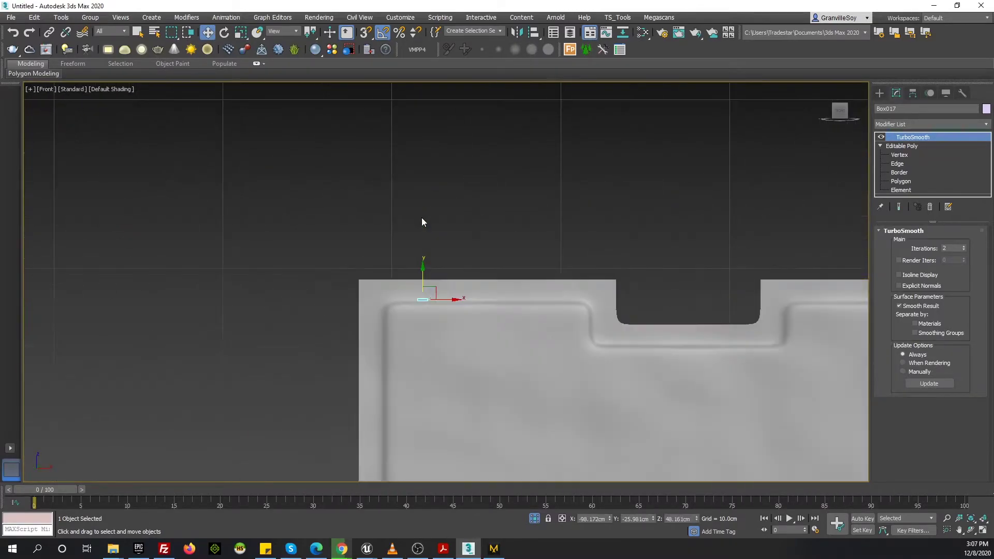
scroll(421, 222, "up", 3)
key("w")
scroll(243, 228, "up", 5)
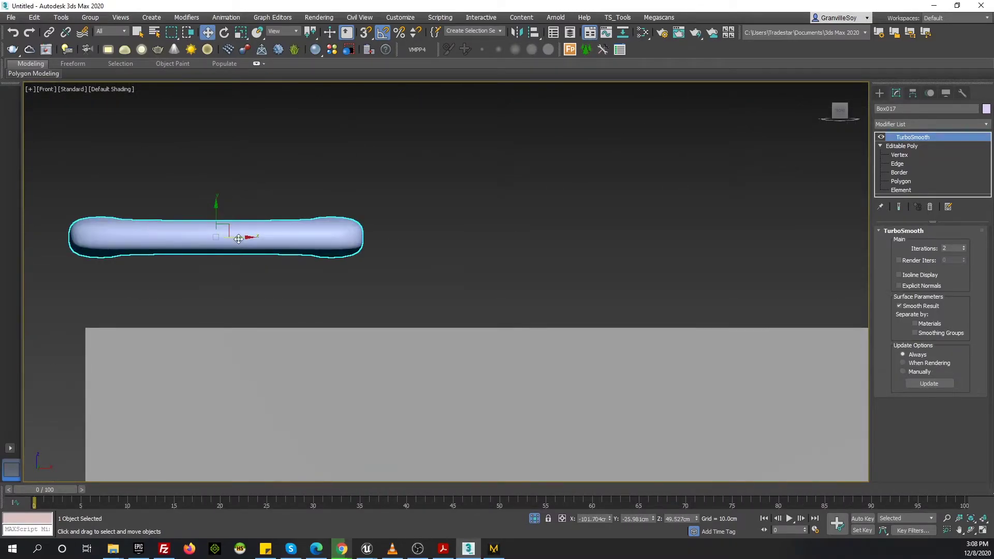
left_click_drag(238, 239, 531, 233, "shift")
key("Escape")
left_click_drag(352, 247, 534, 267, "shift")
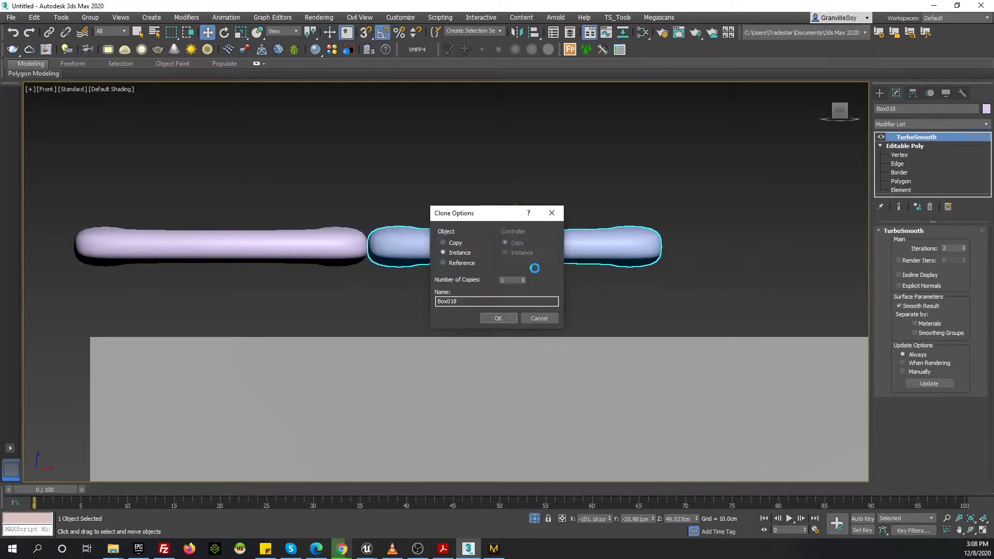
left_click(500, 318)
Select across the full row of bead copies along the top edge
scroll(495, 321, "down", 5)
left_click_drag(120, 221, 806, 248)
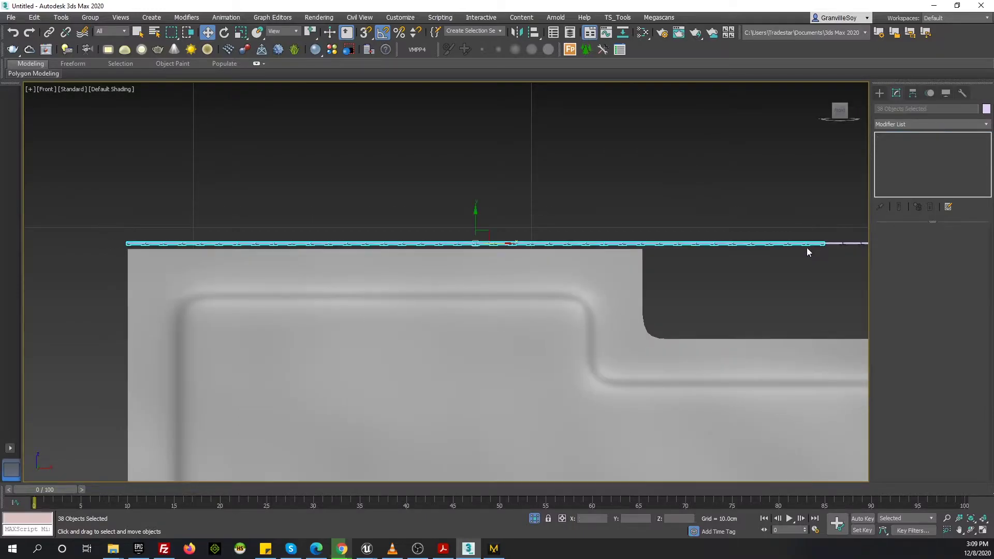
middle_click_drag(806, 247, 232, 211)
scroll(762, 252, "down", 3)
scroll(497, 257, "down", 3)
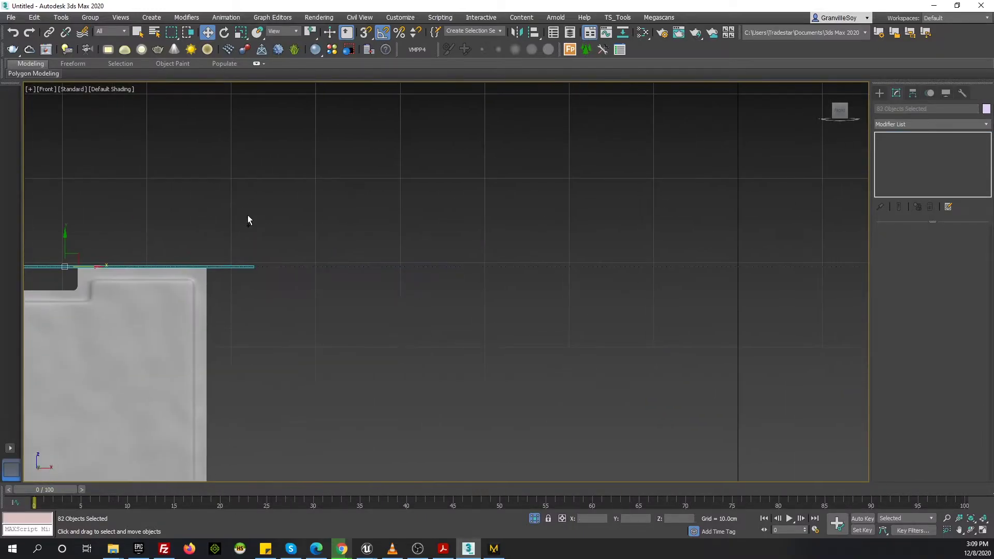
left_click_drag(295, 230, 824, 368)
scroll(825, 368, "down", 3)
left_click_drag(344, 266, 488, 355)
middle_click_drag(488, 355, 311, 300)
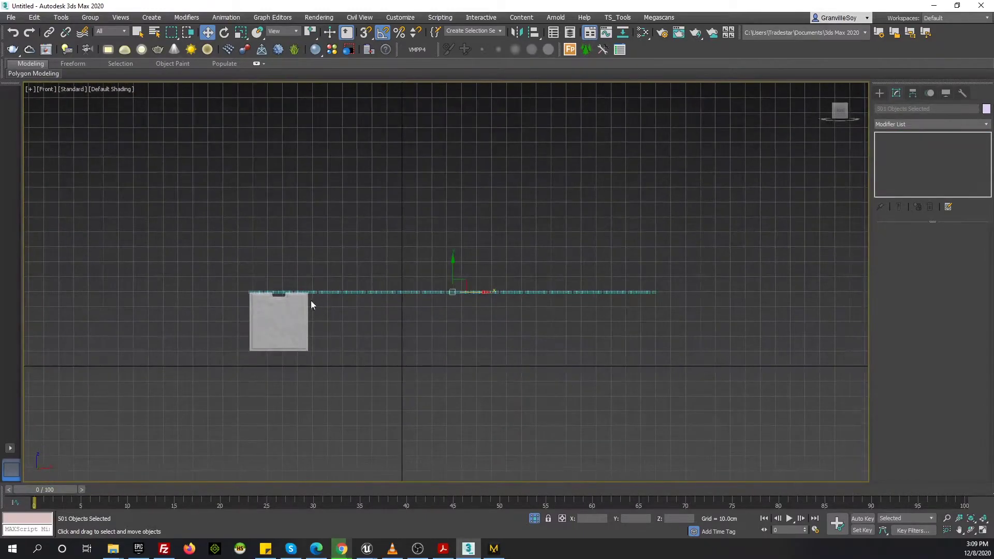
scroll(310, 300, "up", 3)
scroll(399, 328, "up", 3)
scroll(426, 297, "down", 2)
scroll(388, 235, "up", 5)
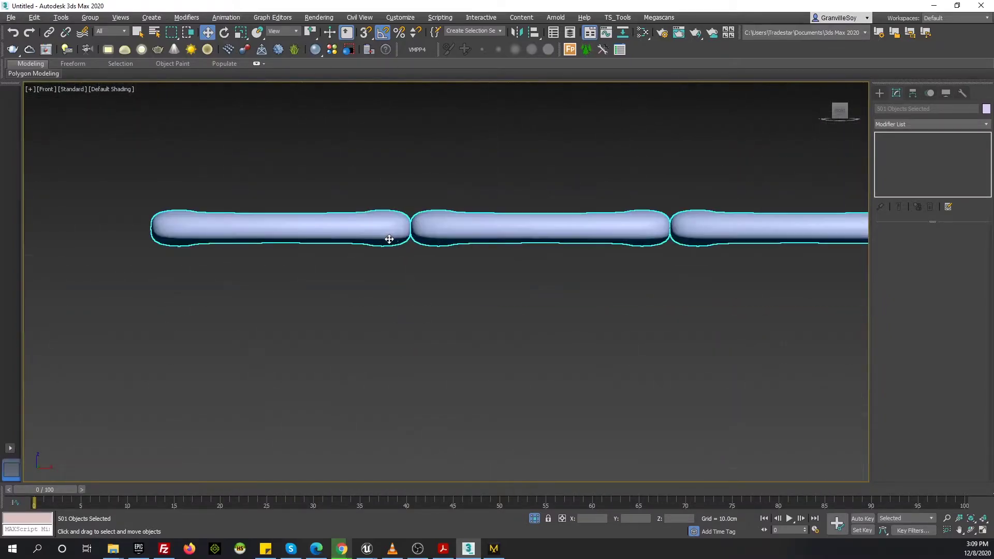
Collapse the first bead's TurboSmooth into an editable mesh
left_click(388, 233)
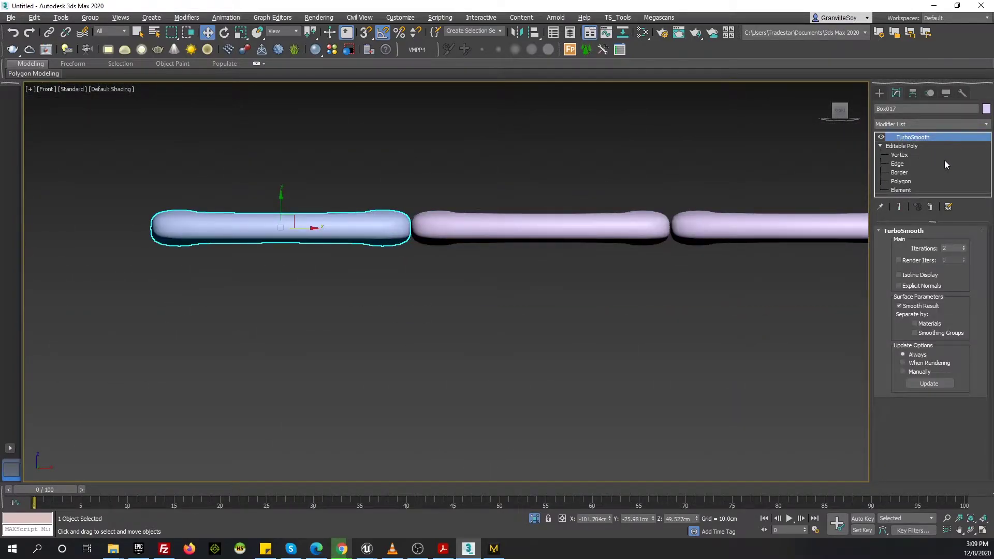
right_click(905, 137)
left_click(921, 175)
left_click(528, 302)
right_click(899, 137)
left_click(932, 215)
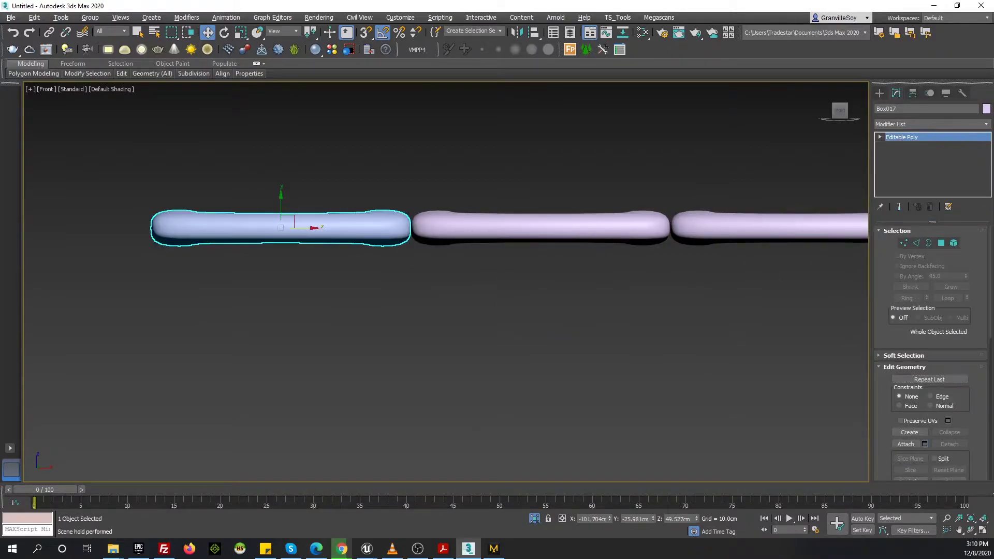
Attach every bead copy to the first bead via Attach List
left_click(924, 444)
key("ctrl+a")
left_click(285, 335)
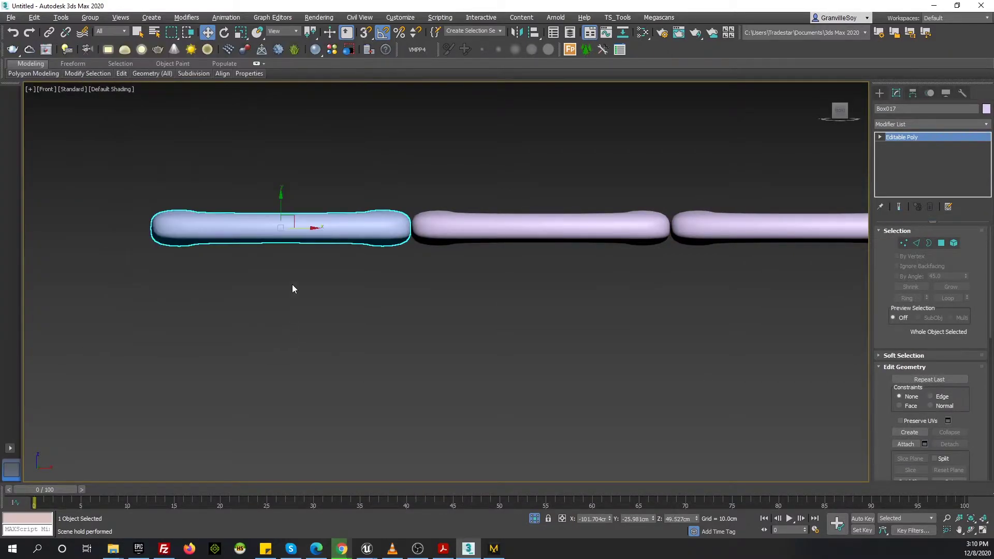
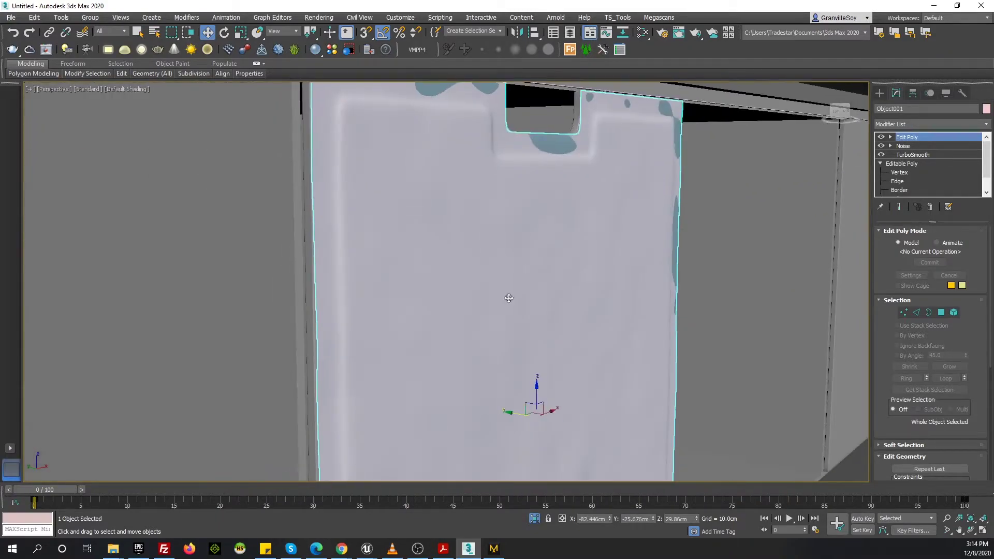
Raise the panel's Noise roughness to 0.65, adjust its Z strength, and check it from below
left_click(902, 146)
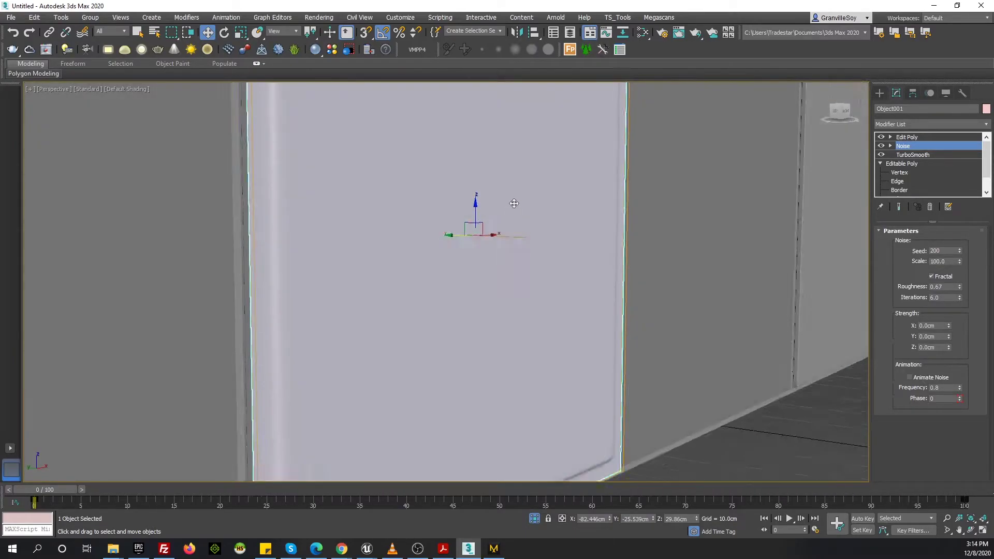
left_click(959, 287)
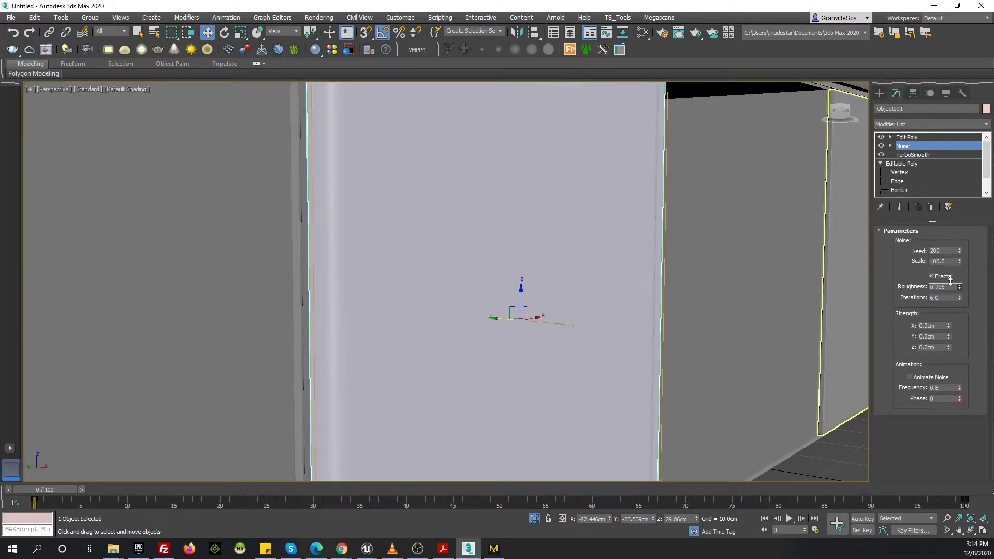
left_click_drag(948, 347, 946, 345)
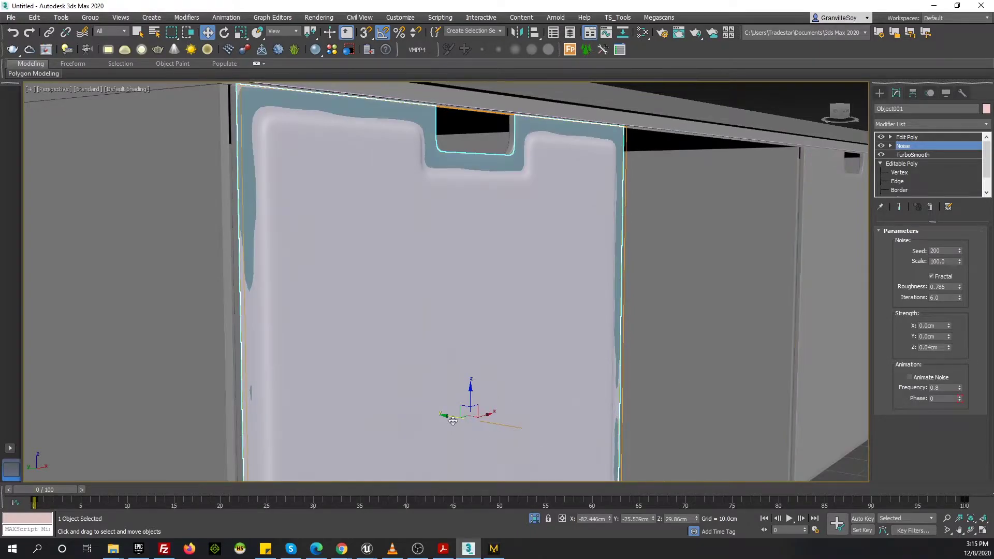
mouse_move(452, 421)
middle_mouse_down("alt")
mouse_move(444, 351)
mouse_move(415, 309)
middle_mouse_up("alt")
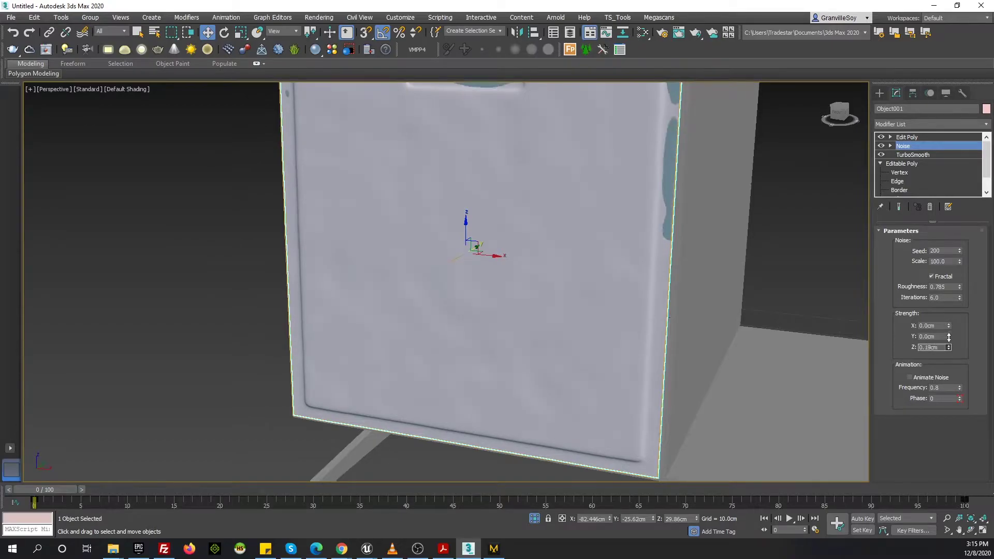
scroll(645, 294, "down", 3)
scroll(512, 361, "up", 3)
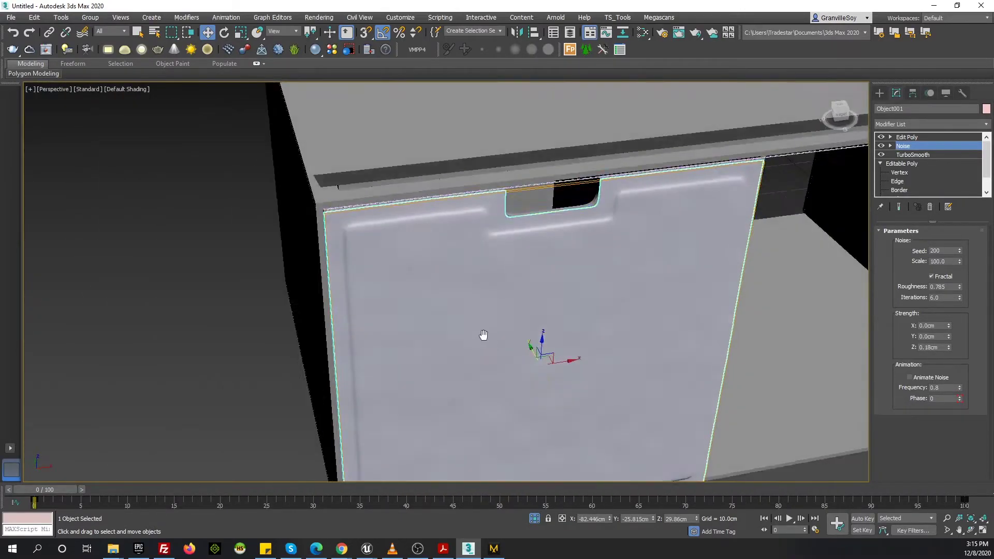
scroll(484, 337, "up", 3)
scroll(402, 171, "up", 2)
Inspect the panel edge-on at the Edit Poly level with Edged Faces toggled on and off
left_click(906, 136)
key("F4")
scroll(433, 211, "down", 3)
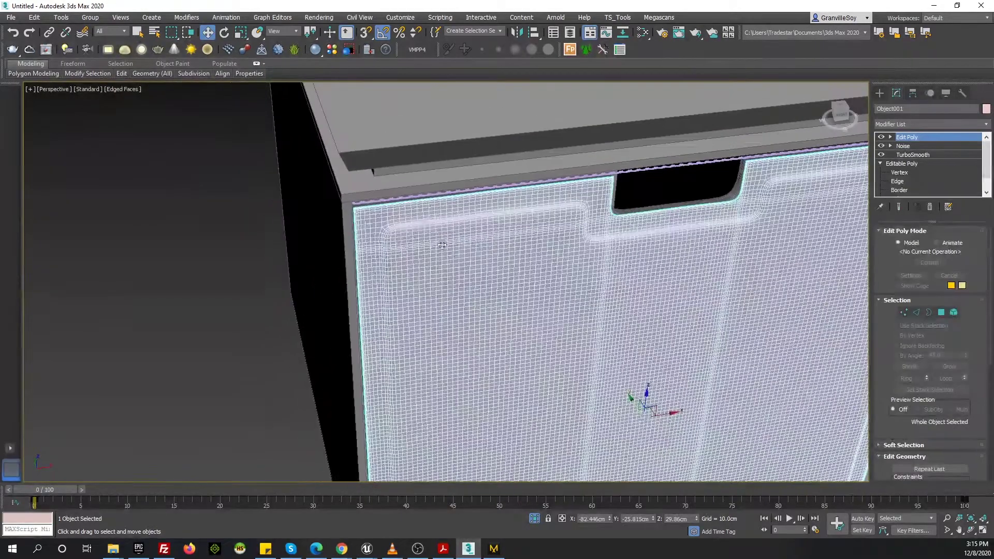
scroll(440, 233, "up", 1)
middle_click_drag(440, 233, 610, 326, "alt")
key("F4")
scroll(610, 326, "down", 4)
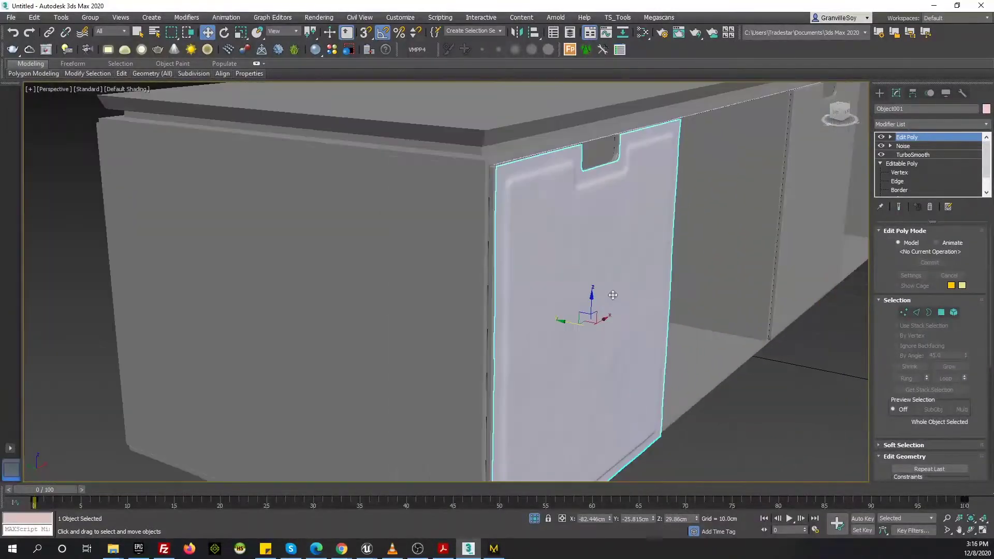
Increase the Noise Z strength to 0.3cm and view the panel frontally with edges shown
left_click(903, 145)
left_click_drag(951, 347, 954, 337)
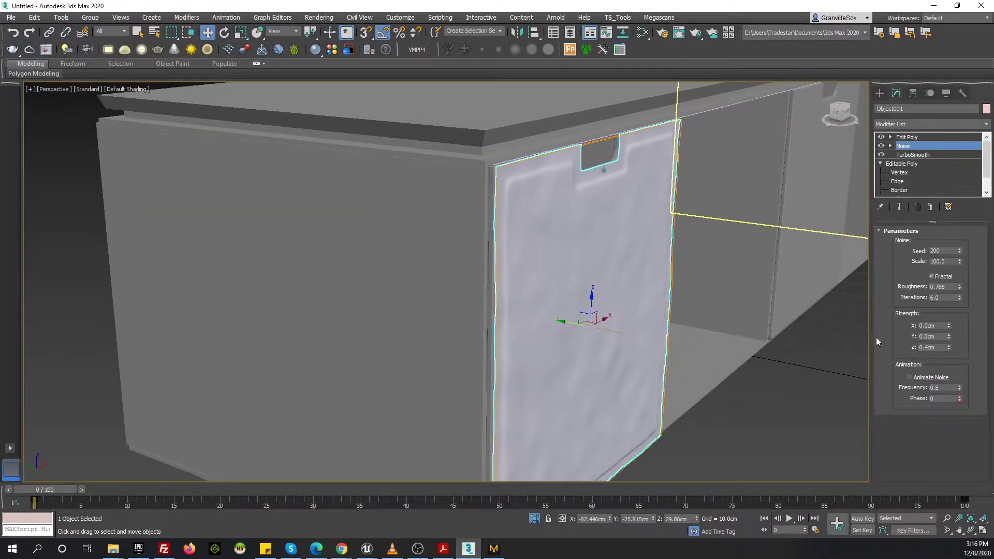
middle_click_drag(661, 328, 464, 298, "alt")
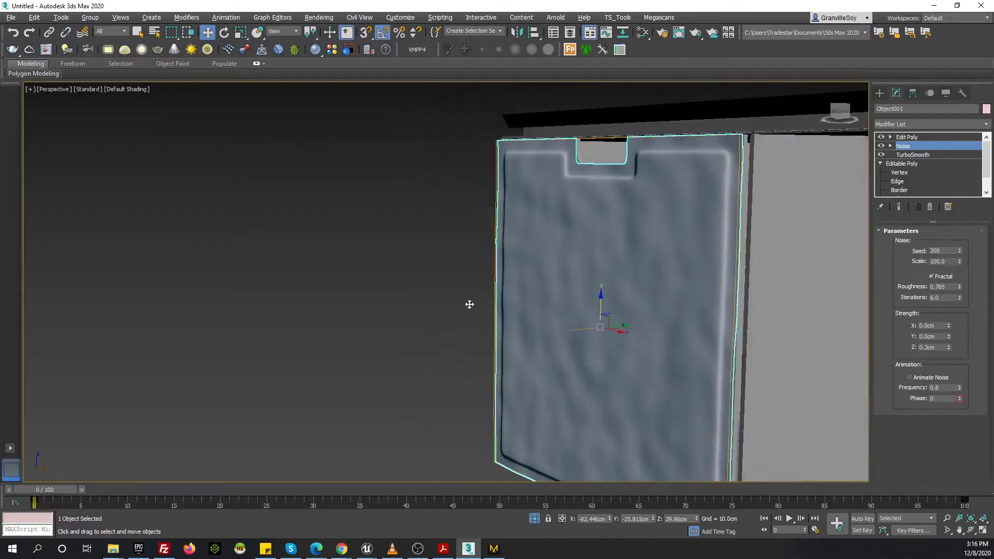
scroll(710, 284, "up", 5)
key("F4")
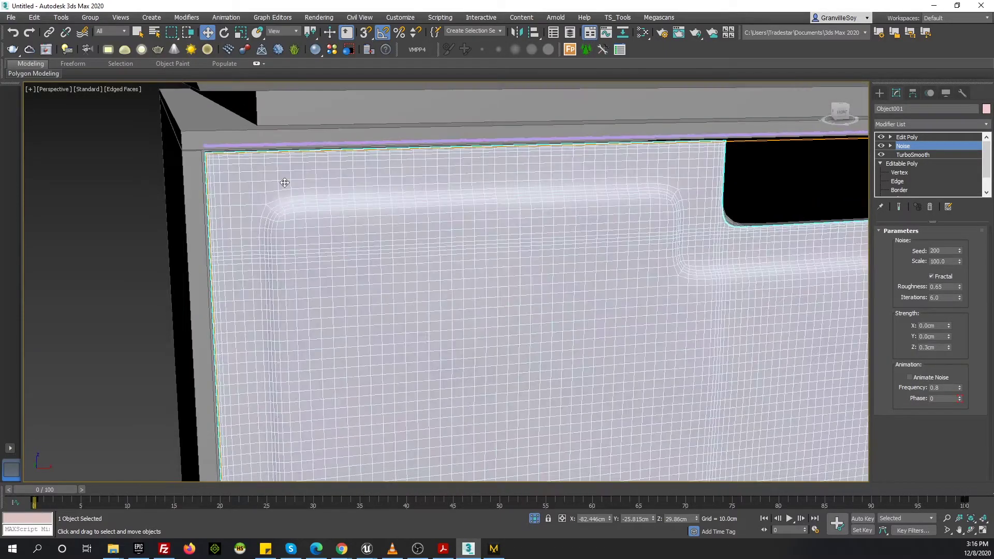
Switch the panel's Edit Poly to Edge level and frame a side angle of the panel
left_click(906, 137)
left_click(907, 154)
scroll(266, 219, "down", 5)
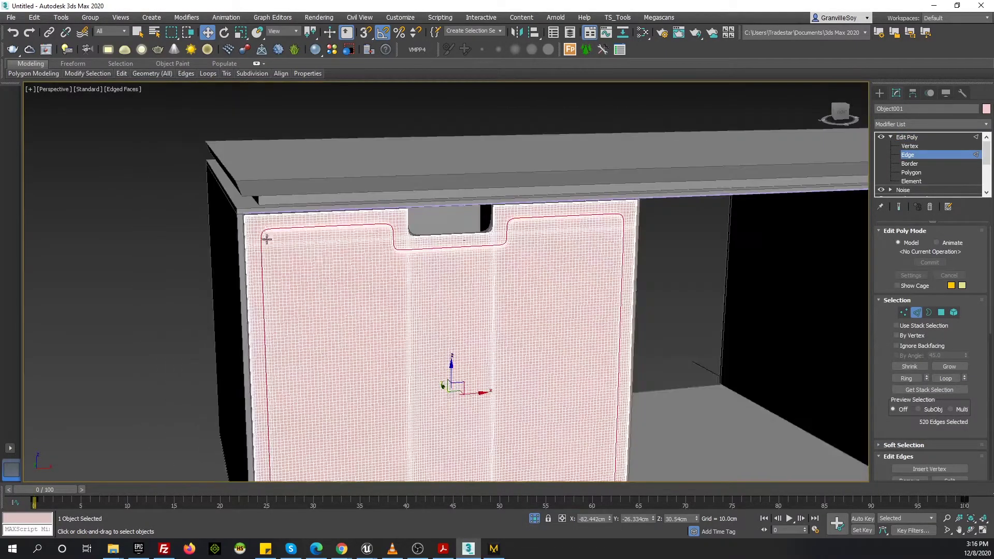
middle_click_drag(451, 378, 289, 150)
scroll(236, 184, "up", 5)
scroll(222, 200, "down", 2)
scroll(317, 260, "down", 3)
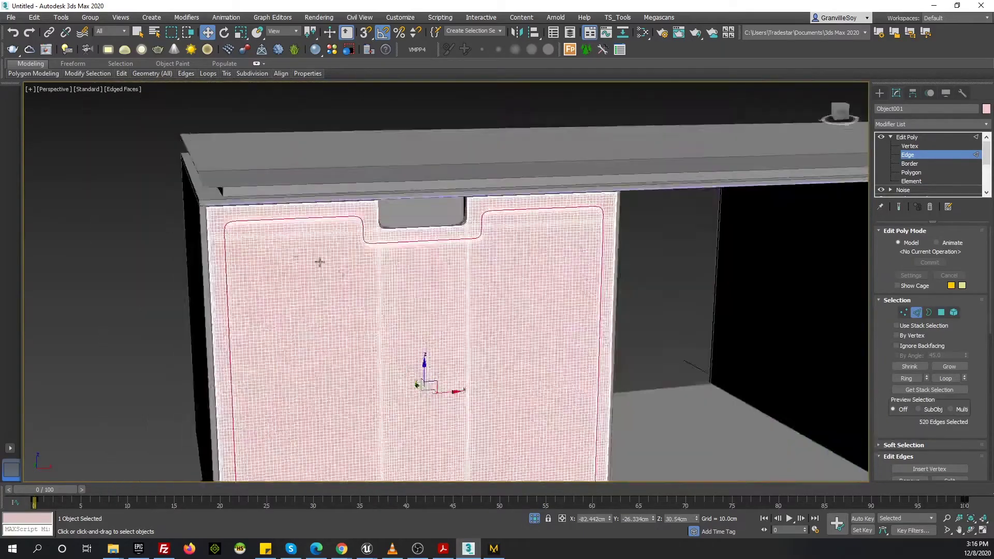
mouse_move(317, 260)
middle_mouse_down("alt")
mouse_move(409, 207)
mouse_move(335, 175)
middle_mouse_up("alt")
scroll(335, 175, "up", 3)
scroll(394, 173, "up", 5)
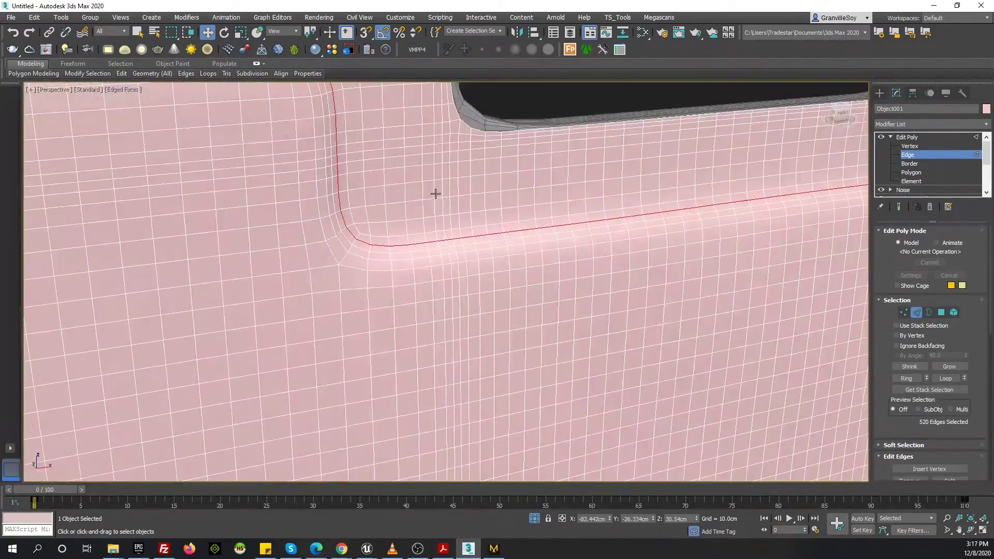
scroll(424, 199, "down", 2)
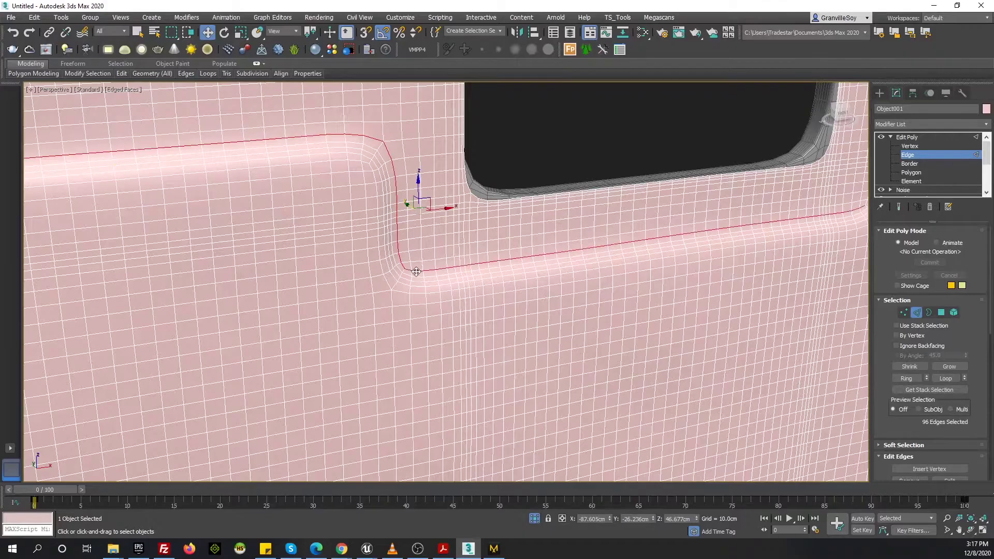
scroll(416, 271, "up", 2)
scroll(381, 406, "down", 4)
scroll(343, 195, "up", 5)
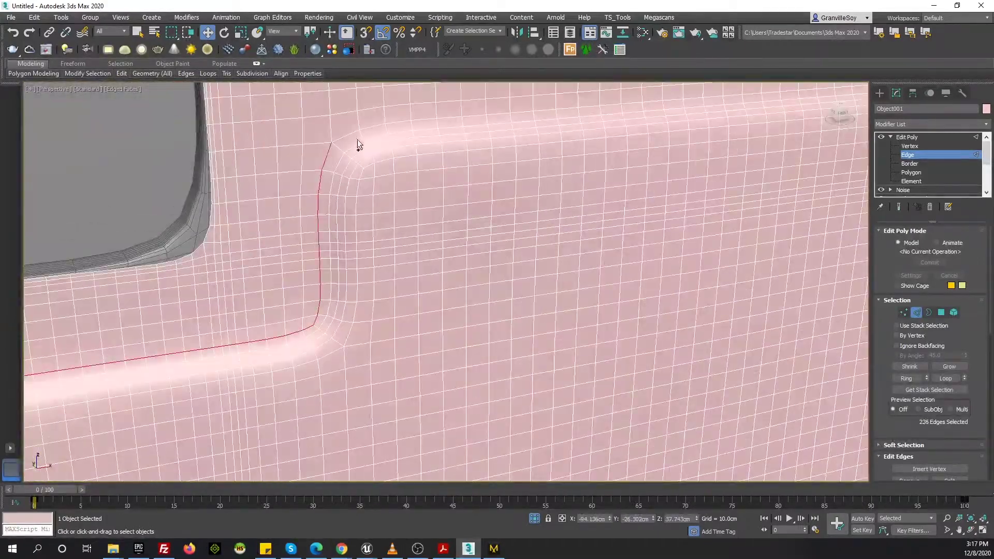
scroll(357, 145, "down", 4)
scroll(484, 133, "up", 4)
scroll(484, 133, "down", 3)
scroll(532, 350, "up", 4)
Select the inset edge loop along the panel and create a smooth shape, Shape001, from it
double_click(533, 350, "ctrl")
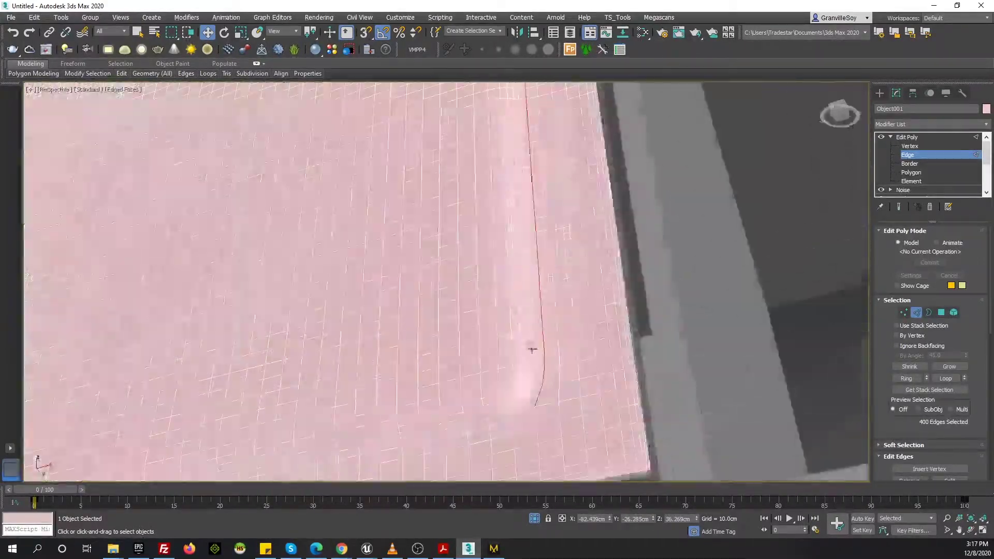
scroll(532, 349, "down", 3)
scroll(506, 317, "down", 2)
scroll(506, 317, "down", 1)
scroll(978, 396, "down", 2)
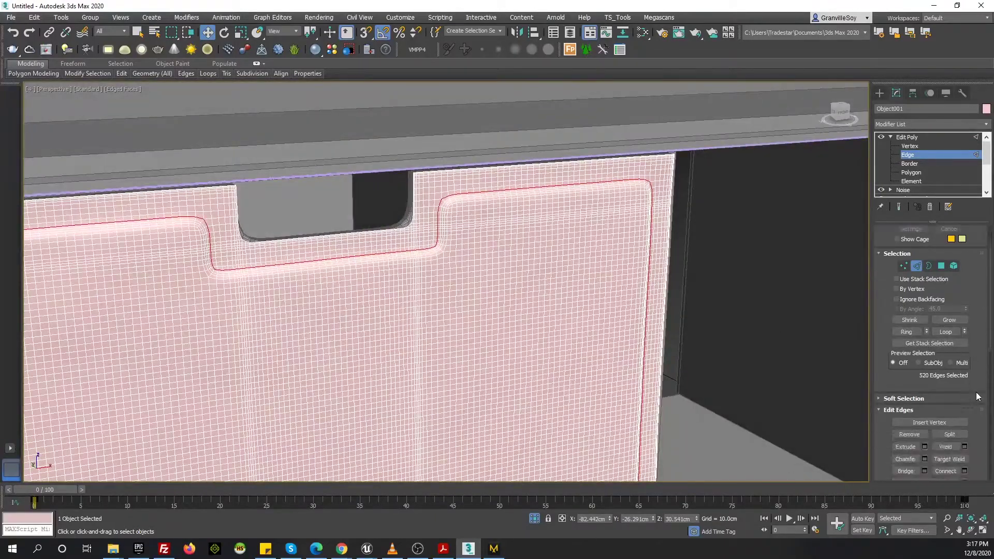
scroll(977, 397, "down", 2)
scroll(578, 275, "down", 1)
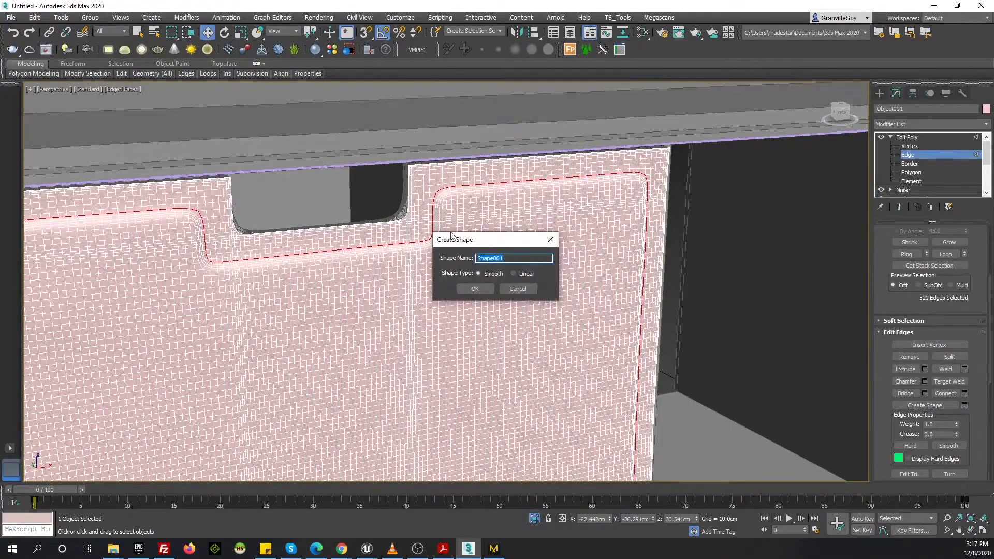
left_click(474, 289)
scroll(435, 204, "up", 3)
right_click(435, 204)
left_click(425, 183)
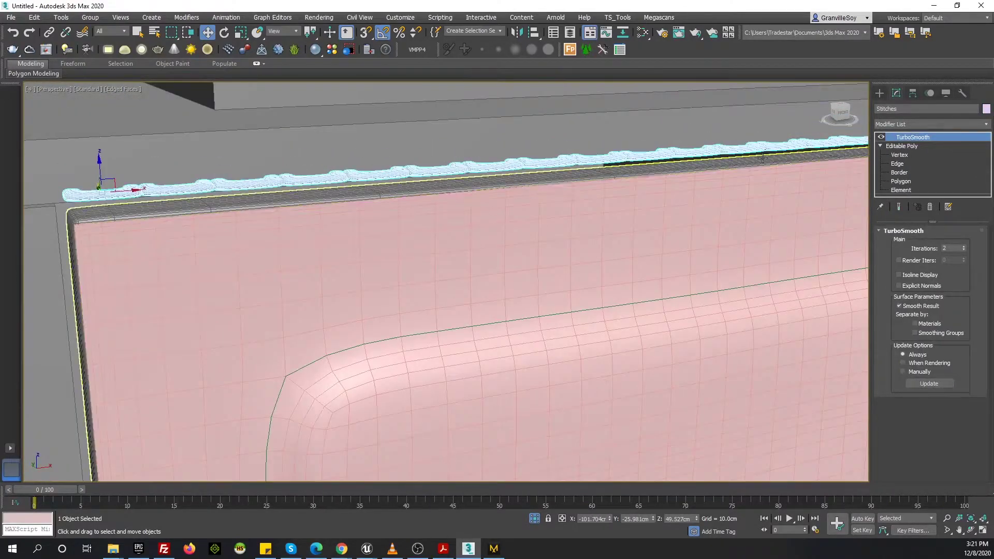
Add a Path Deform binding to the stitches and bind it to the Shape001 path
left_click(914, 123)
key("p")
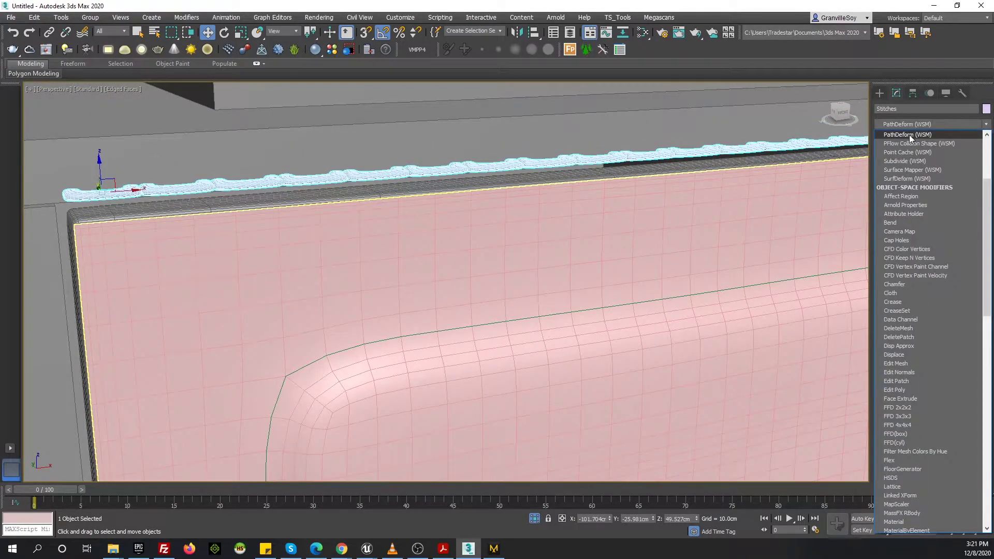
left_click(909, 134)
left_click(561, 314)
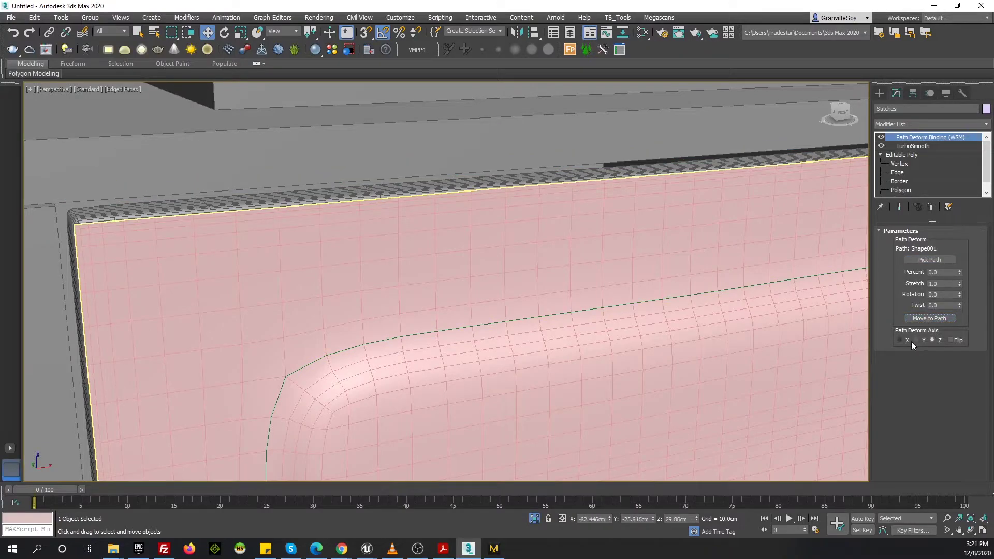
scroll(361, 260, "up", 5)
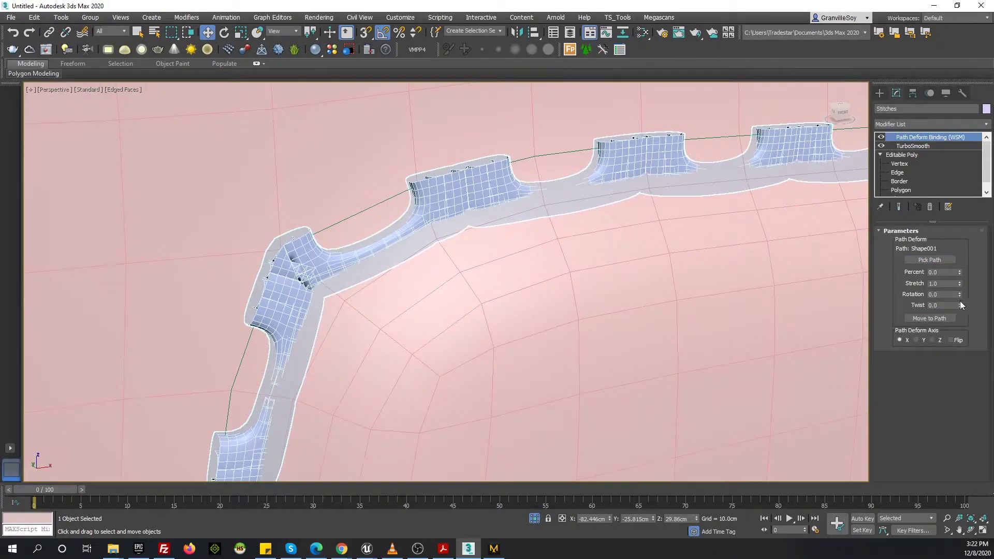
Rotate the stitches around the path so they lie flat on the panel
left_click_drag(960, 294, 960, 341)
middle_click_drag(649, 278, 605, 185)
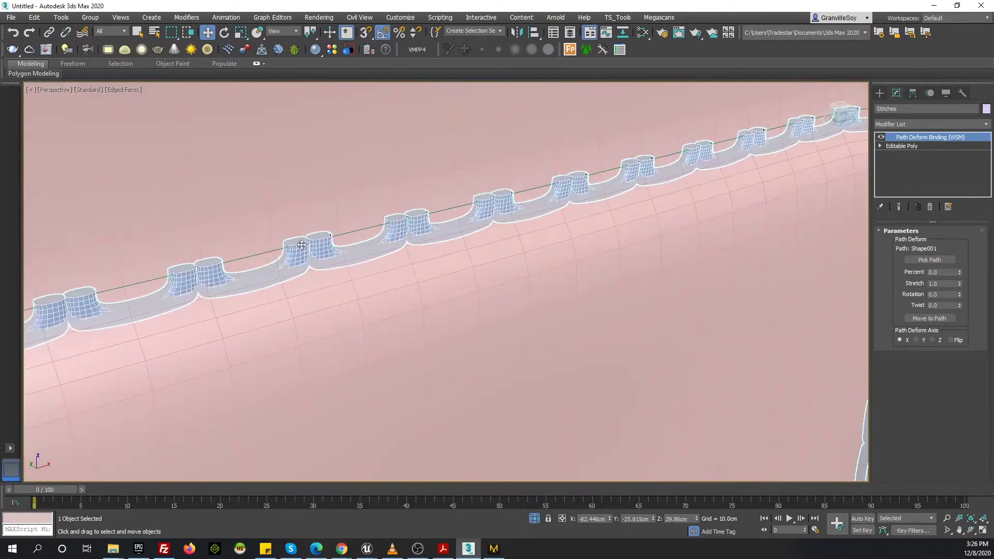
scroll(302, 245, "up", 2)
left_click_drag(959, 295, 936, 390)
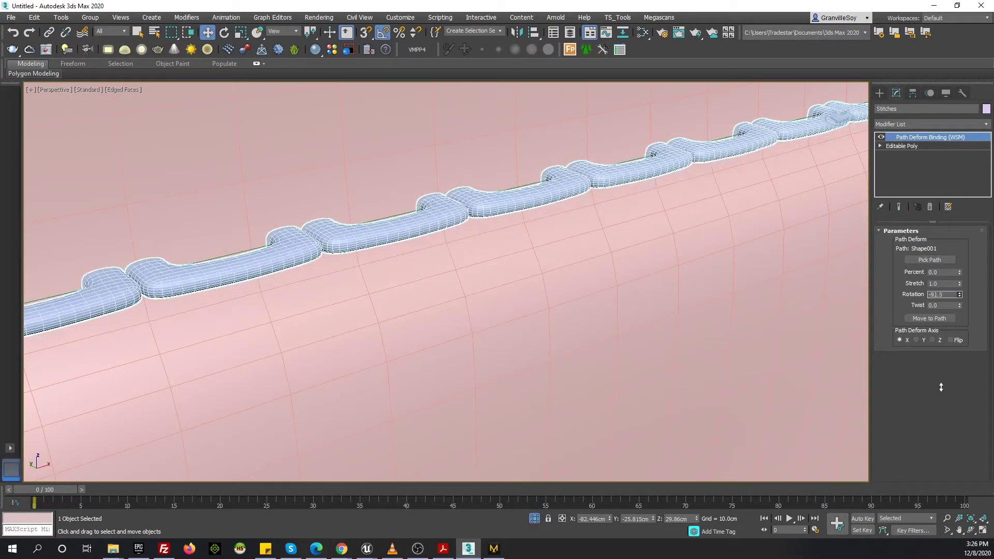
scroll(666, 170, "down", 5)
scroll(451, 280, "down", 3)
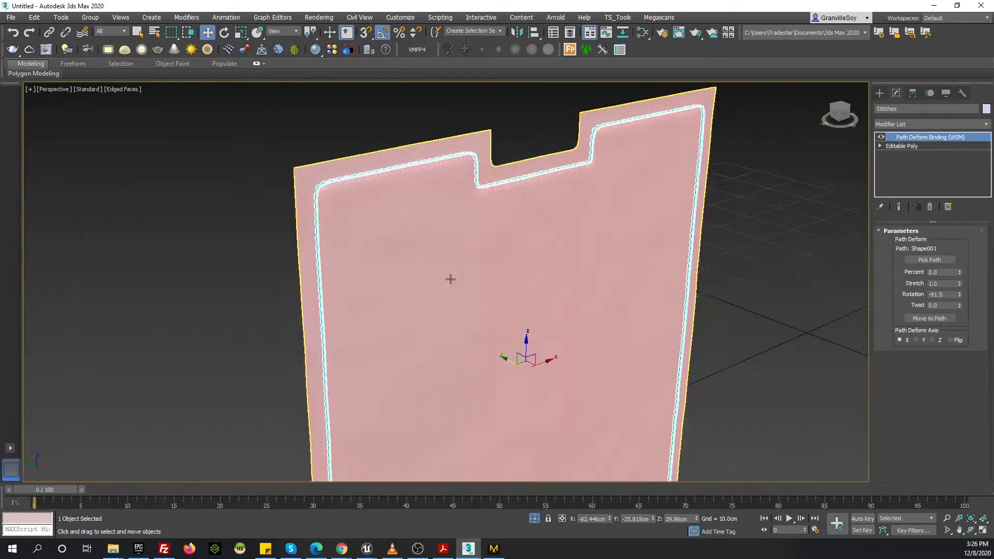
middle_click_drag(450, 280, 373, 259, "alt")
Check the stitches in a side wireframe view, then in perspective without edged faces
key("l")
key("F3")
mouse_move(442, 299)
middle_mouse_down("alt")
mouse_move(383, 251)
mouse_move(361, 258)
middle_mouse_up("alt")
key("p")
left_click(362, 258)
key("F4")
middle_click_drag(488, 218, 506, 215, "alt")
scroll(545, 164, "down", 5)
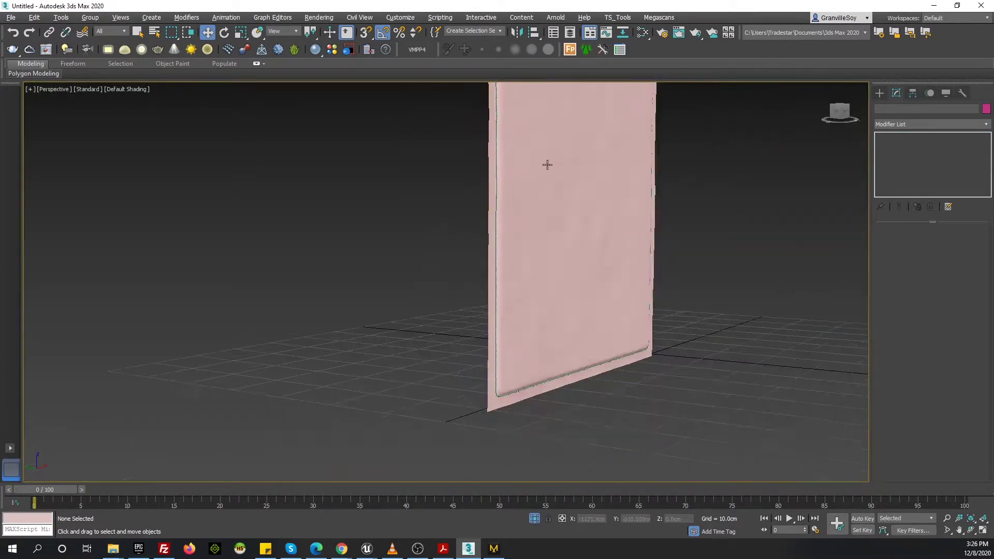
middle_click_drag(546, 164, 511, 193, "alt")
scroll(510, 193, "up", 5)
scroll(510, 230, "up", 3)
scroll(509, 230, "down", 5)
Give the panel and stitches a grey object colour and frame the door panel's edge
middle_click_drag(455, 286, 528, 160, "alt")
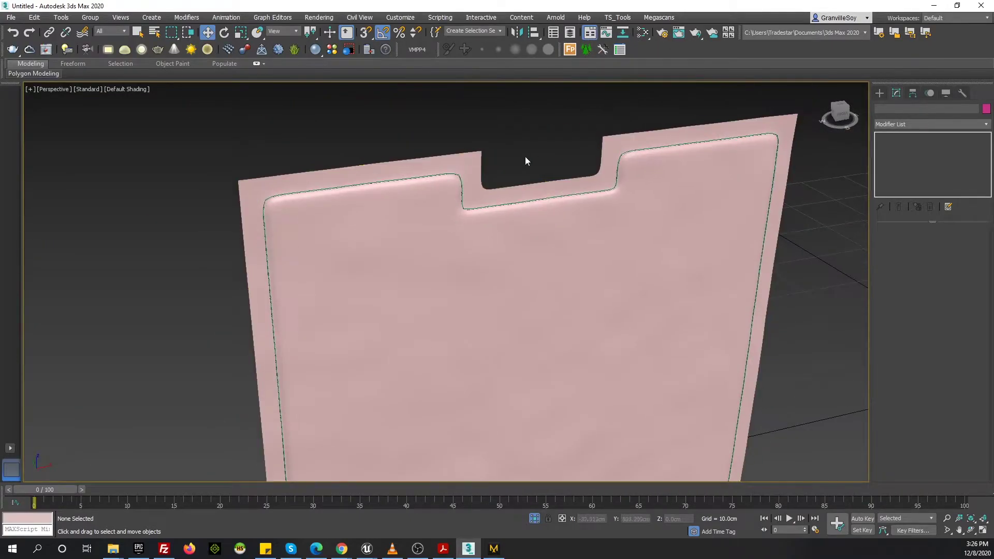
key("ctrl+a")
left_click(548, 333)
scroll(407, 162, "up", 5)
scroll(406, 162, "down", 3)
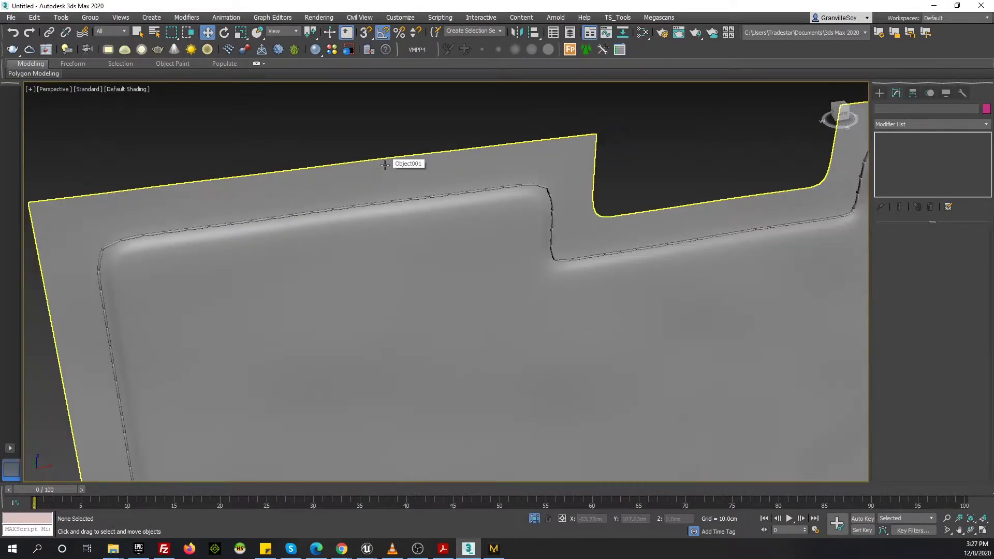
scroll(355, 184, "up", 3)
middle_click_drag(355, 184, 371, 221)
scroll(371, 222, "up", 4)
scroll(426, 184, "down", 2)
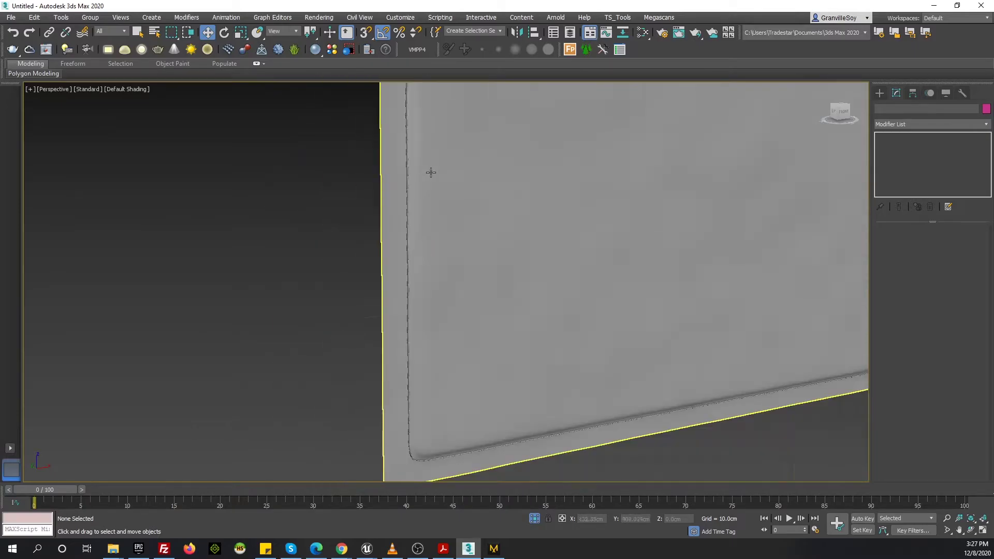
scroll(428, 171, "down", 4)
scroll(372, 197, "up", 5)
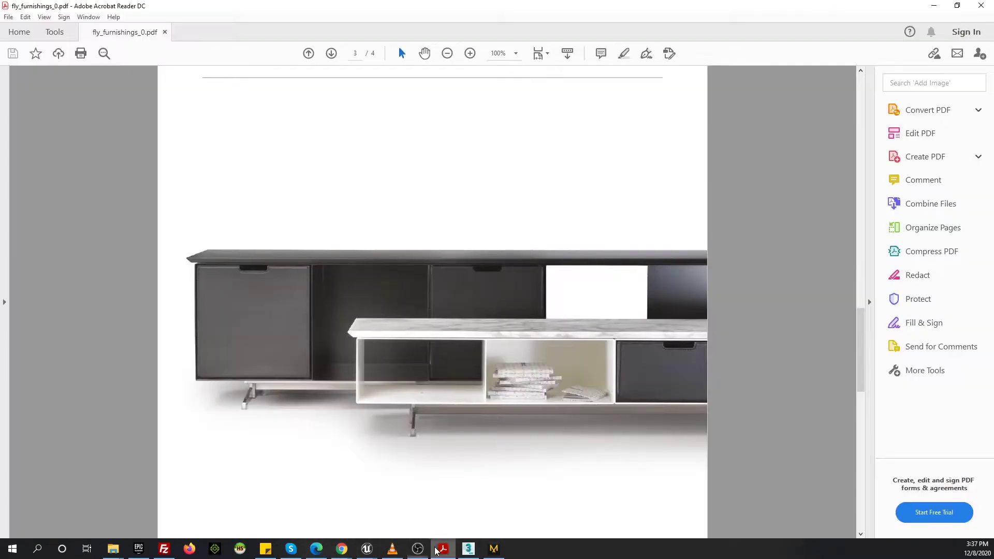
Check the reference photo on page 1 of fly_furnishings_0.pdf, then return to 3ds Max
scroll(388, 224, "up", 3)
left_click_drag(870, 333, 882, 130)
scroll(884, 156, "down", 3)
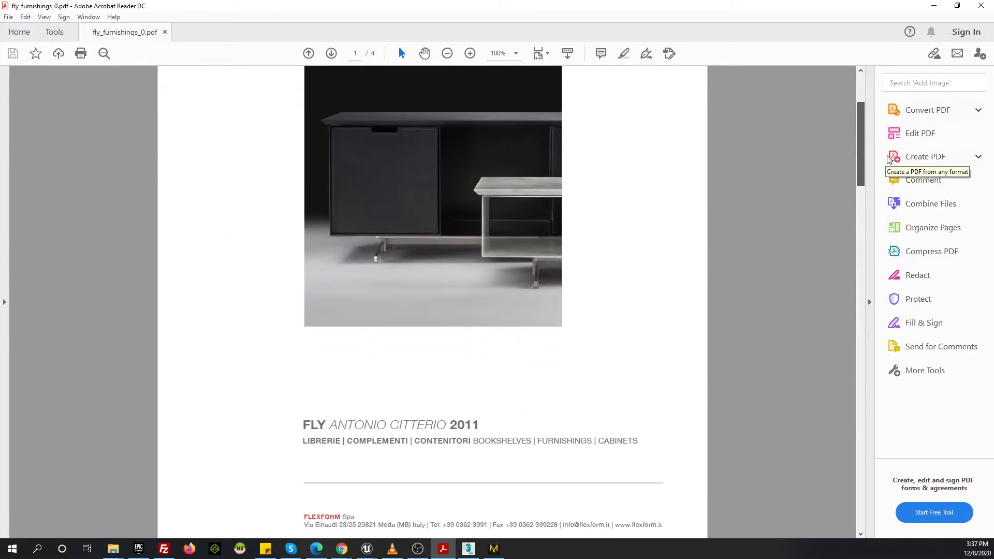
scroll(886, 181, "down", 3)
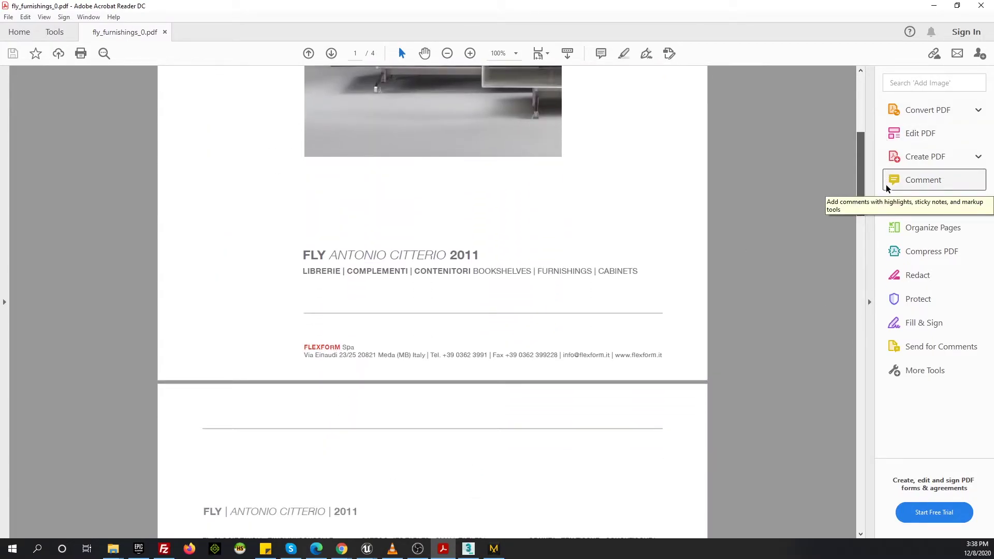
mouse_move(340, 549)
left_click(394, 497)
key("alt+Tab")
Save the scene as Flexform Fly.max and Shift-drag a cabinet copy, Cabinet001, beside it
left_click(10, 17)
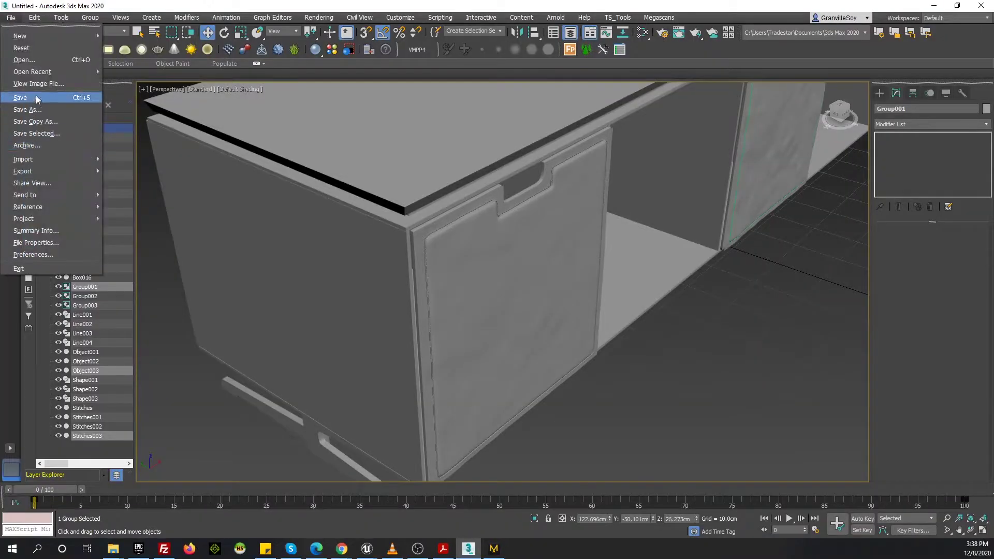
left_click(23, 96)
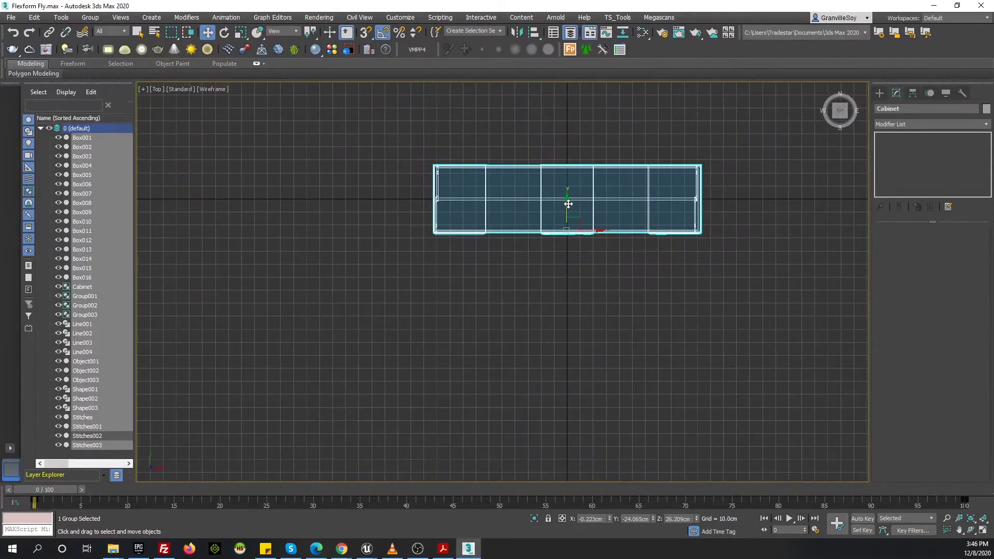
left_click_drag(568, 204, 568, 311, "shift")
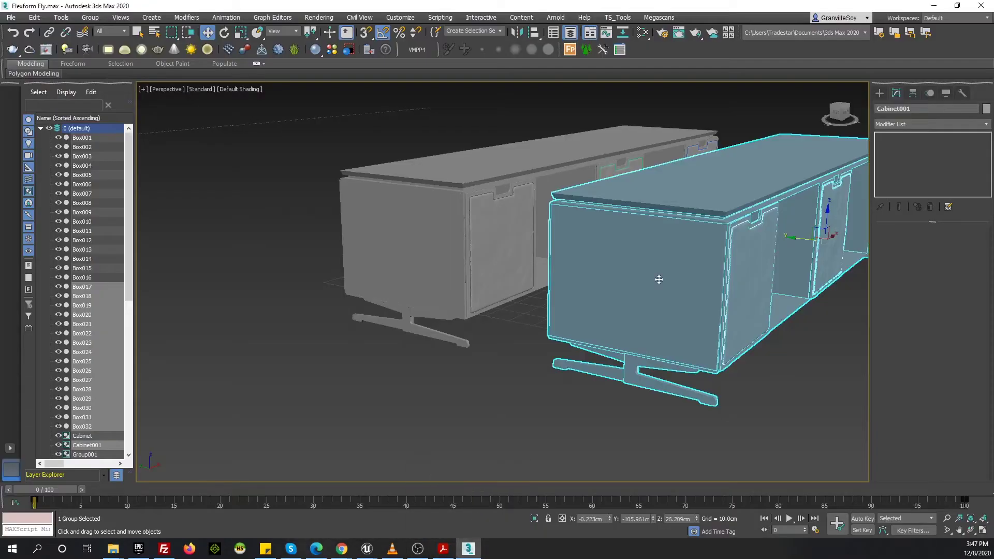
middle_click_drag(659, 280, 526, 286, "alt")
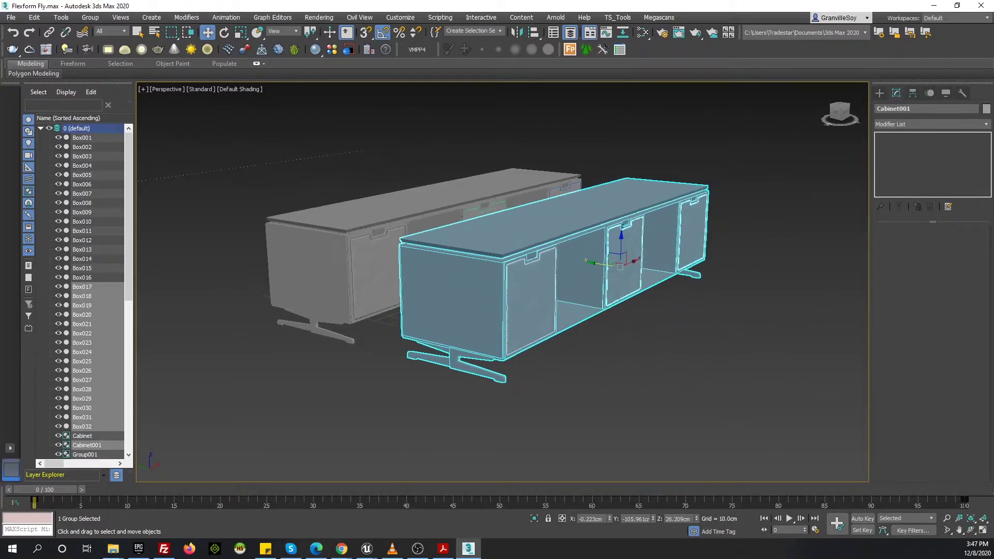
Create a 32 cm tall reference box and move it inside the copied cabinet in Left view
scroll(517, 257, "up", 5)
left_click(152, 17)
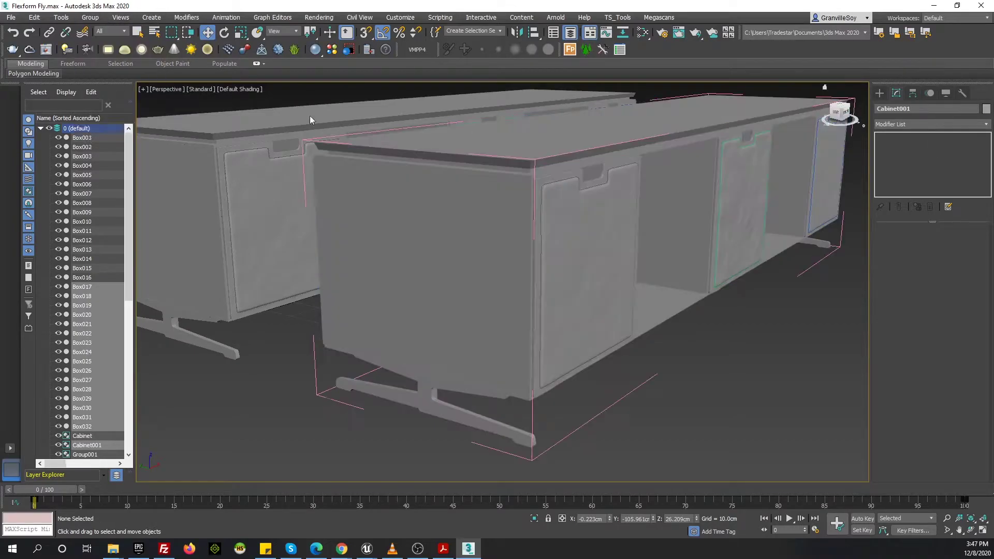
left_click_drag(592, 433, 685, 430)
left_click(689, 390)
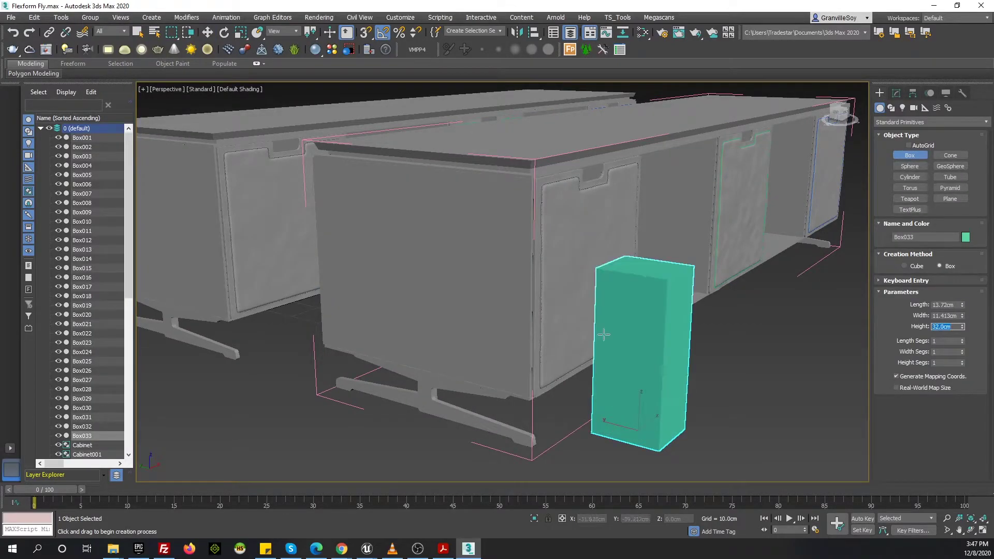
key("w")
key("l")
scroll(519, 317, "up", 4)
scroll(594, 281, "down", 2)
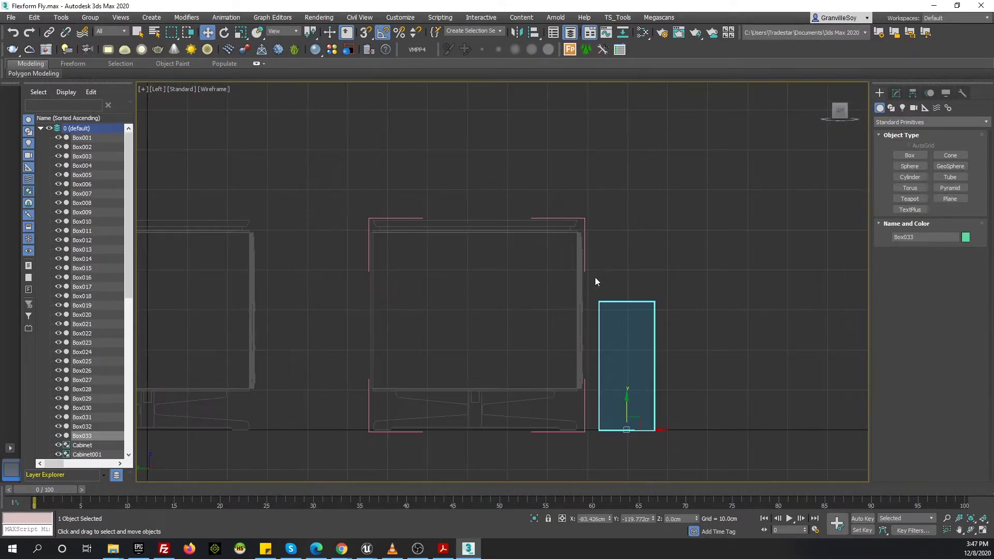
left_click_drag(644, 430, 489, 430)
scroll(550, 346, "down", 1)
scroll(548, 293, "up", 1)
scroll(646, 347, "up", 2)
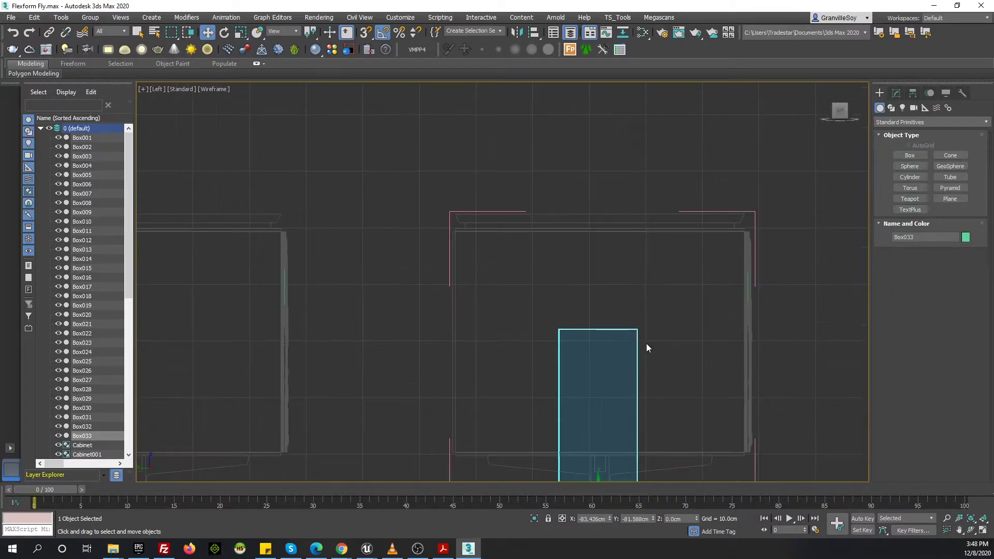
Lower the copied cabinet's top shelf about 17 cm and select the back panel's lattice points
left_click(505, 221)
scroll(501, 225, "up", 2)
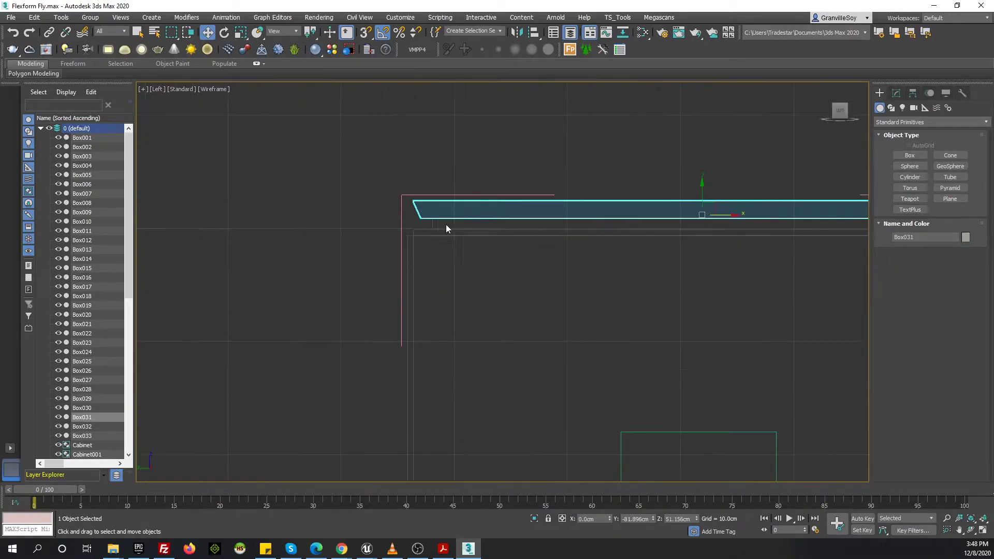
scroll(426, 233, "down", 3)
left_click_drag(541, 195, 541, 288)
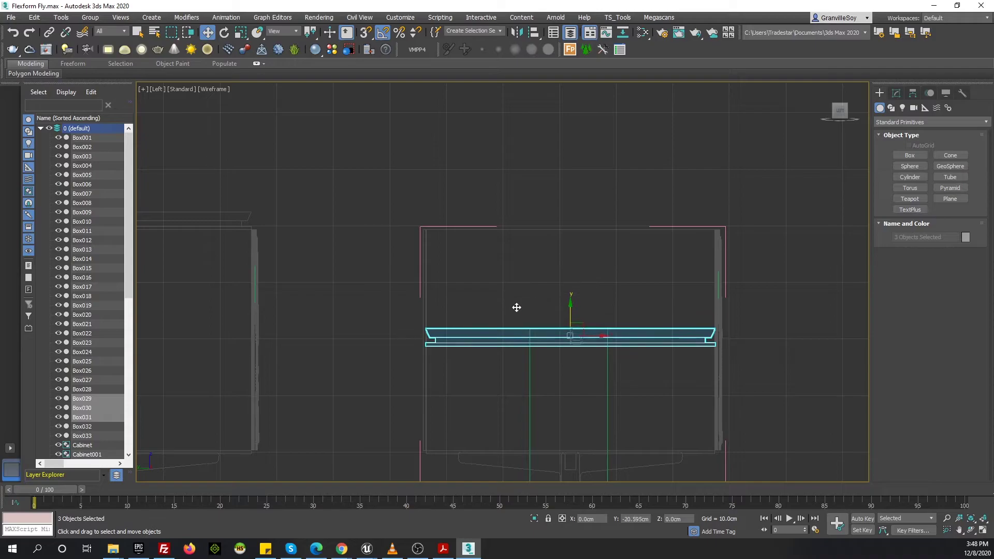
scroll(537, 253, "up", 1)
left_click(364, 191)
left_click(896, 92)
Lower the back panel's FFD 2x2x2 top control points to the new cabinet height
key("1")
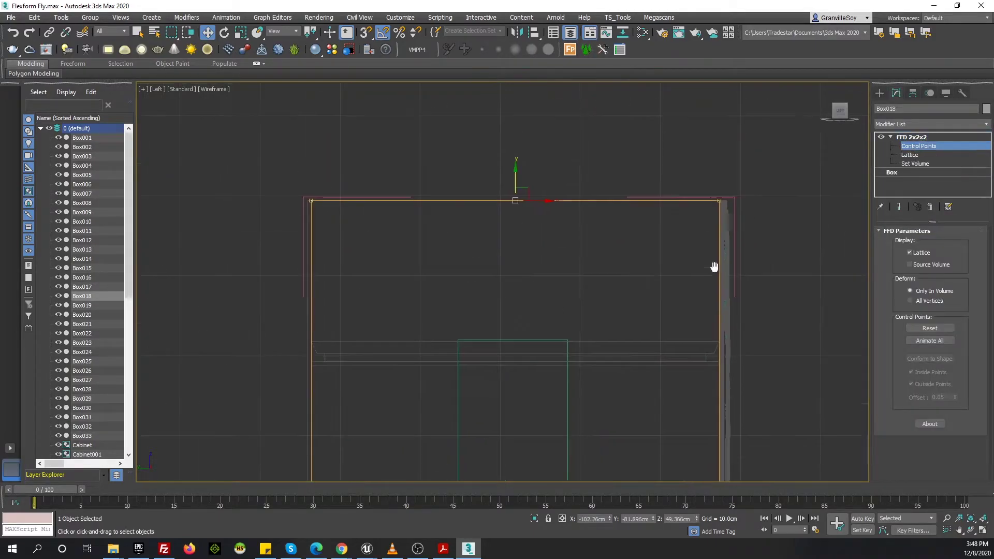
middle_click_drag(515, 174, 544, 122)
left_click_drag(544, 145, 542, 293)
middle_click_drag(542, 293, 535, 268)
scroll(536, 267, "up", 3)
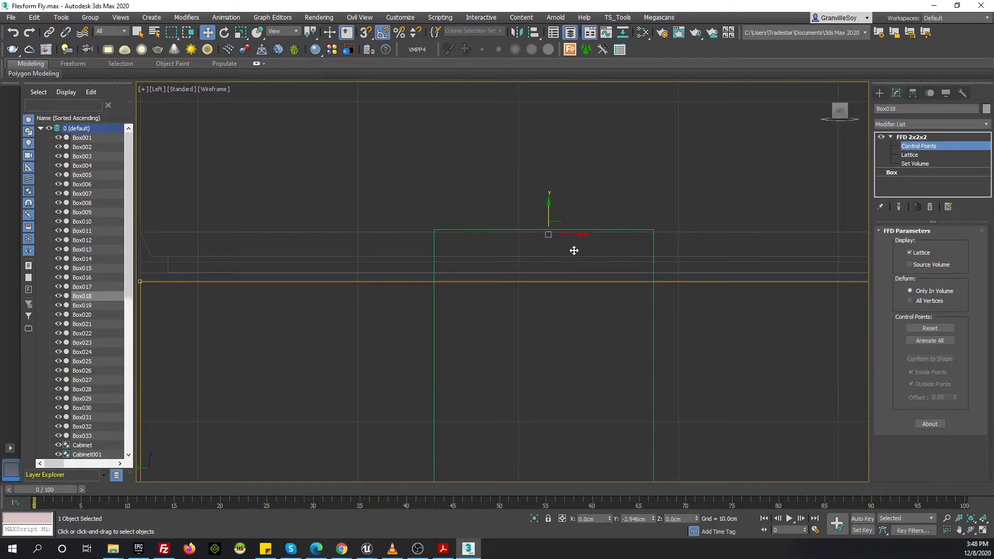
scroll(563, 258, "down", 7)
scroll(512, 240, "up", 3)
Lower the lattice control points on side panels Box025 and Box027 to match
left_click(483, 269)
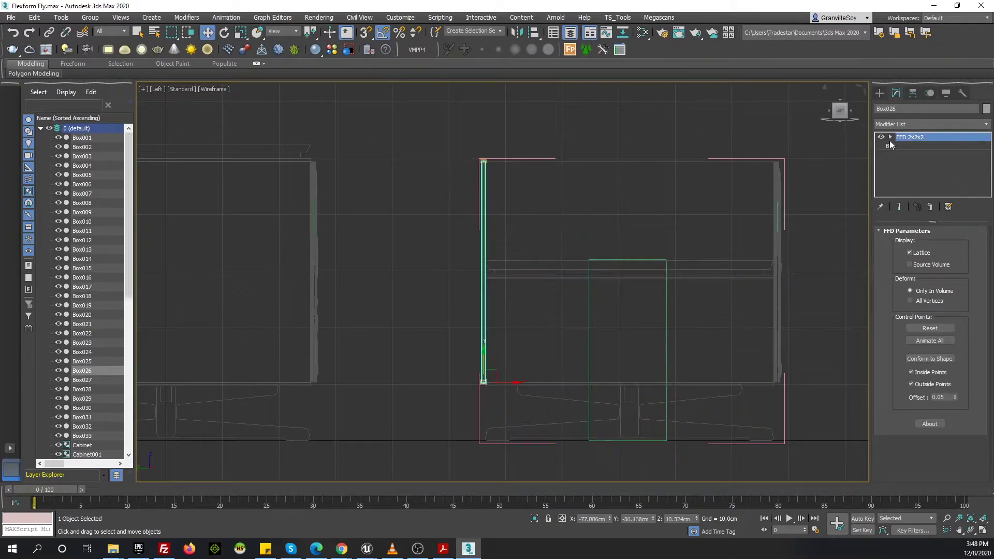
scroll(470, 180, "up", 8)
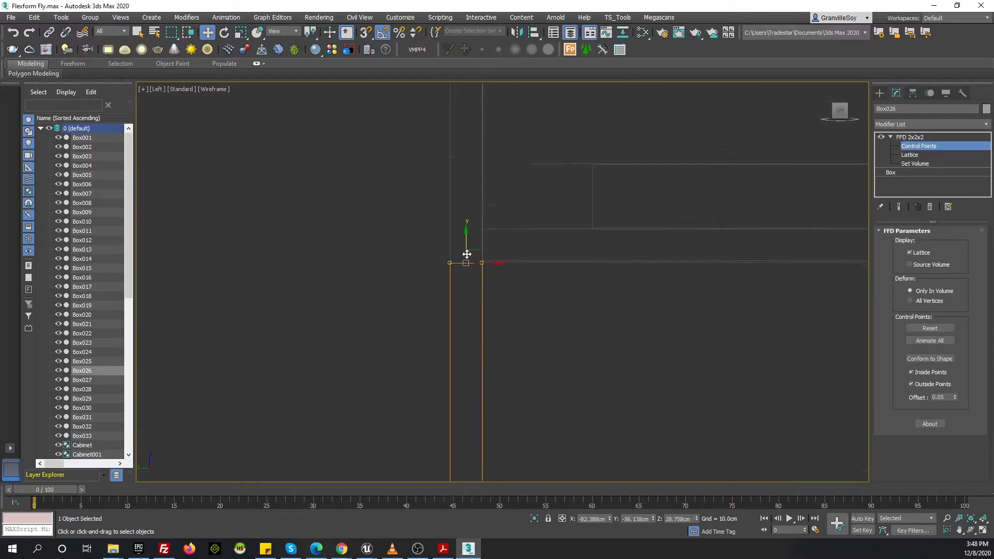
left_click(447, 190)
left_click(471, 110)
scroll(549, 233, "down", 8)
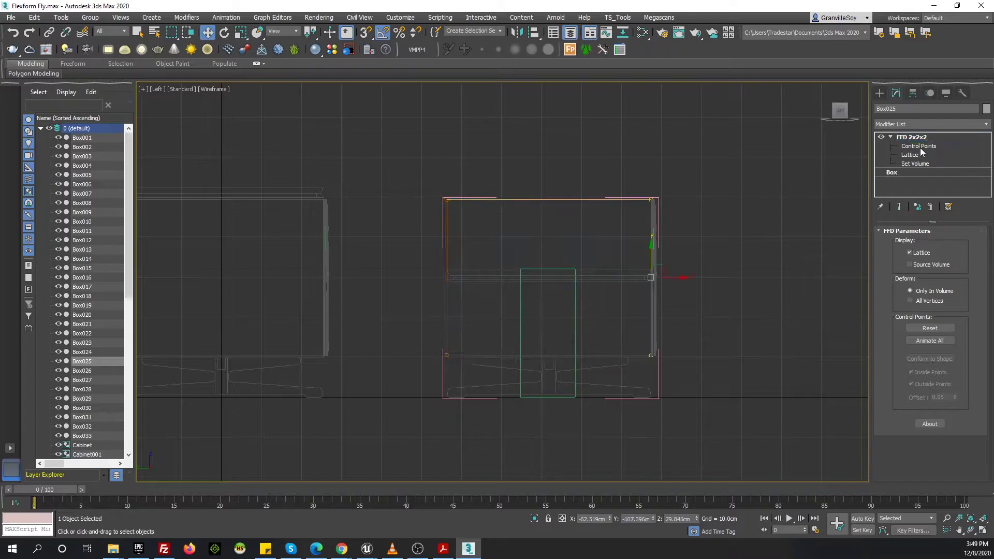
left_click(918, 146)
scroll(573, 232, "up", 6)
scroll(593, 255, "down", 6)
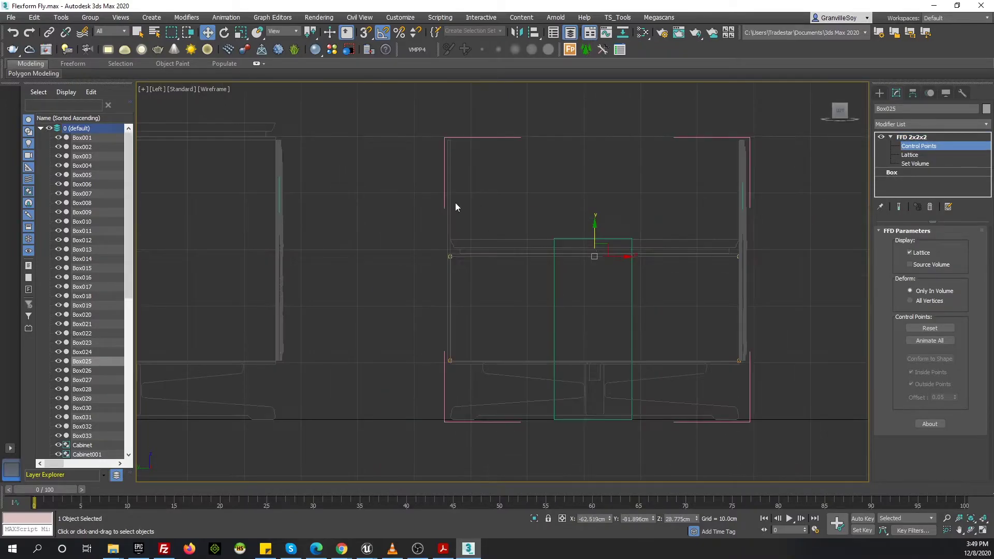
left_click(455, 208)
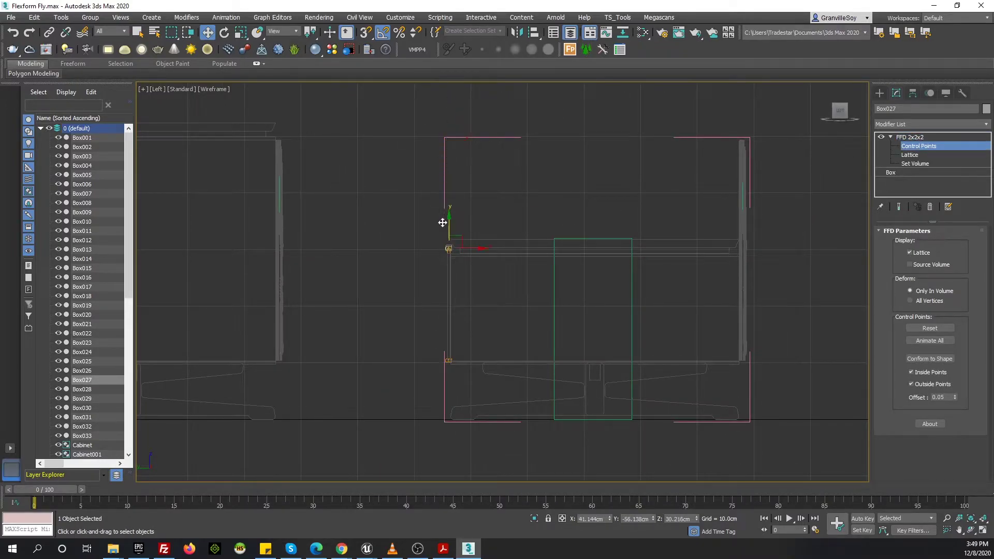
scroll(442, 222, "up", 5)
middle_click_drag(466, 246, 541, 222)
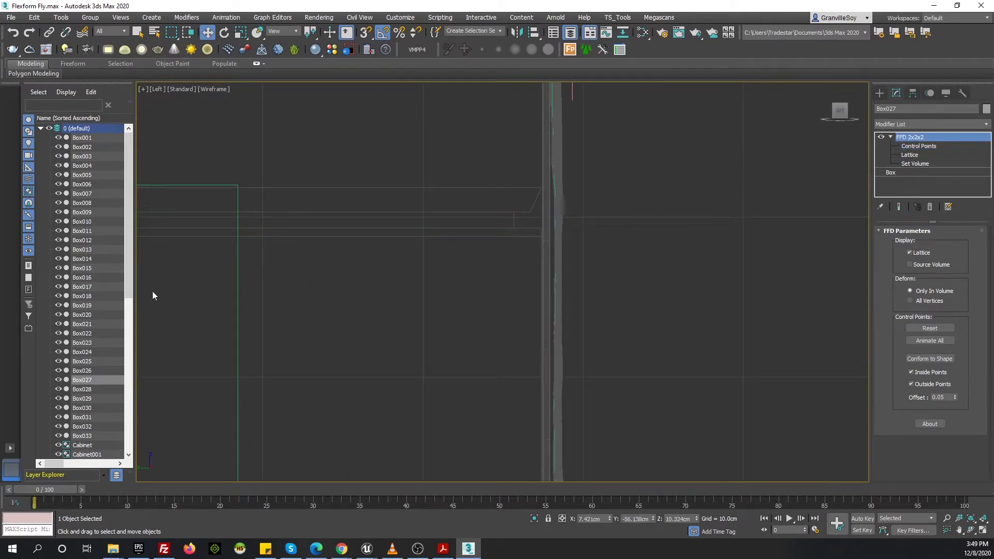
Return to the perspective view and open door panel group Group006 for editing
key("p")
middle_click_drag(533, 337, 513, 304, "alt")
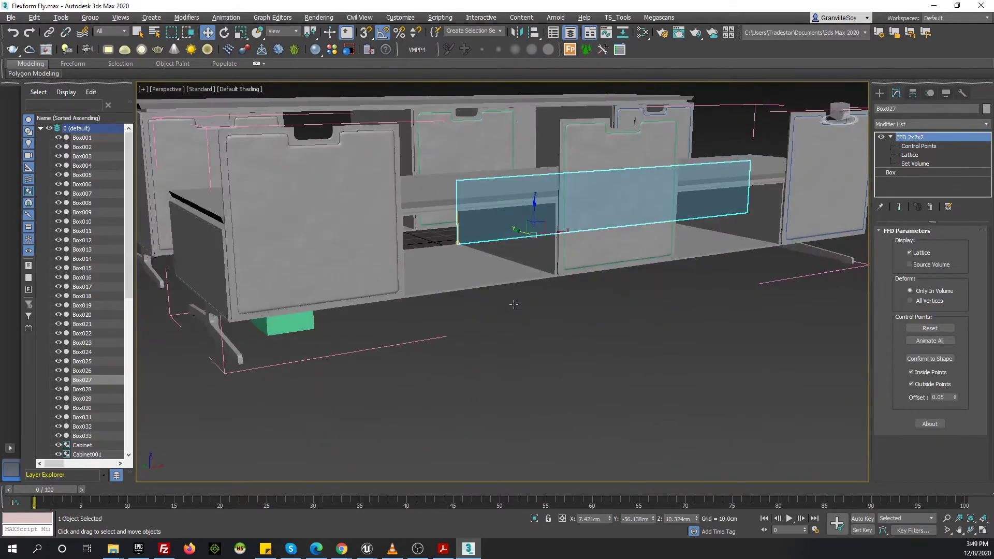
left_click(666, 216)
left_click(248, 216)
middle_click_drag(248, 215, 171, 130, "alt")
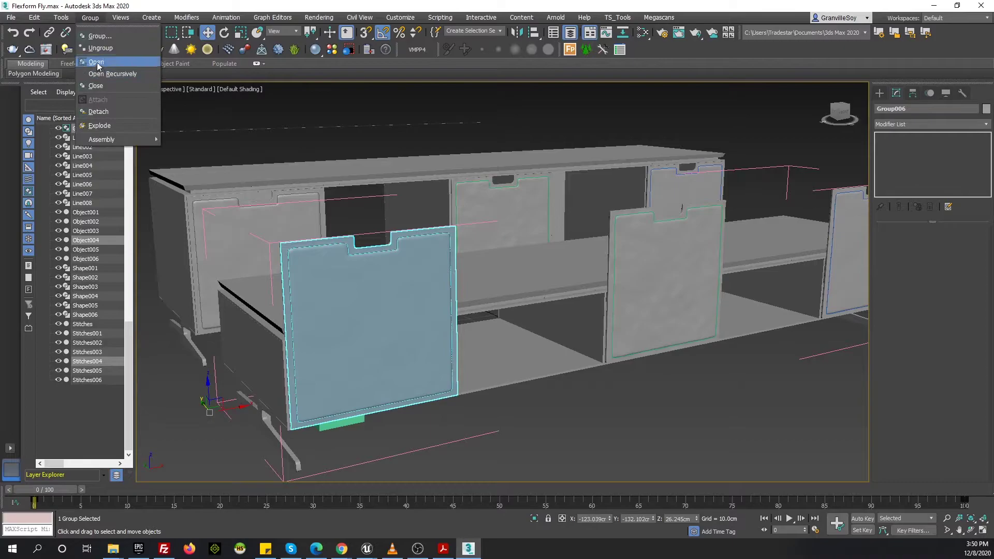
left_click(97, 62)
key("z")
Select door panel Box017, set its Length to 19 cm, checking the catalogue PDF dimensions
left_click(303, 230)
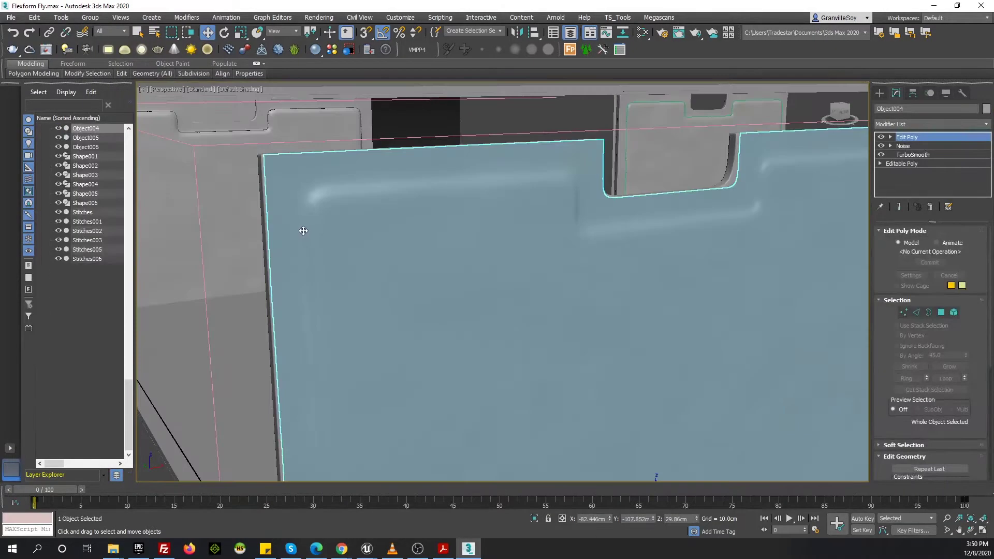
scroll(303, 230, "down", 5)
middle_click_drag(303, 230, 512, 243, "alt")
left_click(512, 244)
mouse_move(696, 213)
middle_mouse_down("alt")
mouse_move(644, 302)
mouse_move(456, 171)
mouse_move(673, 233)
mouse_move(902, 278)
middle_mouse_up("alt")
scroll(455, 171, "up", 5)
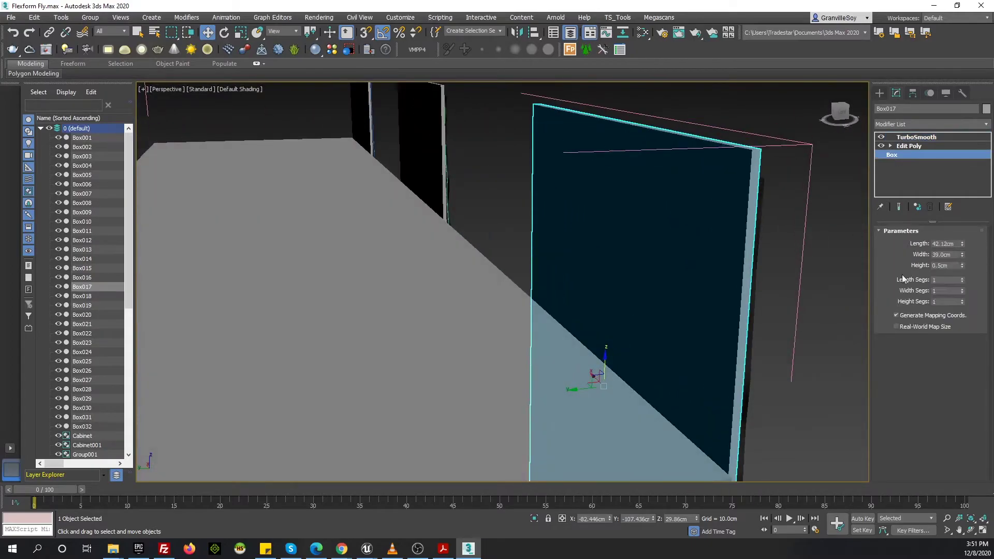
scroll(732, 288, "down", 3)
scroll(553, 293, "down", 3)
key("alt+Tab")
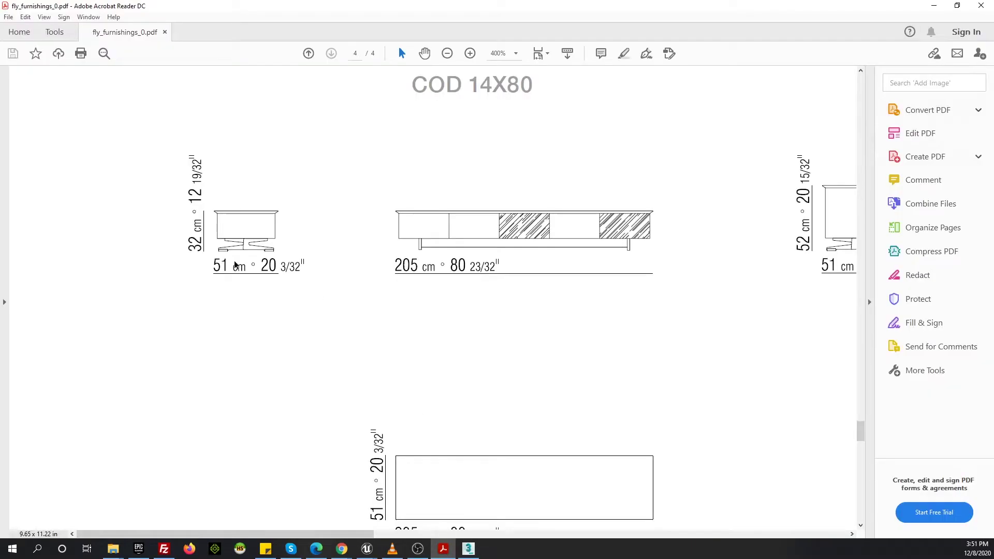
scroll(235, 265, "down", 5)
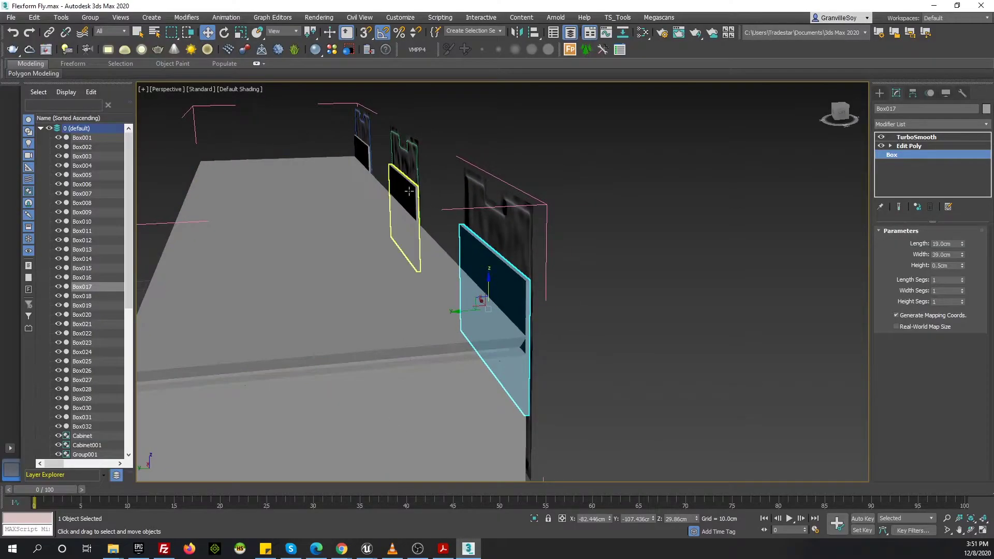
Select the three door panels and inspect them close-up with edged faces shown
left_click(409, 191, "ctrl")
mouse_move(484, 347)
middle_mouse_down("alt")
mouse_move(290, 290)
mouse_move(409, 304)
middle_mouse_up("alt")
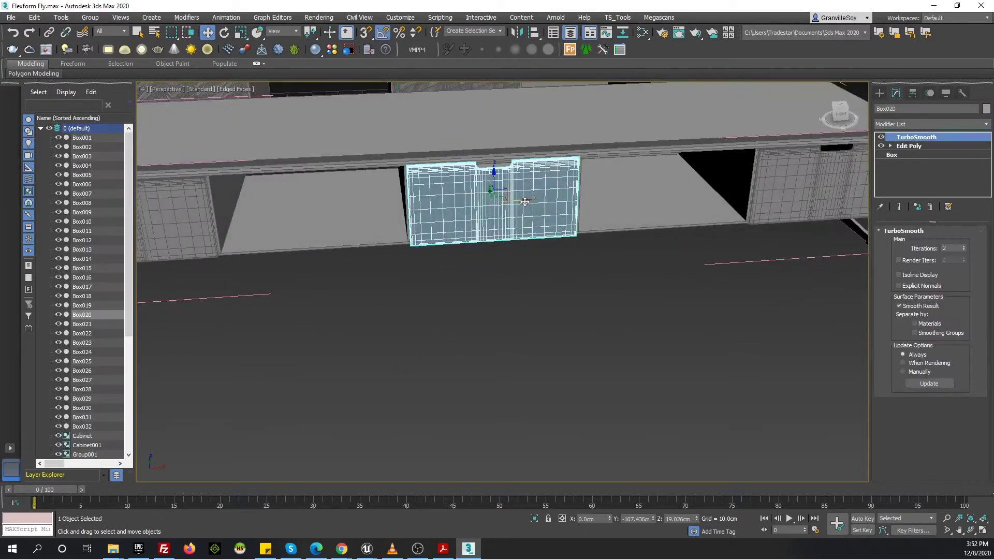
middle_click_drag(674, 184, 701, 166, "alt")
key("z")
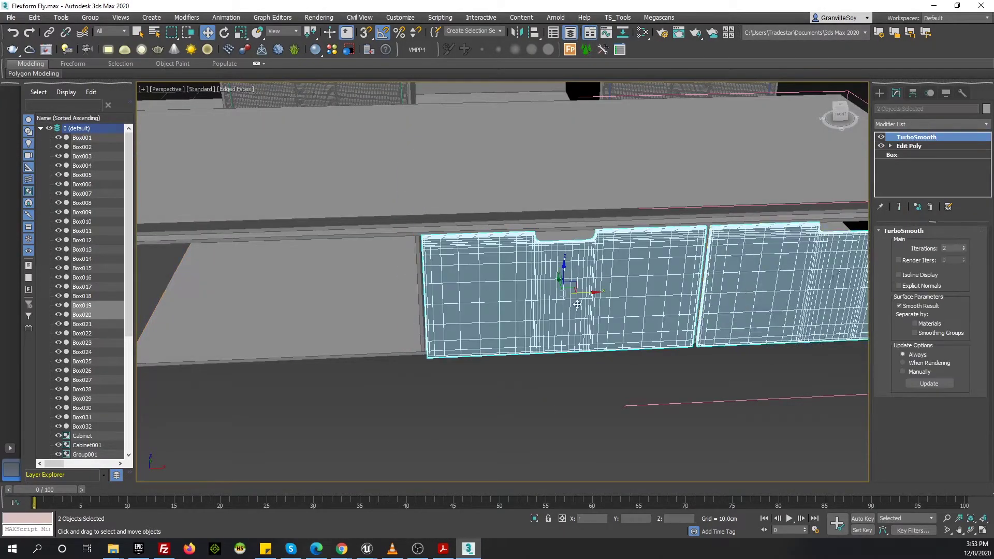
mouse_move(453, 264)
middle_mouse_down("alt")
mouse_move(440, 293)
mouse_move(480, 244)
middle_mouse_up("alt")
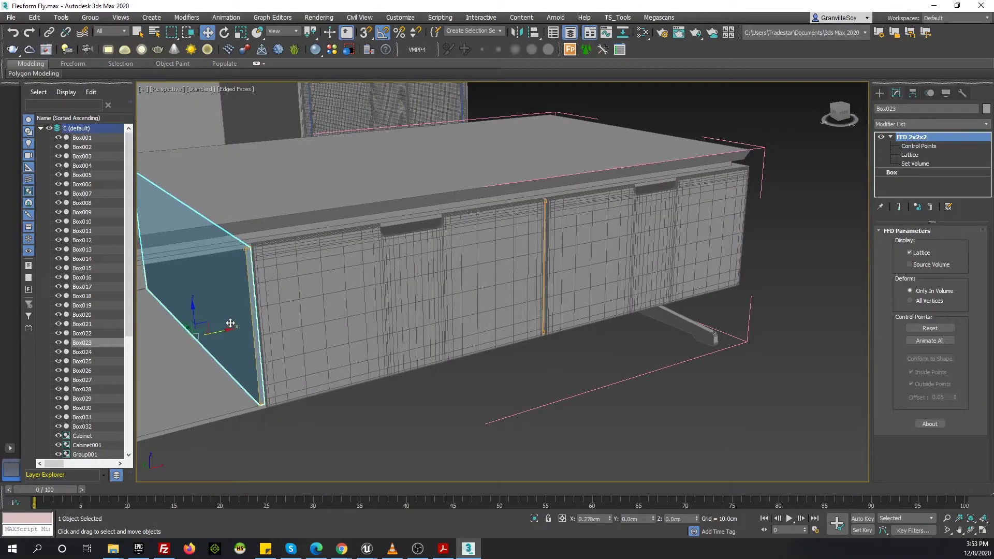
mouse_move(230, 323)
middle_mouse_down("alt")
mouse_move(523, 306)
mouse_move(443, 281)
middle_mouse_up("alt")
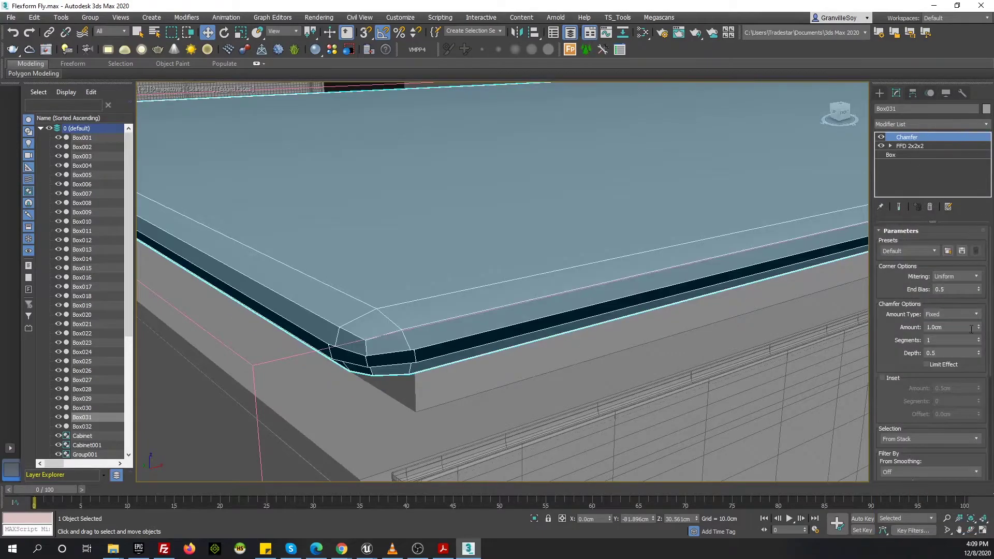
Reduce Box031's chamfer amount and stack a second 0.1cm Chamfer on it
left_click_drag(978, 326, 981, 352)
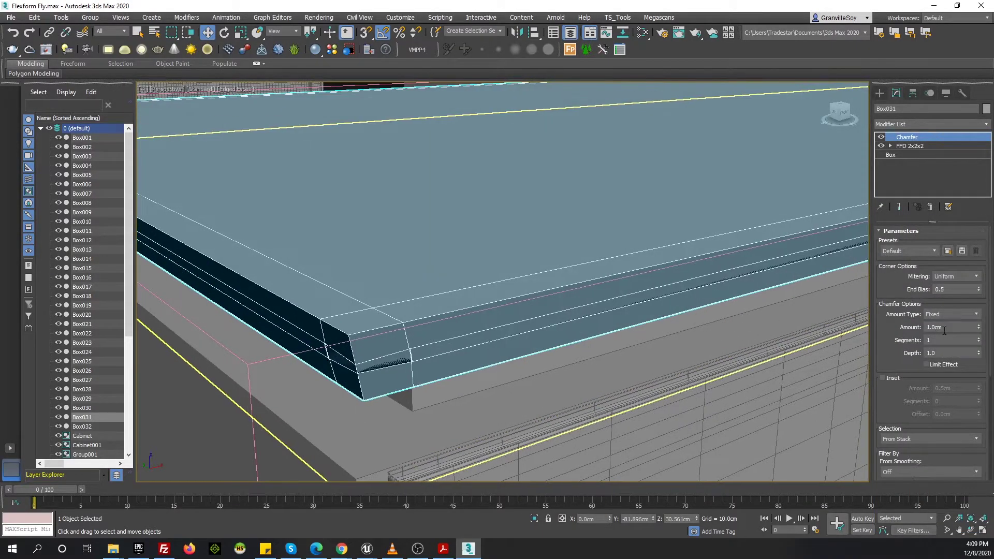
left_click(918, 122)
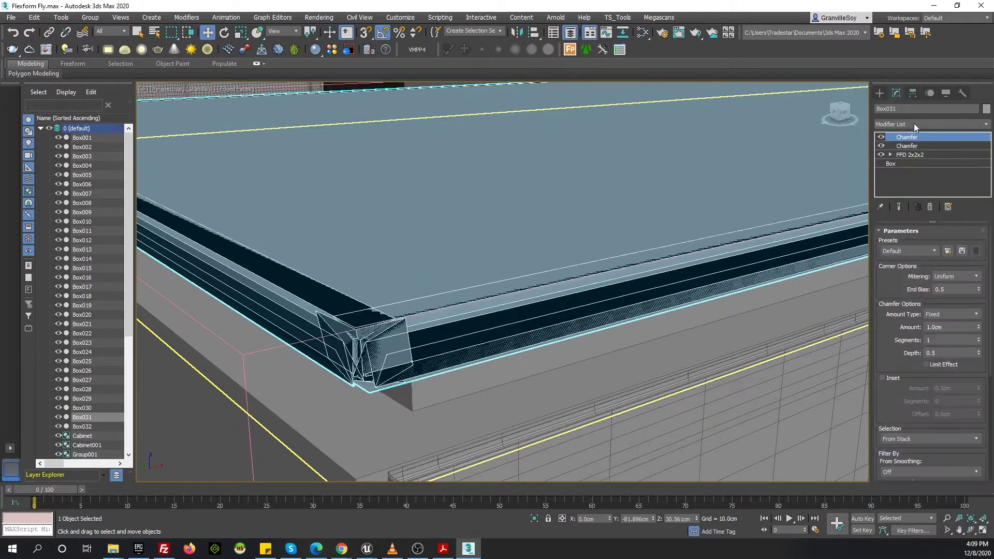
left_click_drag(978, 327, 960, 374)
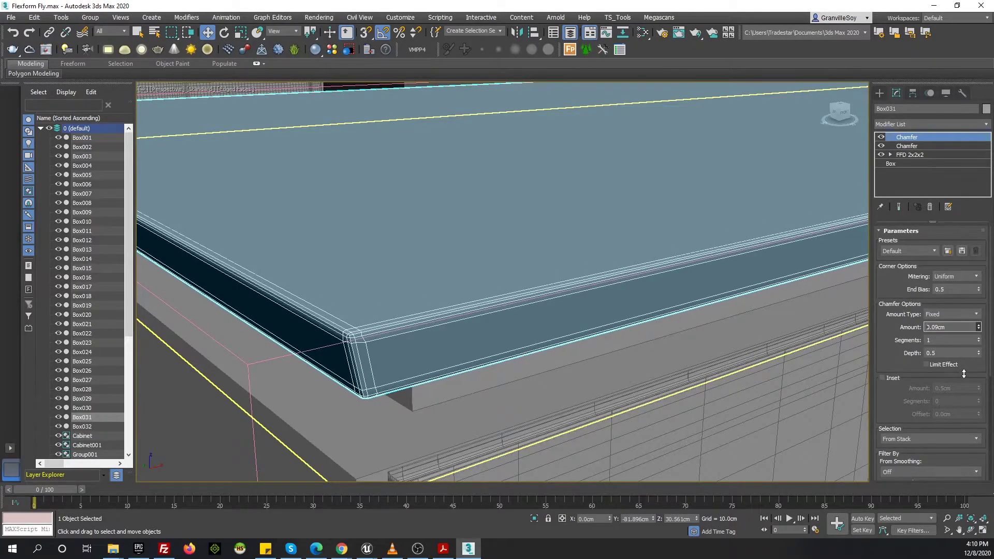
scroll(355, 343, "up", 4)
left_click(909, 147)
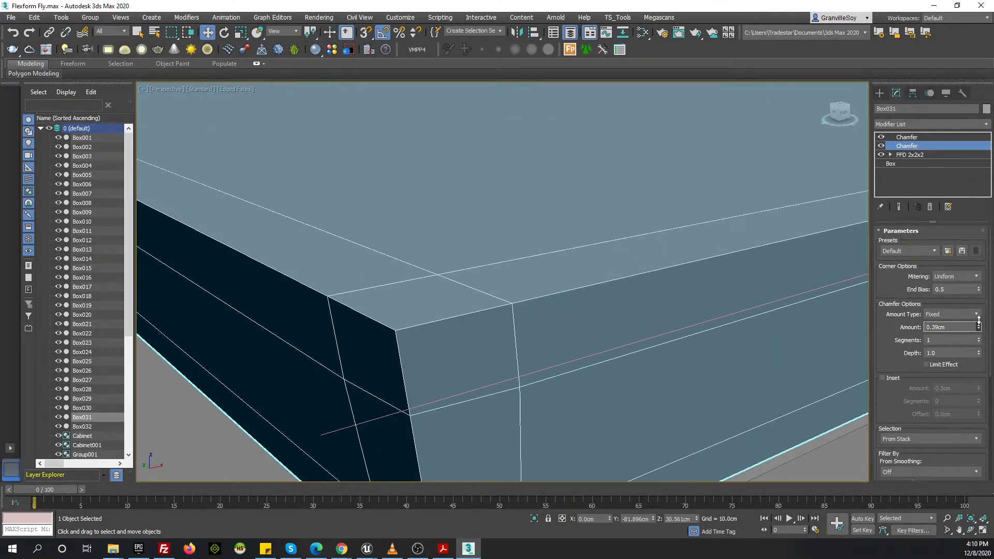
left_click(909, 137)
scroll(386, 286, "down", 5)
scroll(386, 286, "up", 4)
scroll(514, 388, "up", 4)
key("z")
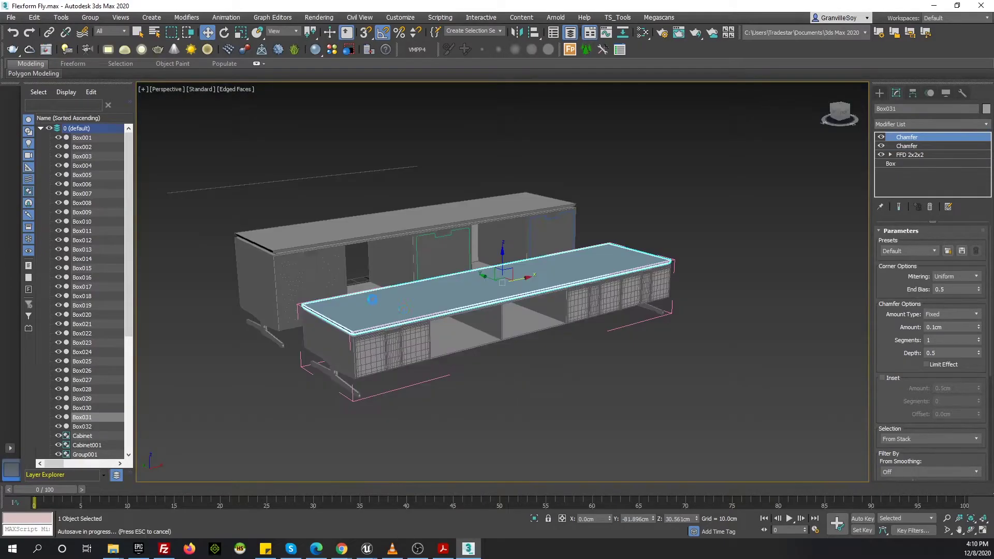
key("F4")
scroll(394, 273, "up", 5)
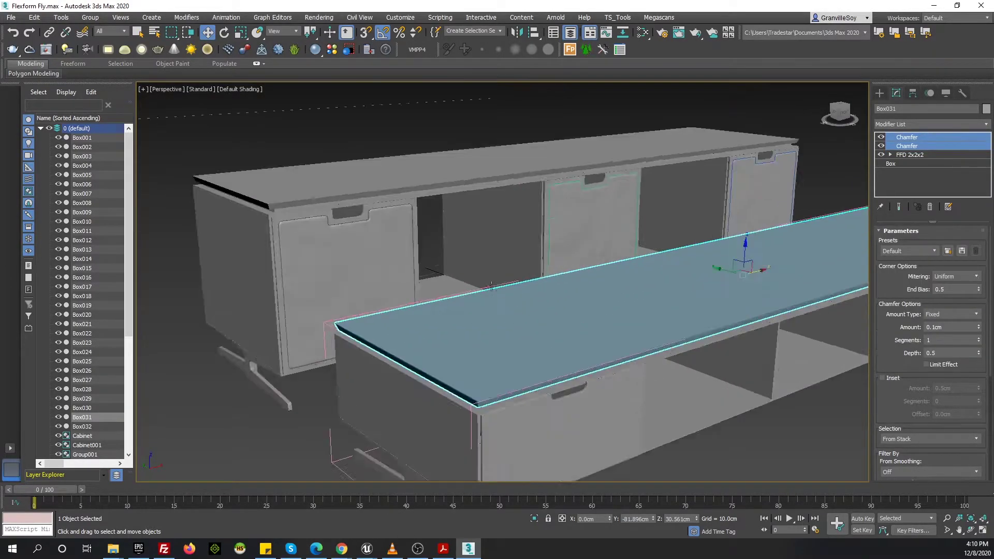
Open the other cabinet group, remove Box015's extra chamfer and reduce its amount
left_click(395, 273)
left_click(90, 17)
left_click(99, 46)
left_click(422, 245)
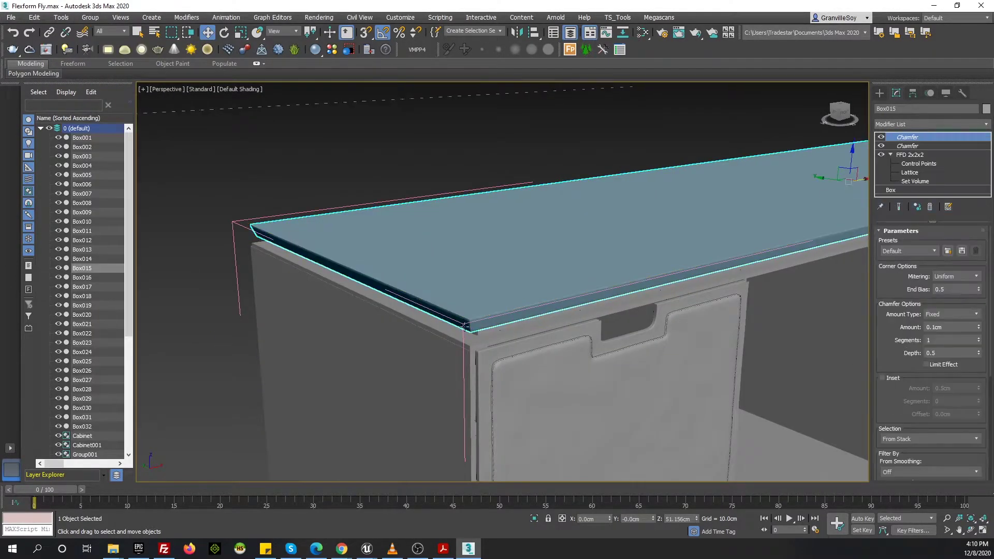
scroll(522, 244, "up", 3)
left_click(930, 206)
left_click(929, 124)
left_click(957, 310)
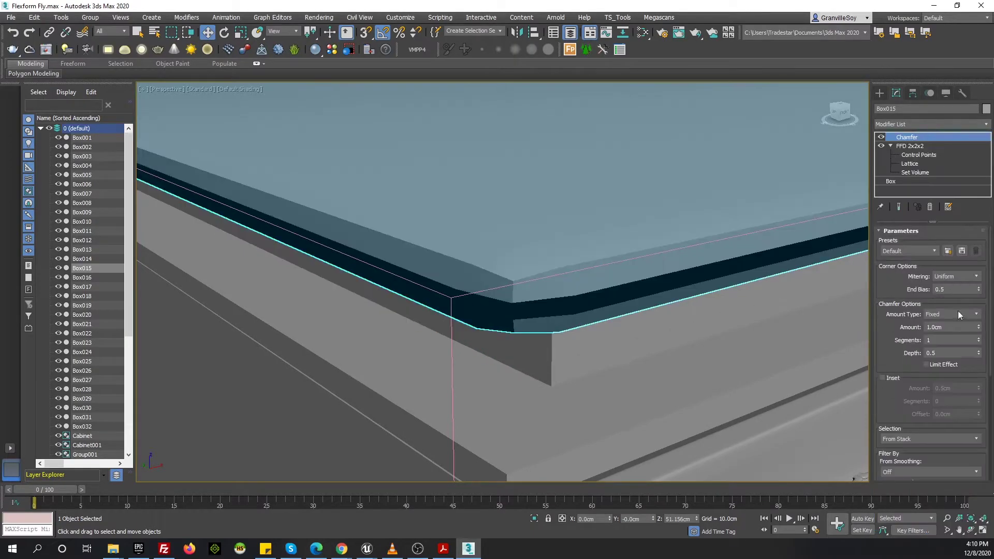
key("F4")
left_click_drag(979, 330, 976, 360)
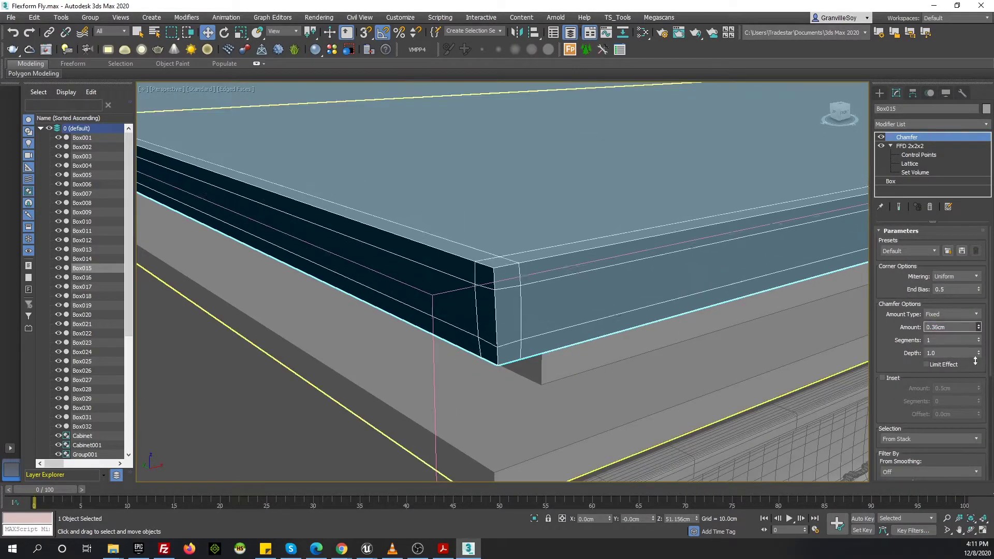
Stack a second small Chamfer on Box015 and fine-tune both chamfer amounts
left_click(915, 123)
left_click(932, 179)
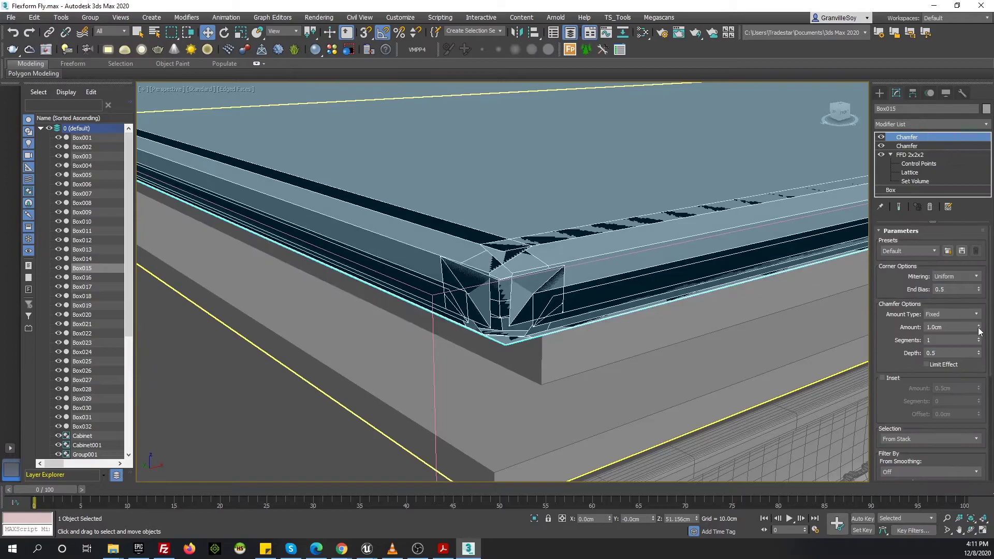
left_click_drag(978, 327, 989, 365)
scroll(554, 277, "down", 2)
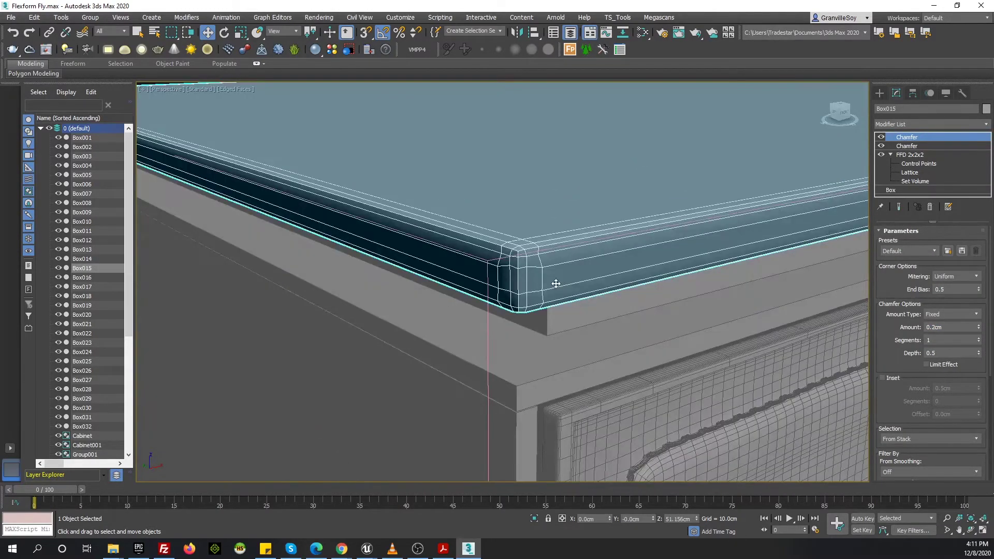
scroll(554, 282, "down", 8)
scroll(600, 287, "up", 10)
scroll(601, 287, "up", 1)
left_click_drag(978, 327, 979, 334)
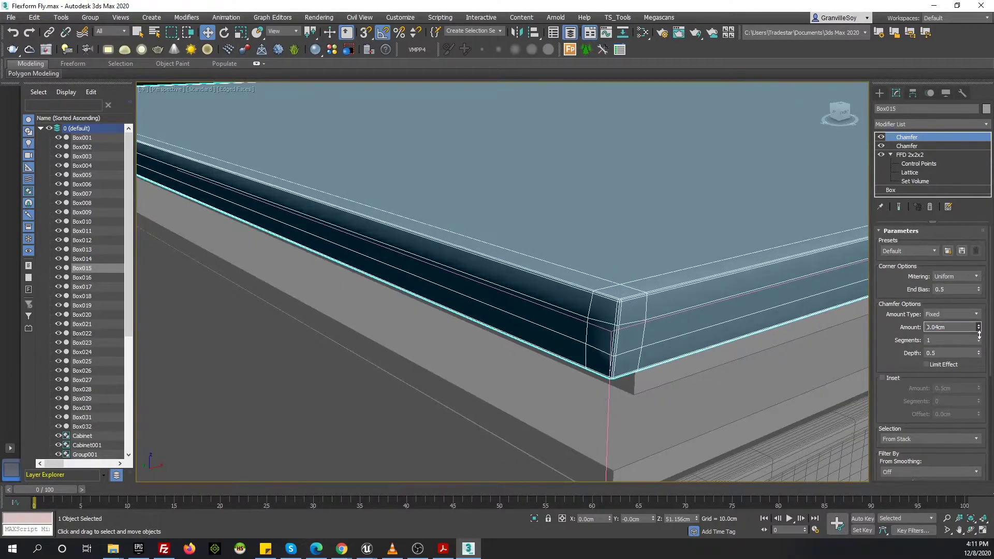
left_click(914, 146)
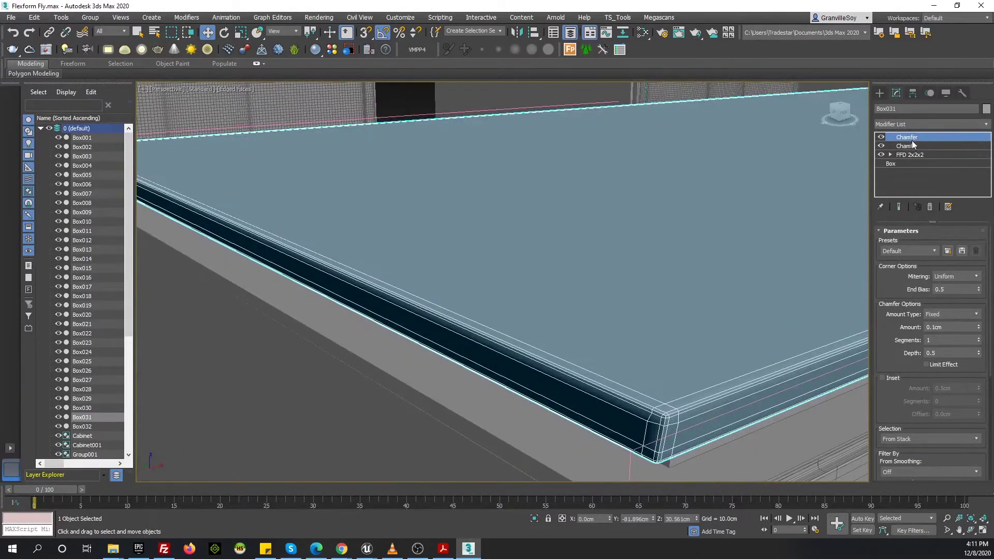
left_click_drag(979, 328, 980, 336)
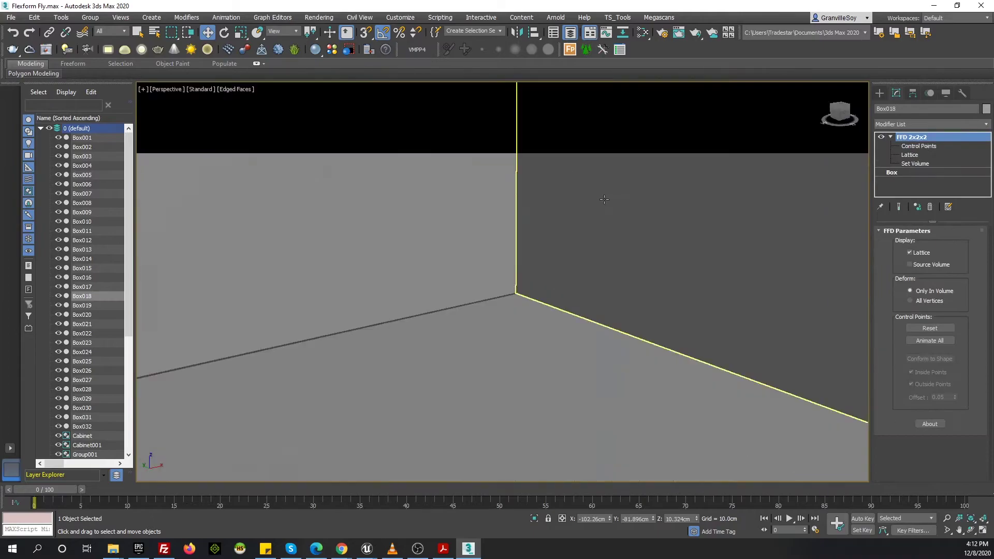
Add a Chamfer modifier to panel Box018 with a reduced amount
left_click(920, 124)
type("c")
key("Return")
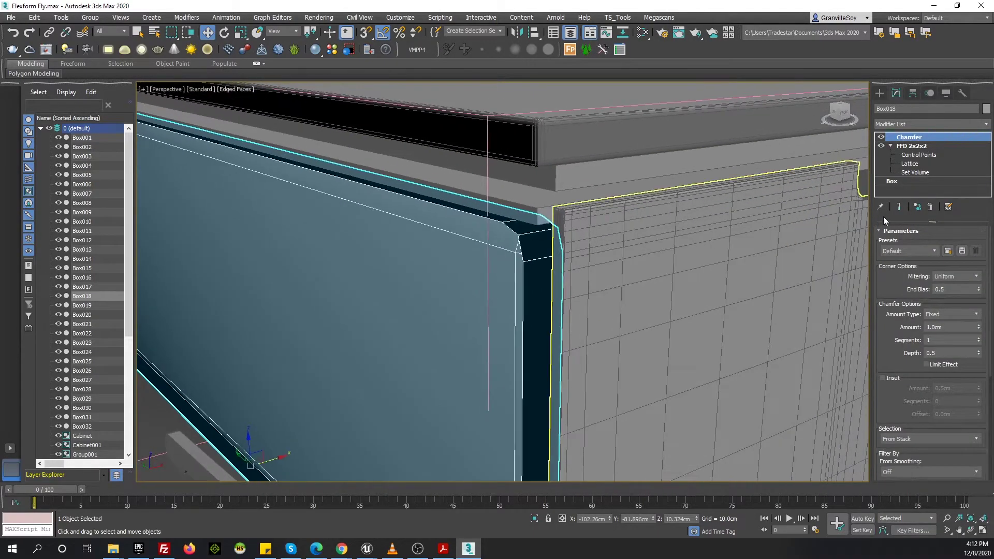
key("Return")
left_click_drag(979, 327, 975, 357)
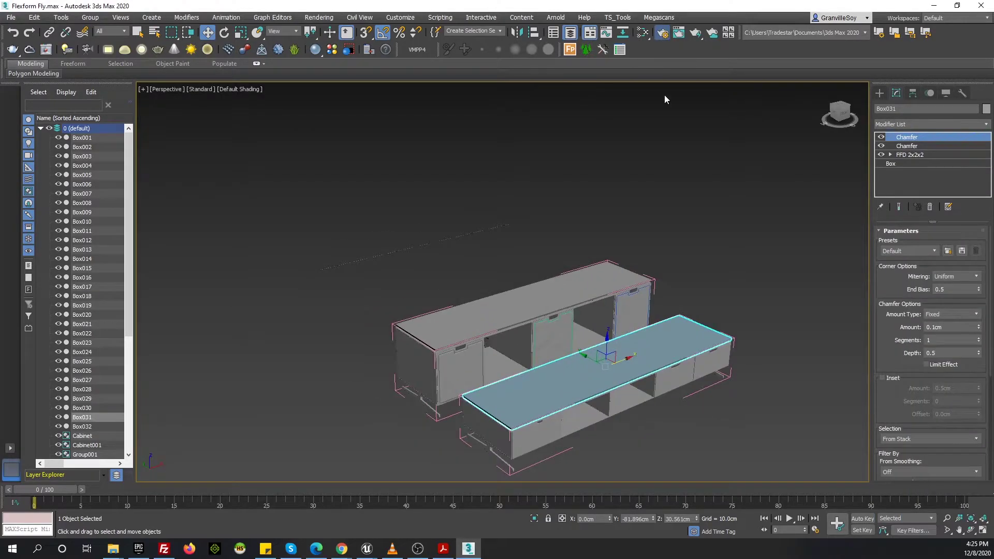
Open Render Setup and the V-Ray Asset Browser's Wood & Laminate library
left_click(662, 32)
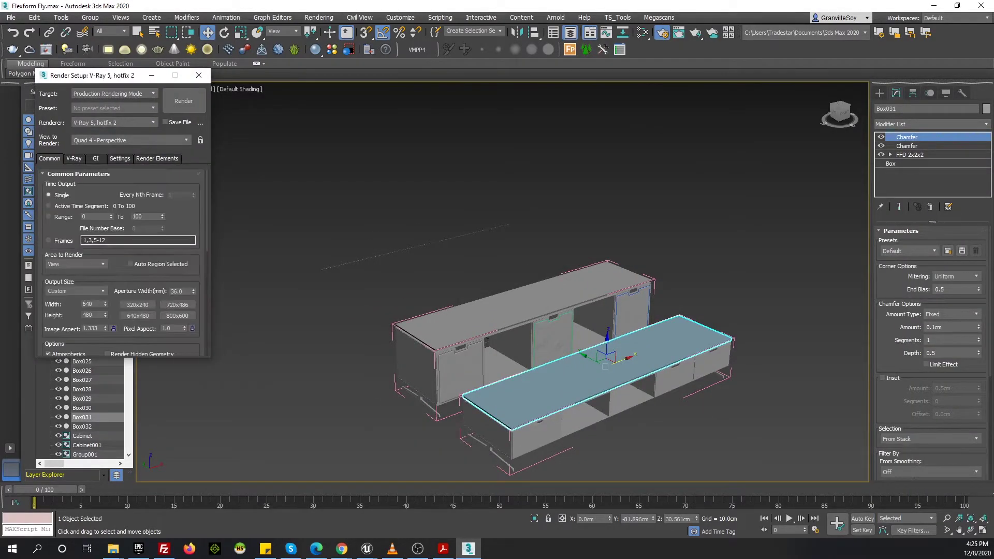
scroll(539, 301, "up", 2)
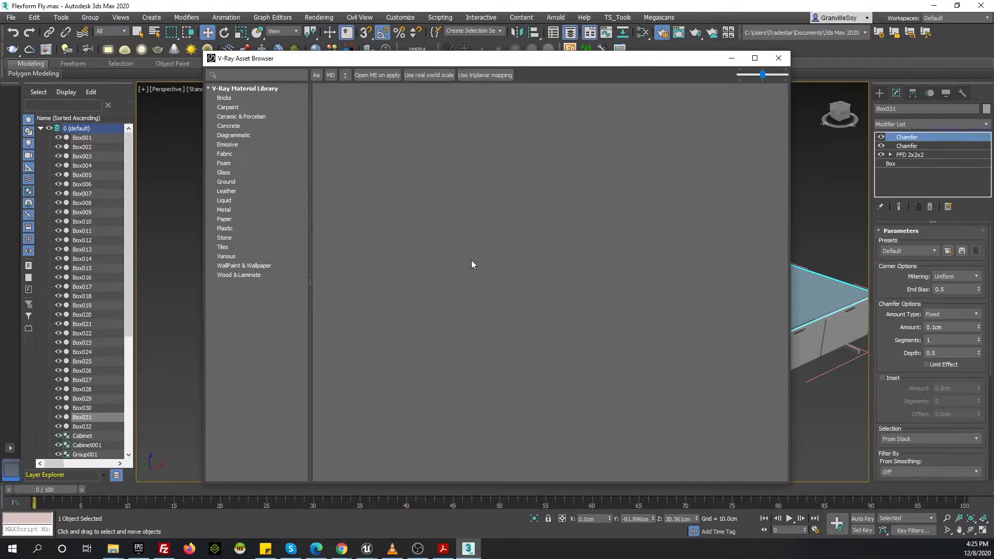
left_click(243, 275)
left_click(342, 548)
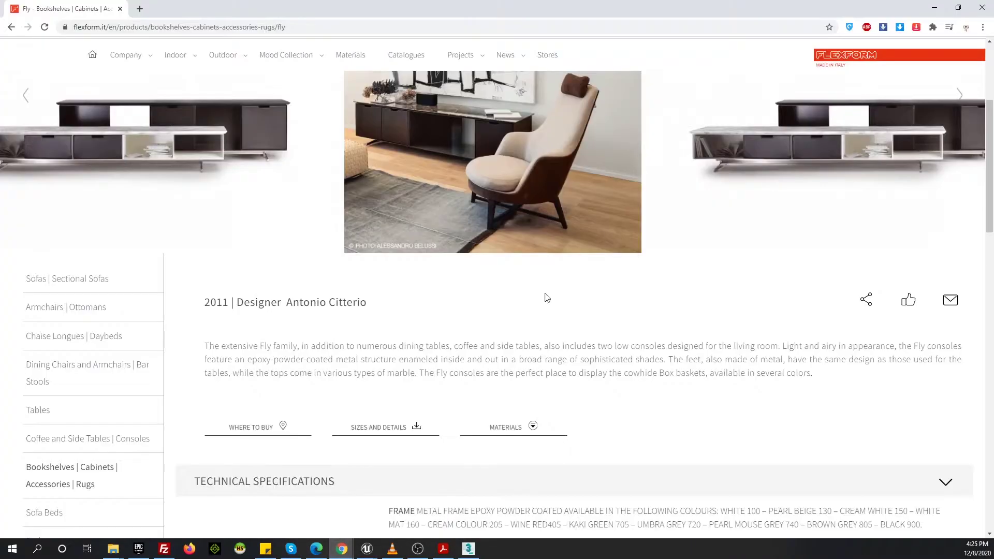
scroll(595, 238, "up", 3)
scroll(619, 337, "down", 2)
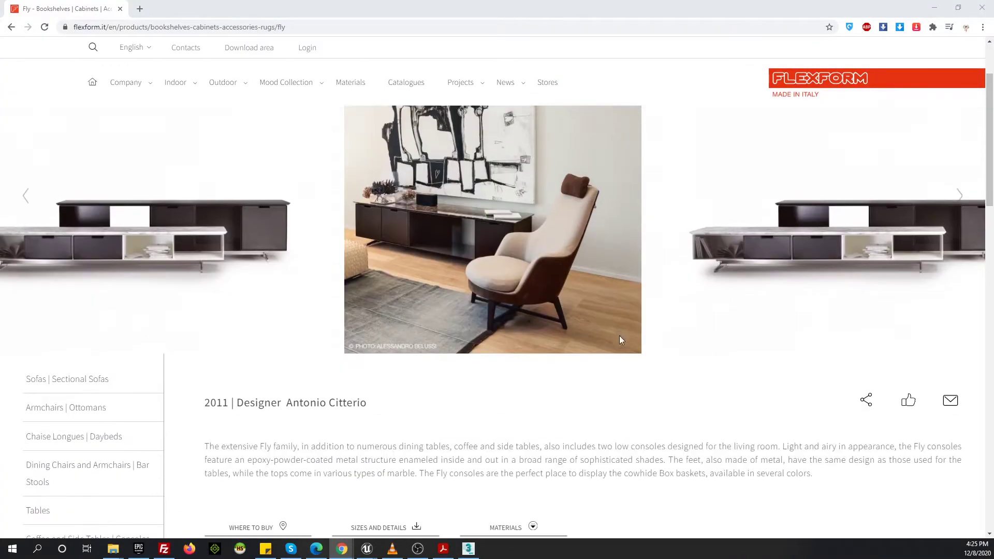
left_click(467, 549)
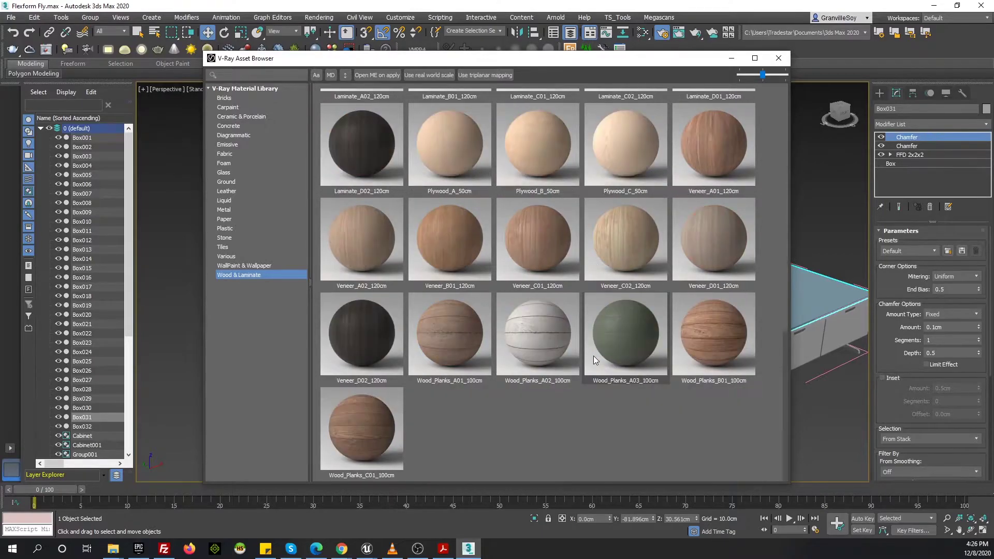
Load the Veneer_D01 wood material into the material editor and inspect its diffuse bitmap
right_click(725, 248)
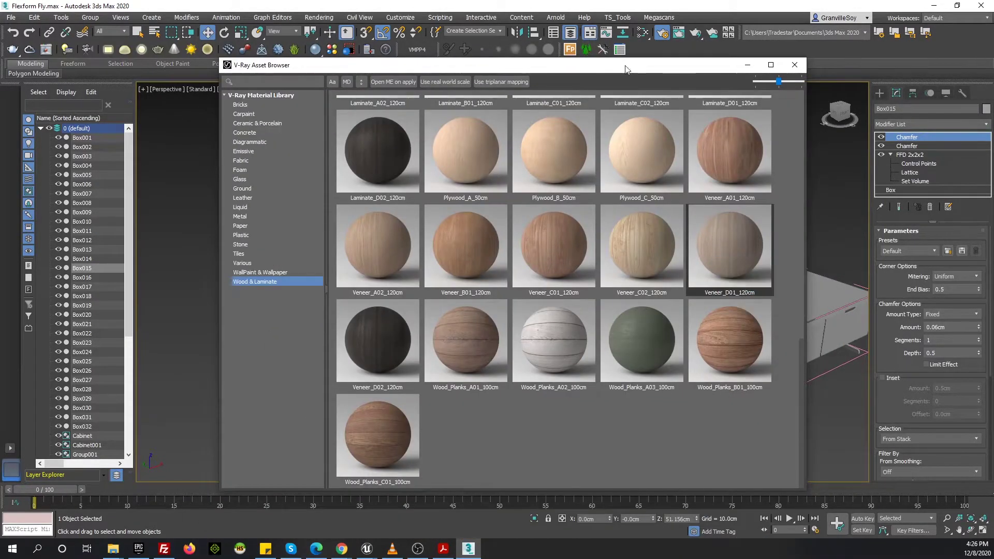
left_click_drag(625, 68, 609, 256)
key("m")
type("Wood veneer")
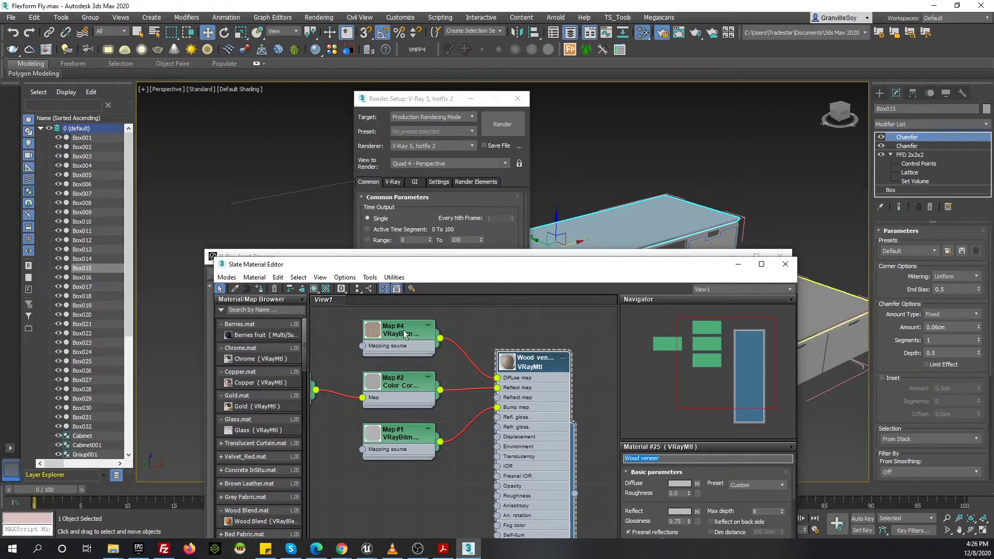
left_click(405, 334)
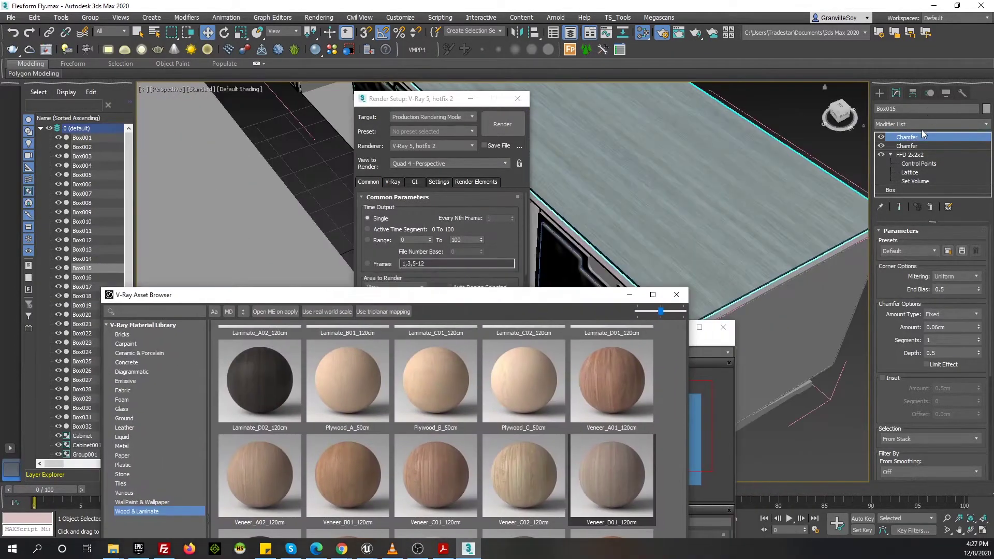
Add a Box UVW Map with 50 cm size to countertop Box015
left_click(921, 127)
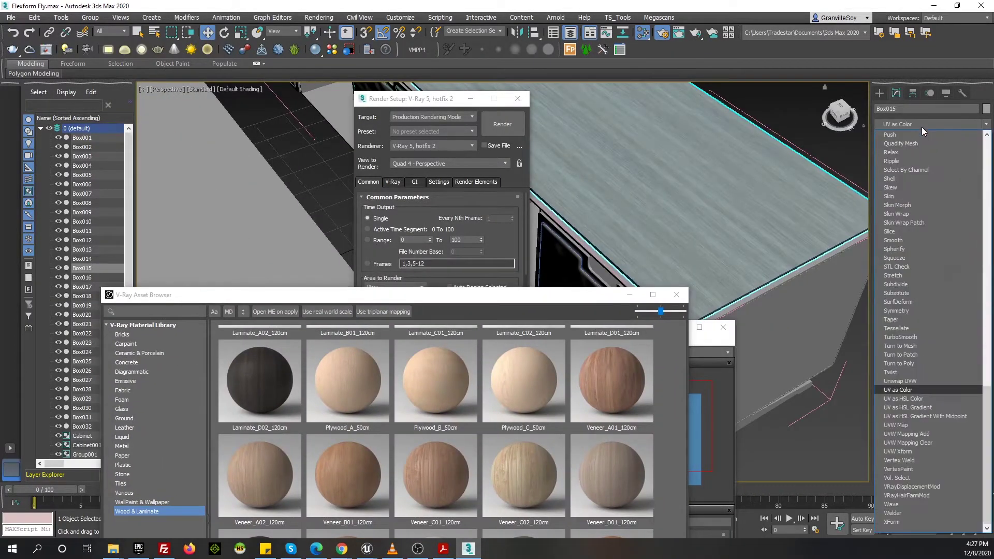
scroll(653, 209, "down", 3)
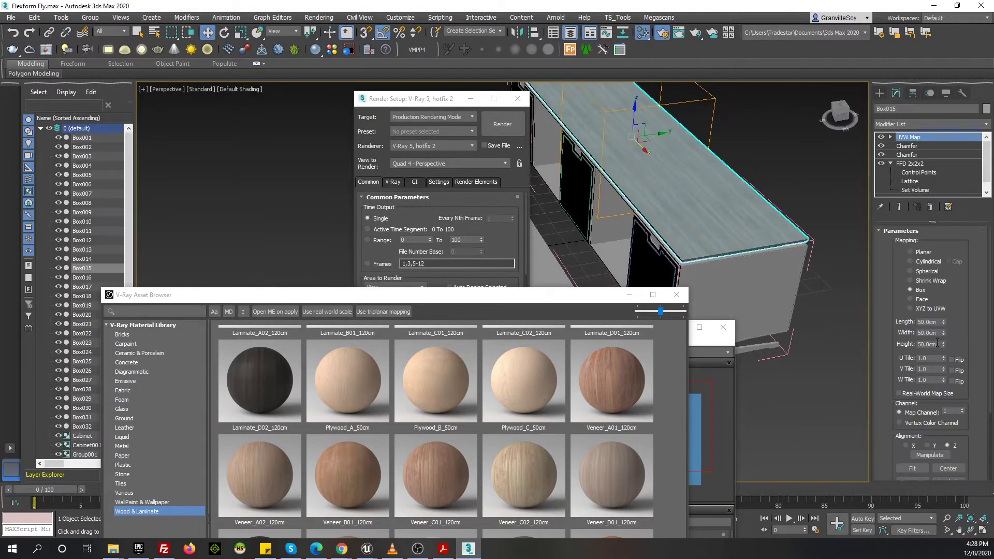
scroll(736, 202, "up", 3)
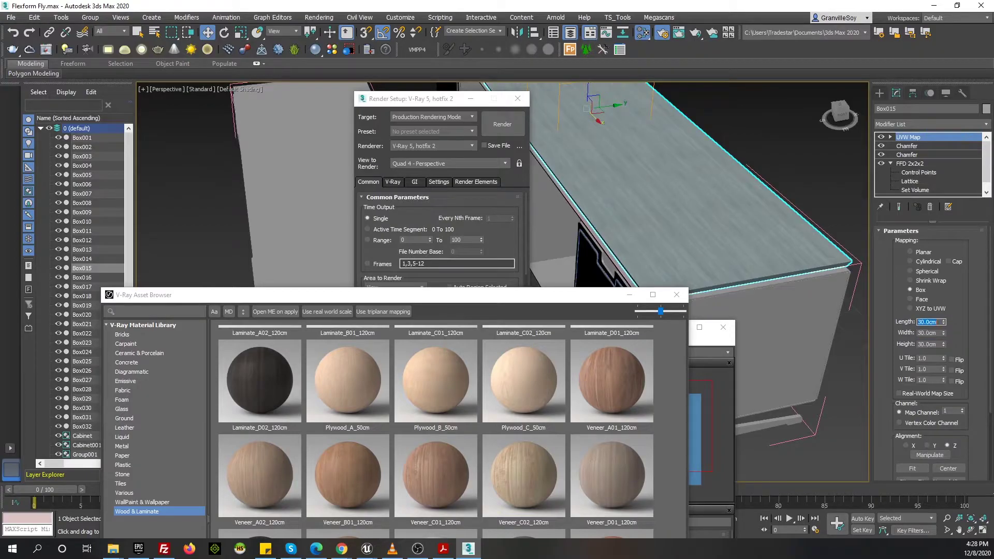
type("50")
key("Return")
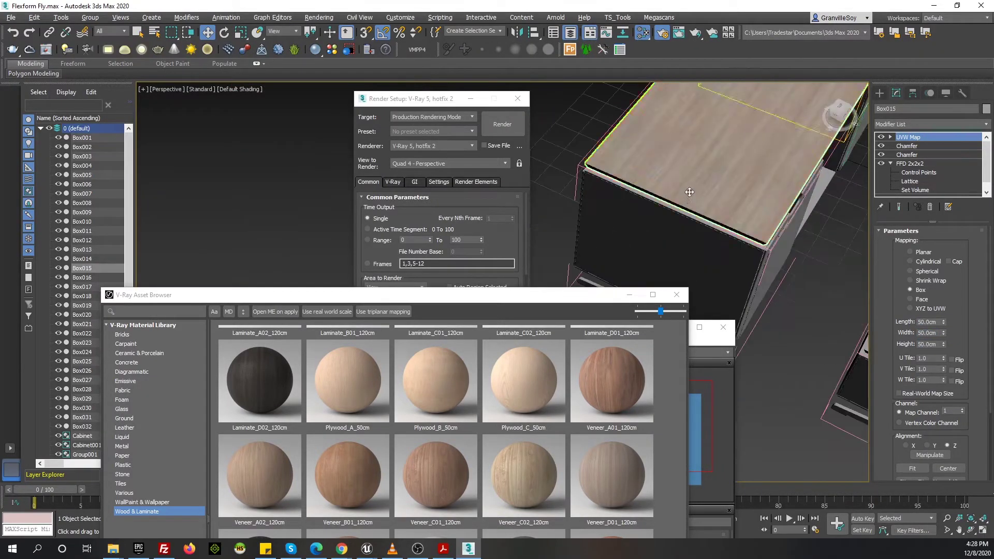
Add a 50 cm Box UVW Map to the chamfered cabinet boxes and panels
left_click(651, 162, "ctrl")
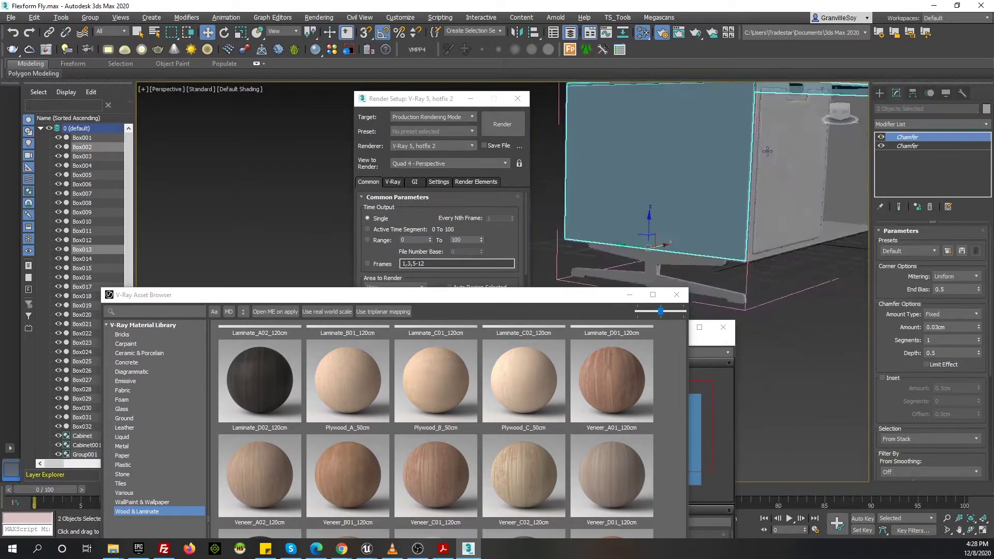
scroll(750, 192, "down", 5)
left_click(750, 192, "ctrl")
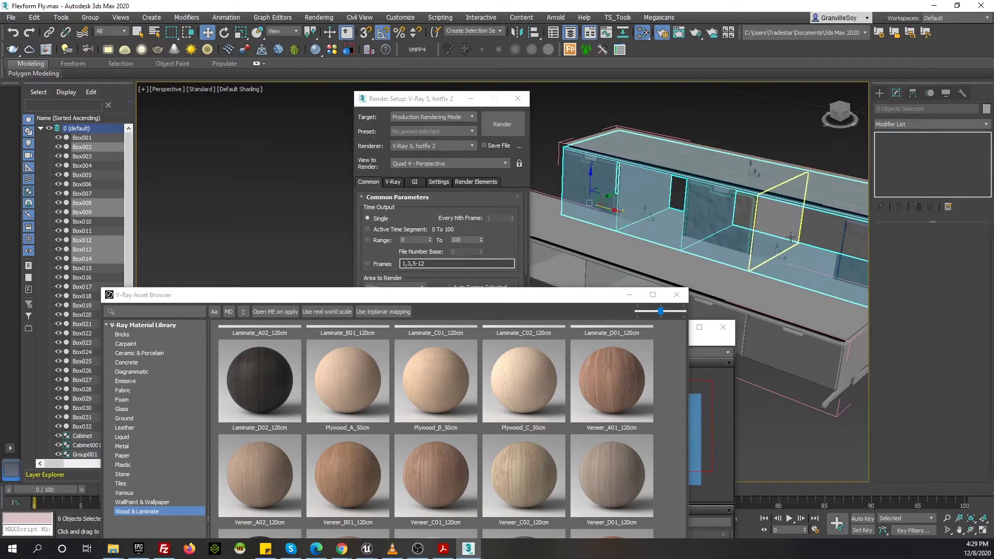
left_click(932, 124)
left_click(888, 191)
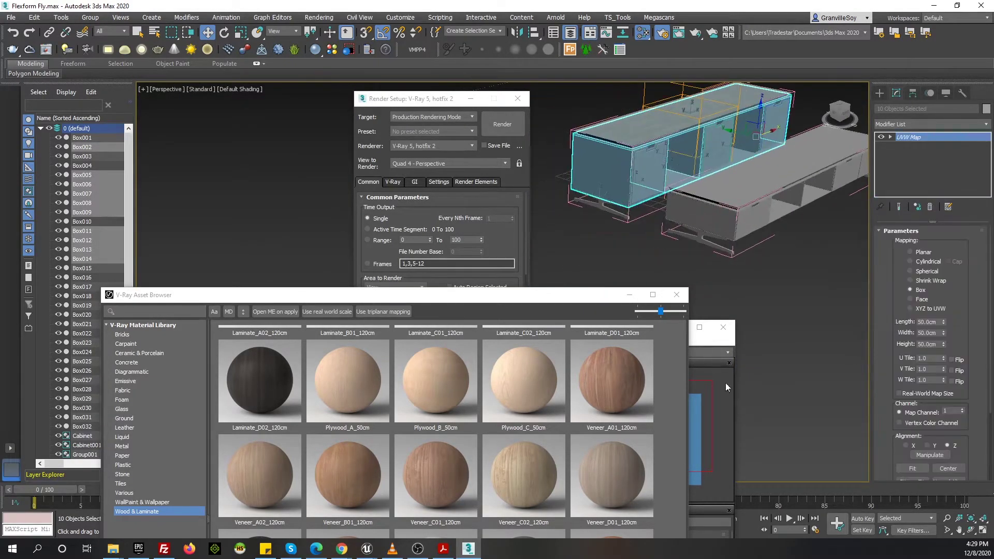
key("m")
left_click(198, 334)
Paste the UVW Map as an instance onto the three door panels, including Box001
left_click(640, 226)
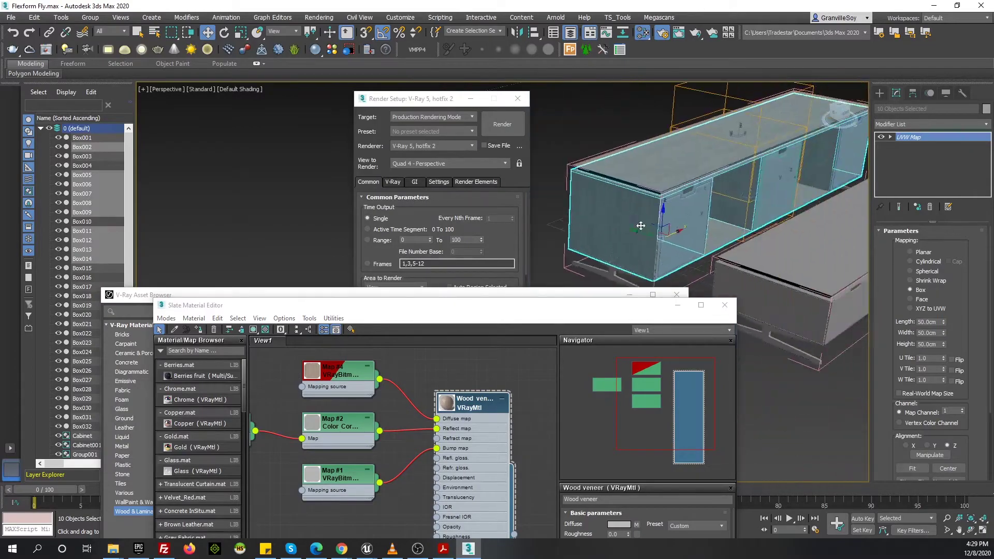
scroll(658, 192, "up", 5)
scroll(658, 192, "down", 5)
scroll(599, 222, "up", 5)
left_click(599, 222, "ctrl")
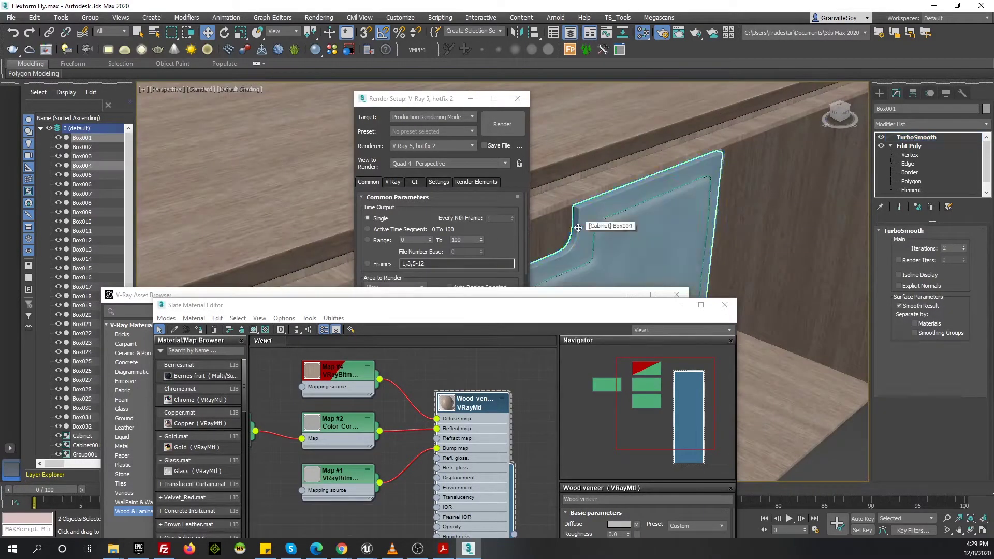
left_click(673, 233, "ctrl")
right_click(911, 137)
left_click(890, 202)
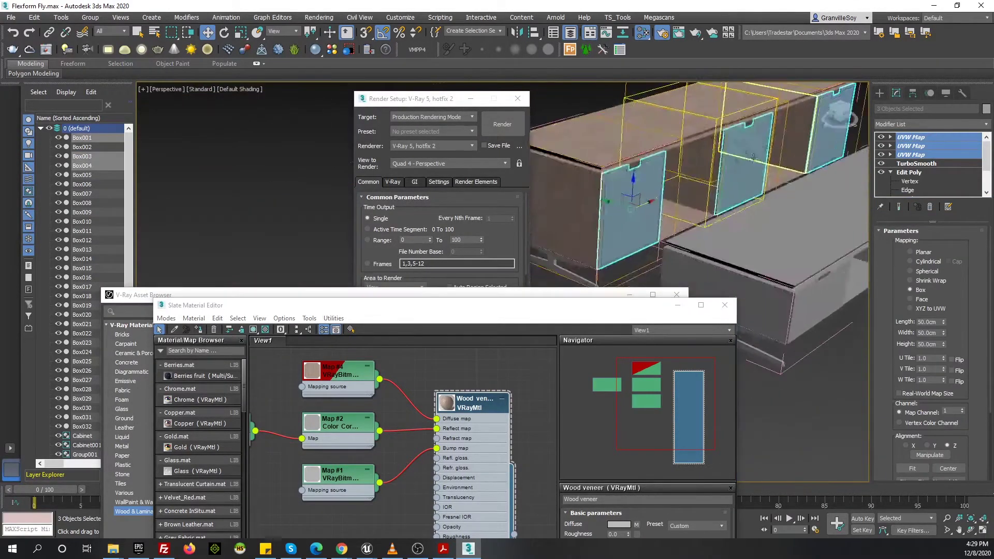
left_click(342, 548)
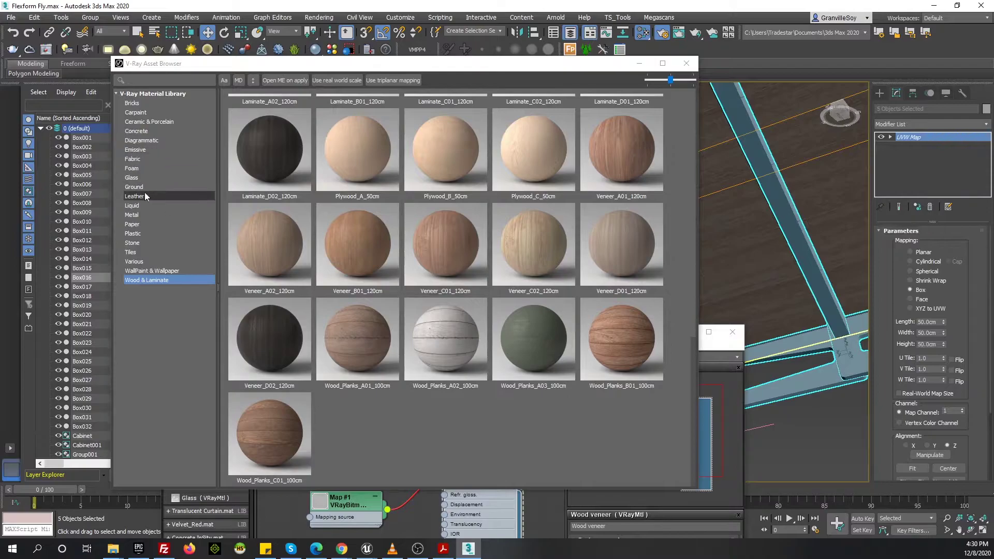
Load Leather_C01_Brown from the V-Ray Asset Browser into Slate and rename it Leather
left_click(136, 215)
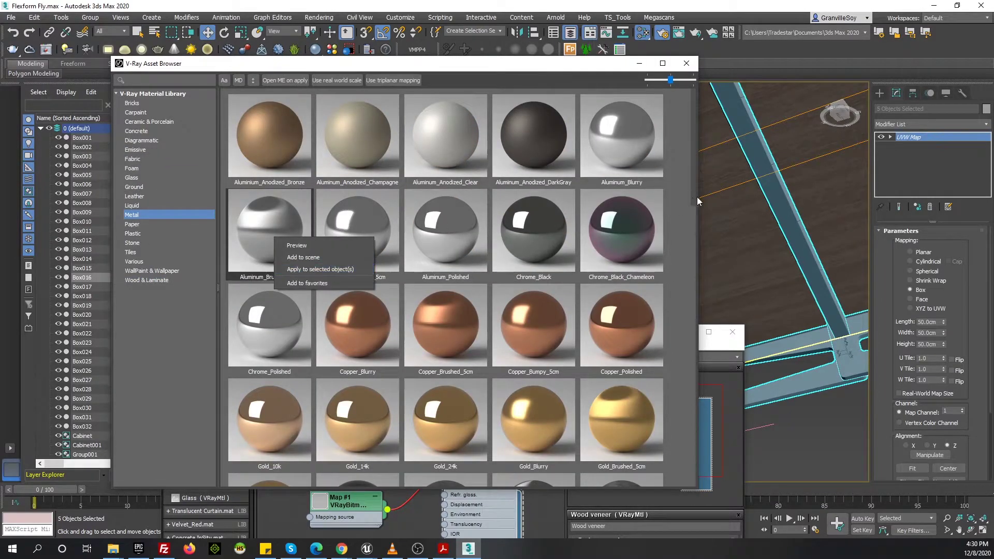
right_click(607, 133)
left_click(647, 164)
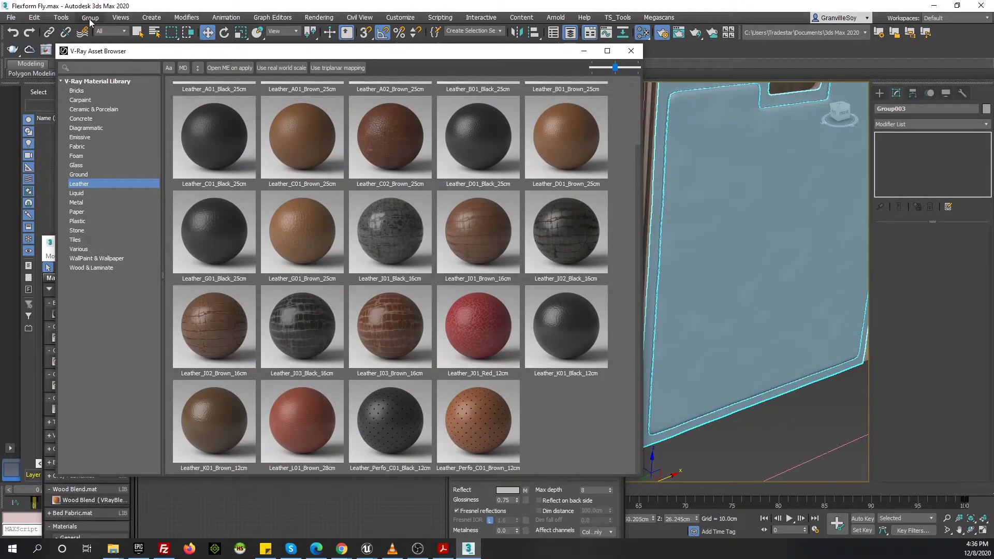
right_click(298, 144)
left_click(337, 175)
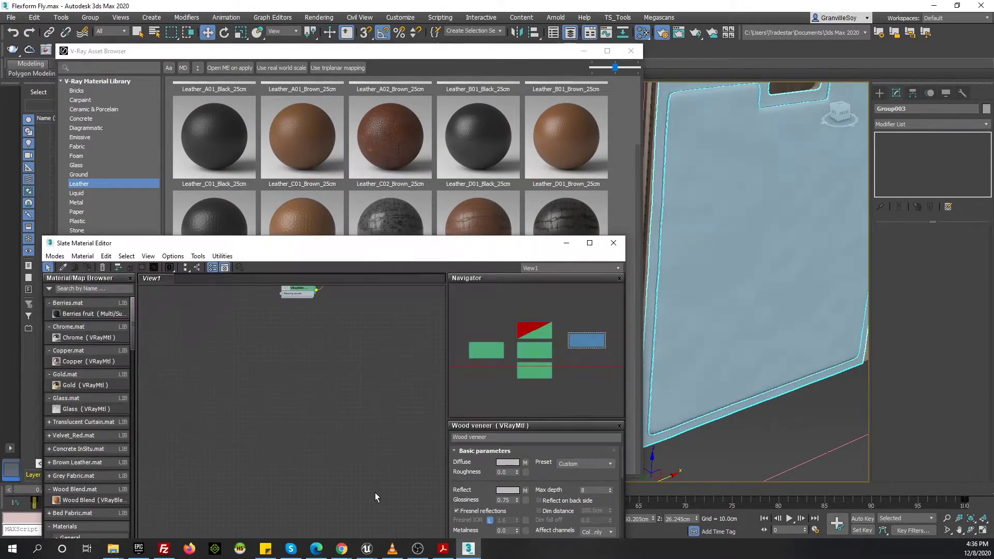
left_click(774, 282)
type("Leat")
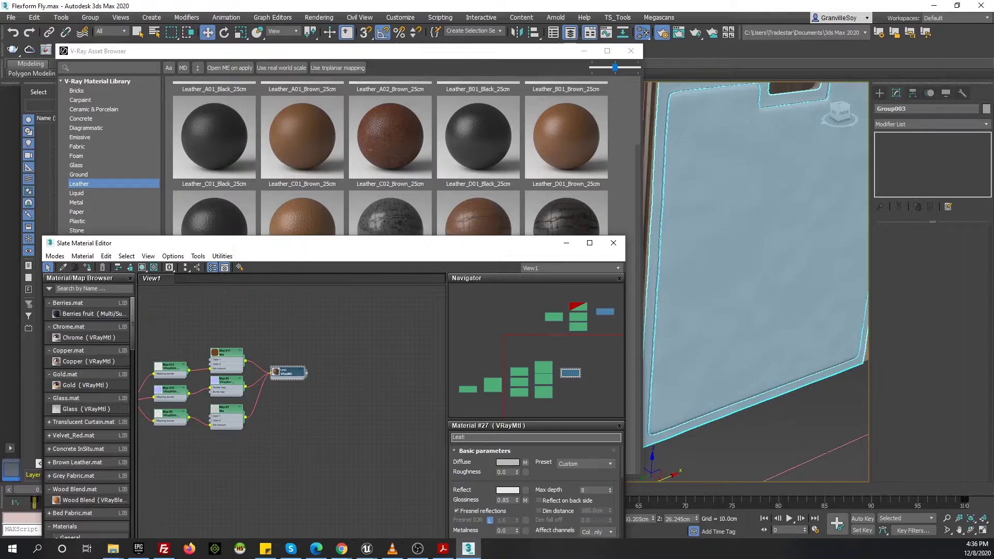
type("her")
key("Return")
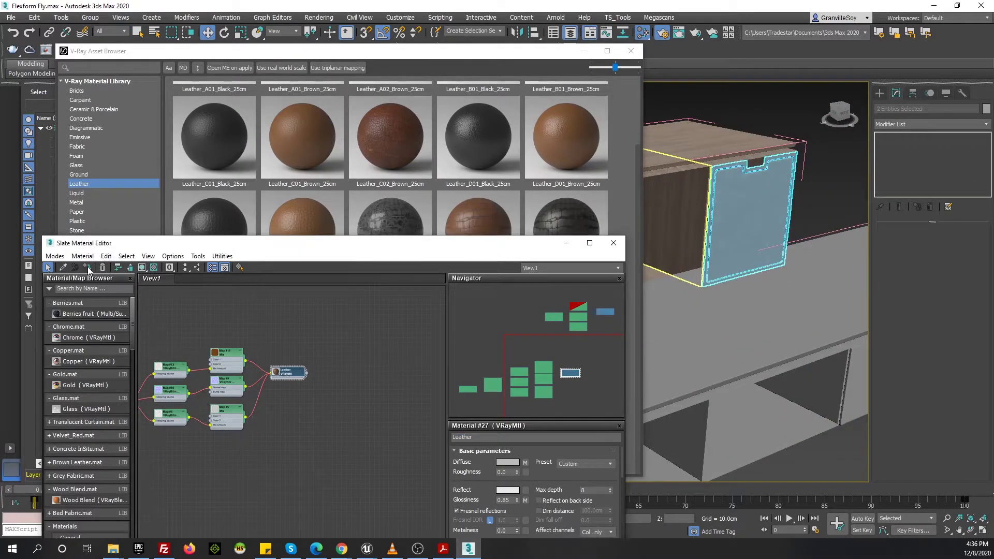
Assign Leather to the cabinet doors and add a 50 cm UVW Map
left_click(88, 268)
key("a")
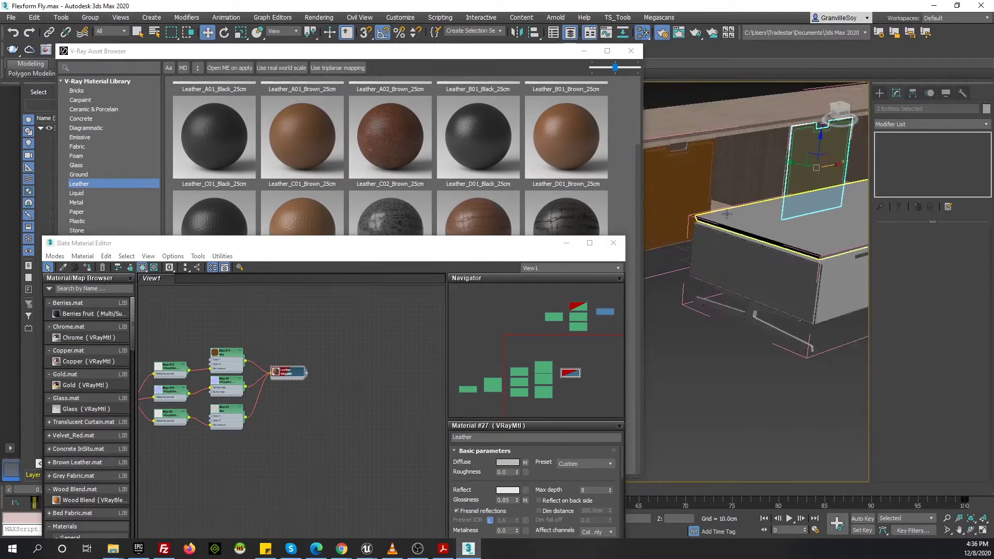
scroll(760, 144, "up", 5)
left_click(914, 126)
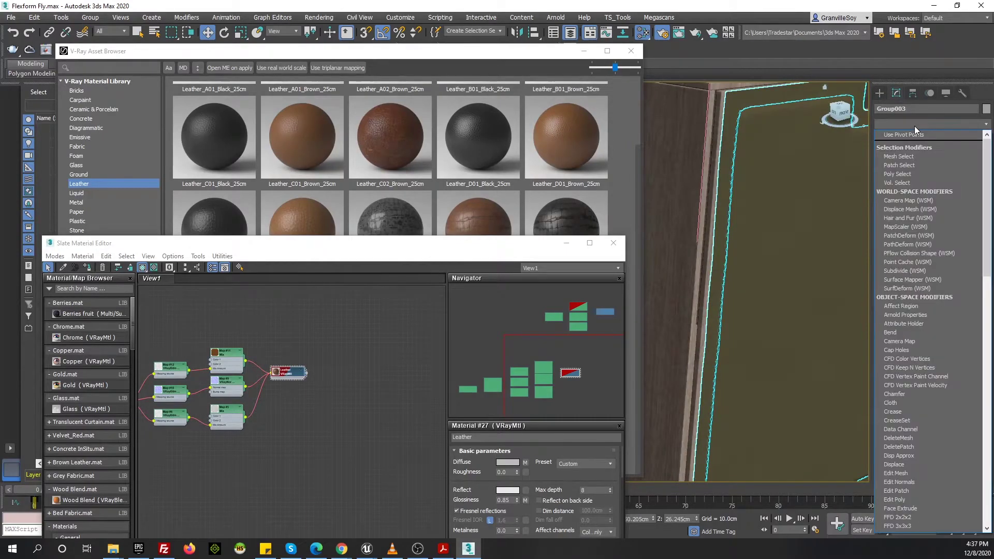
type("uvw")
key("Return")
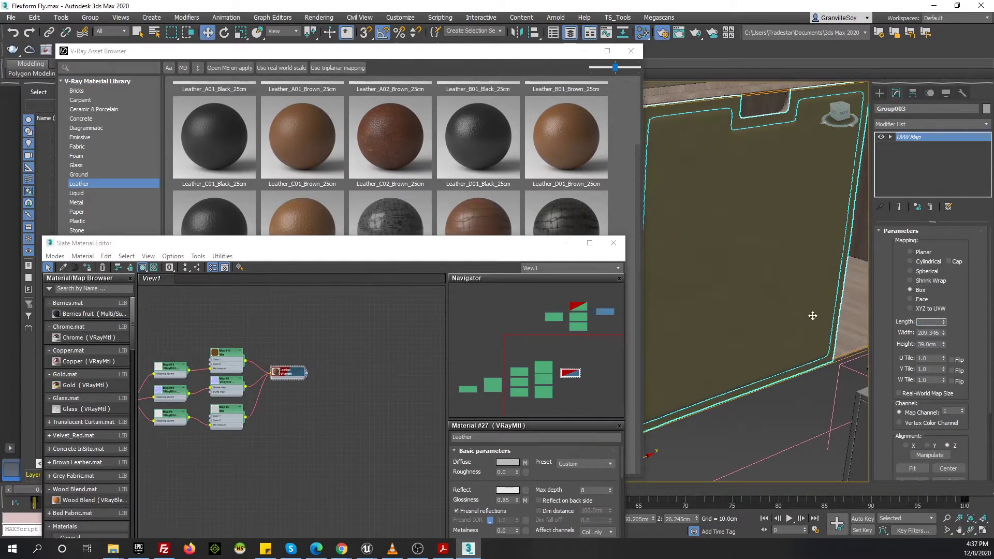
type("50")
key("Return")
Set the Leather material's diffuse colour to a near-black brown
scroll(732, 251, "down", 5)
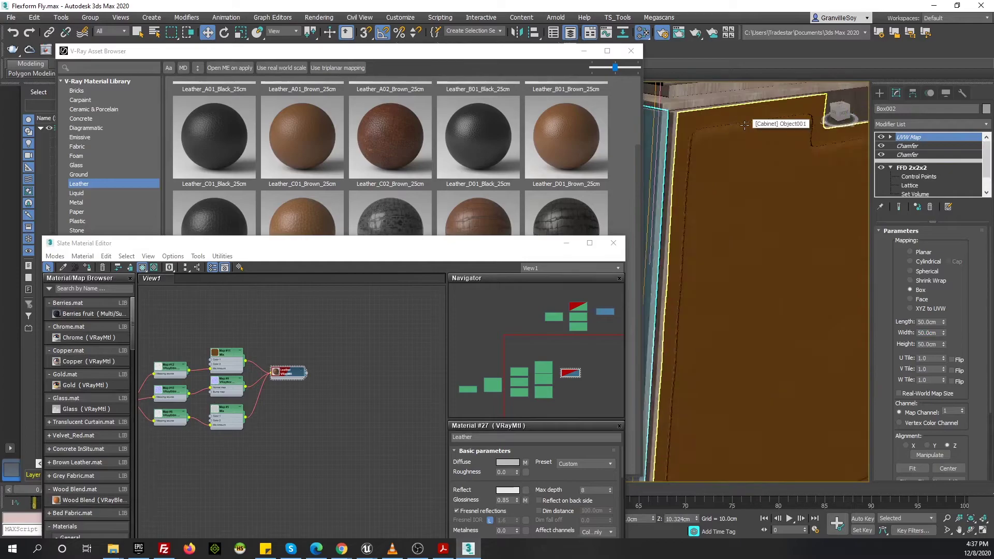
scroll(742, 201, "up", 2)
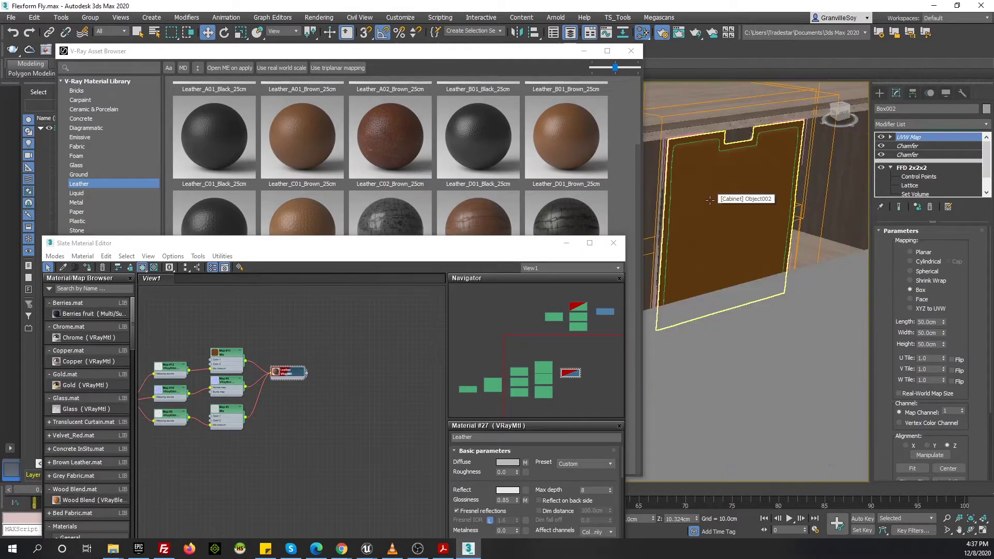
scroll(735, 195, "up", 5)
scroll(737, 200, "down", 3)
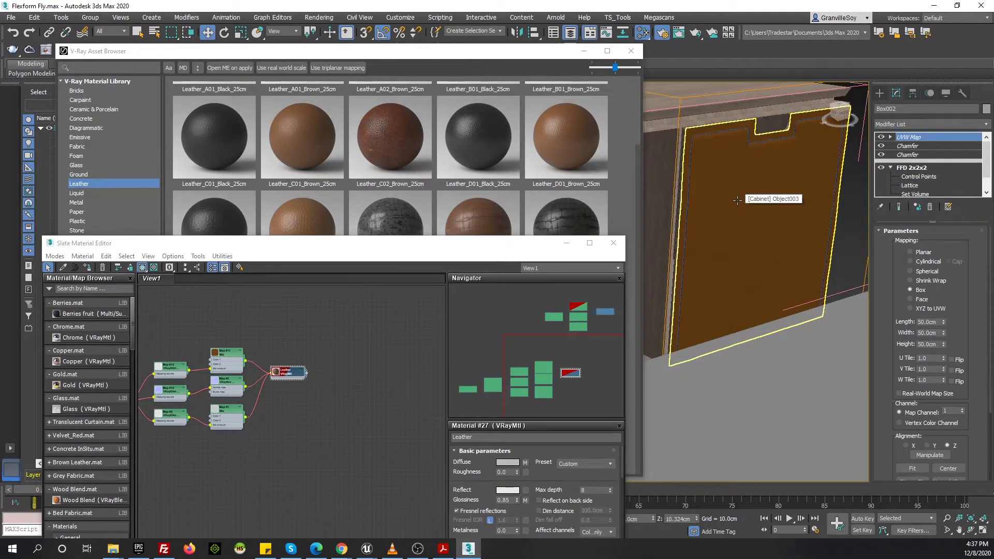
scroll(737, 201, "down", 3)
left_click_drag(332, 243, 319, 264)
scroll(297, 360, "up", 2)
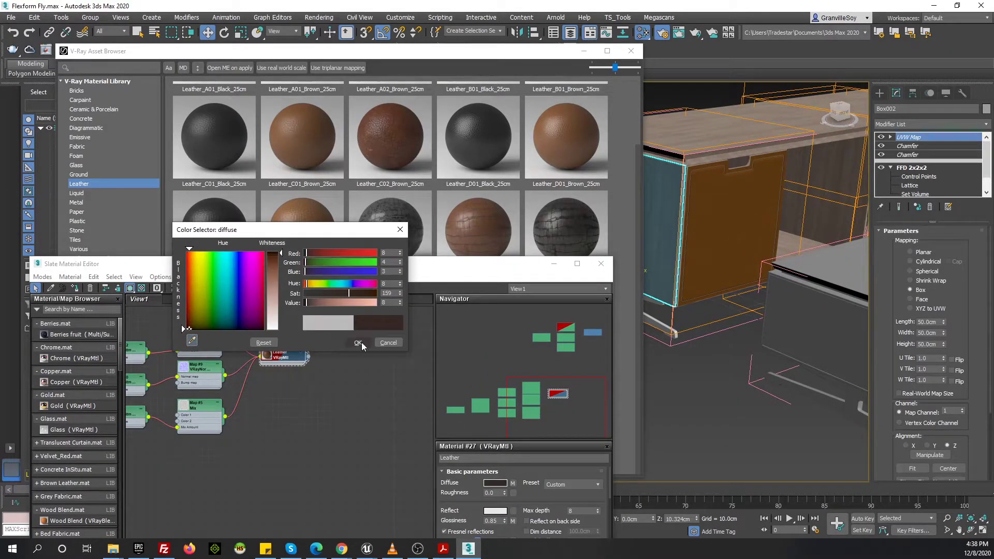
Confirm the darker Leather diffuse colour and set its diffuse map amount to 20
left_click(357, 342)
left_click_drag(378, 263, 384, 46)
left_click_drag(614, 283, 617, 322)
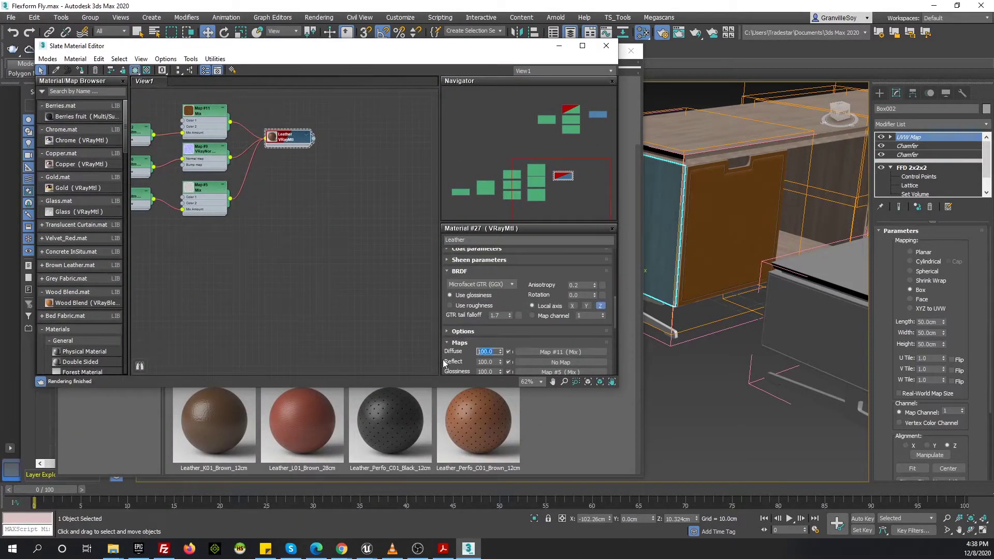
type("20")
key("Return")
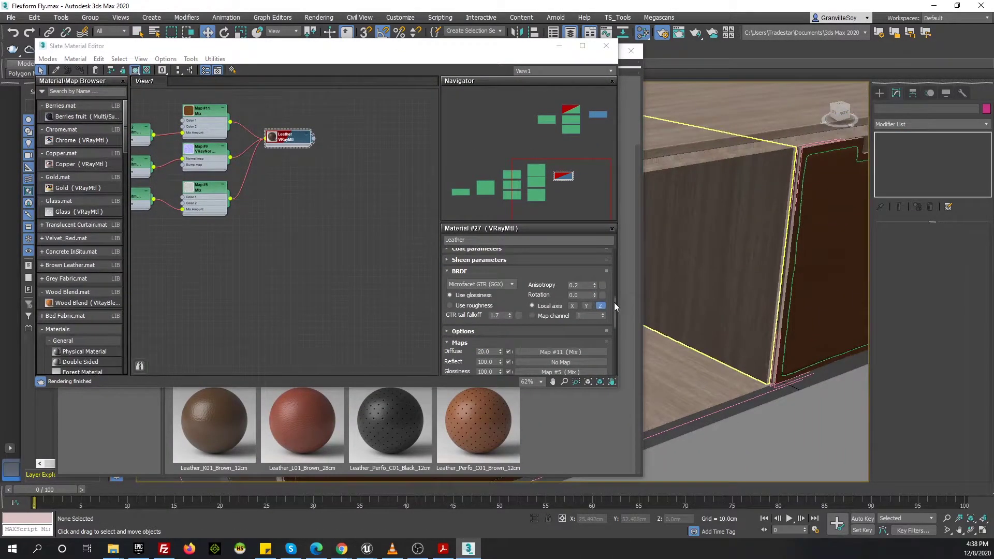
Copy the Leather diffuse setting to the Wood veneer material and view the desk from another side
left_click_drag(615, 307, 615, 259)
right_click(500, 265)
left_click(522, 271)
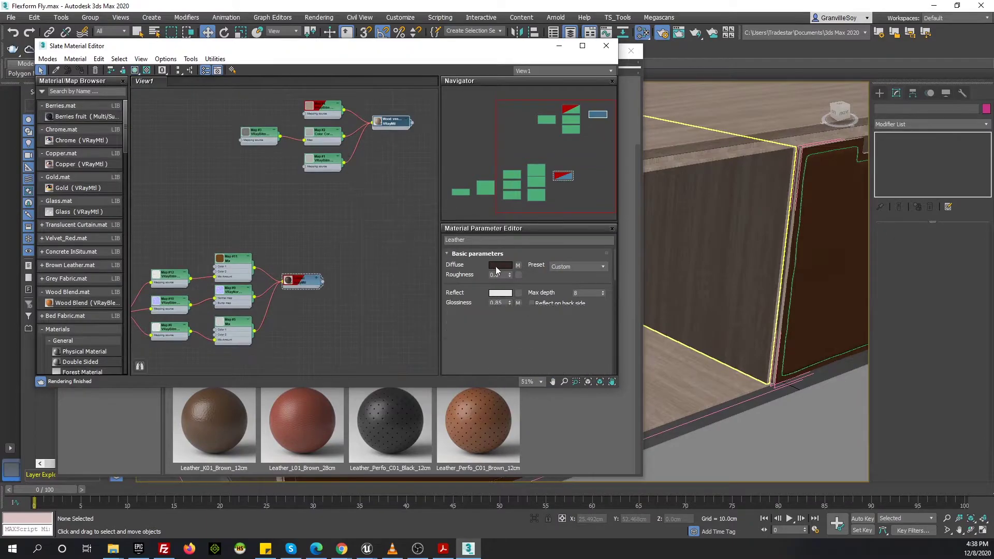
scroll(508, 272, "down", 10)
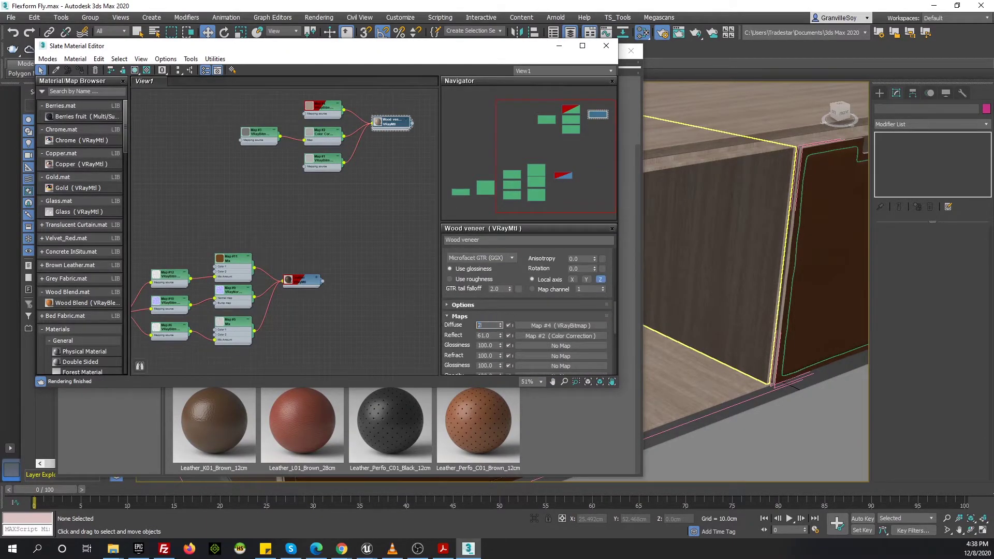
scroll(341, 207, "up", 4)
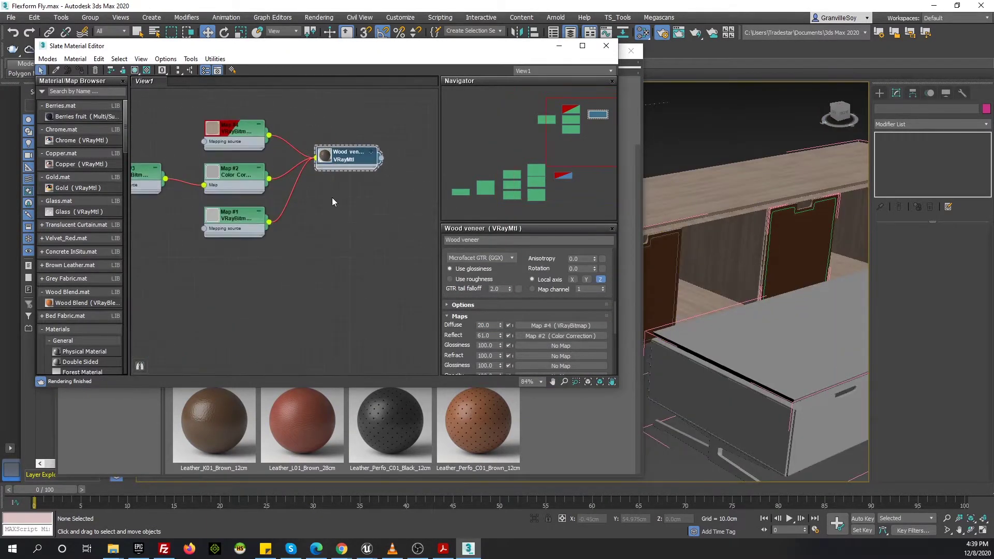
middle_click_drag(703, 213, 735, 207, "alt")
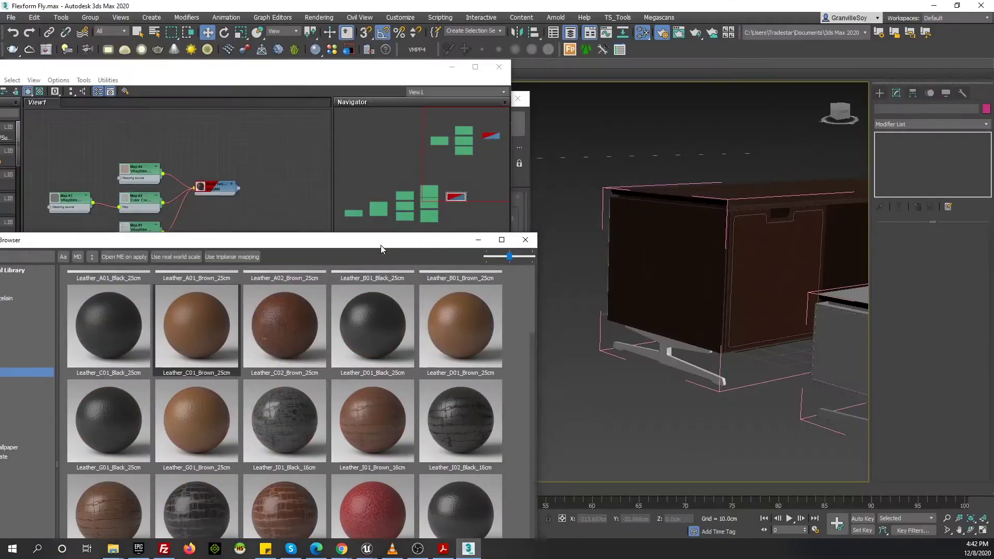
Insert a Color Correction map into the Wood veneer diffuse and lower its gamma to 0.6
scroll(269, 257, "up", 2)
scroll(262, 169, "down", 3)
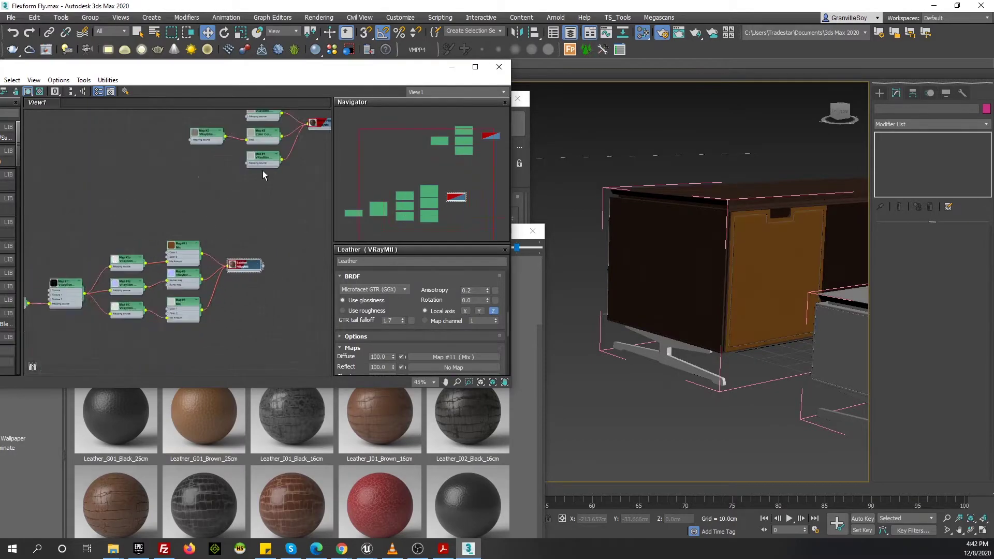
scroll(271, 195, "up", 2)
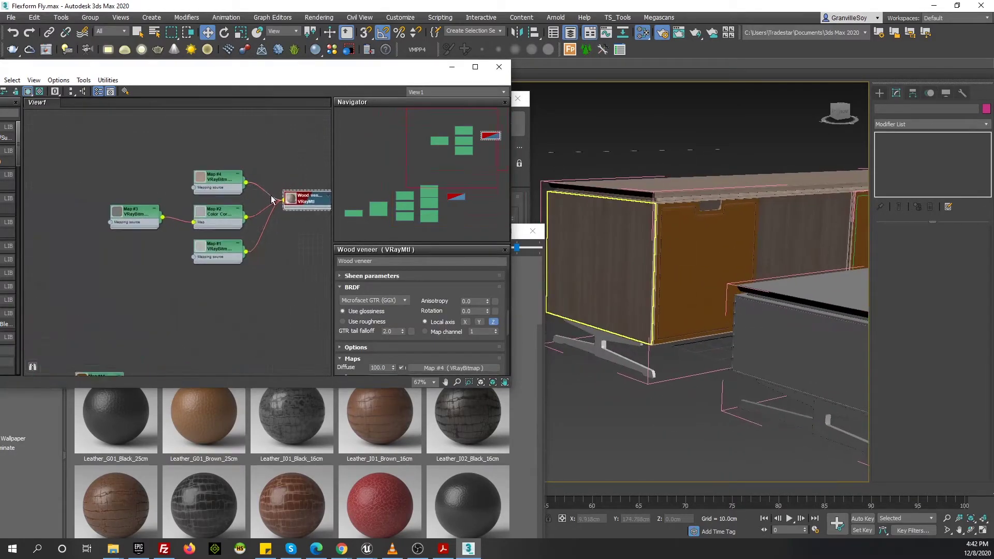
scroll(172, 244, "up", 1)
right_click(195, 230)
left_click(409, 183)
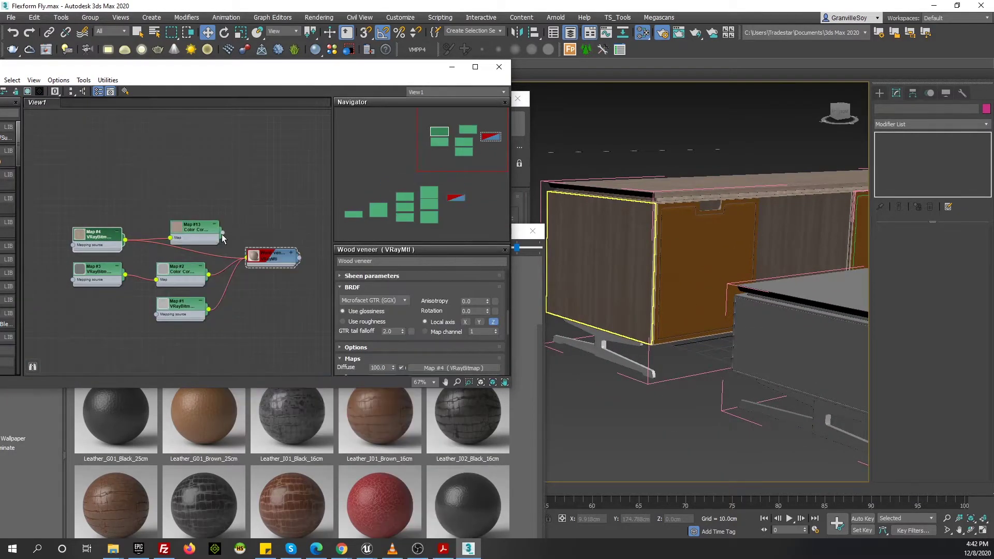
scroll(449, 289, "down", 5)
type("0.6")
key("Return")
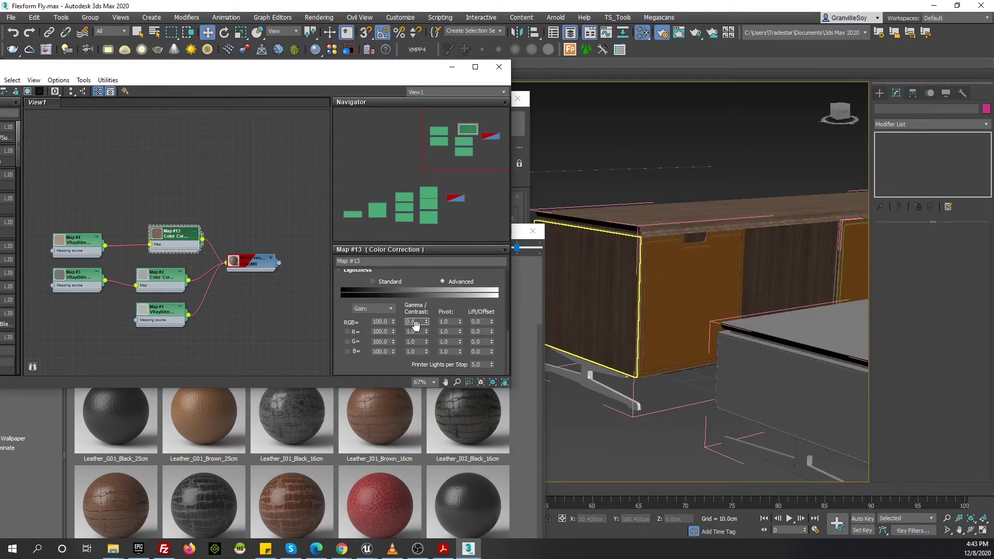
Recentre the node graph on the wood nodes and apply the library material to the door panels
middle_click_drag(240, 204, 260, 180)
middle_click_drag(149, 233, 168, 220)
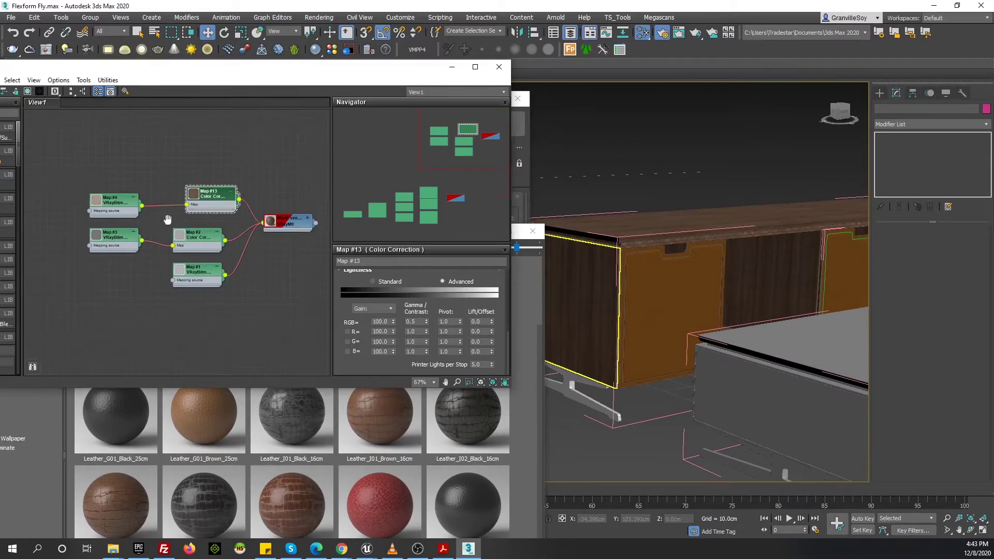
scroll(167, 219, "down", 2)
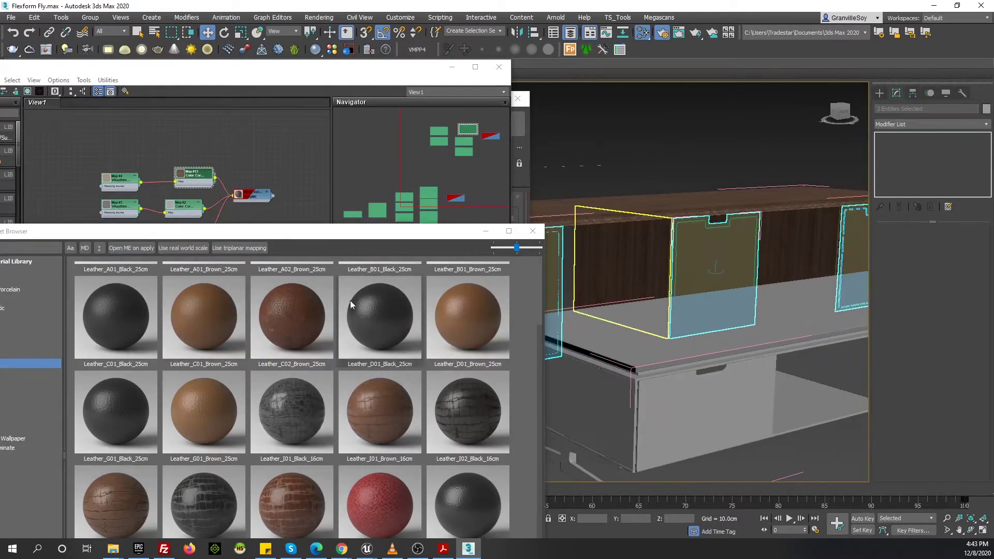
left_click(319, 350)
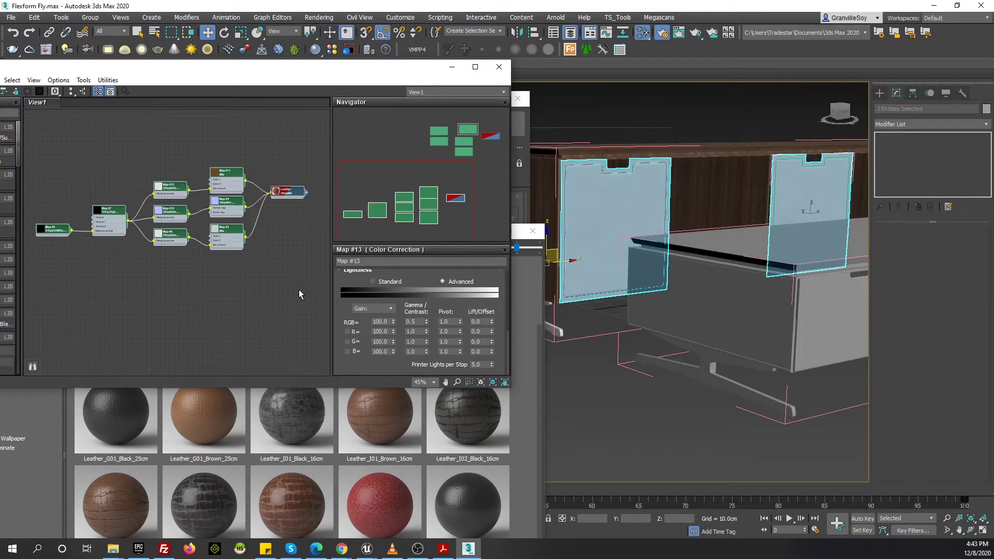
Apply the new material to the door panels and set their box mapping size to 20 cm
middle_click_drag(627, 204, 647, 201)
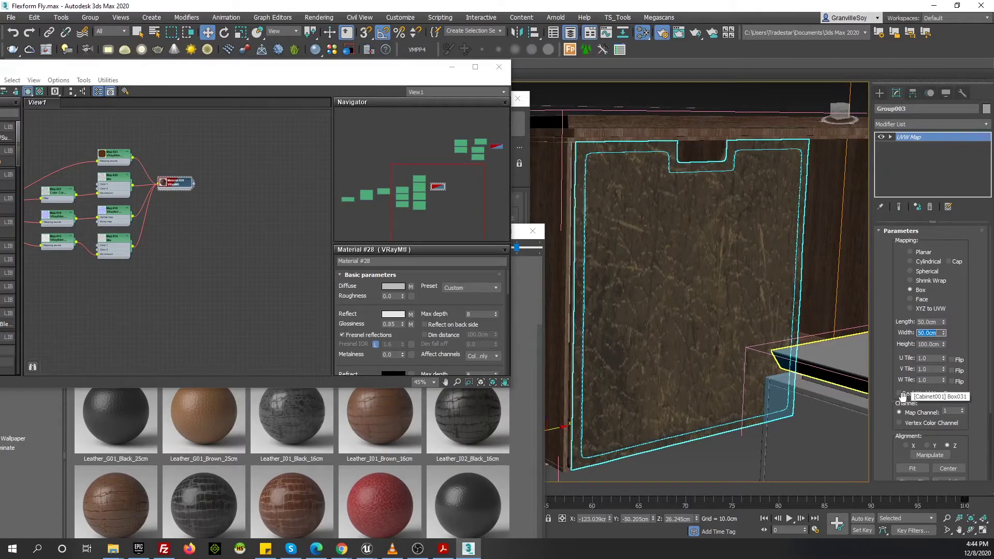
type("10")
key("Tab")
type("10")
key("shift+Tab")
key("shift+Tab")
type("20")
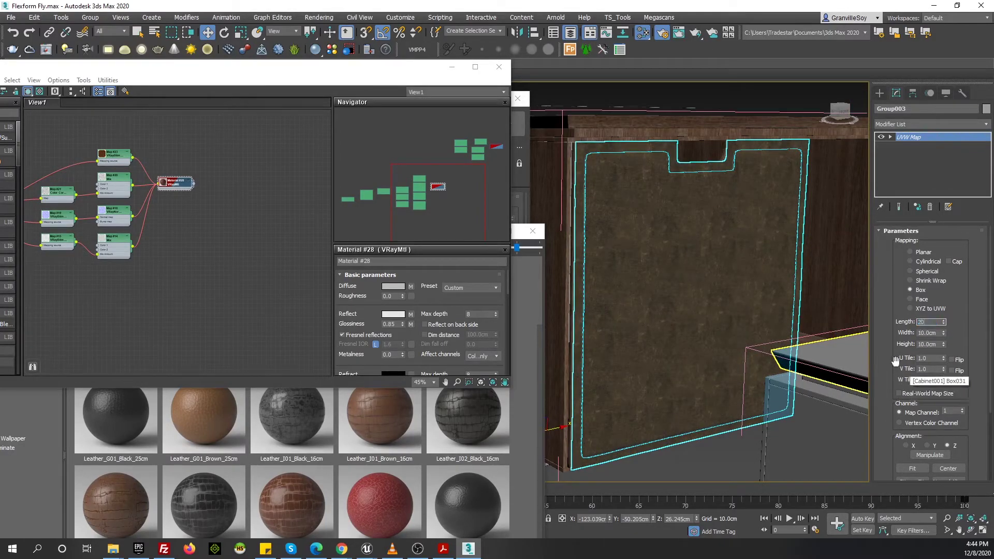
key("Return")
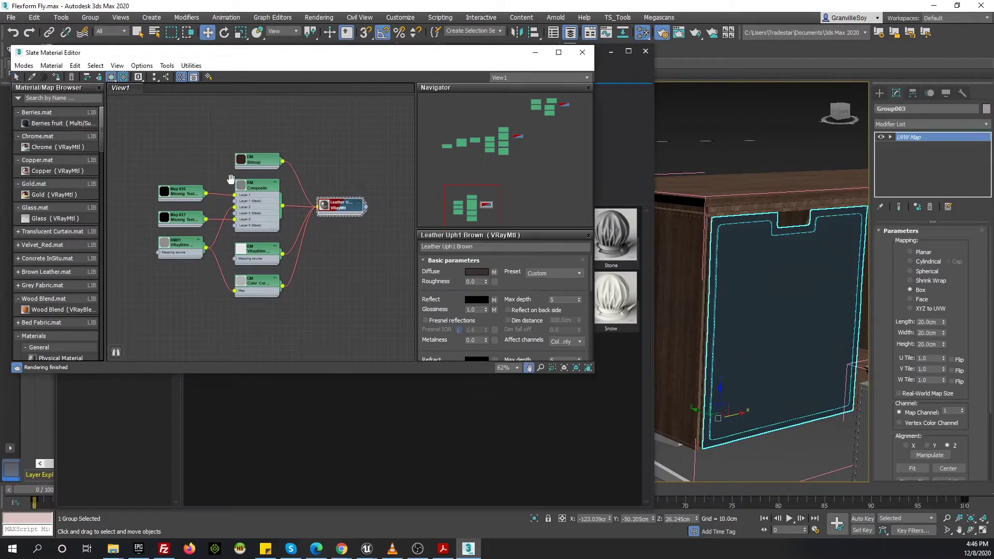
Check the Wood veneer diffuse colour and set its diffuse map amount to 10
right_click(336, 185)
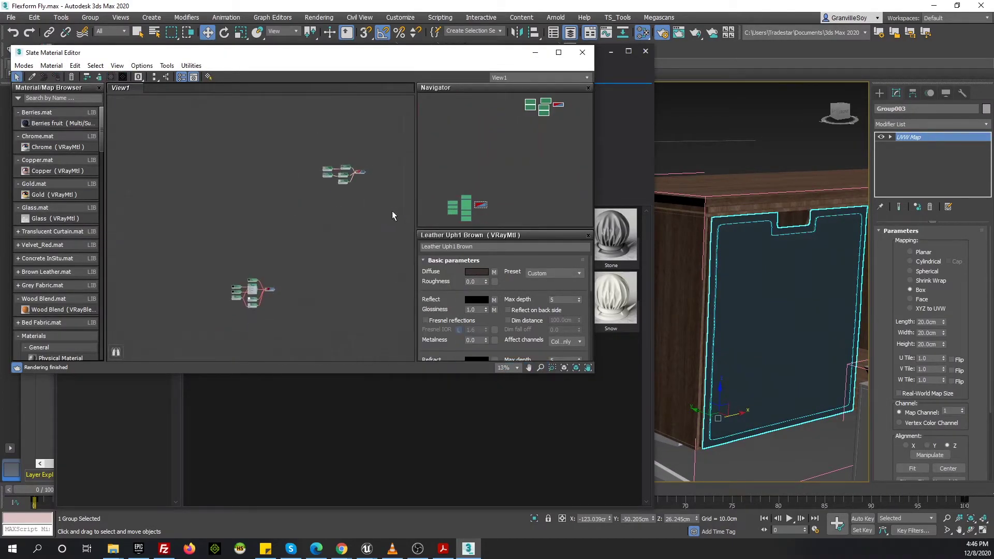
scroll(259, 252, "up", 5)
double_click(334, 179)
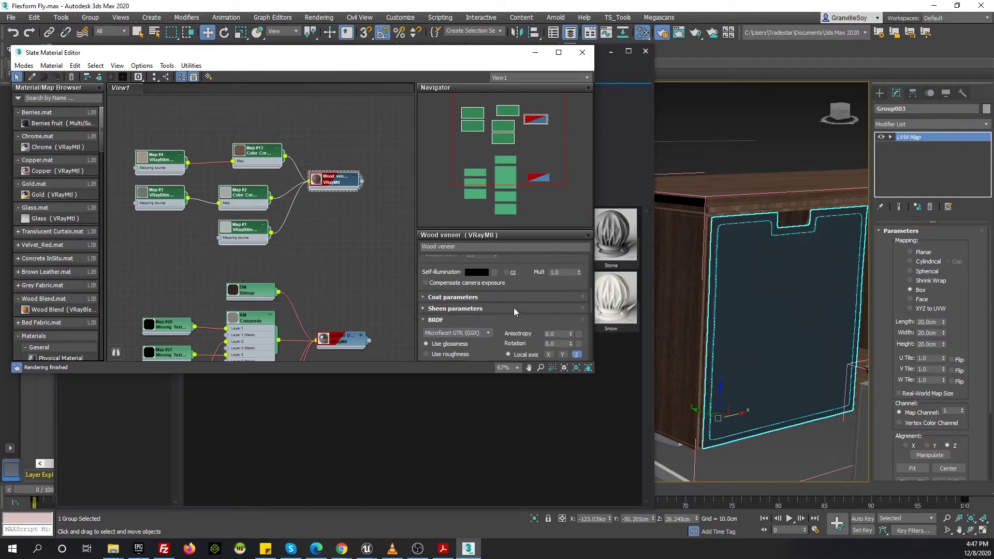
left_click(475, 272)
left_click(387, 342)
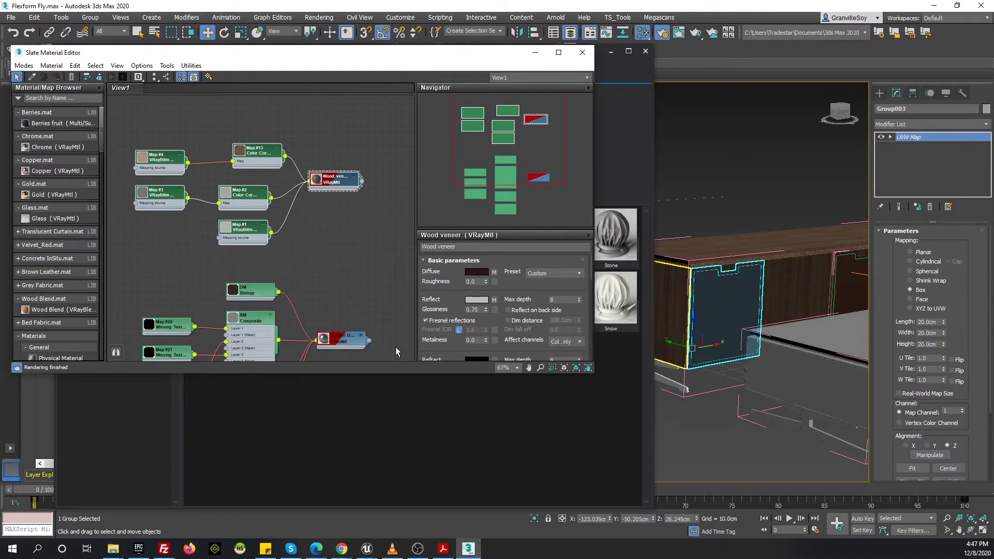
scroll(469, 277, "down", 10)
left_click(725, 171)
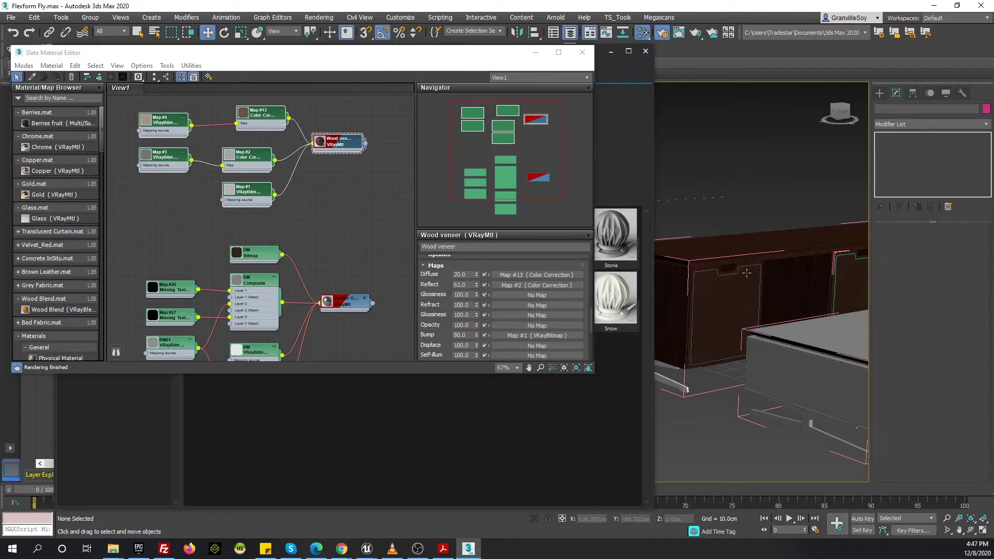
scroll(729, 263, "up", 5)
middle_click_drag(745, 309, 622, 283, "alt")
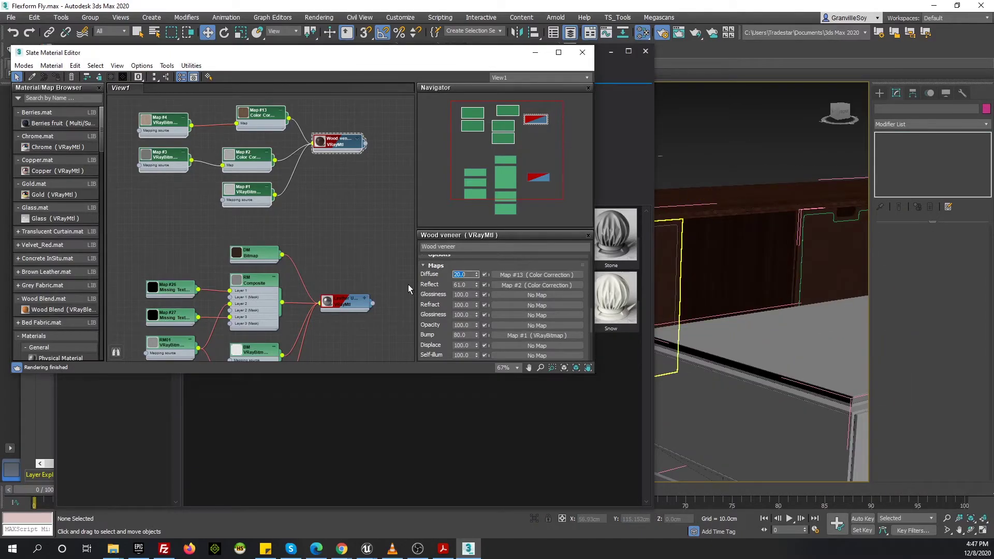
type("4010")
key("Return")
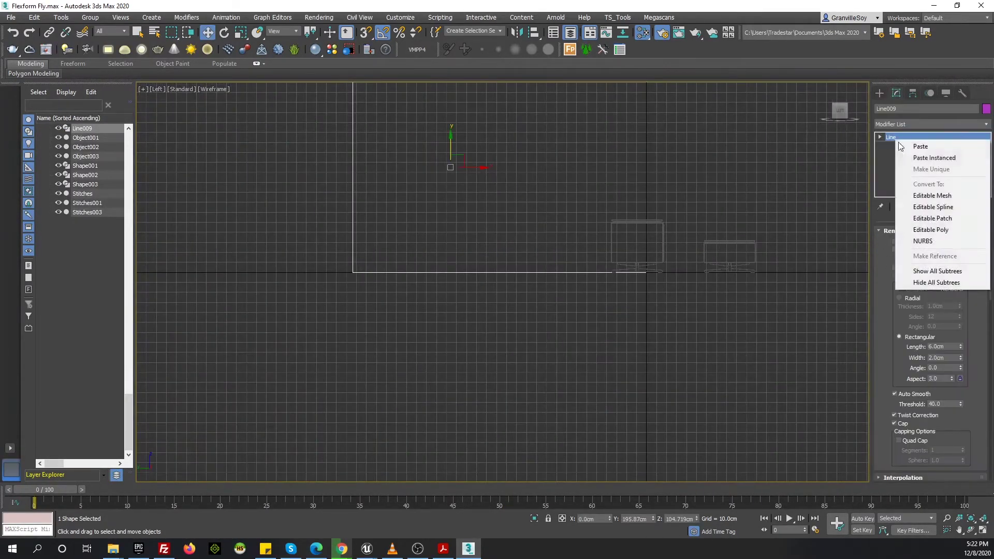
Make Line009 render as a solid rectangular profile with a 3000 cm length
left_click(880, 137)
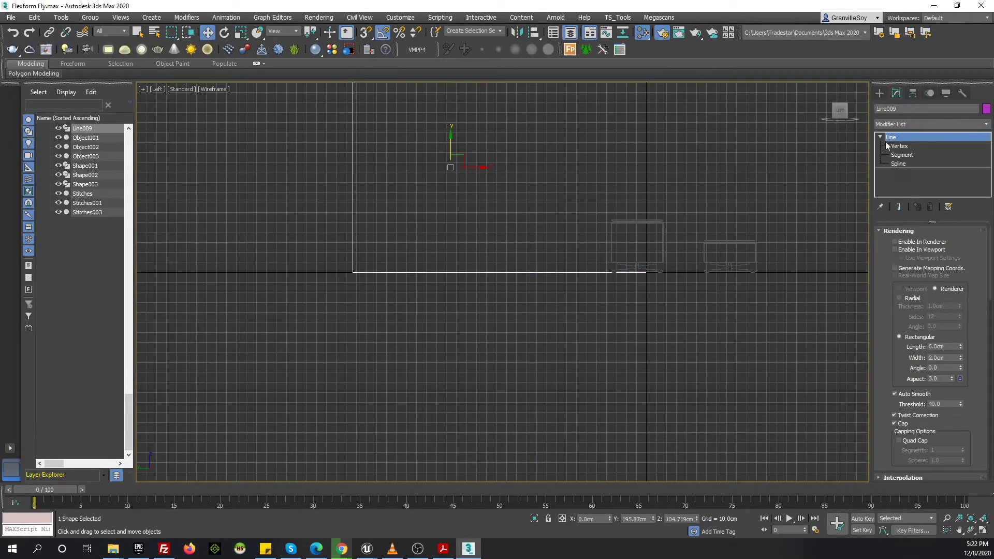
left_click(525, 275)
key("z")
left_click(895, 242)
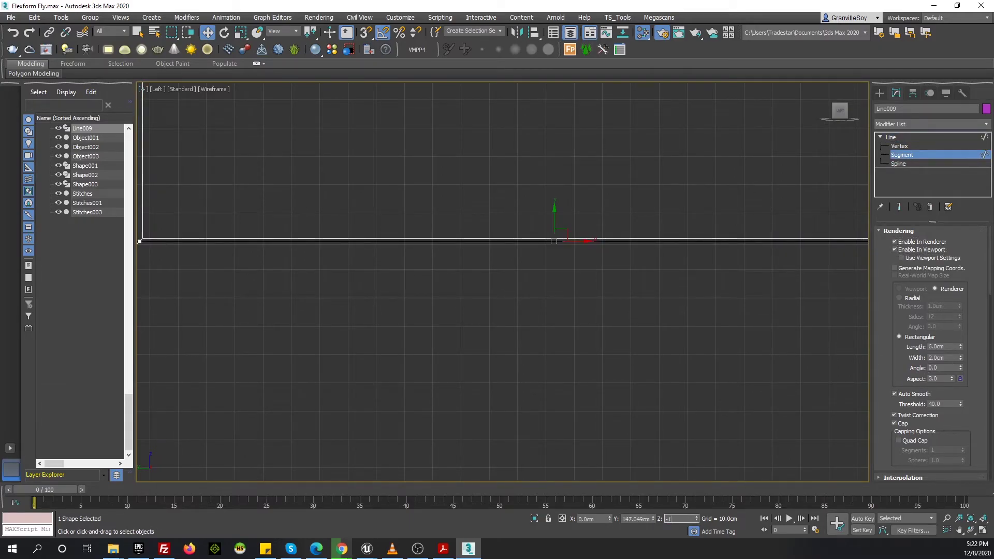
key("p")
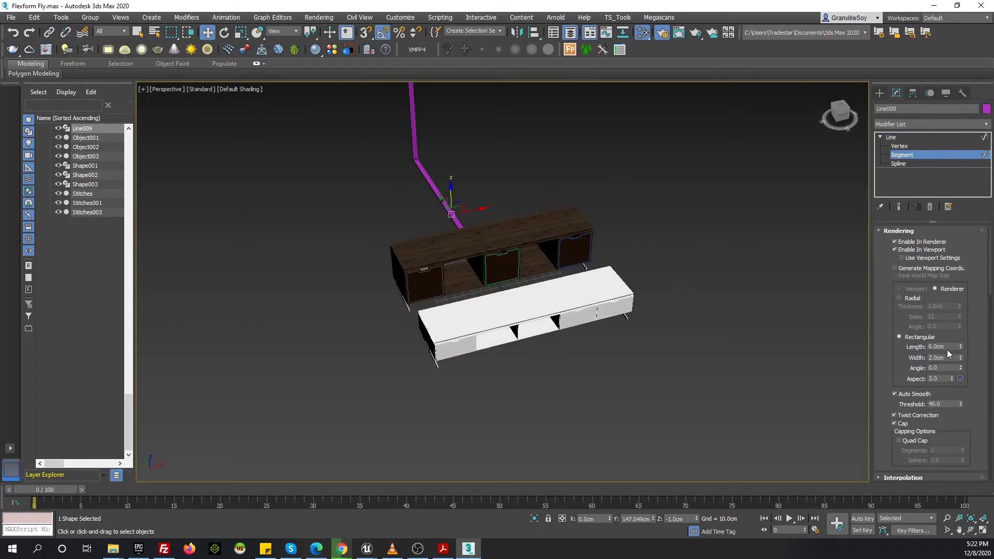
type("2000")
key("Return")
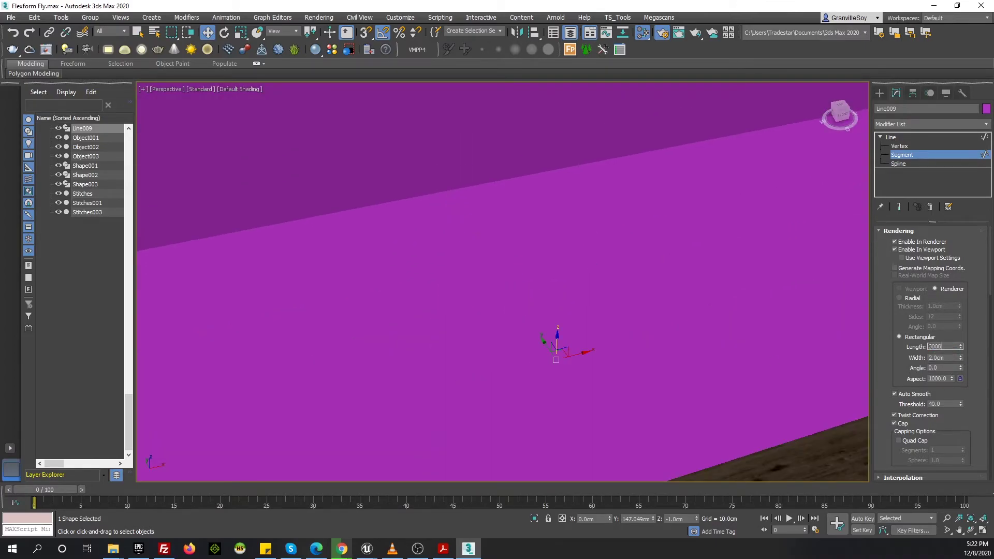
key("Return")
Inspect the line's vertices in the Left view and orbit to a higher left-front view of the cabinets
key("l")
key("1")
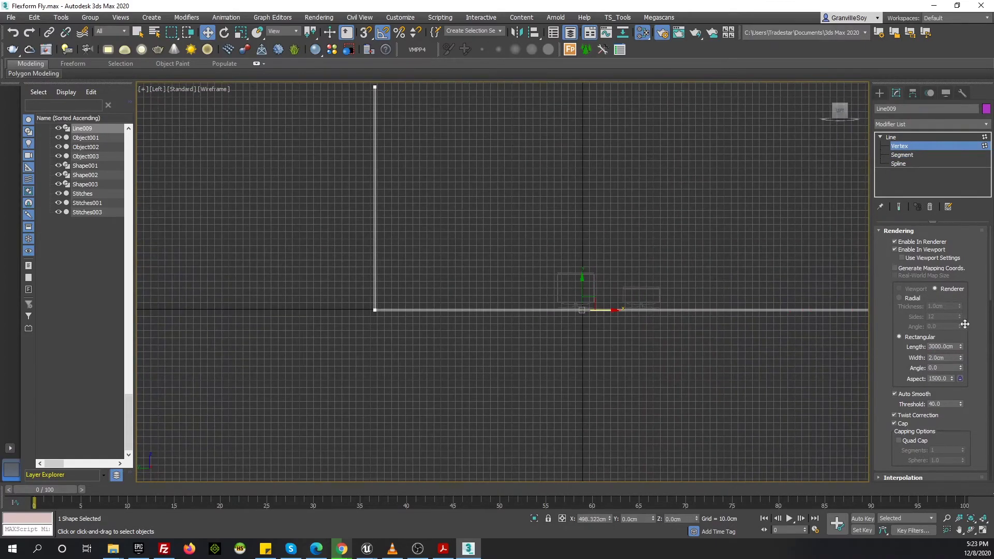
scroll(696, 293, "down", 5)
key("p")
scroll(604, 247, "down", 5)
scroll(623, 285, "up", 8)
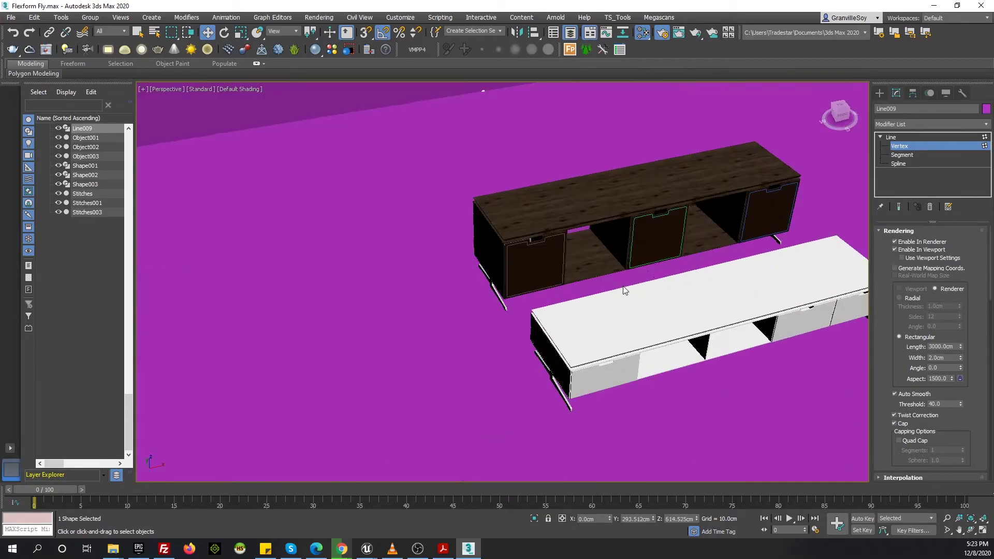
middle_click_drag(622, 286, 457, 265, "alt")
scroll(458, 265, "up", 3)
scroll(466, 259, "down", 3)
scroll(429, 300, "up", 3)
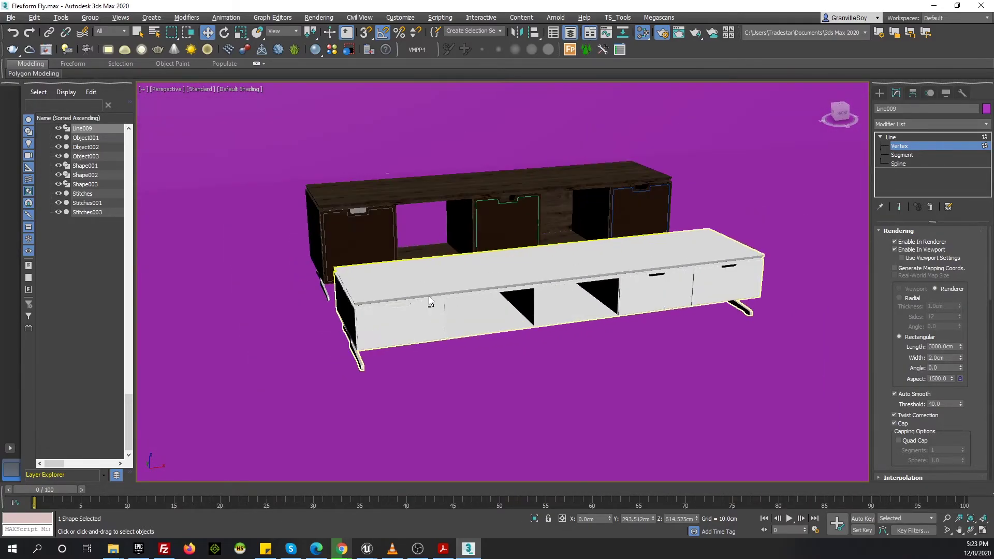
scroll(428, 300, "up", 5)
scroll(437, 284, "down", 5)
middle_click_drag(438, 285, 357, 343, "alt")
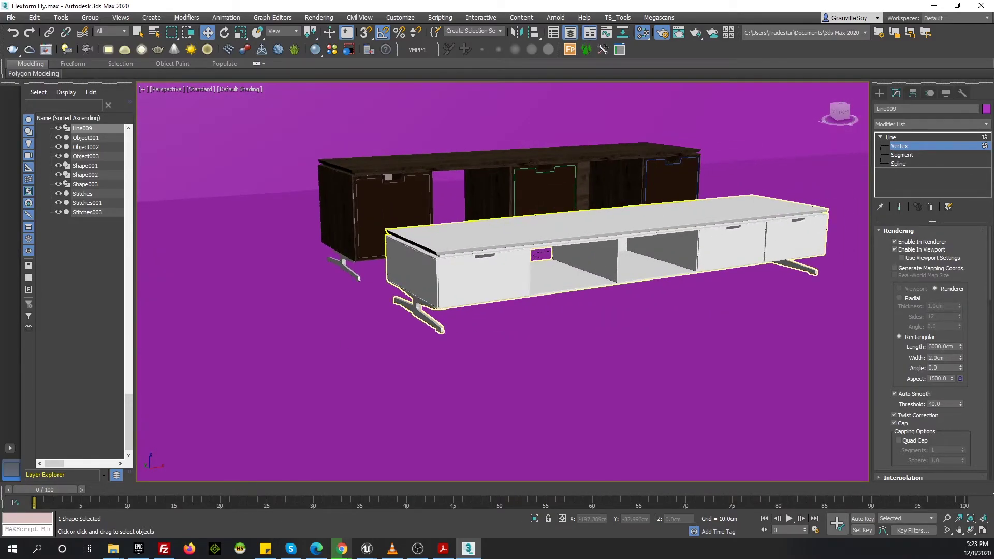
Create a new VRayMtl node in the Slate editor and name it BG
key("m")
right_click(239, 239)
left_click(445, 414)
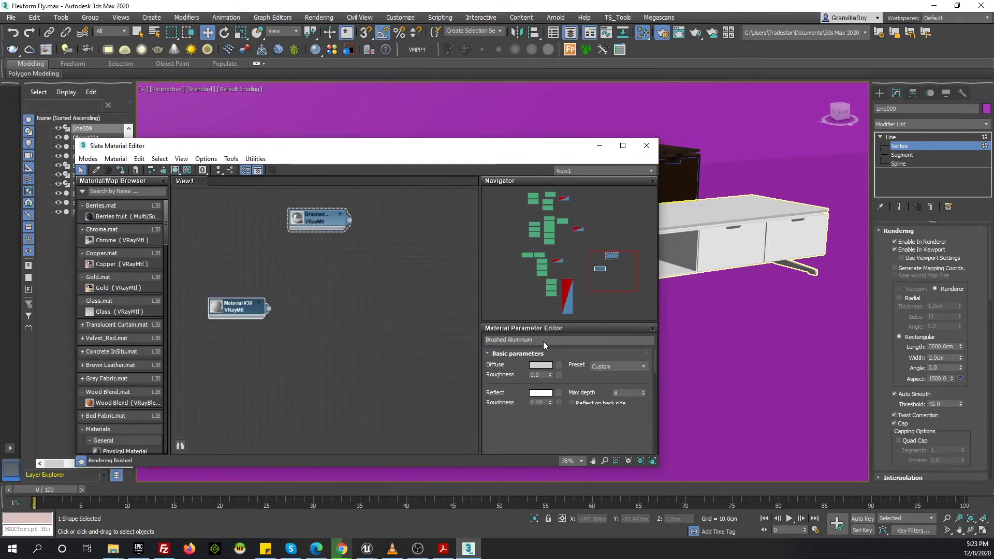
left_click(237, 307)
type("BG")
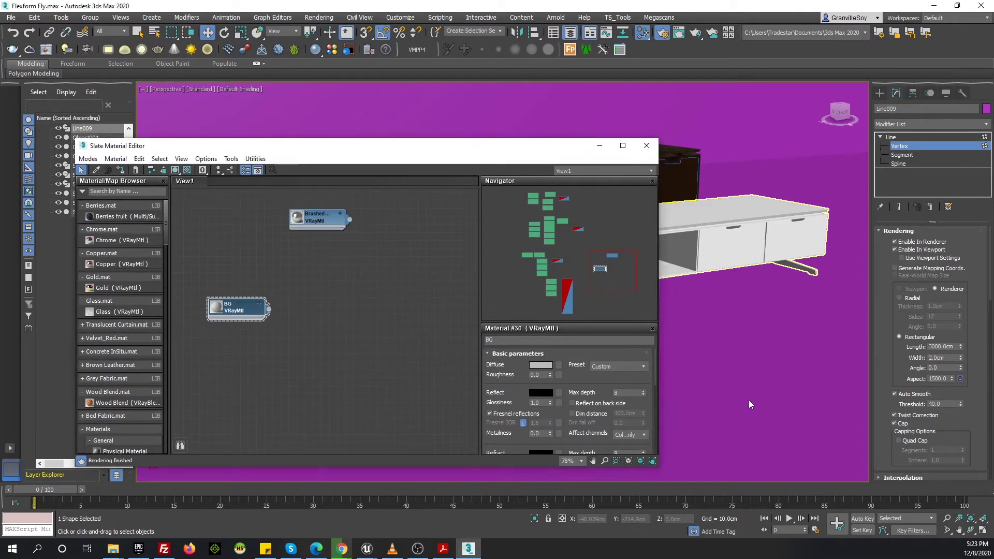
type("amz")
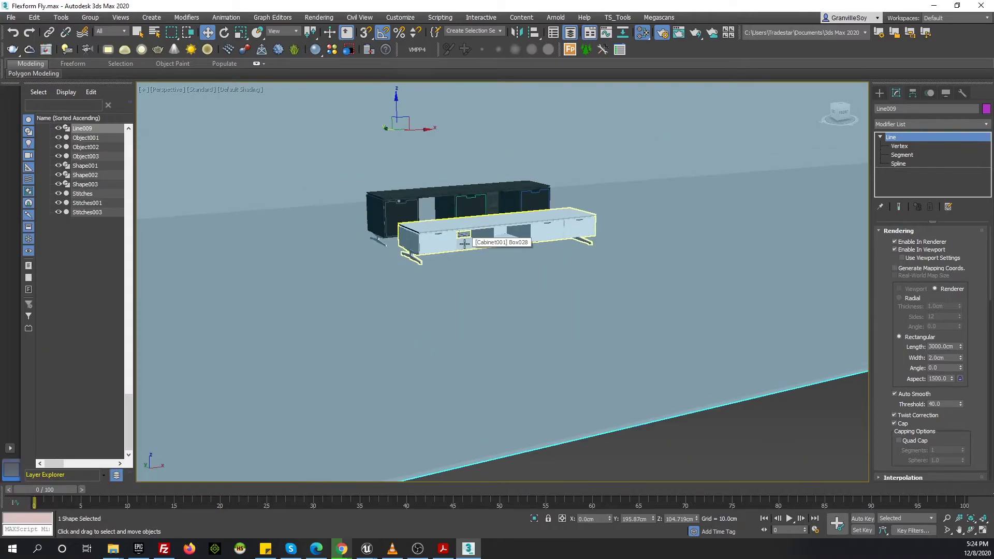
type("t")
Place a V-Ray physical camera in the Top view and look through it with safe frame shown
left_click(879, 93)
left_click(914, 107)
left_click(930, 122)
left_click(911, 167)
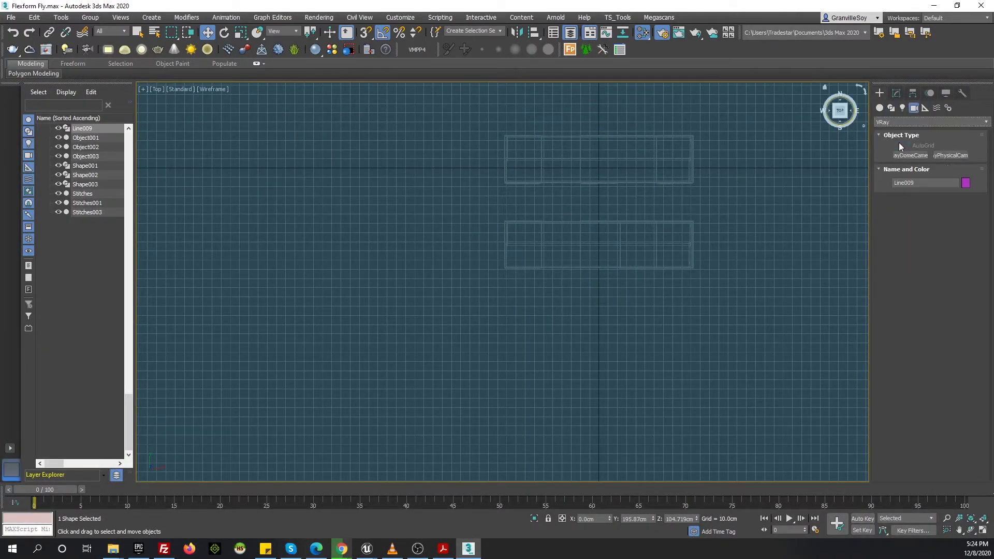
left_click(951, 156)
left_click_drag(423, 347, 598, 167)
key("alt+w")
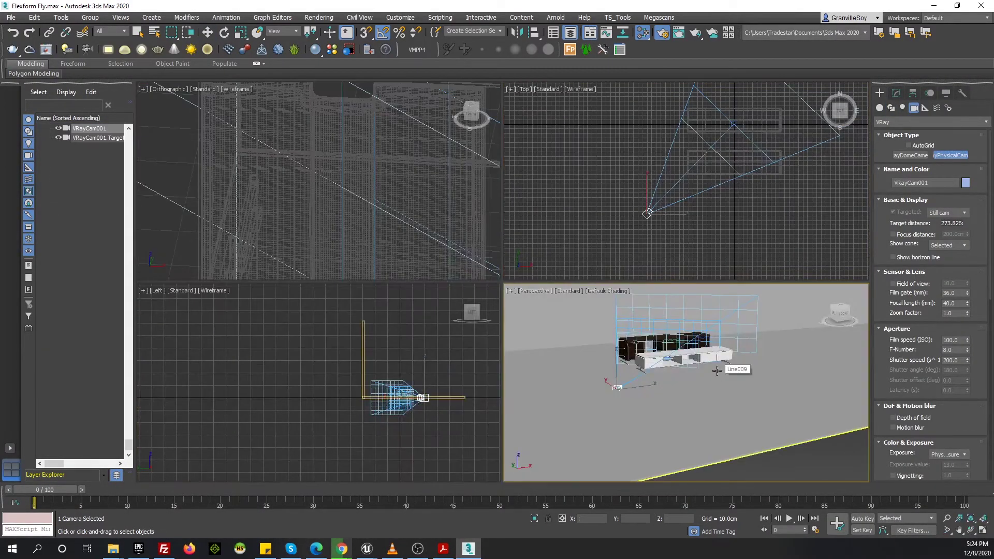
key("c")
left_click(538, 291)
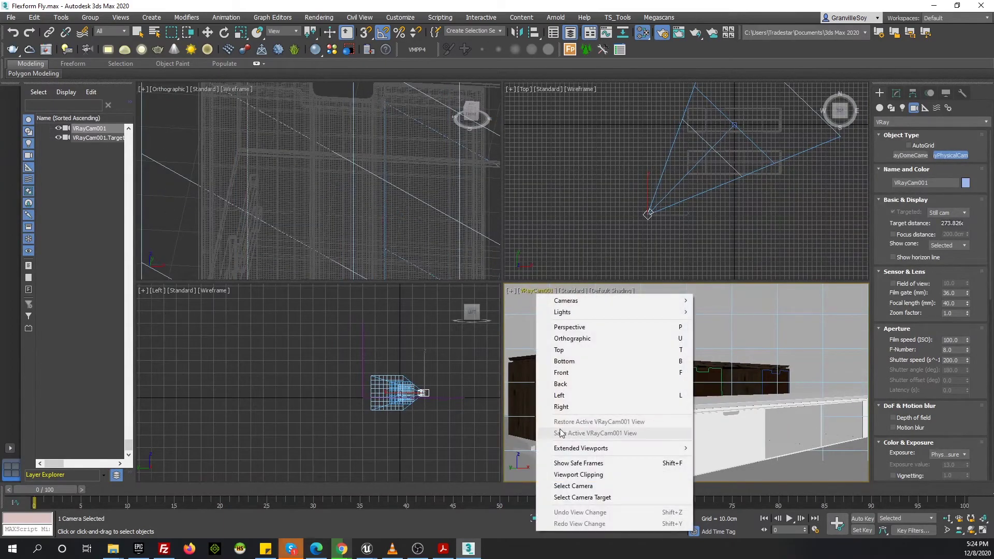
left_click(579, 463)
Move the camera farther back from the furniture in the Top view
key("t")
key("w")
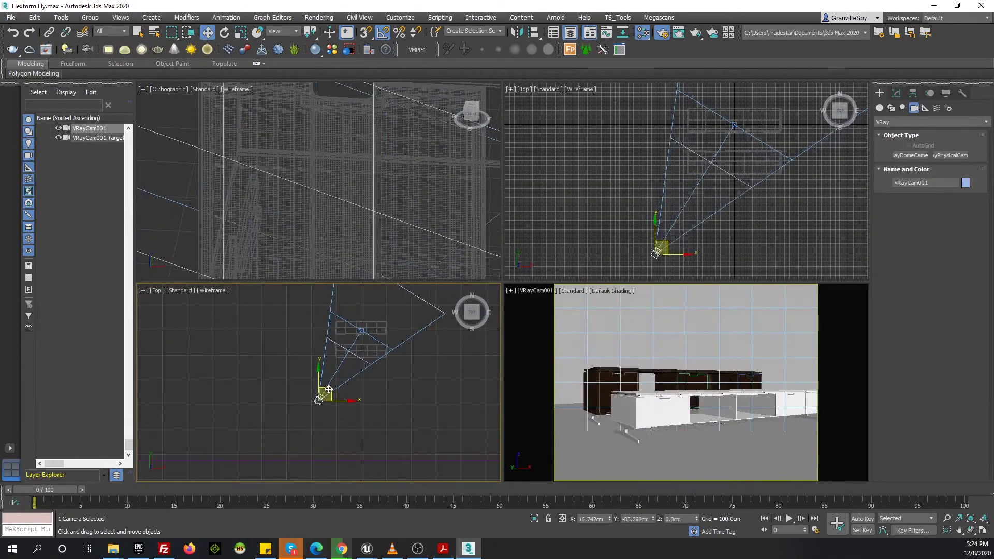
left_click_drag(324, 368, 319, 404)
middle_click_drag(596, 394, 599, 407)
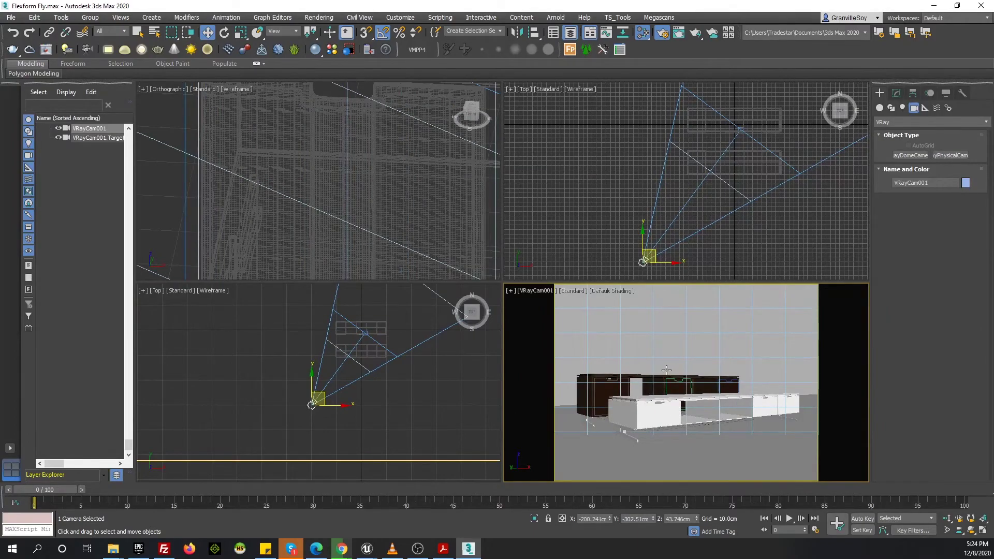
In the Left view, select the camera and raise it to look down on the sideboards
right_click(616, 207)
key("l")
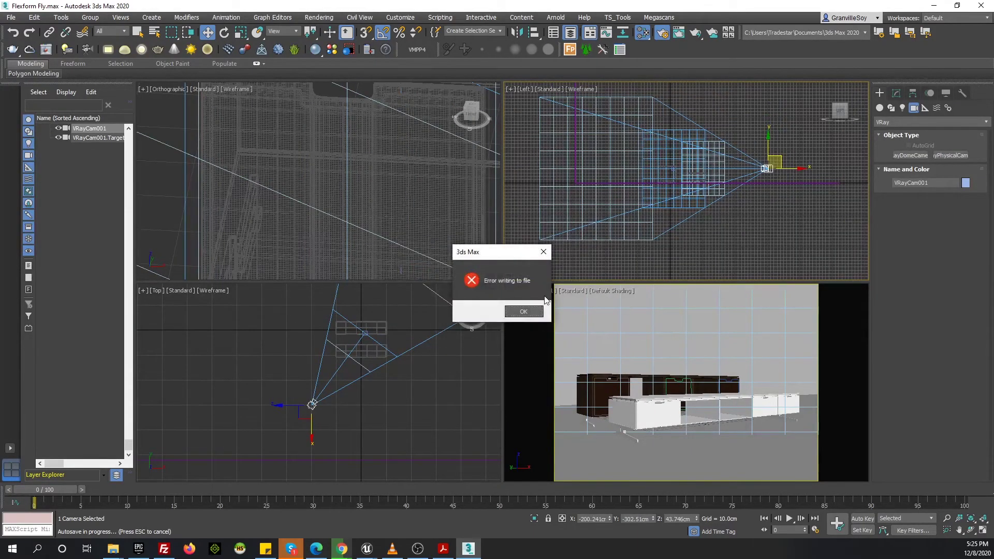
left_click(548, 325)
left_click(531, 290)
left_click(565, 501)
middle_click_drag(720, 393, 714, 373, "alt")
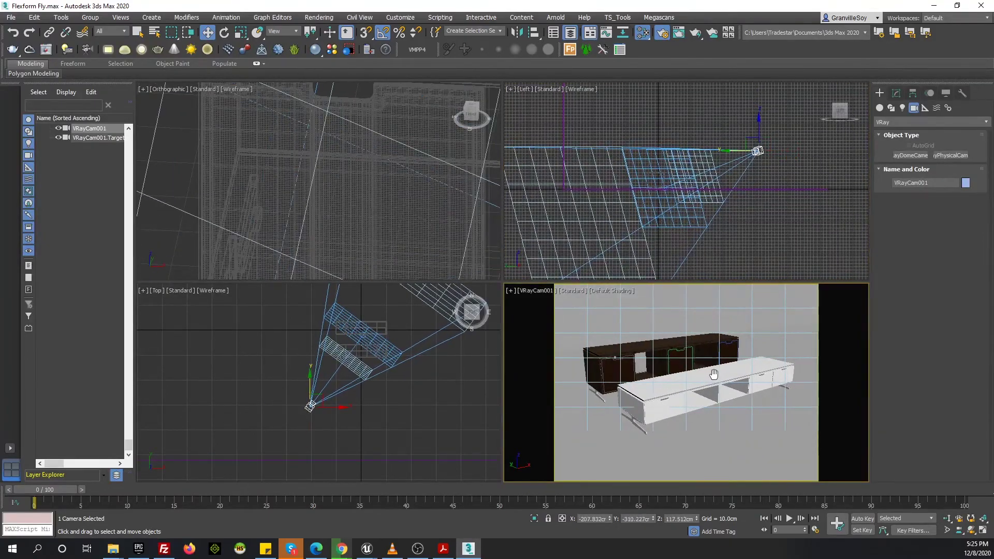
left_click_drag(665, 398, 723, 382)
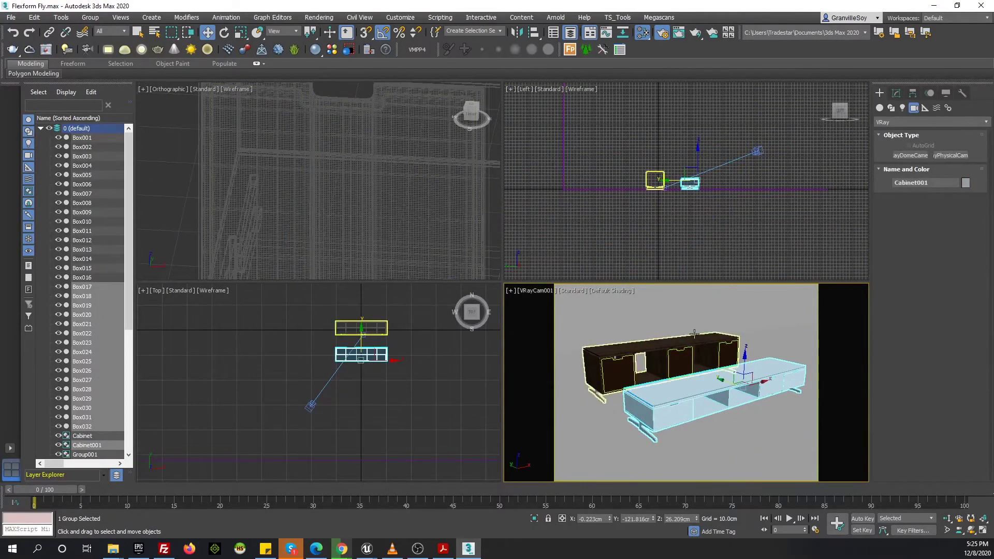
left_click(639, 238)
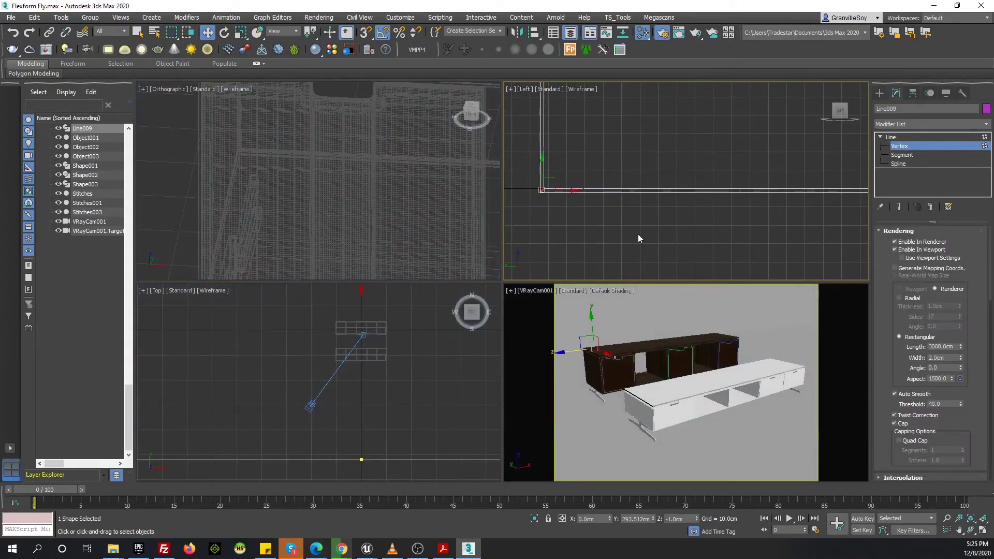
Fillet the backdrop line's corner vertex into a rounded curve
left_click(898, 230)
scroll(932, 362, "down", 3)
left_click(909, 461)
scroll(664, 201, "down", 2)
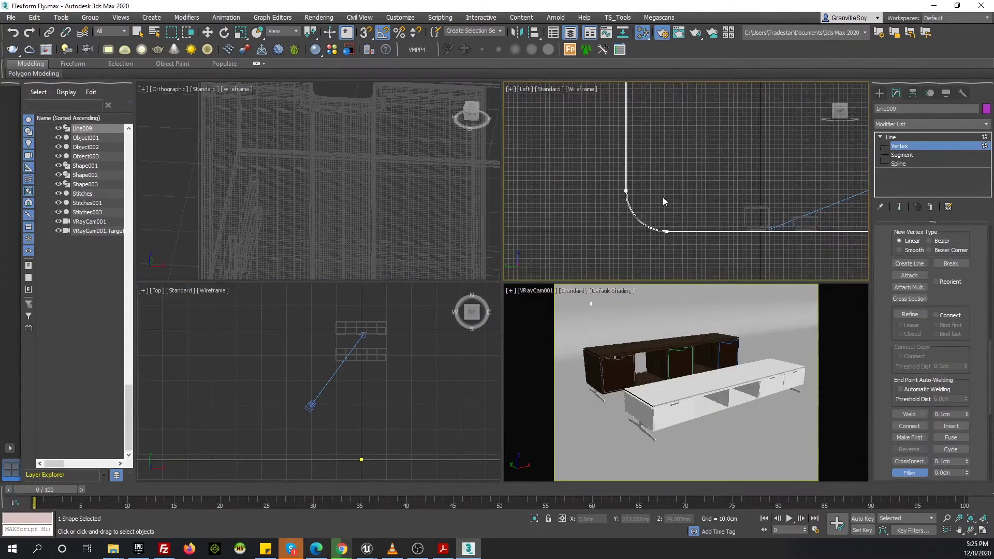
middle_click_drag(664, 201, 632, 179)
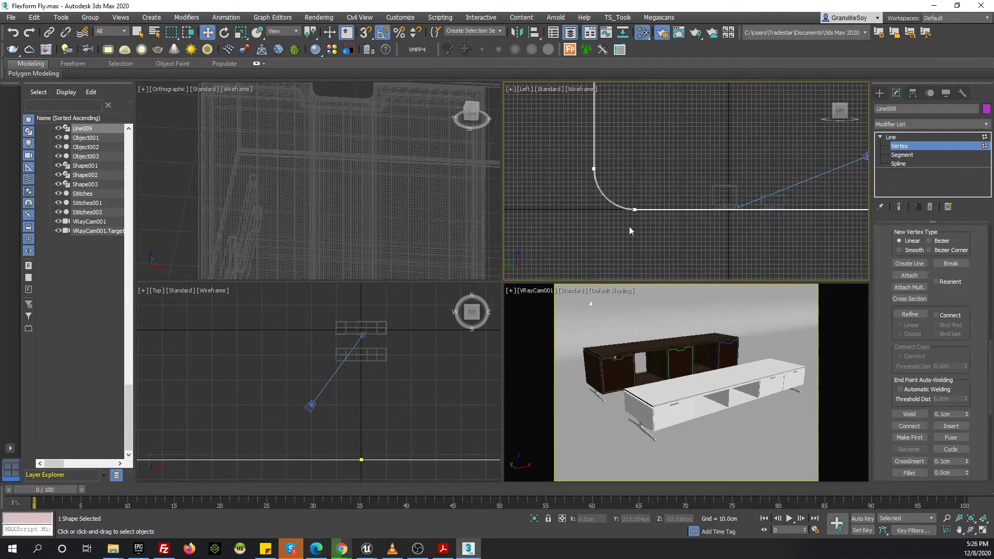
middle_click_drag(631, 231, 616, 219)
Add a VRay dome light to the scene and start a test render
key("F10")
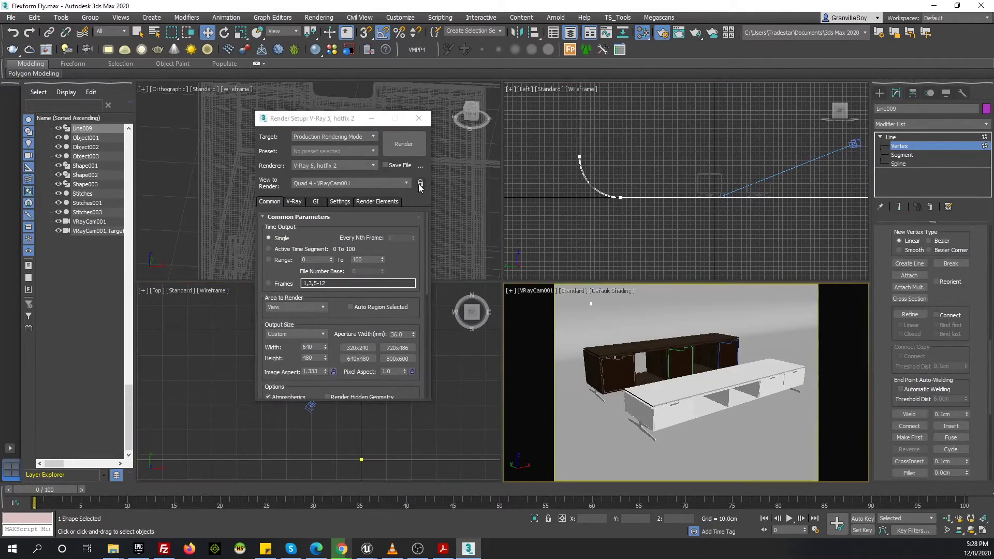
left_click(419, 118)
left_click(108, 49)
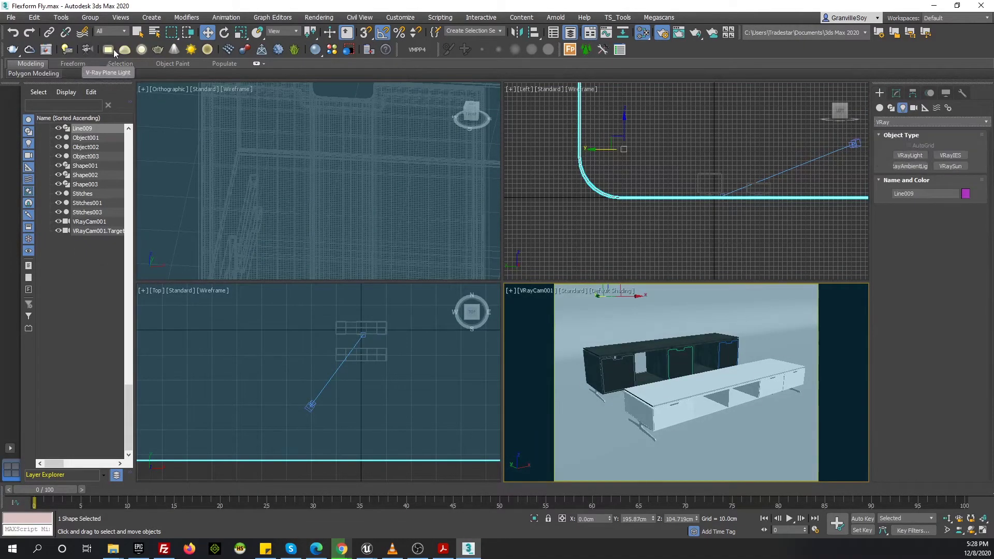
left_click(355, 344)
key("shift+q")
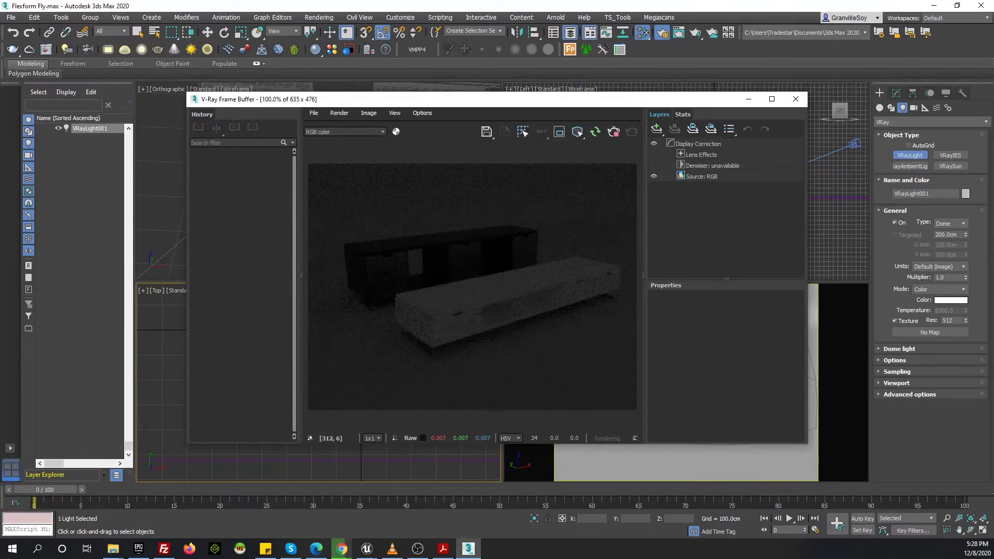
Check the render settings, then show the clicked cabinet's material nodes in the Slate editor
key("F10")
scroll(807, 298, "down", 5)
scroll(807, 298, "down", 3)
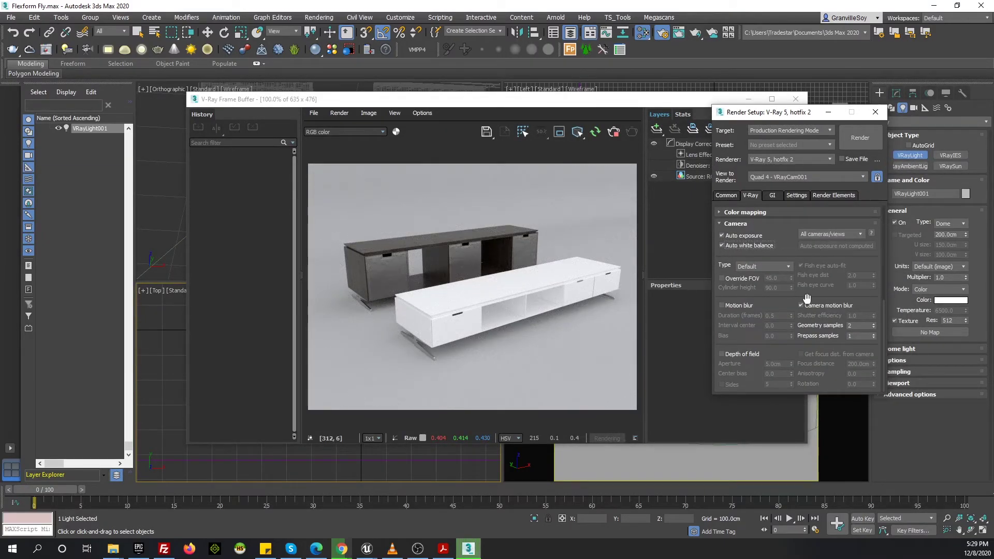
key("m")
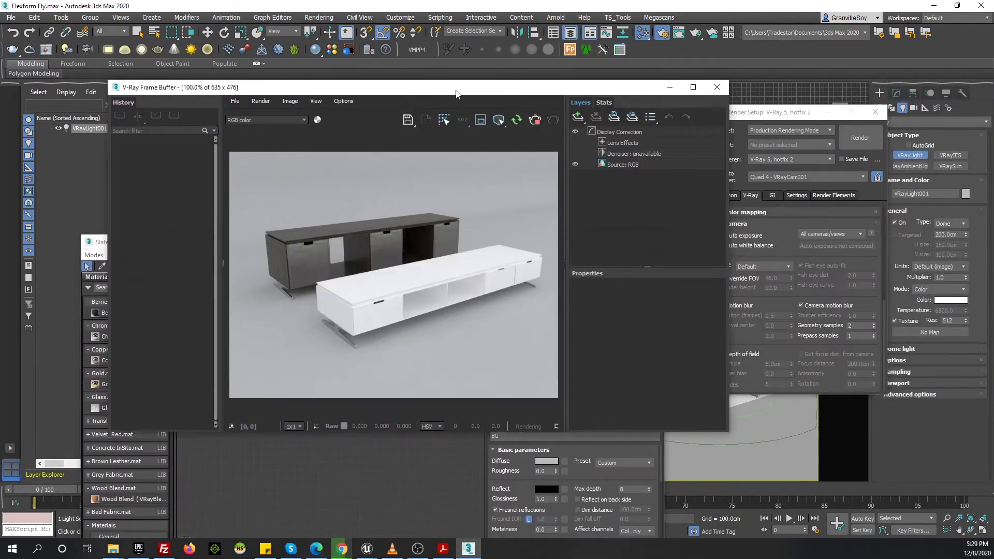
left_click_drag(829, 107, 432, 253)
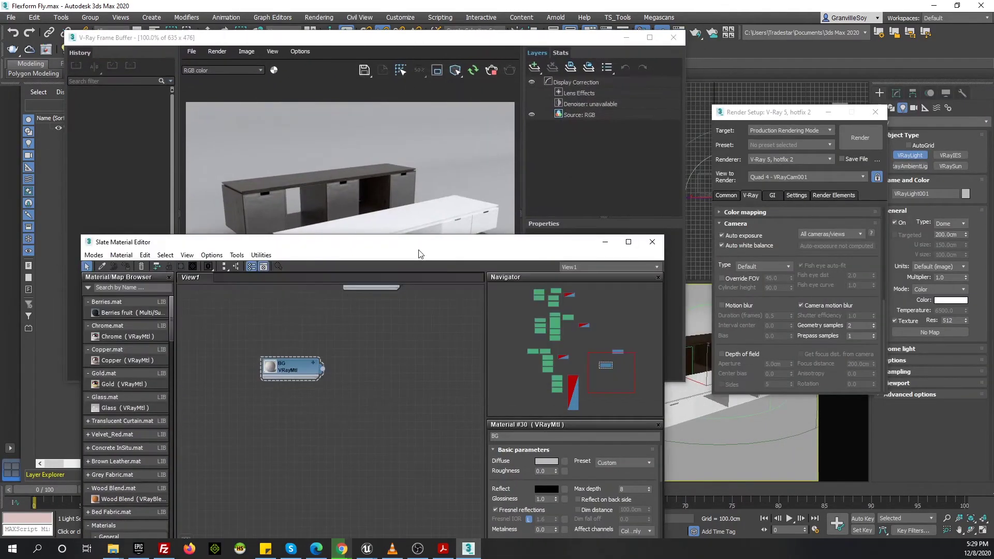
left_click(729, 377)
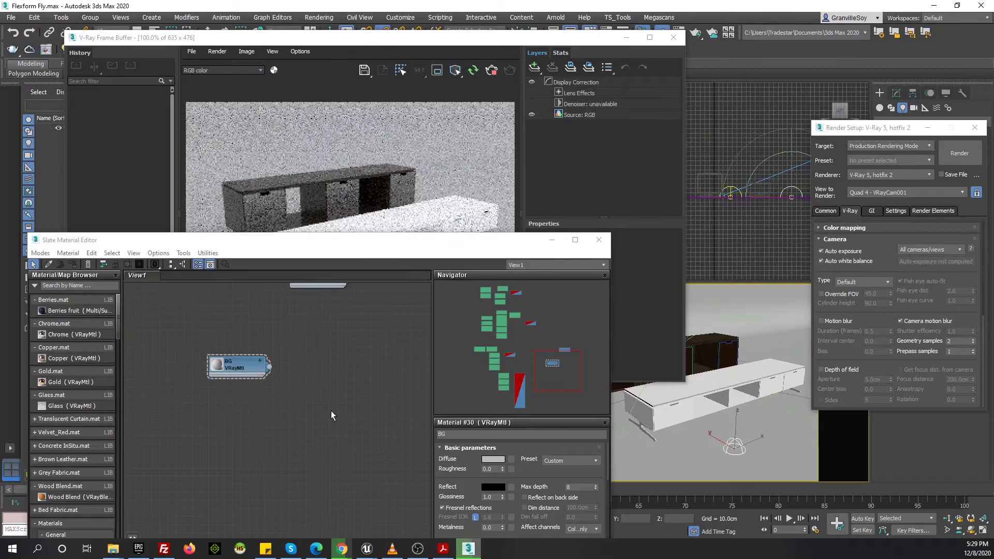
Set the Leather Uph1 Brown material's reflect colour to white
double_click(368, 409)
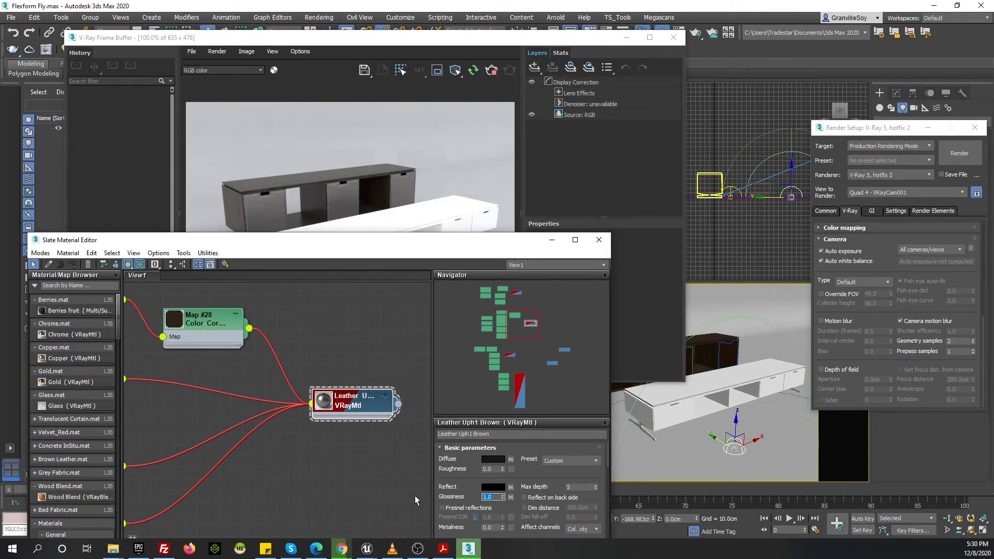
left_click(490, 488)
left_click(277, 304)
left_click(357, 344)
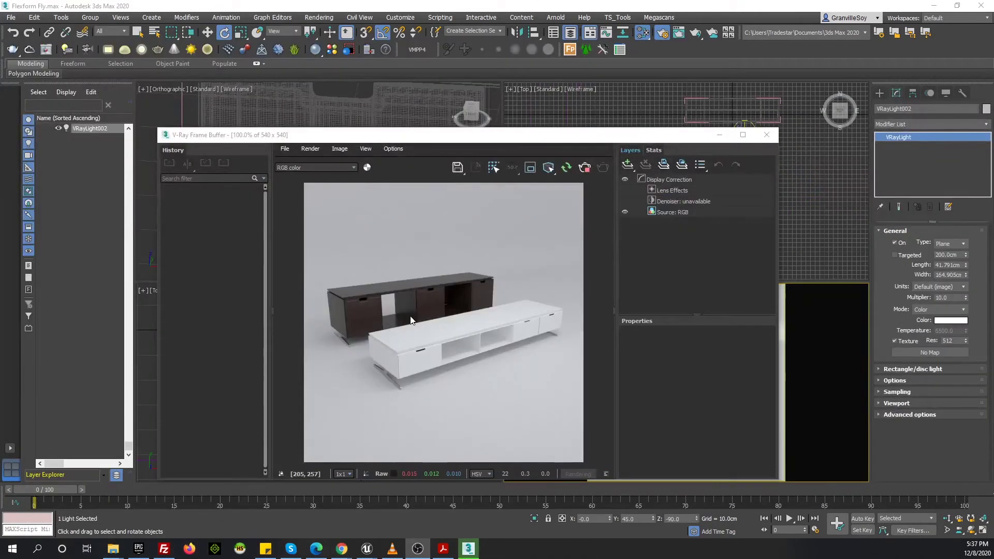
left_click_drag(496, 137, 526, 115)
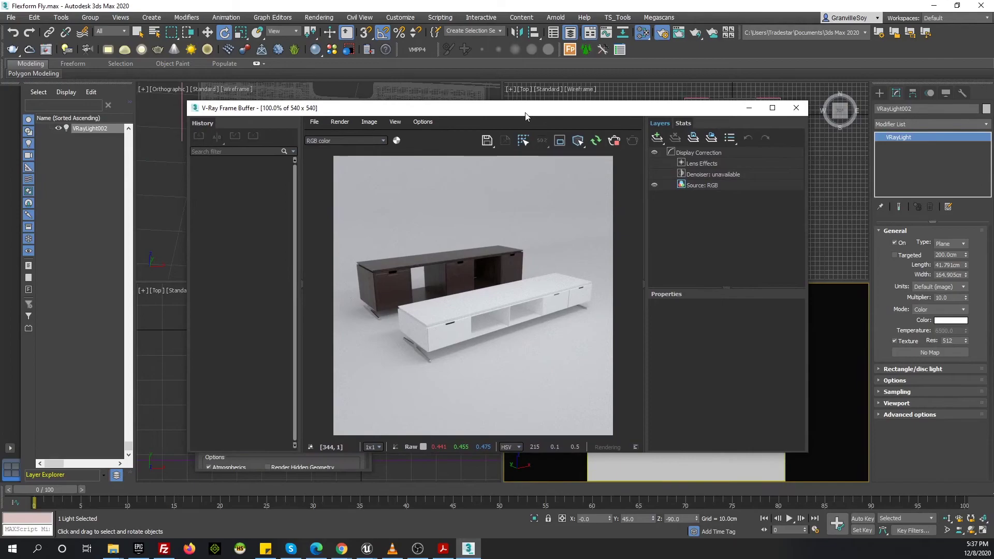
Brighten the White wood diffuse colour to a value of 240
key("m")
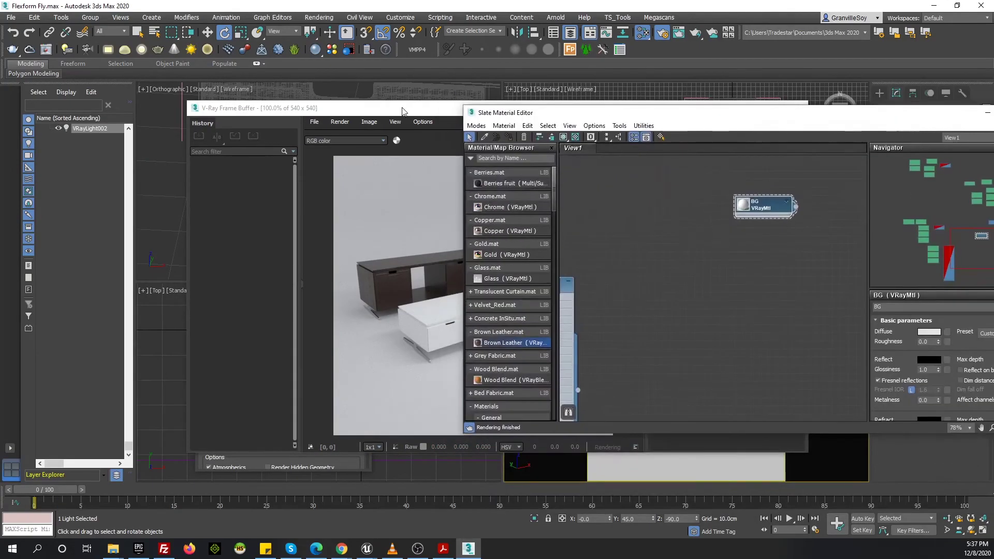
left_click_drag(526, 108, 382, 65)
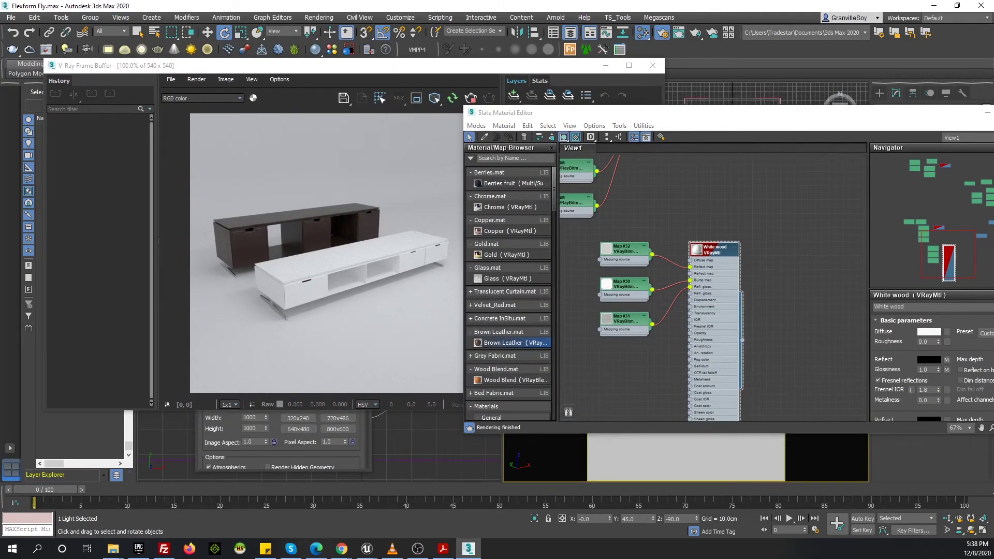
left_click(928, 332)
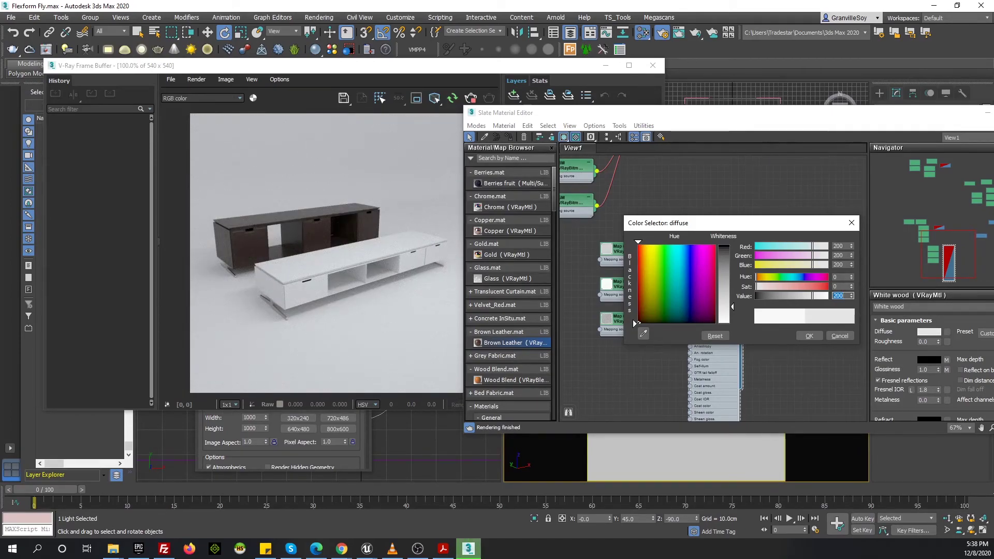
type("240")
key("Return")
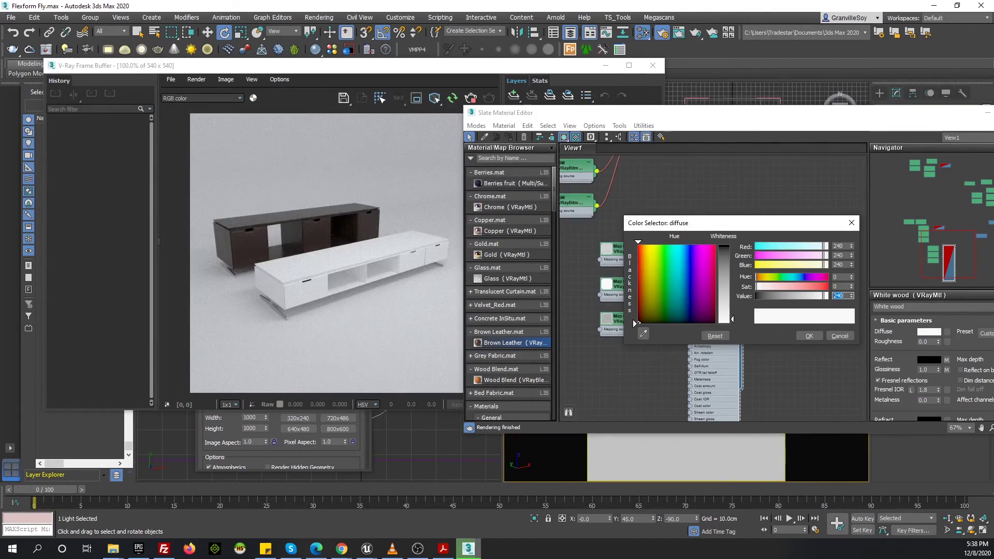
left_click(809, 337)
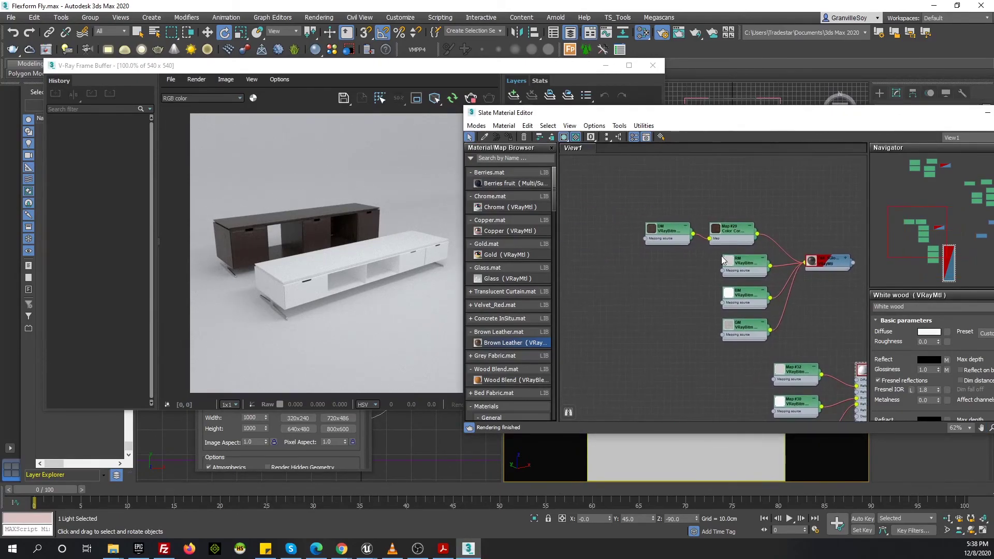
Set Map #29's colour correction lightness gamma to 0.8
scroll(787, 238, "up", 1)
double_click(675, 204)
left_click_drag(569, 112, 539, 57)
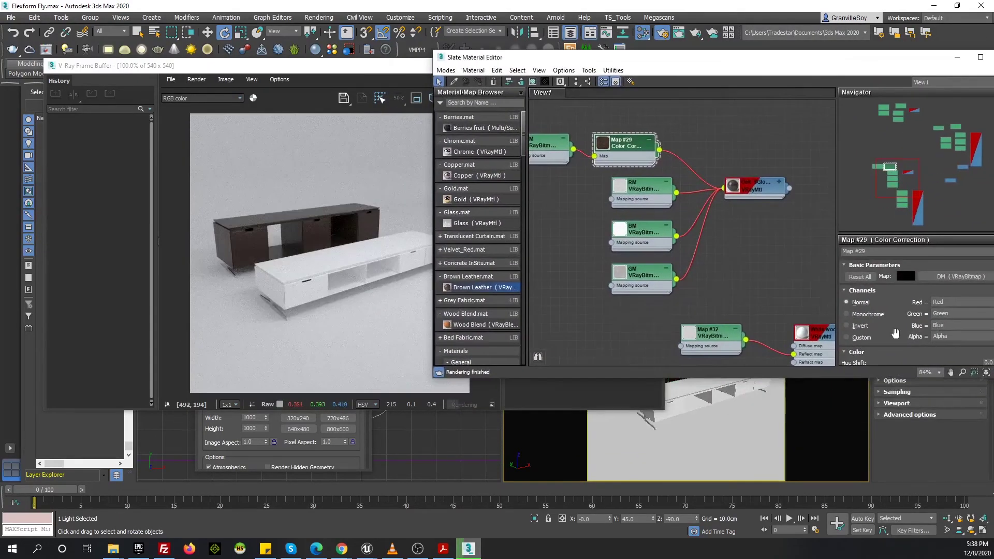
scroll(883, 344, "down", 2)
scroll(882, 343, "down", 3)
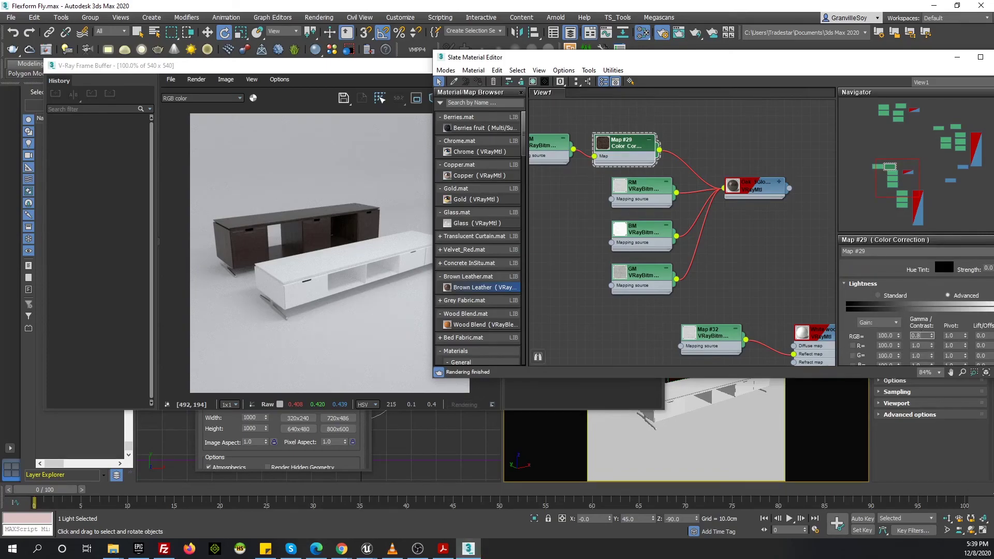
key("Return")
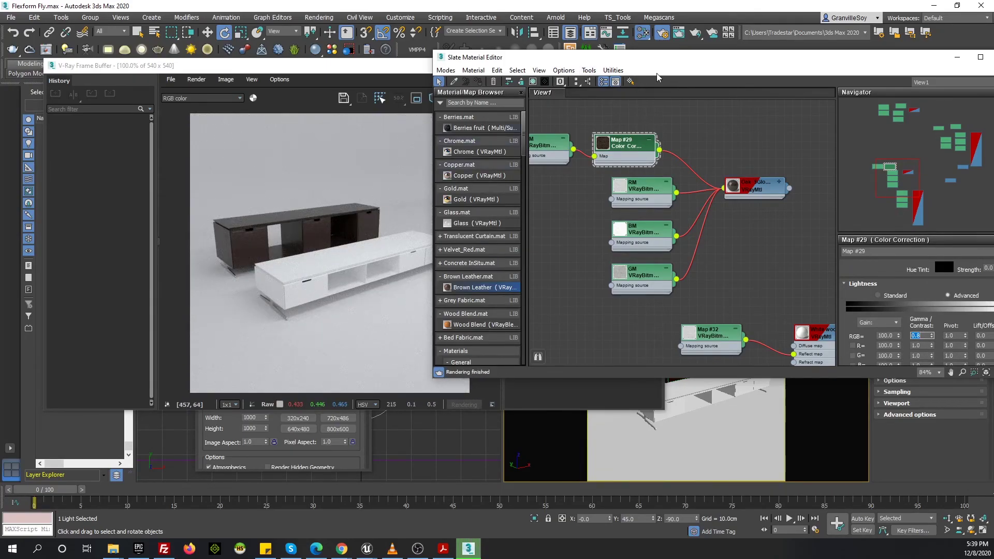